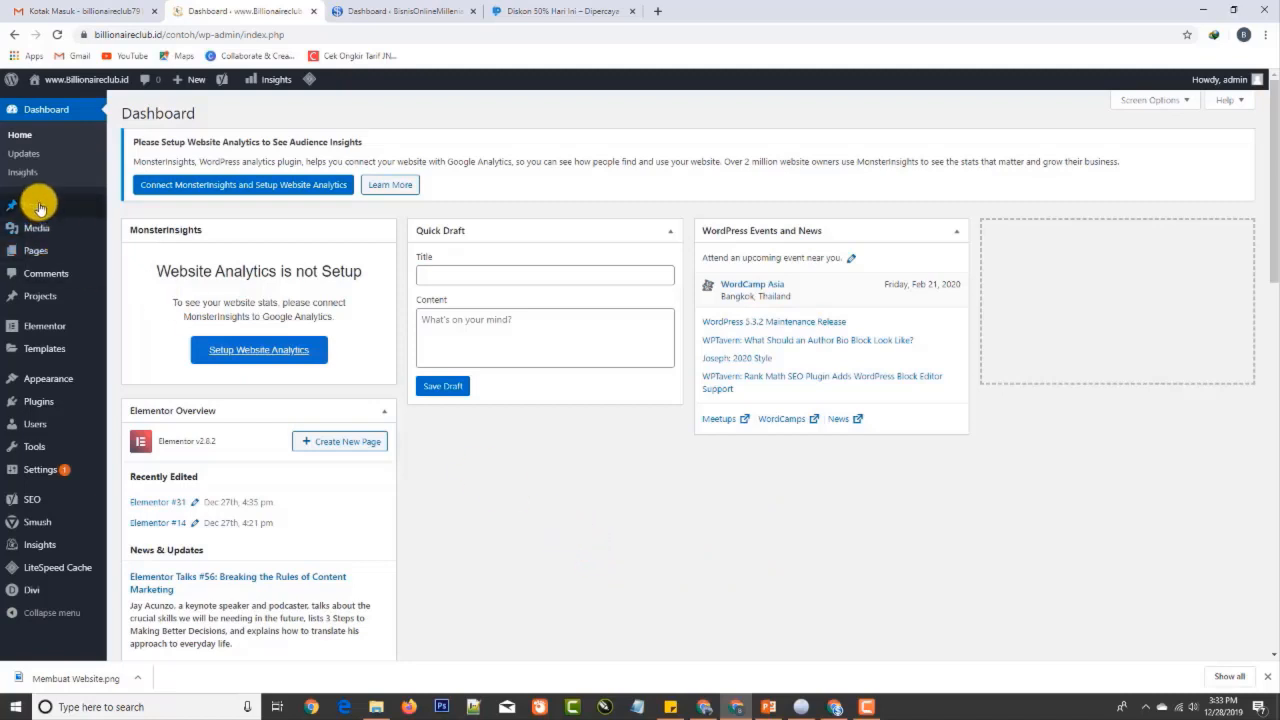
Add a post category named Motivasi with the description "Artikel Motivasi"
{"action": "mouse_move", "coordinate": [34, 207]}
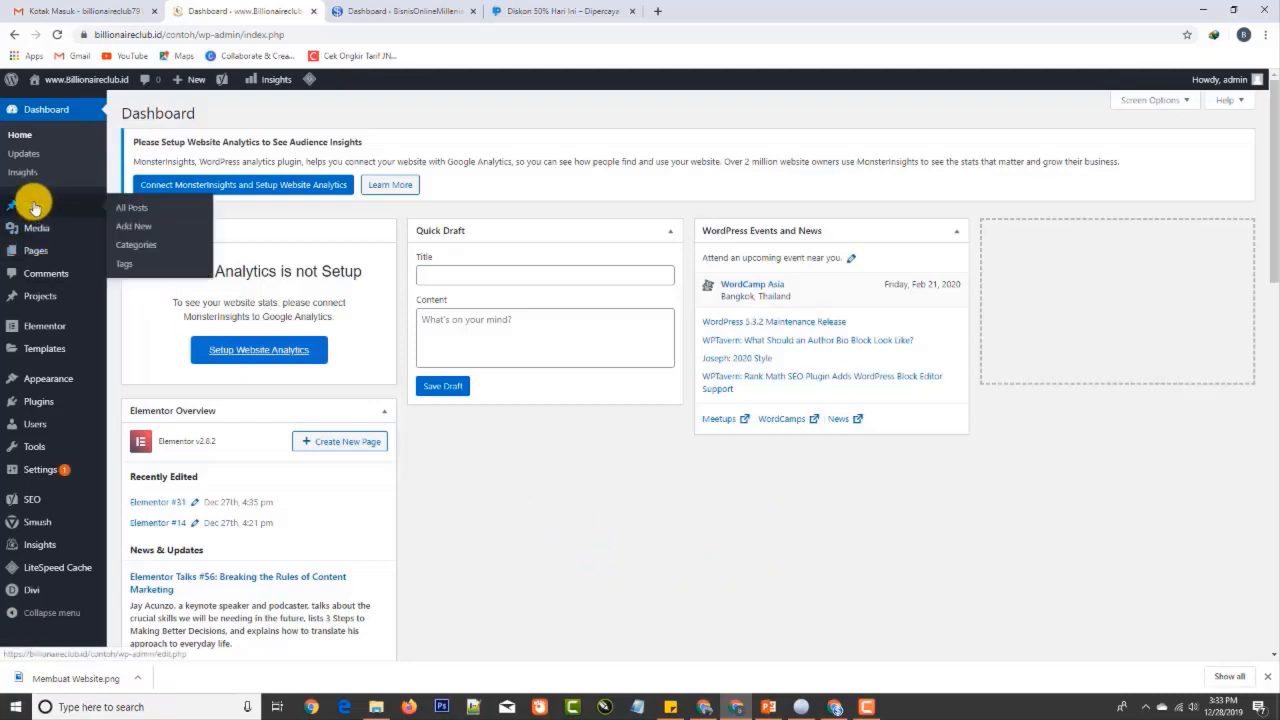
{"action": "left_click", "coordinate": [149, 249]}
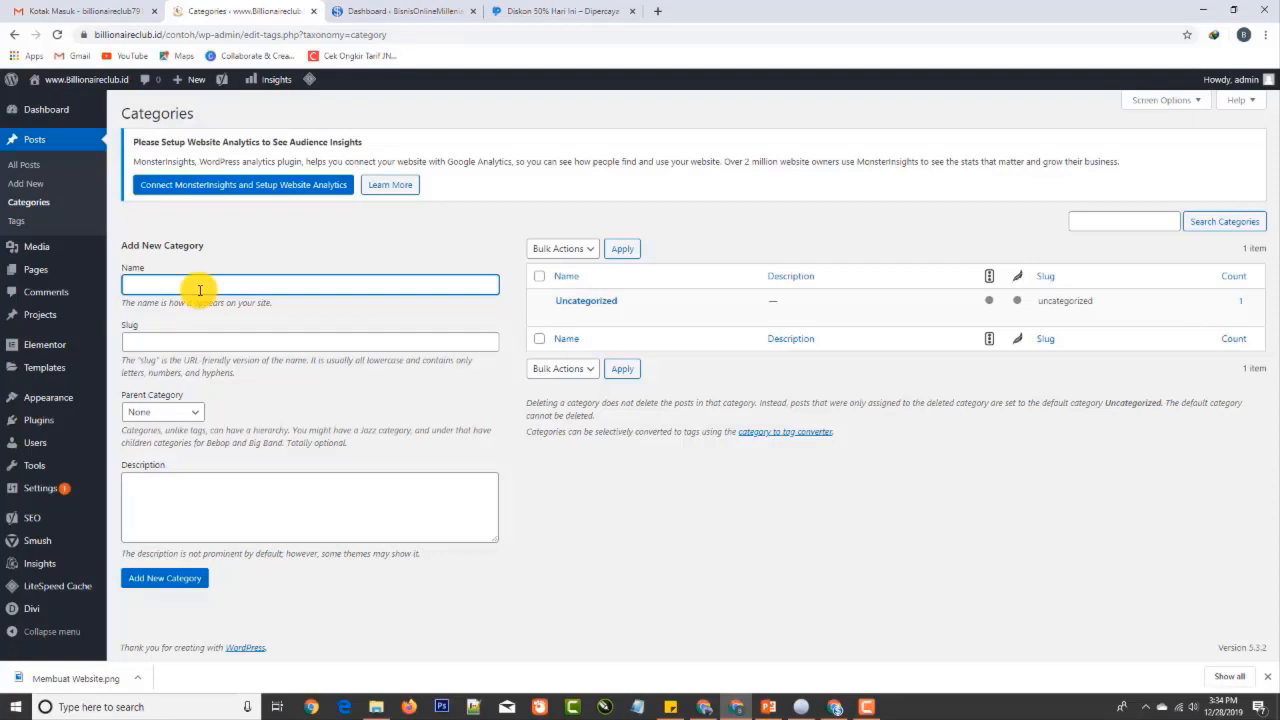
{"action": "type", "text": "Motivasi"}
{"action": "left_click", "coordinate": [368, 410]}
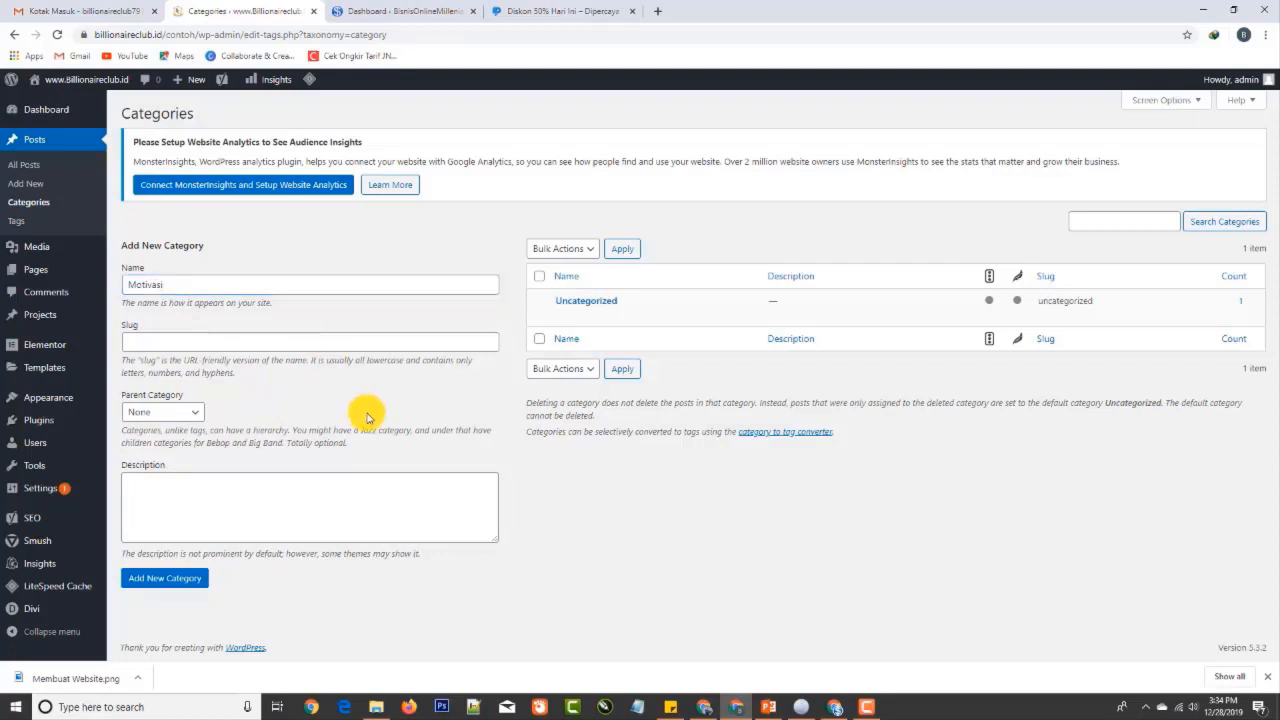
{"action": "left_click", "coordinate": [246, 499]}
{"action": "type", "text": "Artikel"}
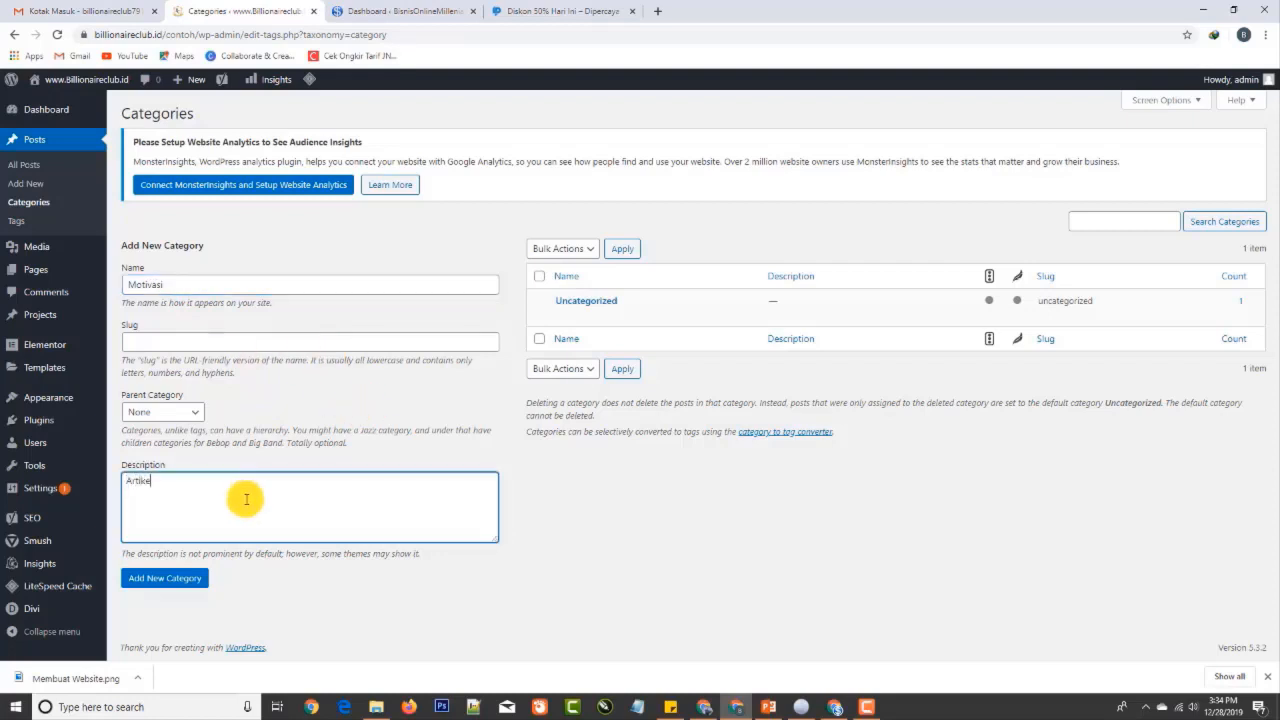
{"action": "type", "text": " Motivasi"}
{"action": "left_click", "coordinate": [175, 578]}
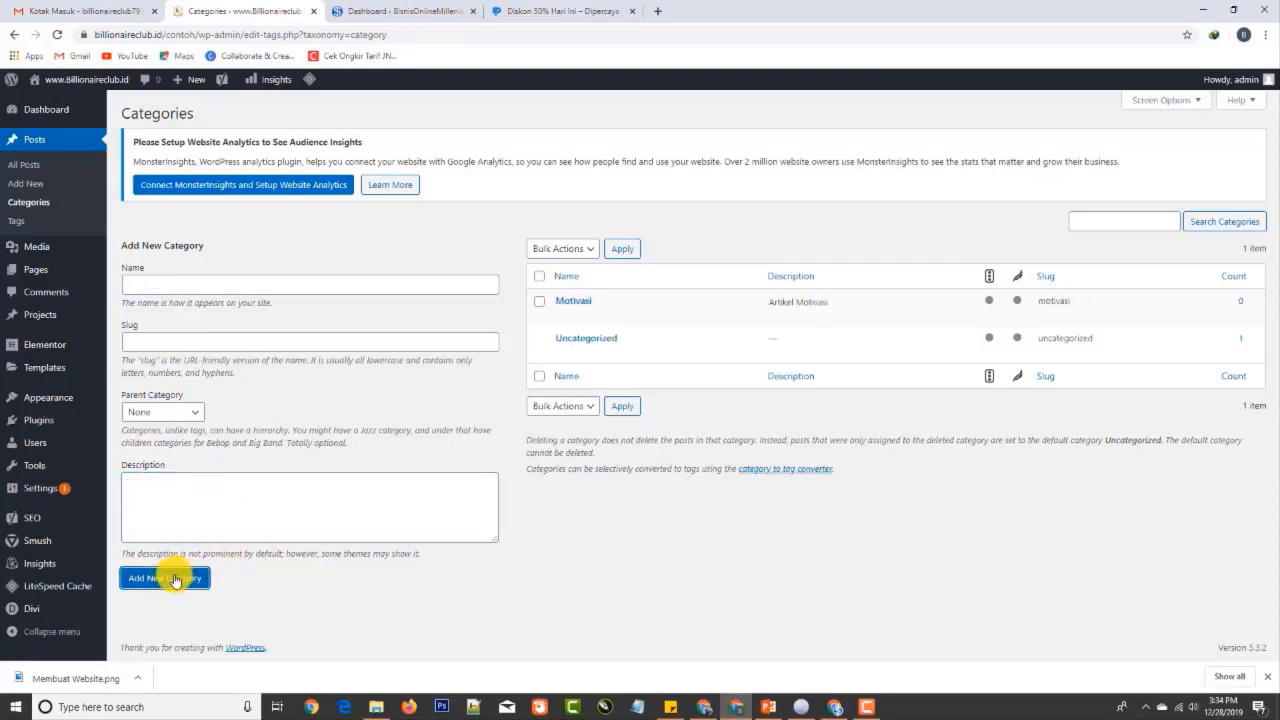
Enter Leadership as the name of a second new post category
{"action": "left_click", "coordinate": [198, 285]}
{"action": "type", "text": "Le"}
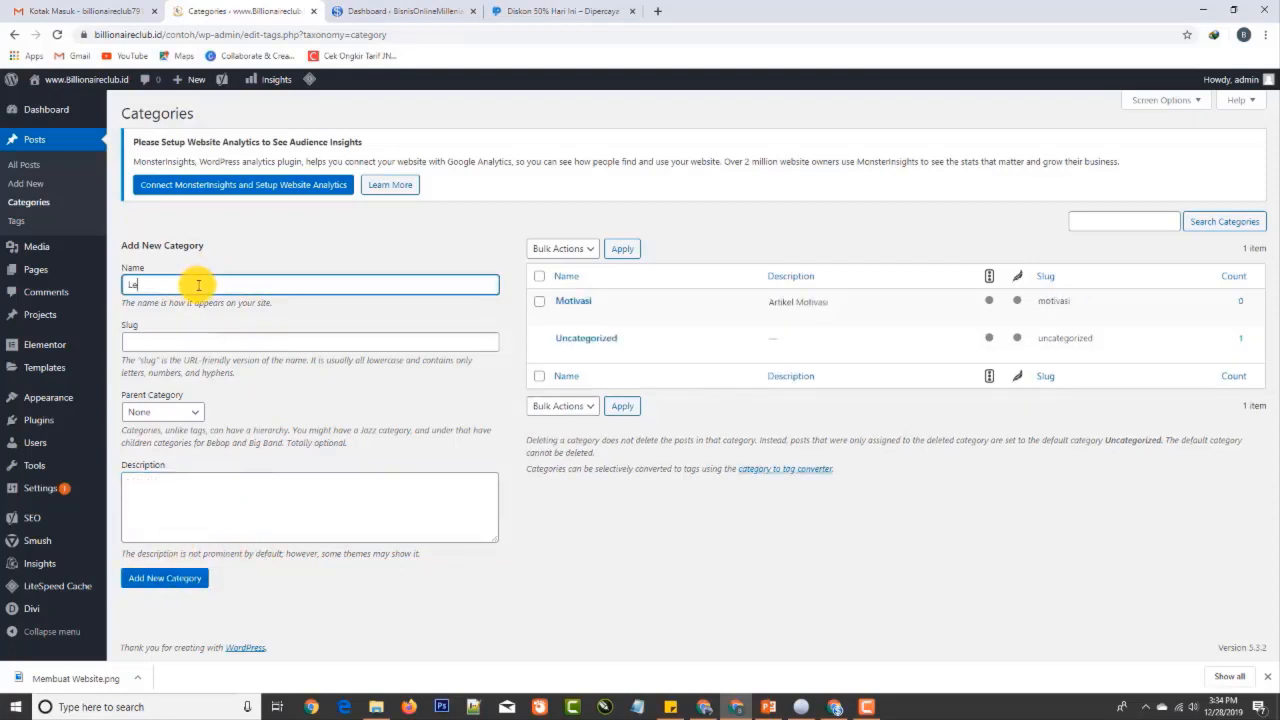
{"action": "type", "text": "adership"}
{"action": "key", "text": "Tab"}
{"action": "key", "text": "Tab"}
{"action": "key", "text": "Tab"}
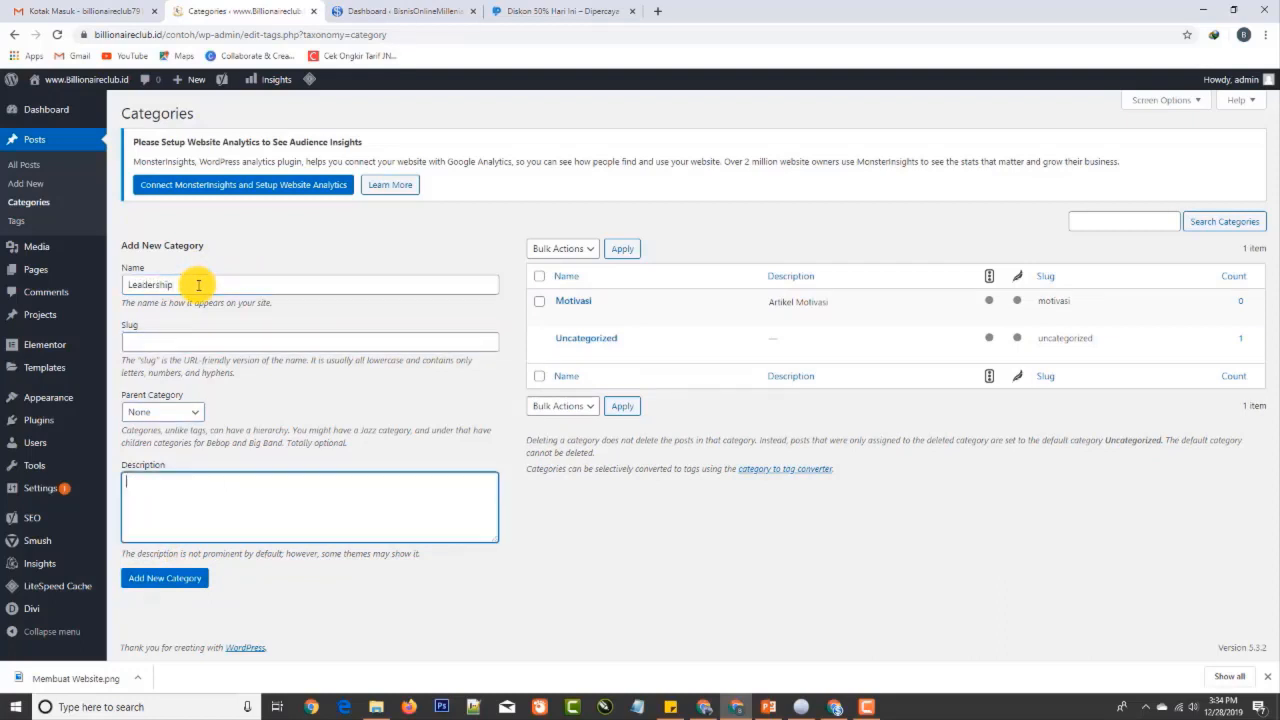
Describe the Leadership category as "Artikel tentang leadership" and add it
{"action": "type", "text": "Artikel"}
{"action": "key", "text": "BackSpace"}
{"action": "type", "text": "tentta"}
{"action": "type", "text": "ang leader"}
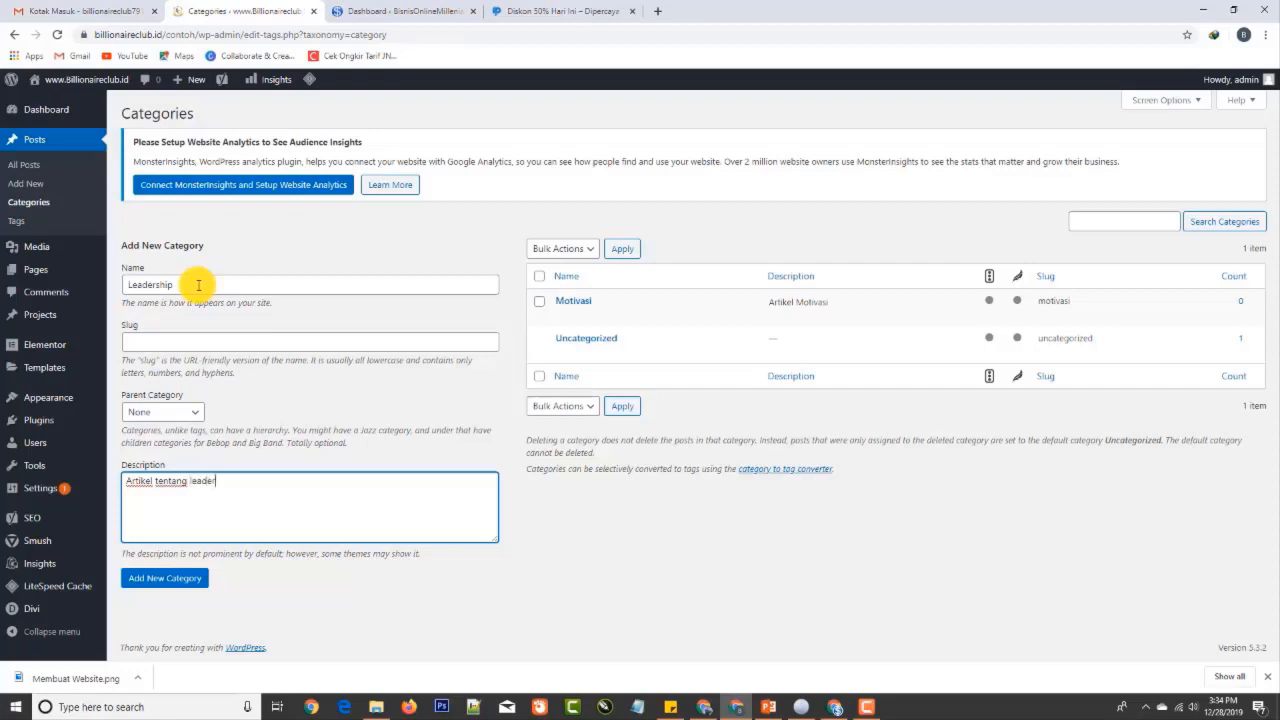
{"action": "type", "text": "ship"}
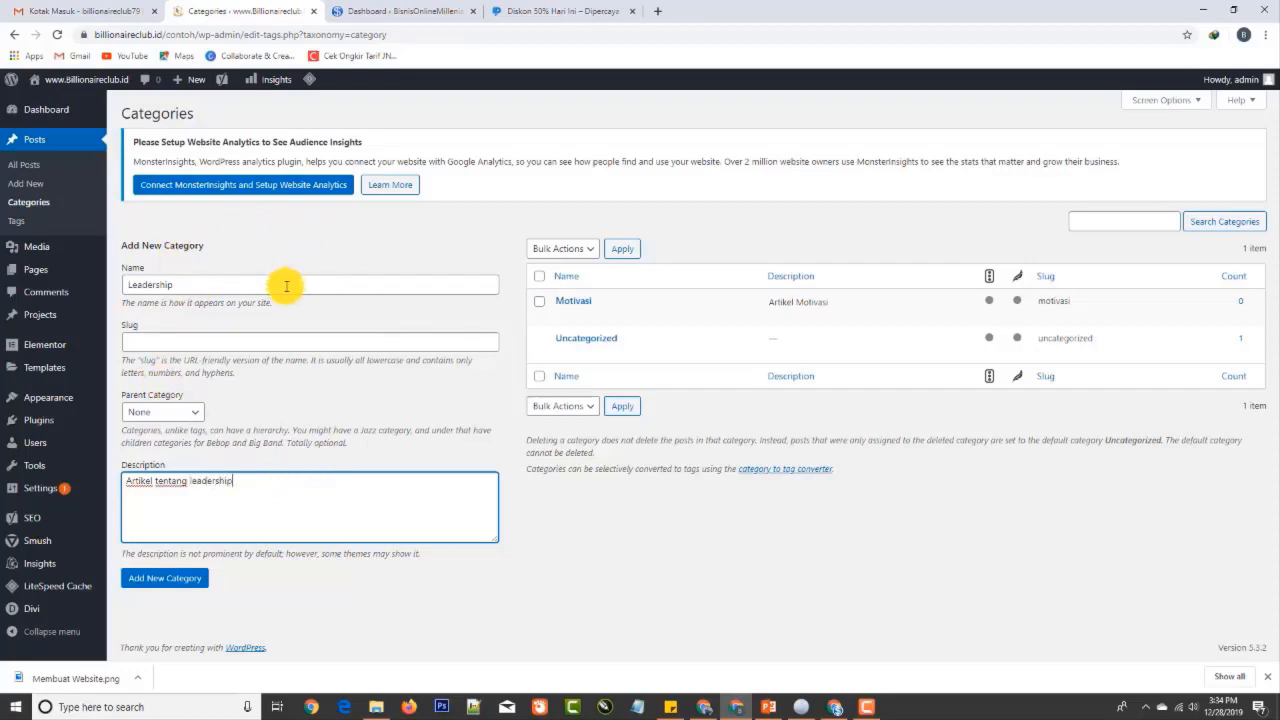
{"action": "left_click_drag", "start_coordinate": [200, 286], "coordinate": [137, 288]}
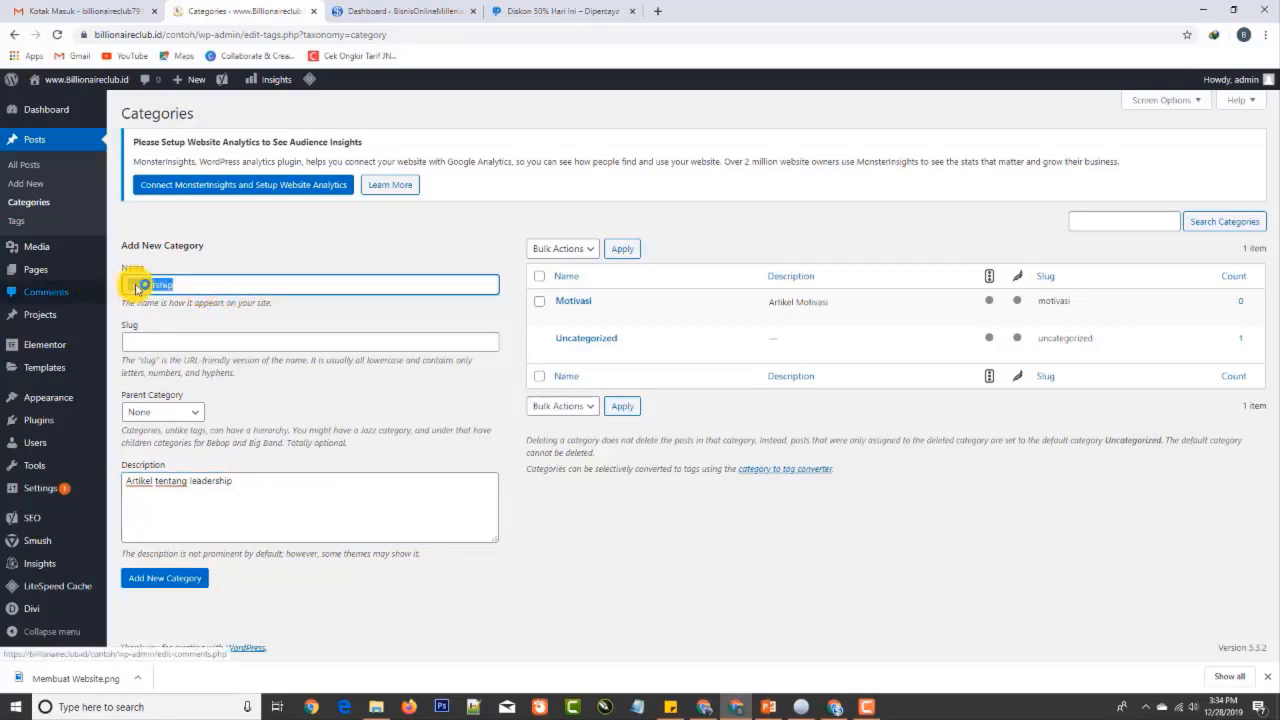
{"action": "left_click", "coordinate": [194, 580]}
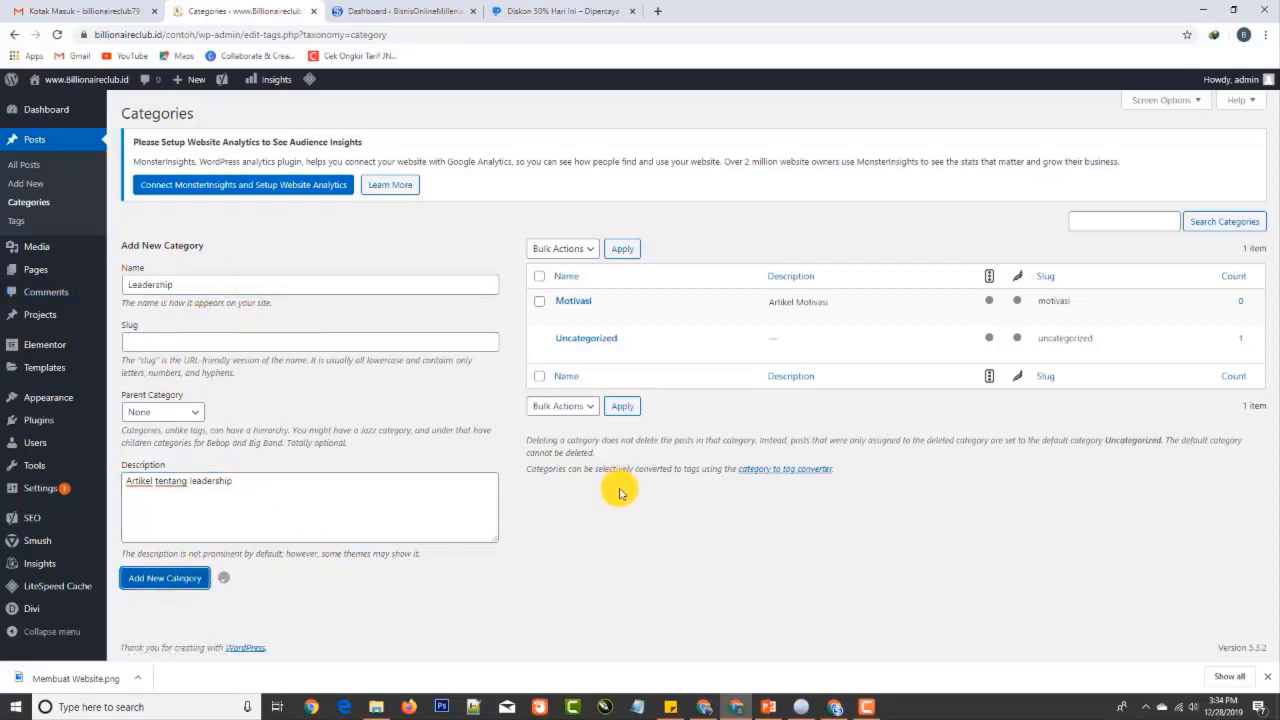
Enter "Daftar Bisnis Contoh" as the name of a third new post category
{"action": "left_click", "coordinate": [384, 283]}
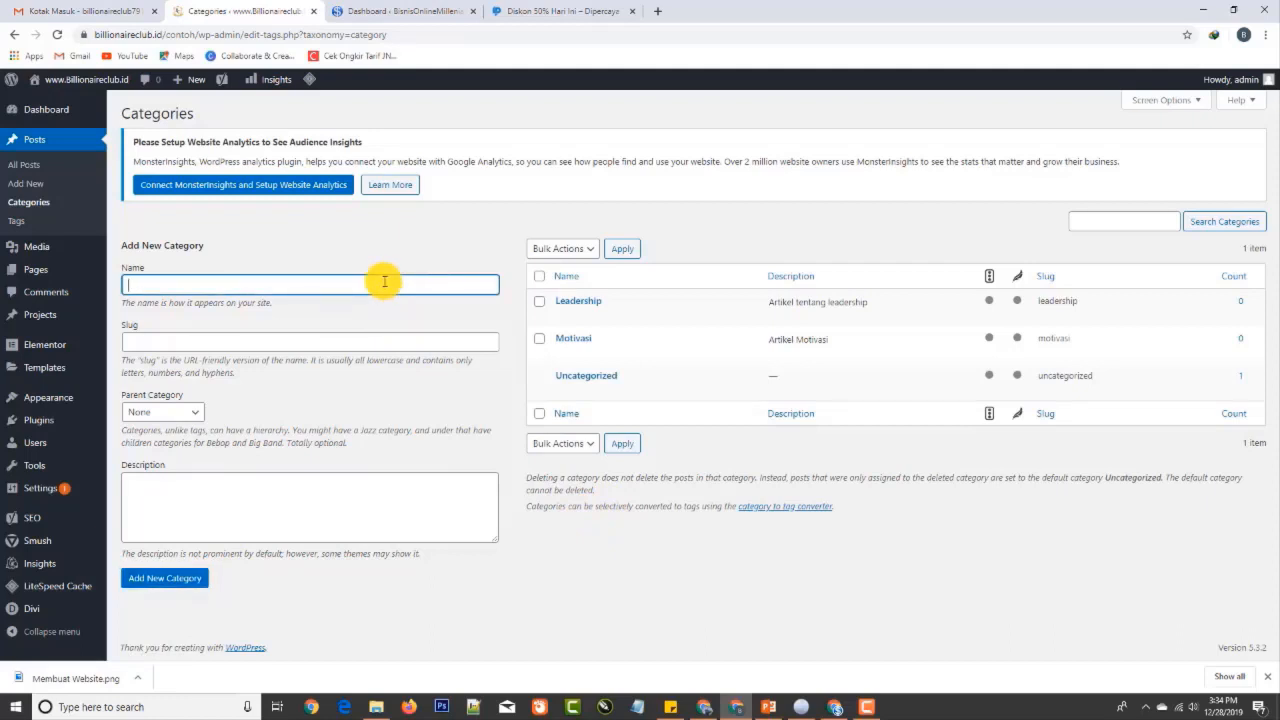
{"action": "type", "text": "Jual Sepatu"}
{"action": "key", "text": "ctrl+a"}
{"action": "type", "text": "Daftar "}
{"action": "type", "text": "Bisnis"}
{"action": "type", "text": " A"}
{"action": "type", "text": "Contoh"}
{"action": "key", "text": "shift+Left"}
{"action": "key", "text": "shift+Left"}
{"action": "key", "text": "shift+Left"}
{"action": "key", "text": "shift+Left"}
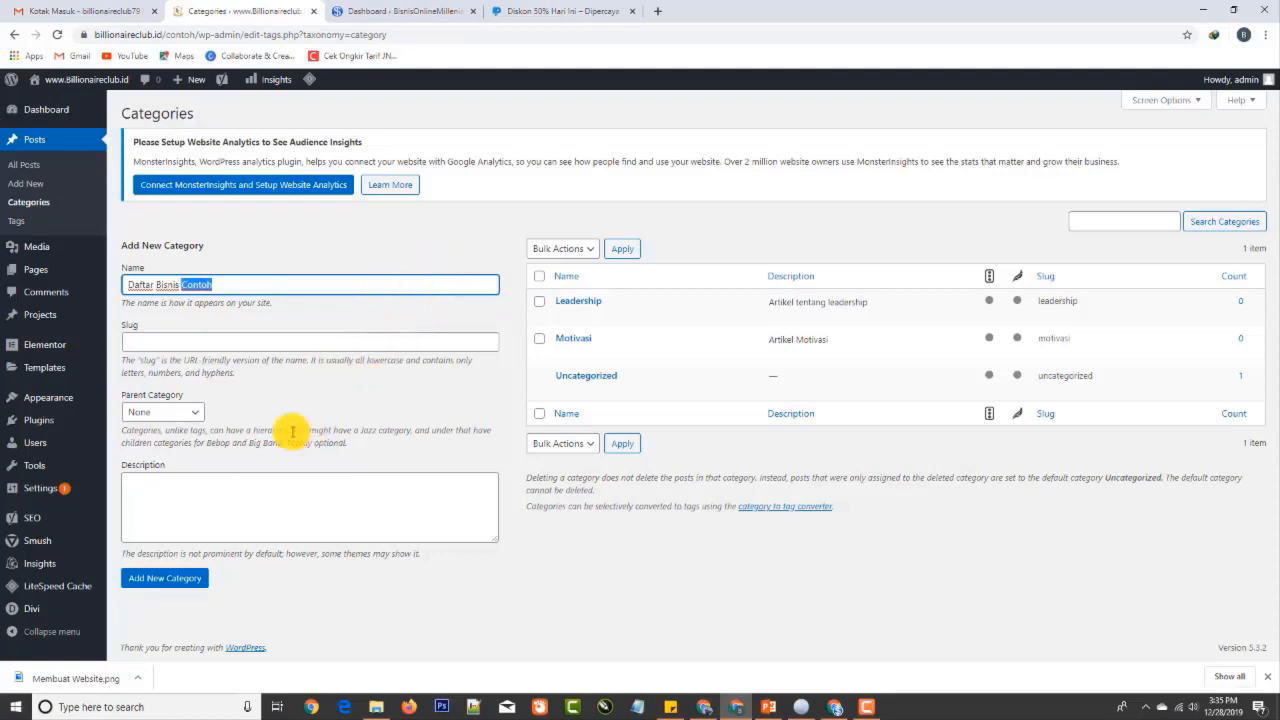
Describe the Daftar Bisnis Contoh category as "Informasi cara Daftar Peluang Bisnis Contoh Online" and add it
{"action": "left_click", "coordinate": [253, 497]}
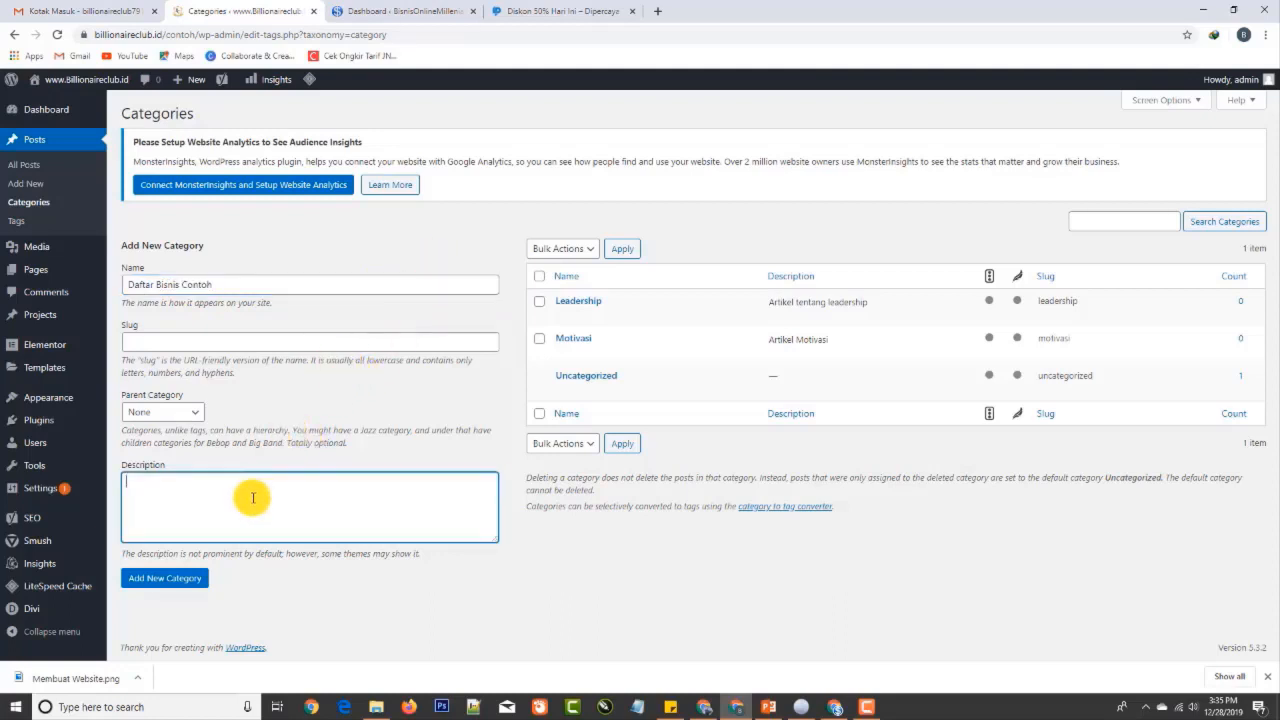
{"action": "type", "text": "Informasi cara Daftar Peluang B"}
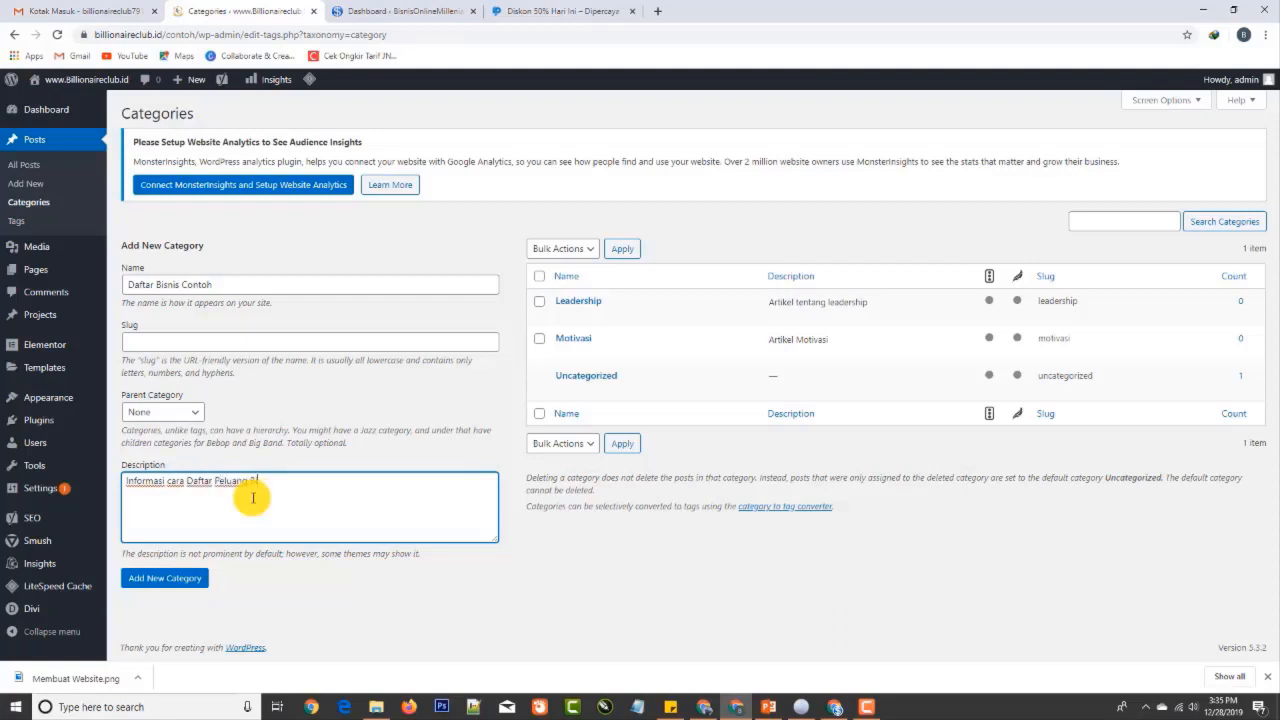
{"action": "type", "text": "isnis Contoh"}
{"action": "key", "text": "BackSpace"}
{"action": "key", "text": "BackSpace"}
{"action": "key", "text": "BackSpace"}
{"action": "key", "text": "BackSpace"}
{"action": "key", "text": "BackSpace"}
{"action": "type", "text": "intontoh Online"}
{"action": "left_click", "coordinate": [155, 578]}
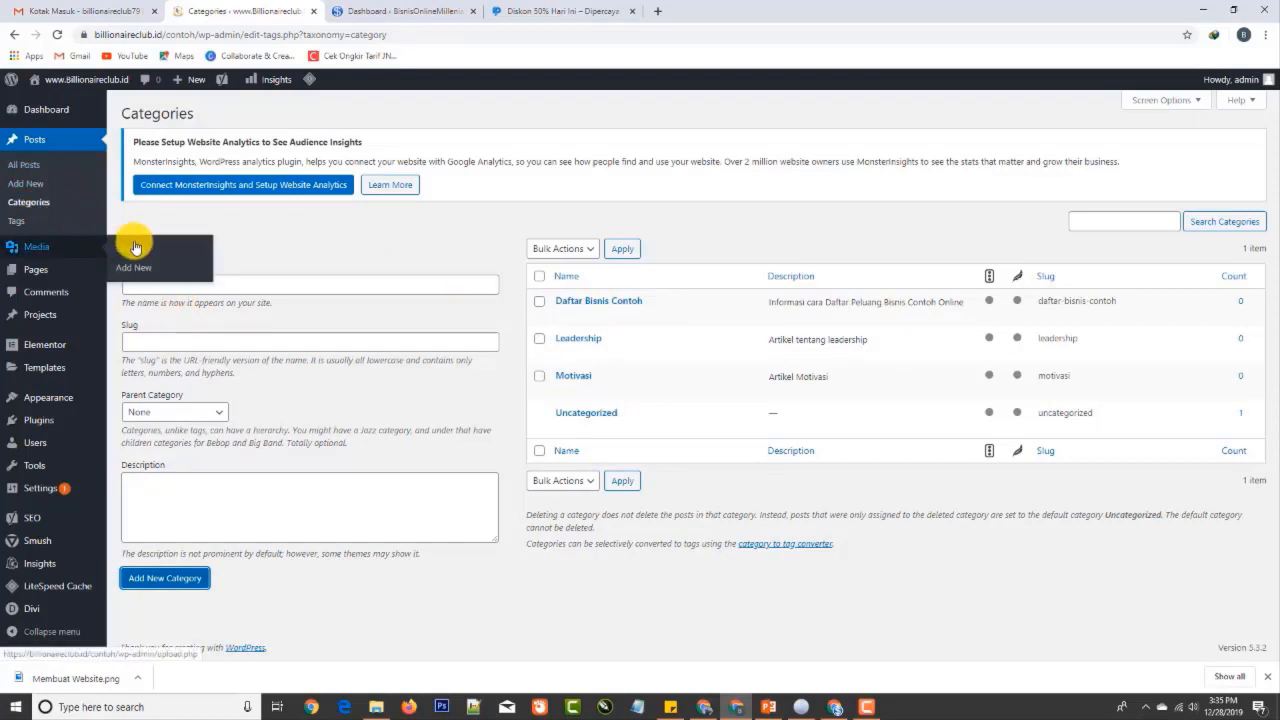
Open a new post and look over the layout of the block editor
{"action": "left_click", "coordinate": [41, 188]}
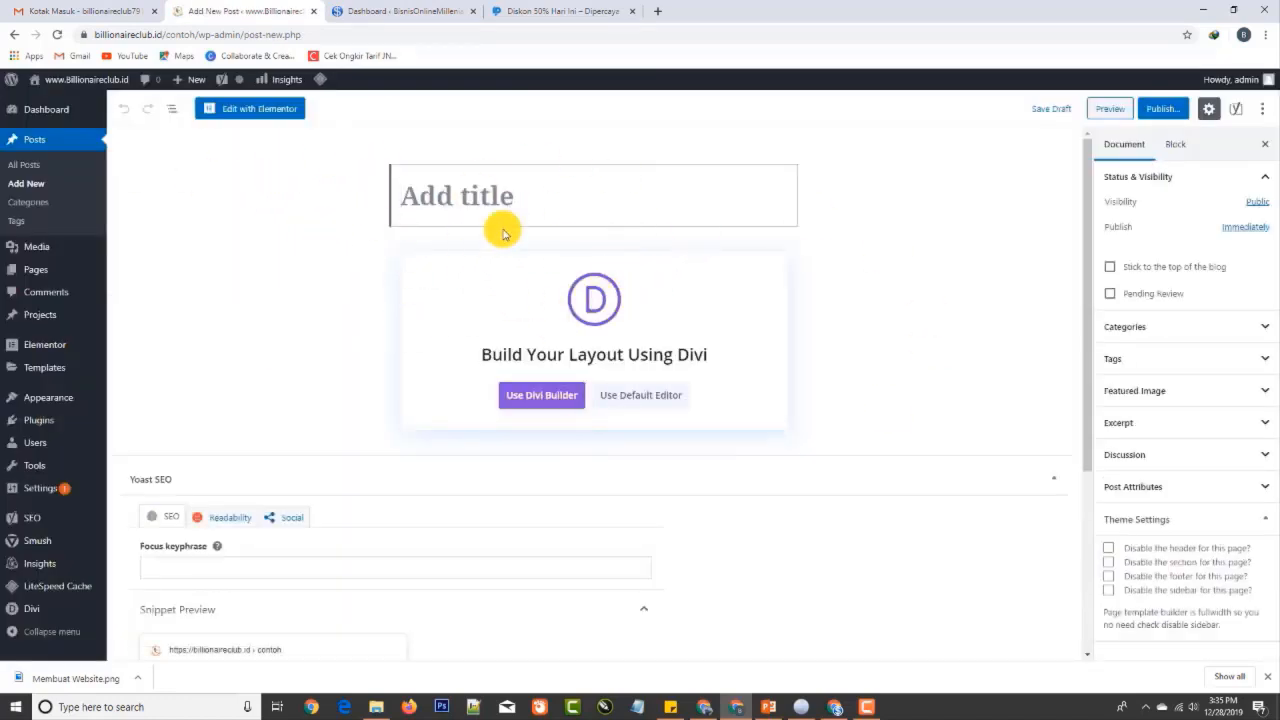
{"action": "scroll", "coordinate": [745, 435], "scroll_direction": "down", "scroll_amount": 3}
{"action": "scroll", "coordinate": [710, 455], "scroll_direction": "up", "scroll_amount": 3}
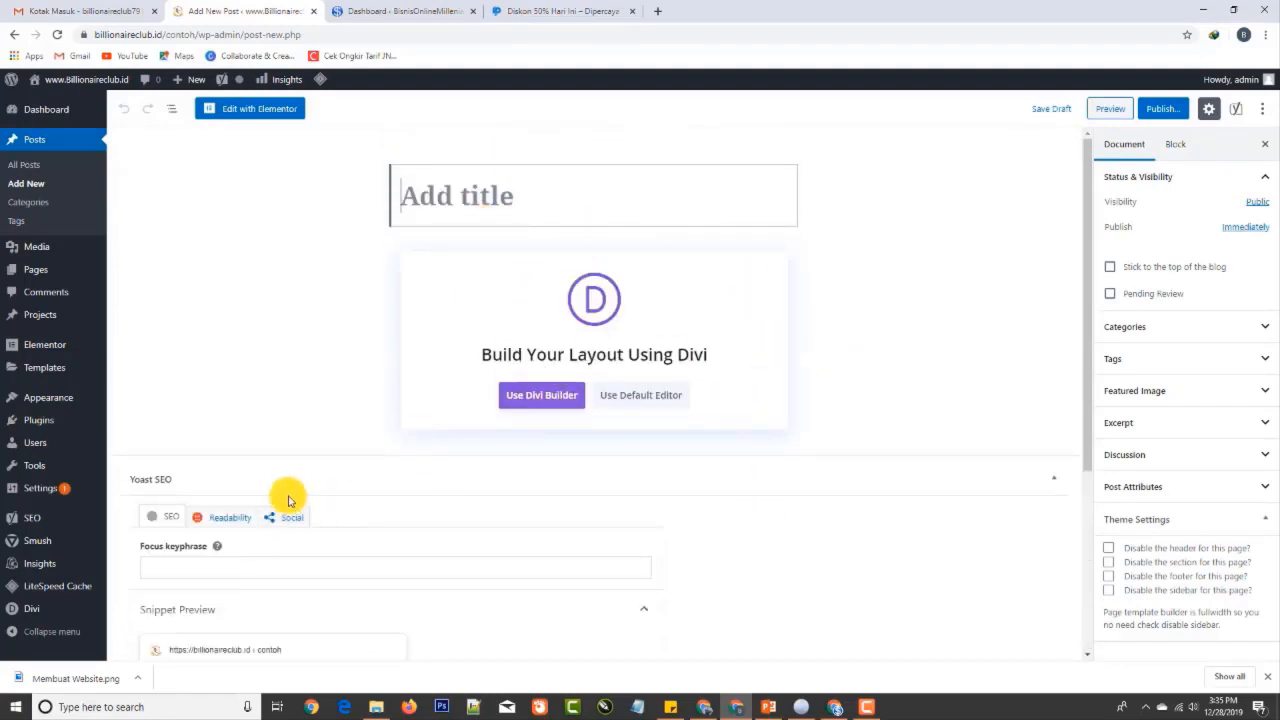
Search the plugin directory for Classic Editor, then install and activate that plugin
{"action": "mouse_move", "coordinate": [52, 421]}
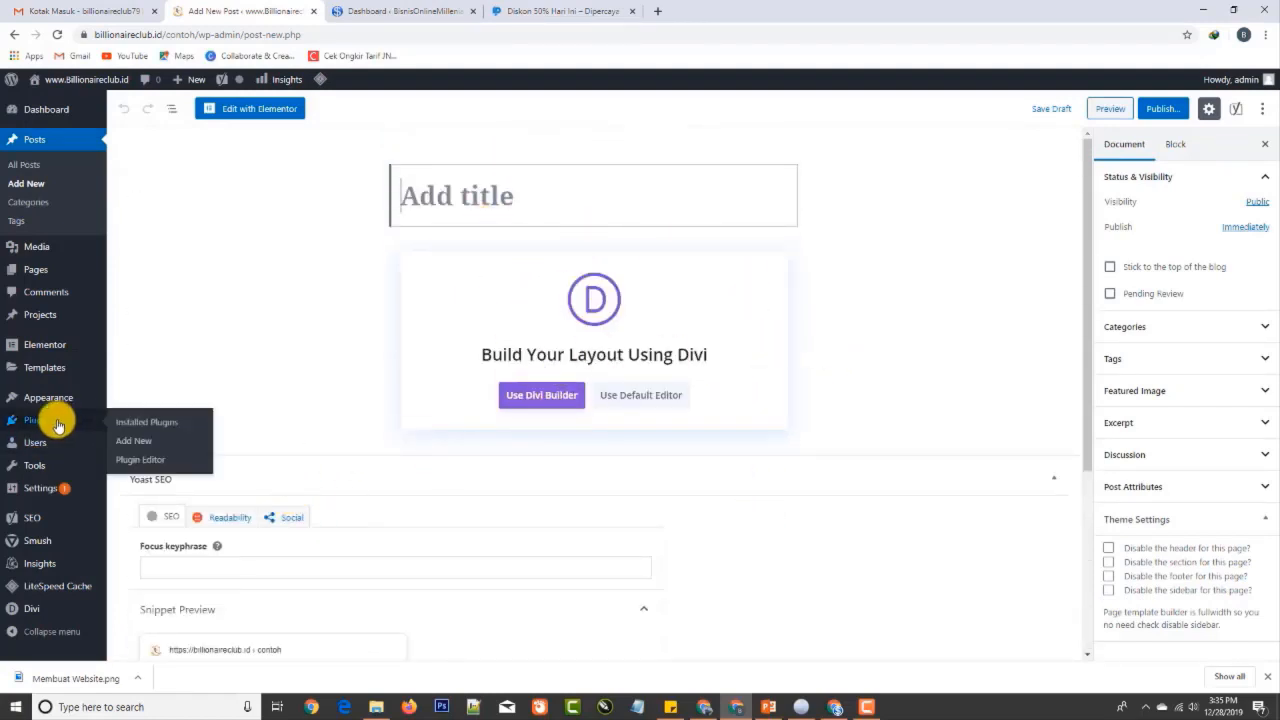
{"action": "left_click", "coordinate": [151, 443]}
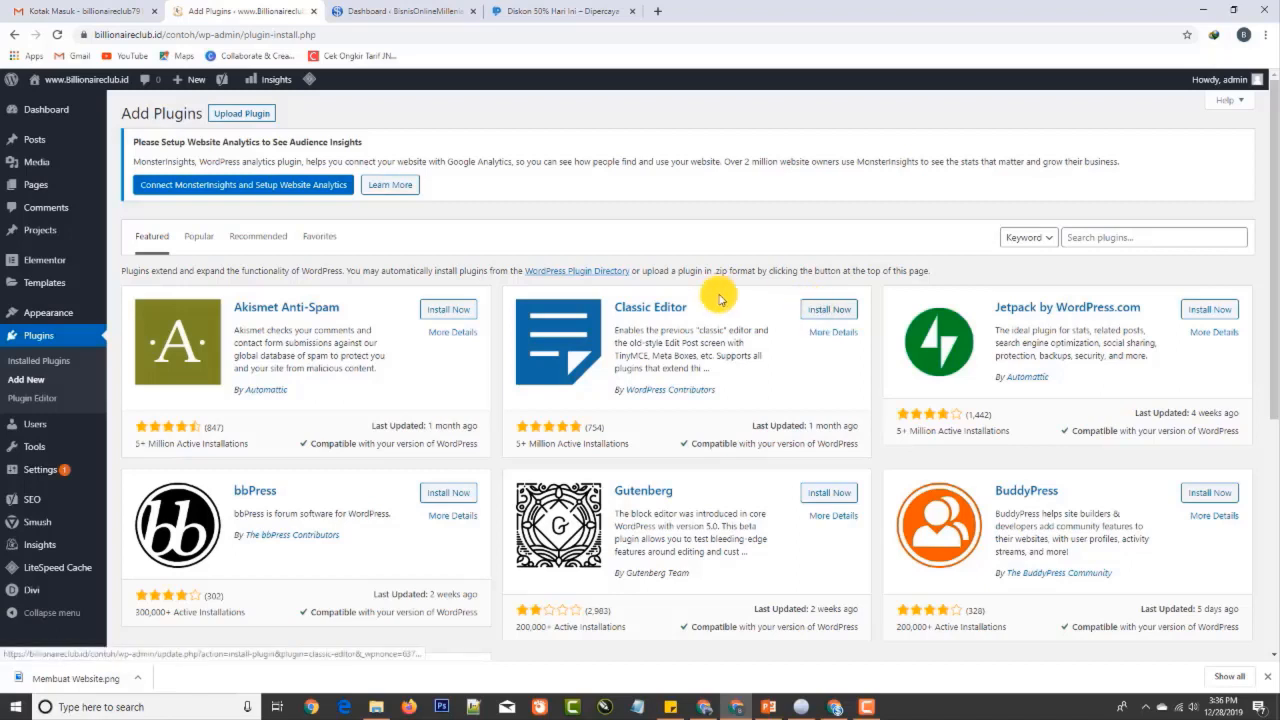
{"action": "left_click_drag", "start_coordinate": [690, 307], "coordinate": [606, 306]}
{"action": "key", "text": "ctrl+c"}
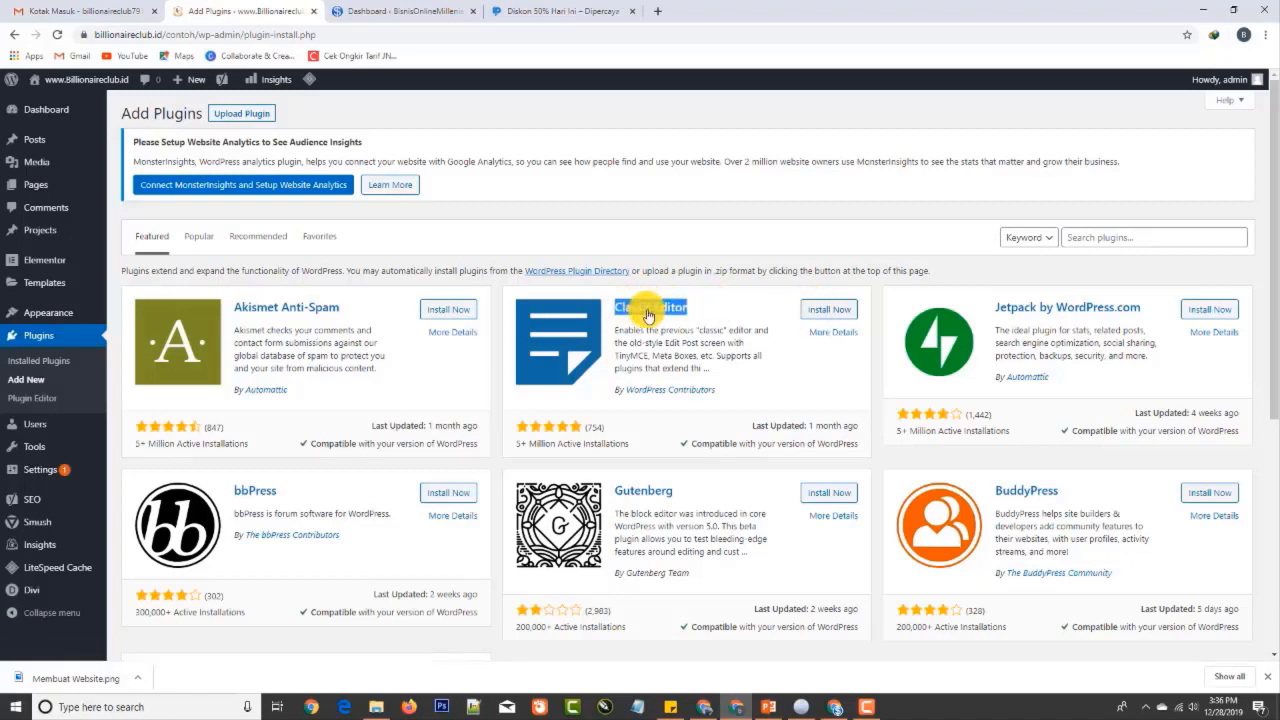
{"action": "left_click", "coordinate": [1173, 240]}
{"action": "key", "text": "ctrl+v"}
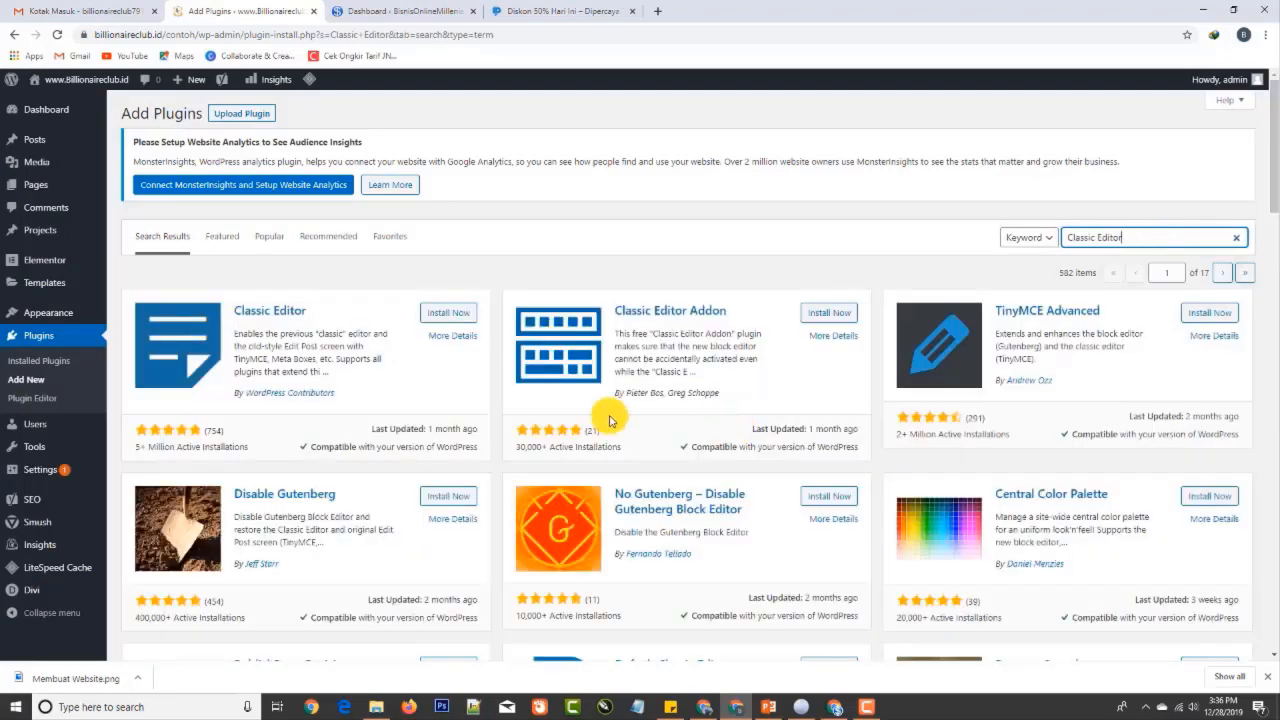
{"action": "left_click", "coordinate": [437, 314]}
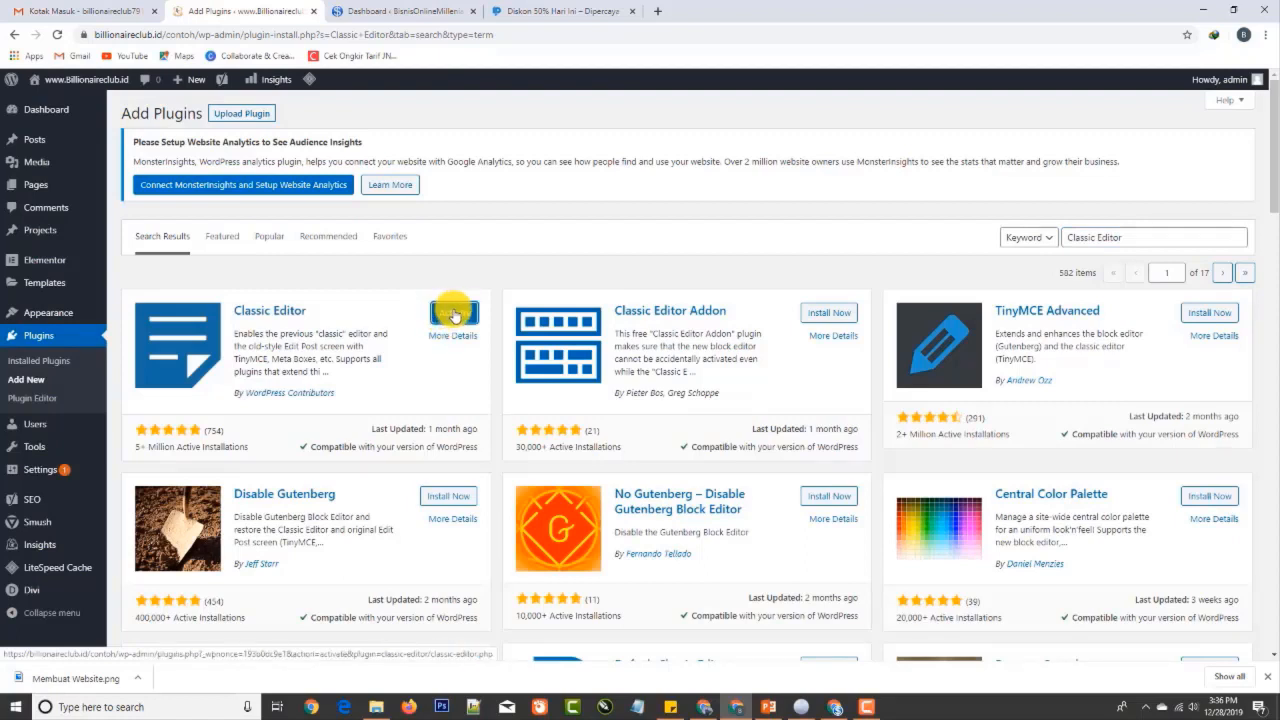
{"action": "left_click", "coordinate": [452, 315]}
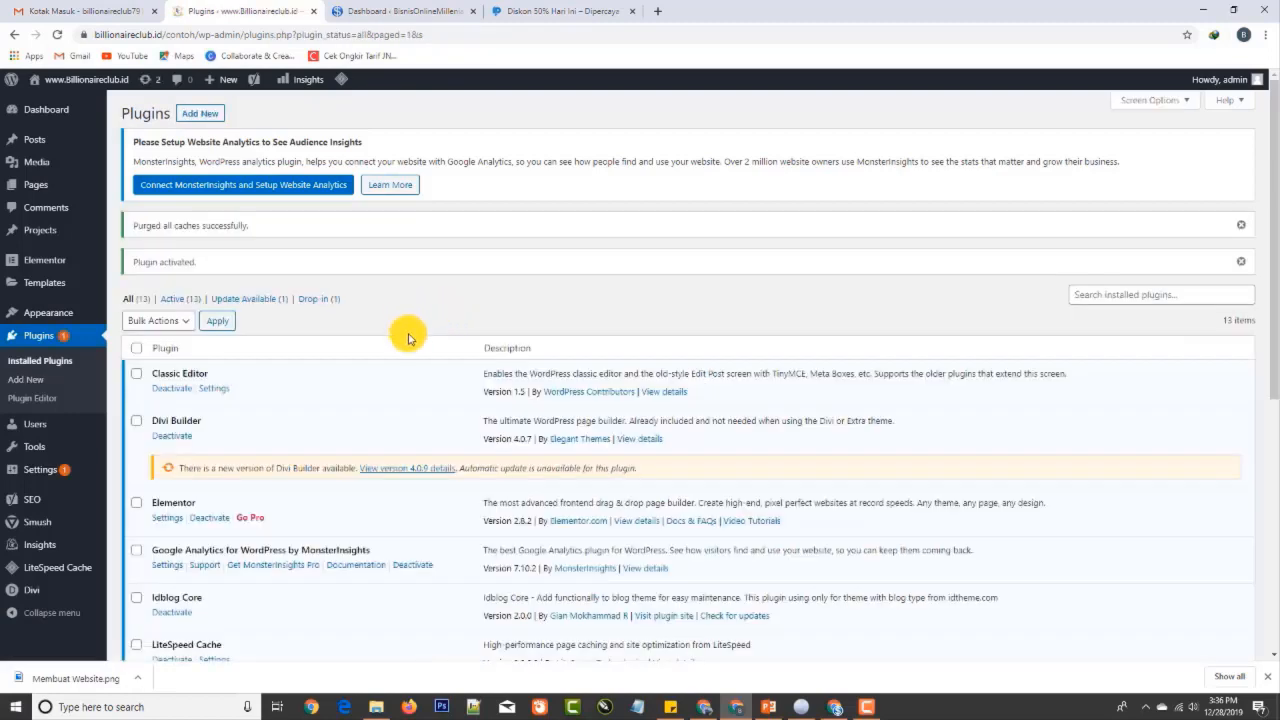
Start a new post in the classic editor and look over the formatting tools of its body
{"action": "mouse_move", "coordinate": [46, 139]}
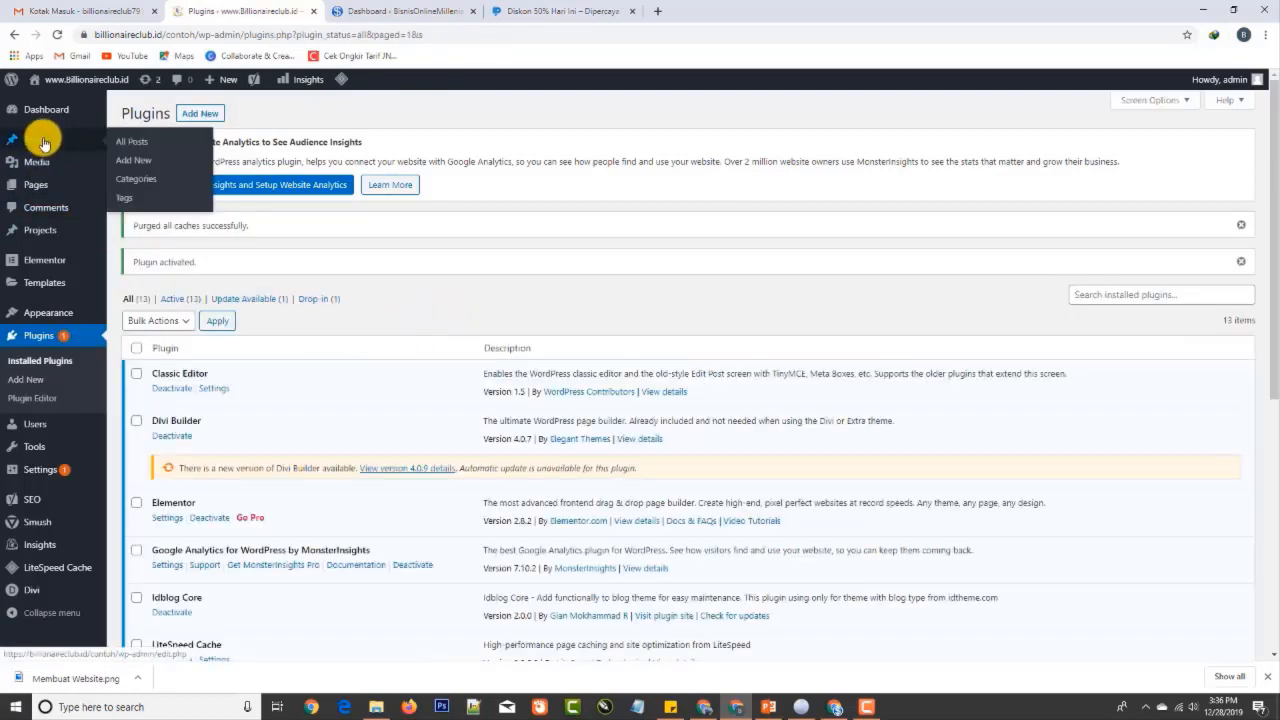
{"action": "left_click", "coordinate": [150, 163]}
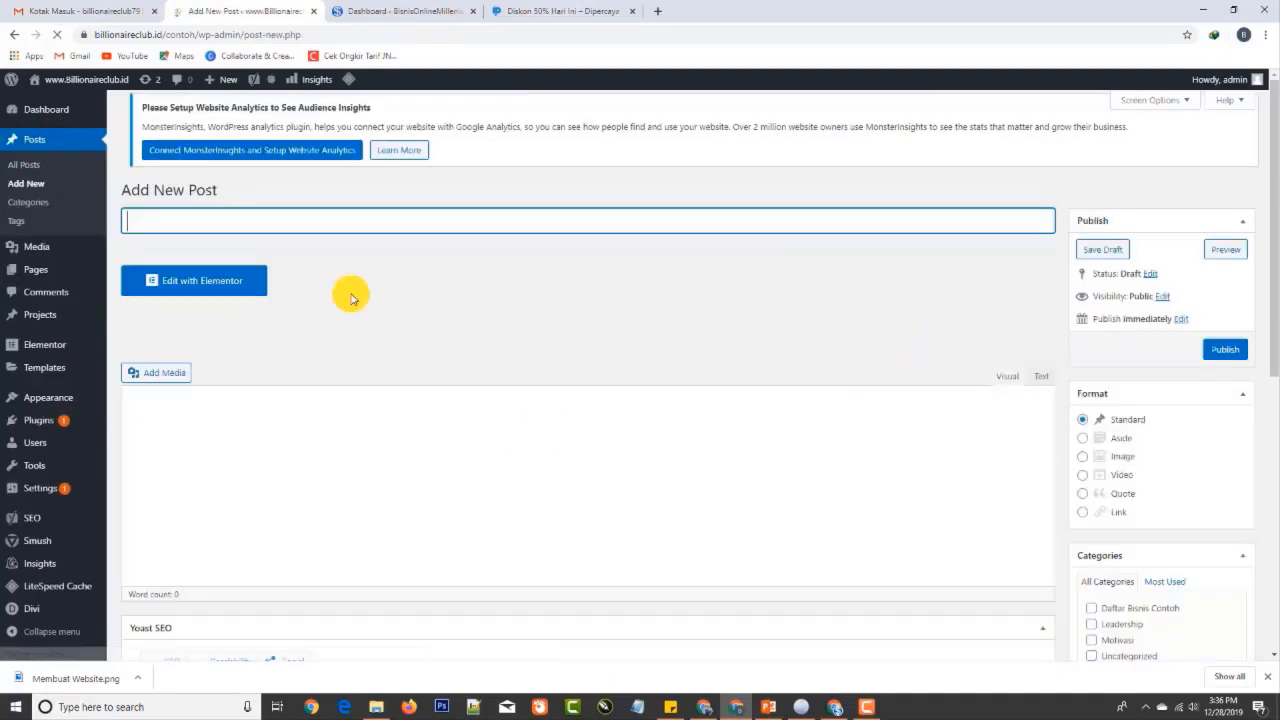
{"action": "left_click", "coordinate": [466, 486]}
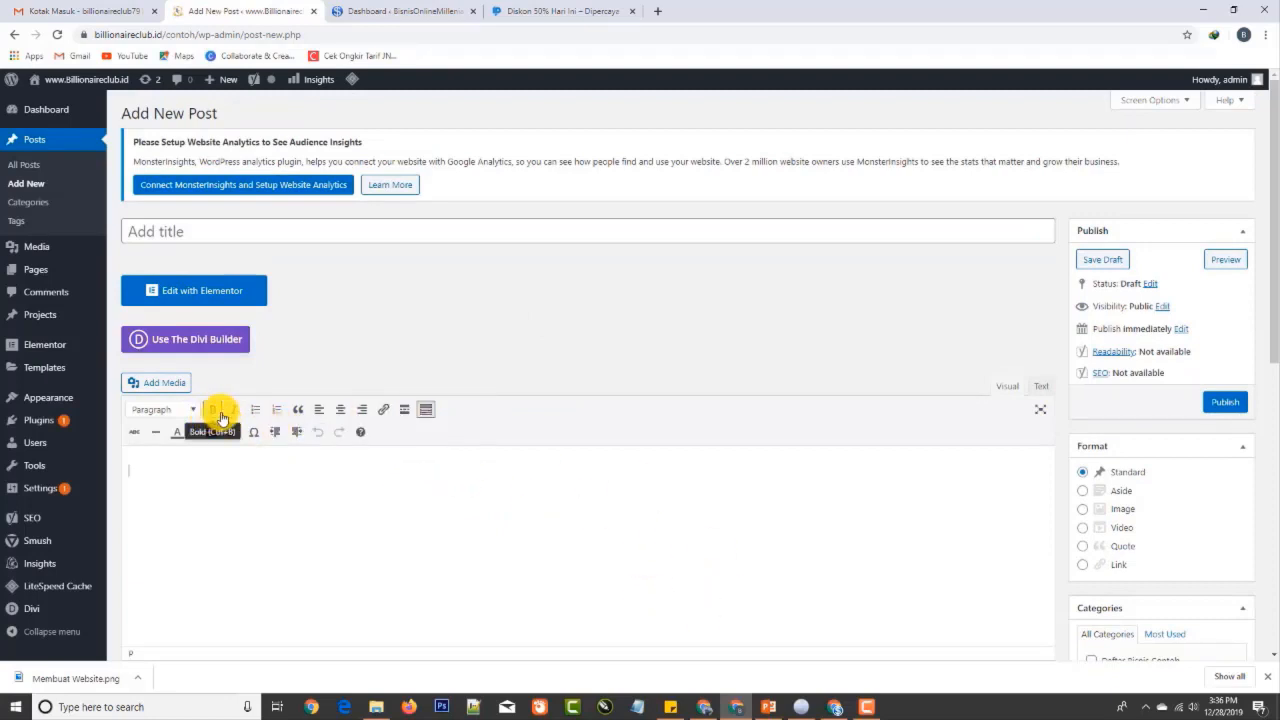
{"action": "left_click", "coordinate": [325, 413]}
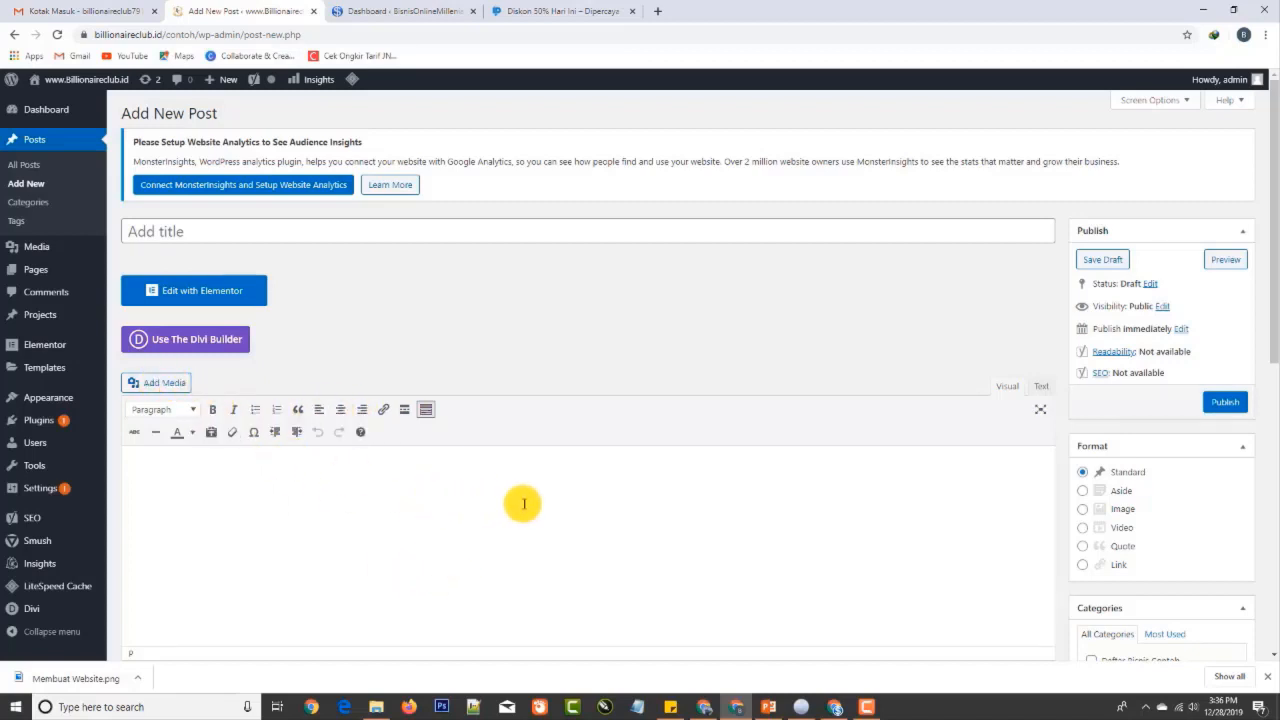
Open the Word document "50. Anak cerminan diri kita - MOTIVASI" from Artikel Project > New Artikel > Motivasi in the B.O.M folder on drive D
{"action": "left_click", "coordinate": [378, 705]}
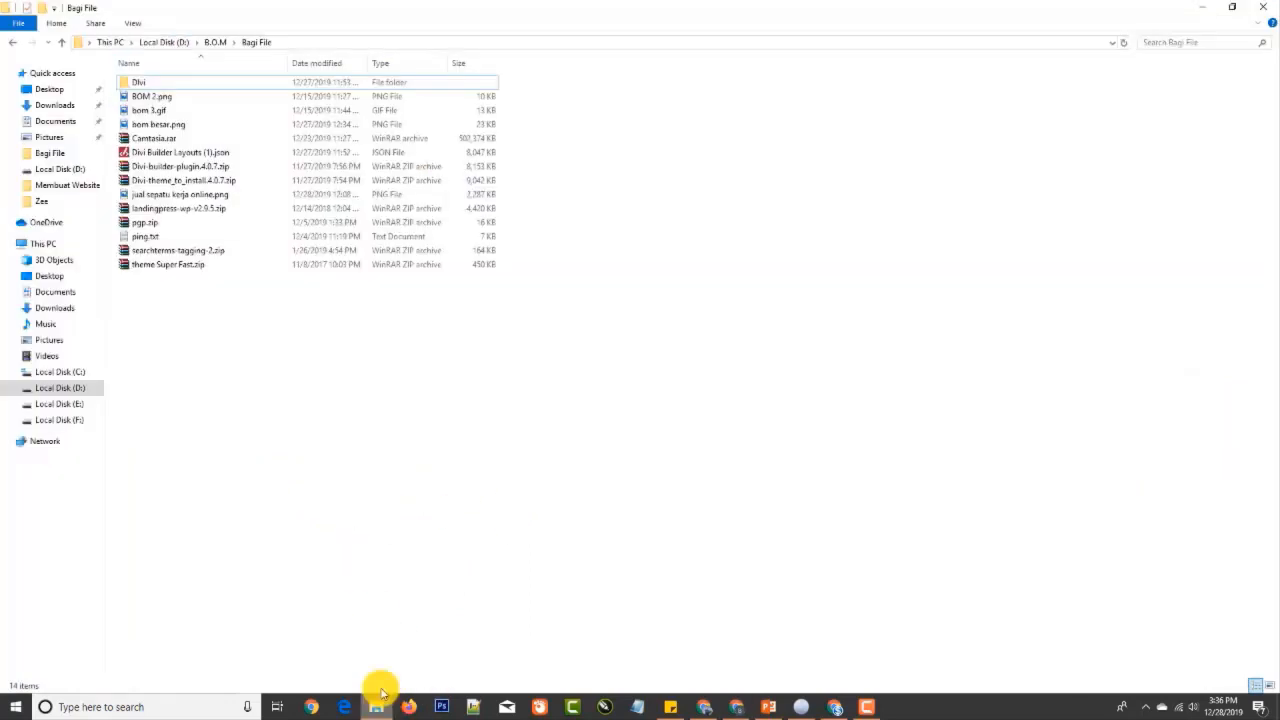
{"action": "left_click", "coordinate": [216, 42]}
{"action": "double_click", "coordinate": [150, 100]}
{"action": "left_click", "coordinate": [152, 100]}
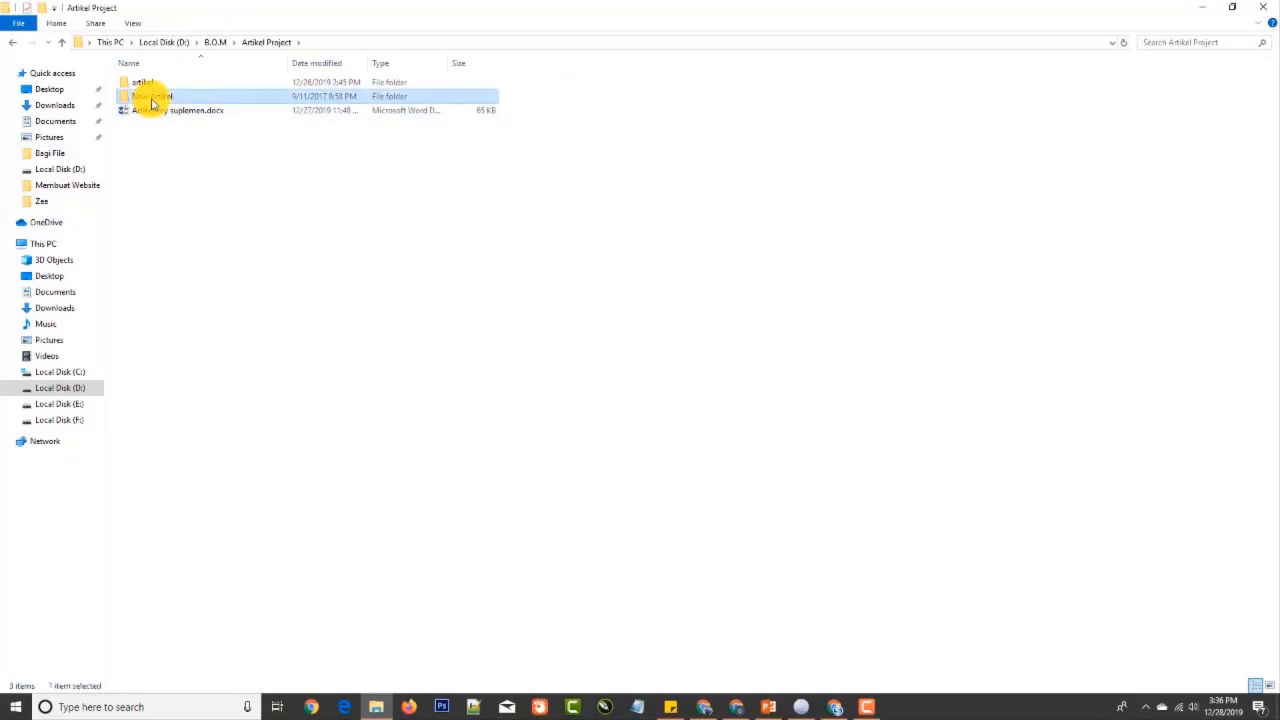
{"action": "double_click", "coordinate": [152, 97]}
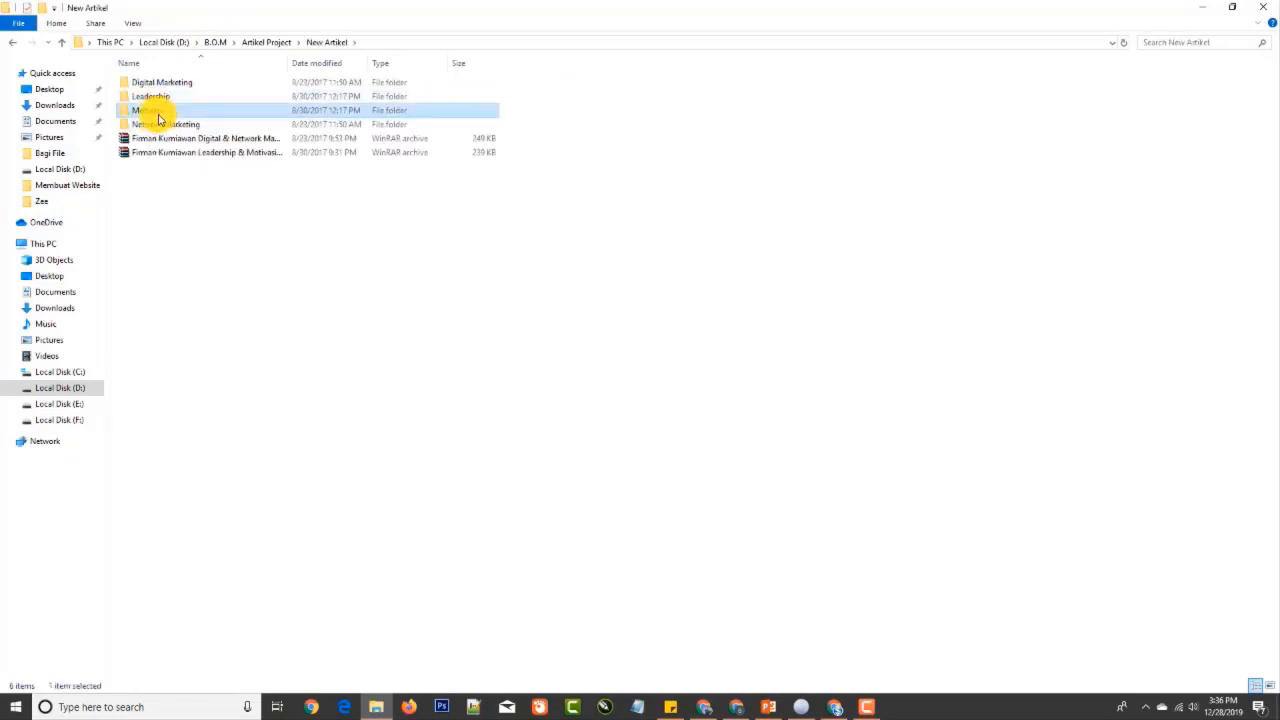
{"action": "double_click", "coordinate": [150, 113]}
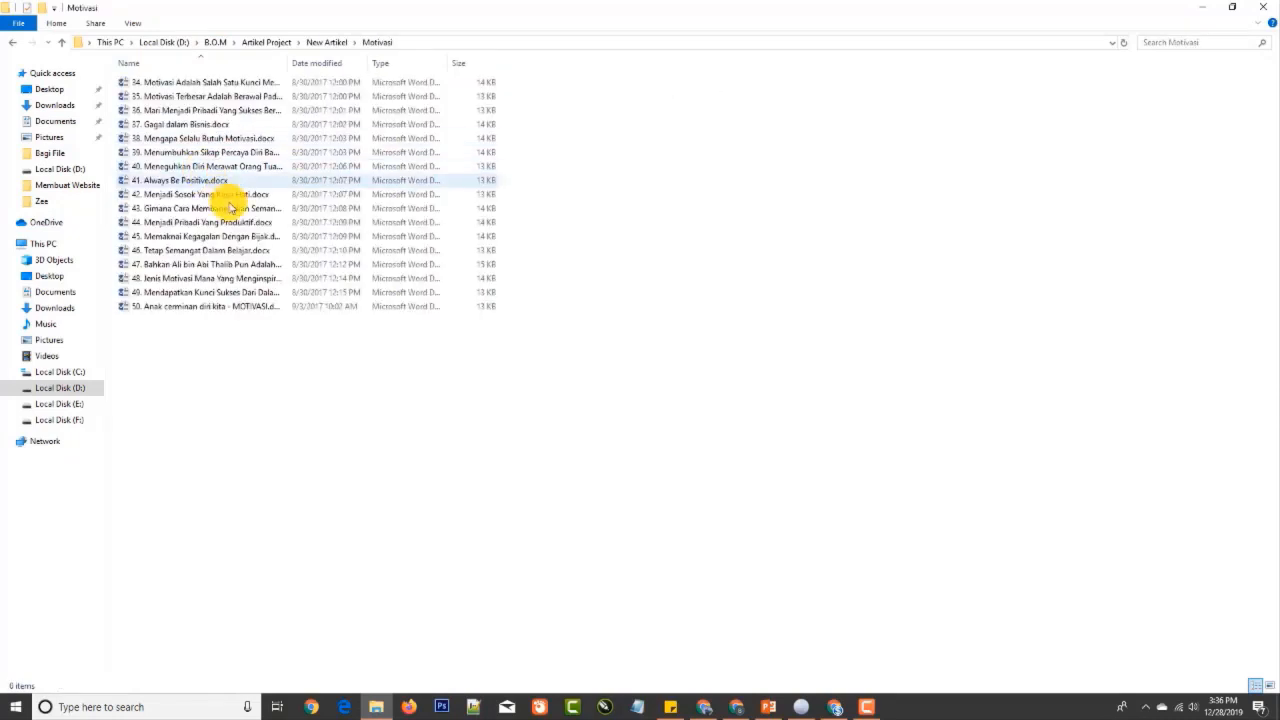
{"action": "double_click", "coordinate": [196, 308]}
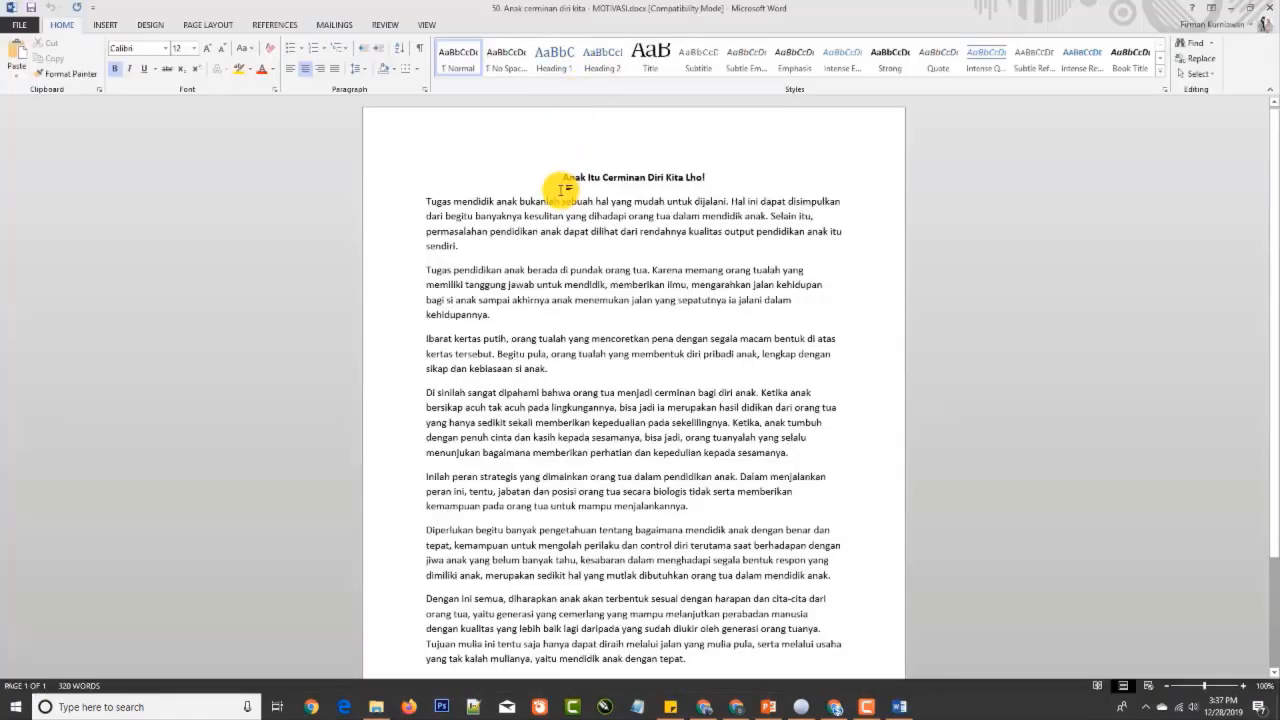
Copy the whole article from the Word document and paste it into the body of the new WordPress post in the browser
{"action": "left_click_drag", "start_coordinate": [562, 178], "coordinate": [752, 416]}
{"action": "key", "text": "ctrl+c"}
{"action": "scroll", "coordinate": [749, 529], "scroll_direction": "down", "scroll_amount": 3}
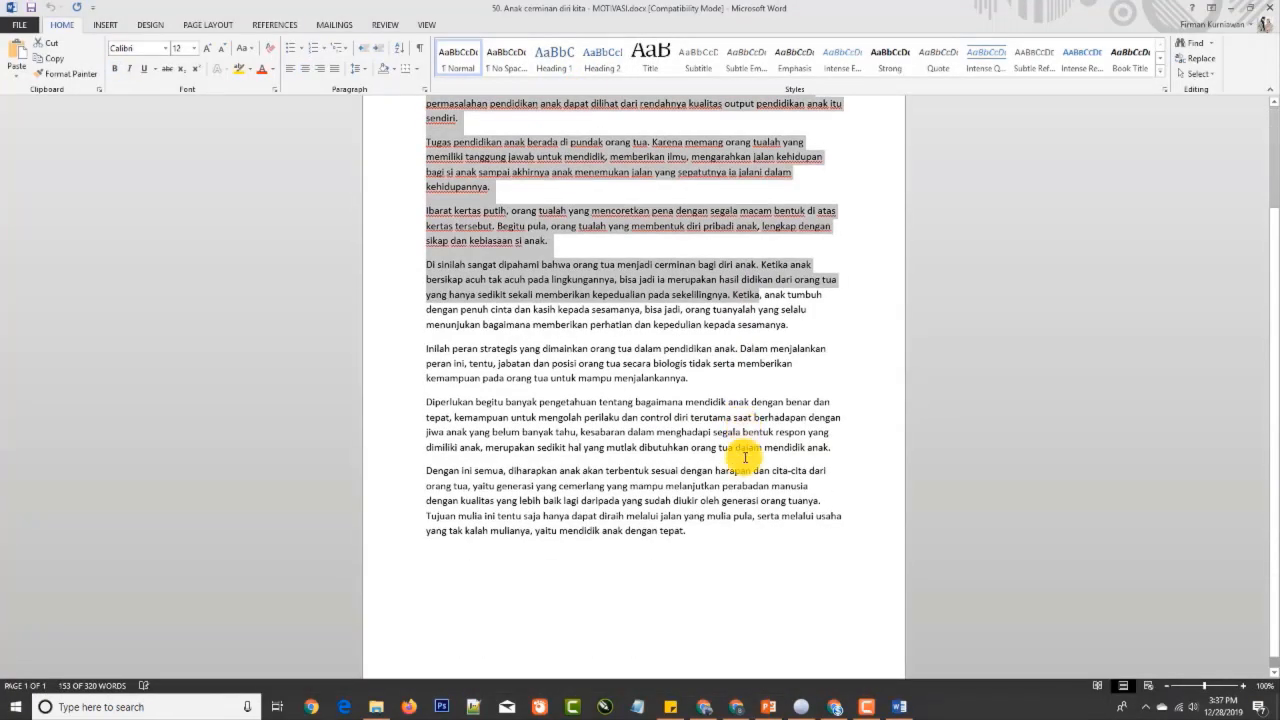
{"action": "left_click_drag", "start_coordinate": [719, 502], "coordinate": [666, 632]}
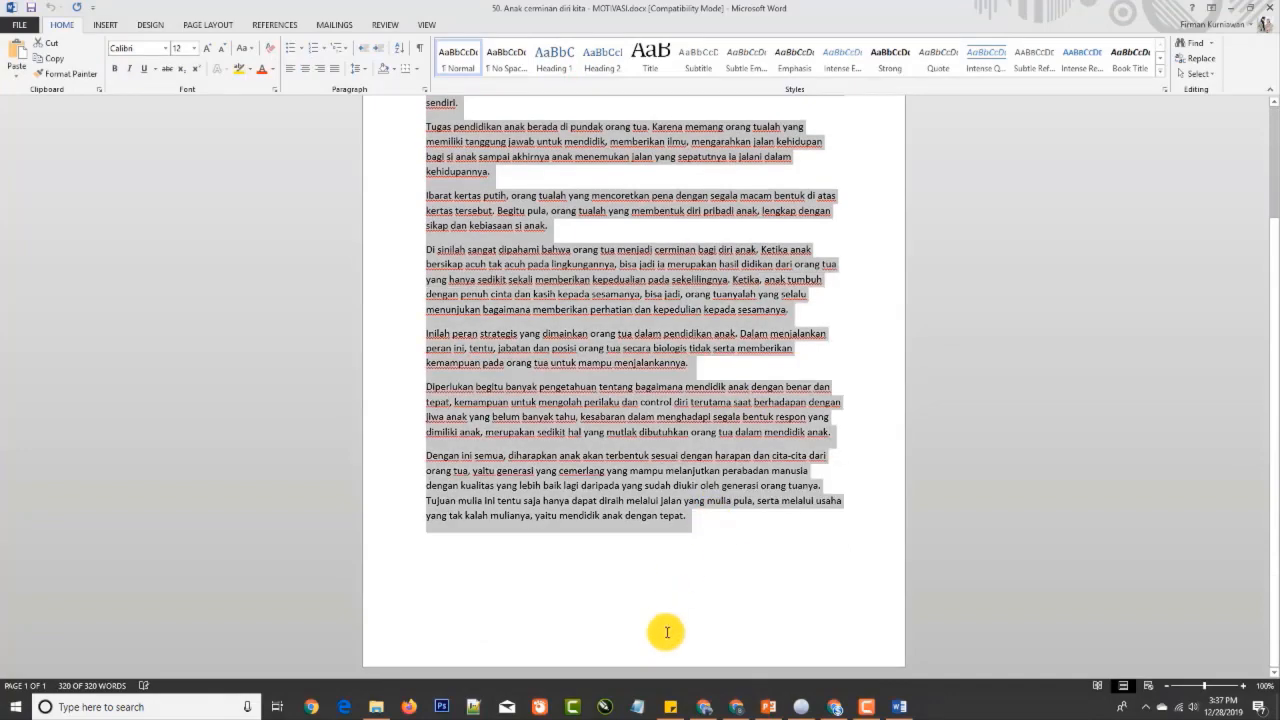
{"action": "left_click", "coordinate": [700, 707]}
{"action": "left_click", "coordinate": [700, 707]}
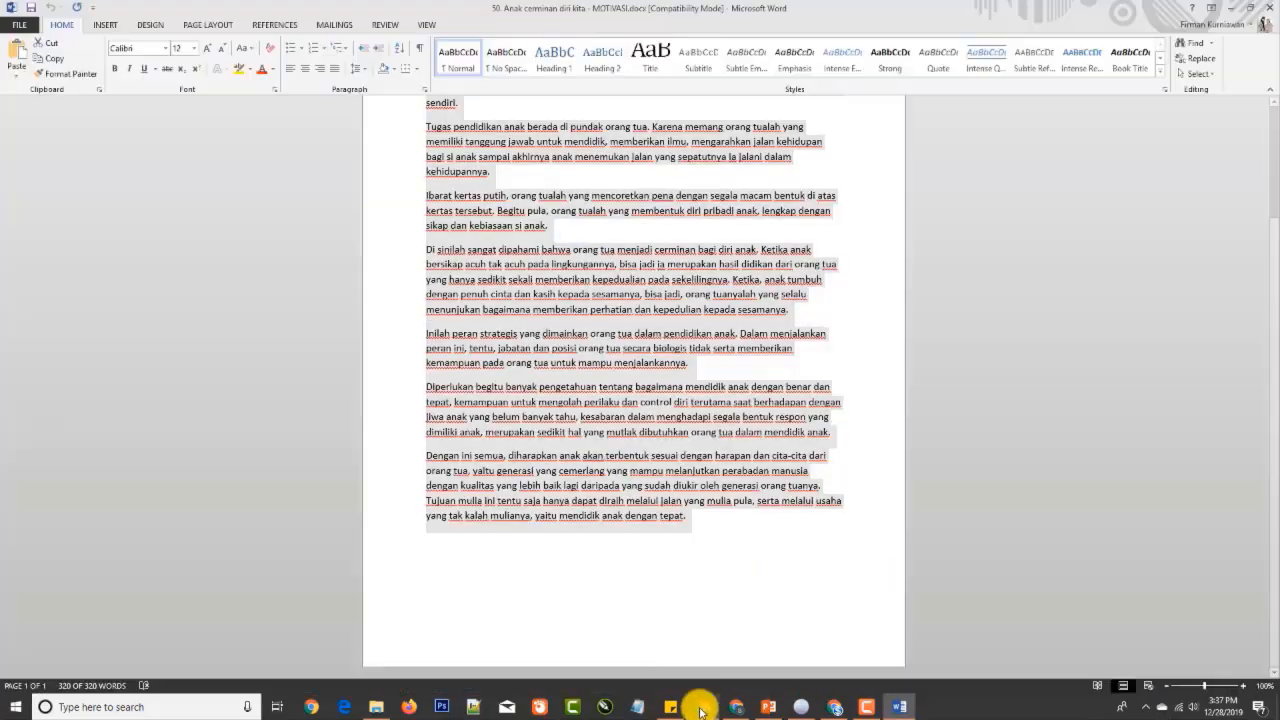
{"action": "left_click", "coordinate": [740, 707]}
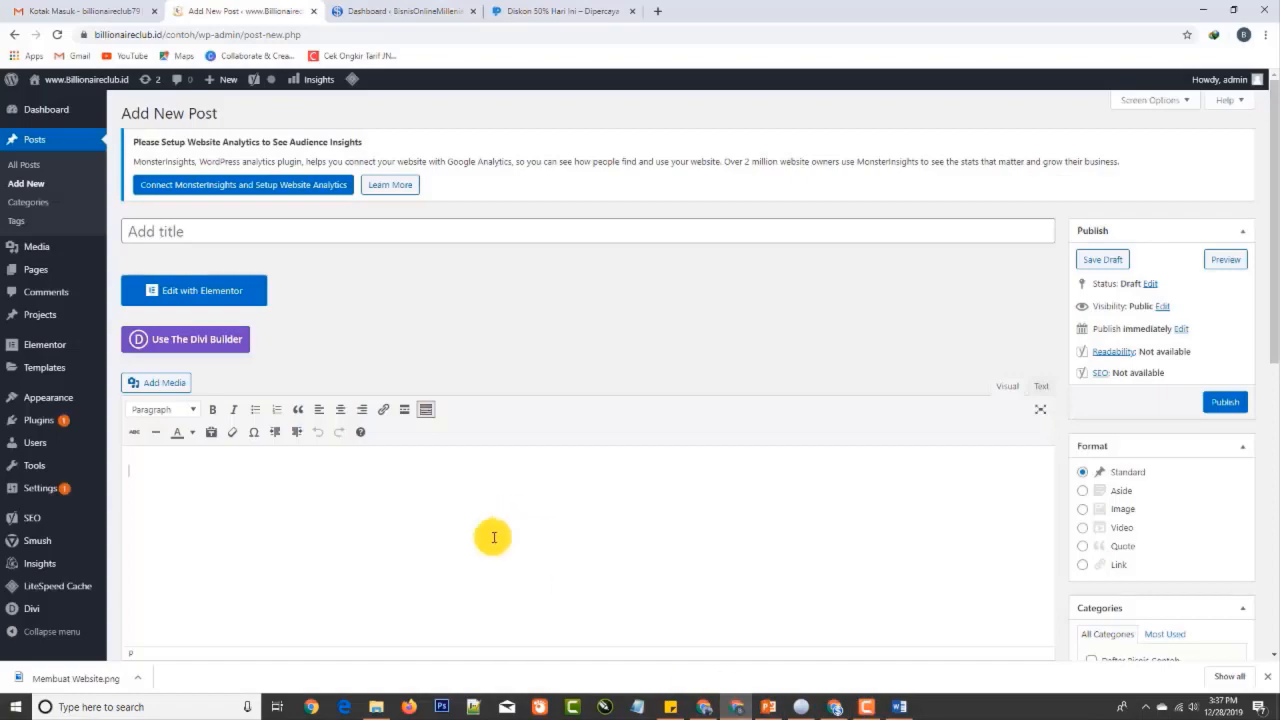
{"action": "key", "text": "ctrl+v"}
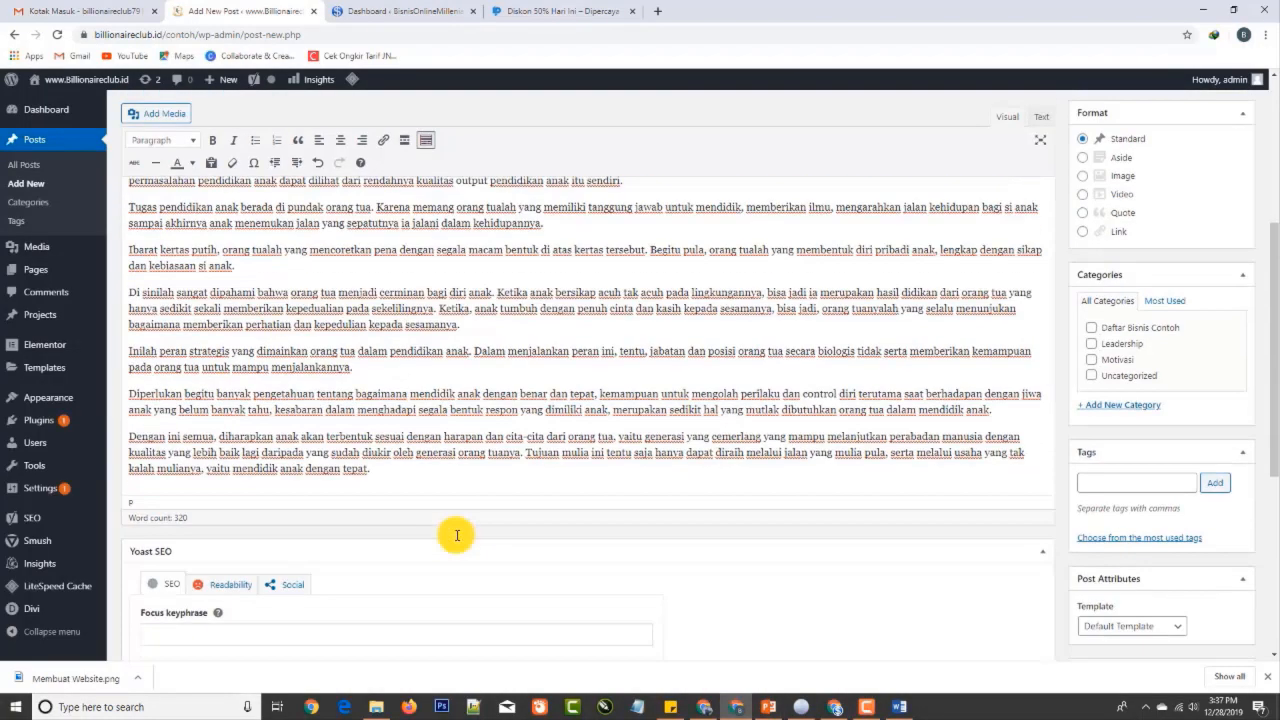
Copy the article's heading line "Anak Itu Cerminan Diri Kita Lho!" from the body into the post title
{"action": "scroll", "coordinate": [477, 380], "scroll_direction": "up", "scroll_amount": 3}
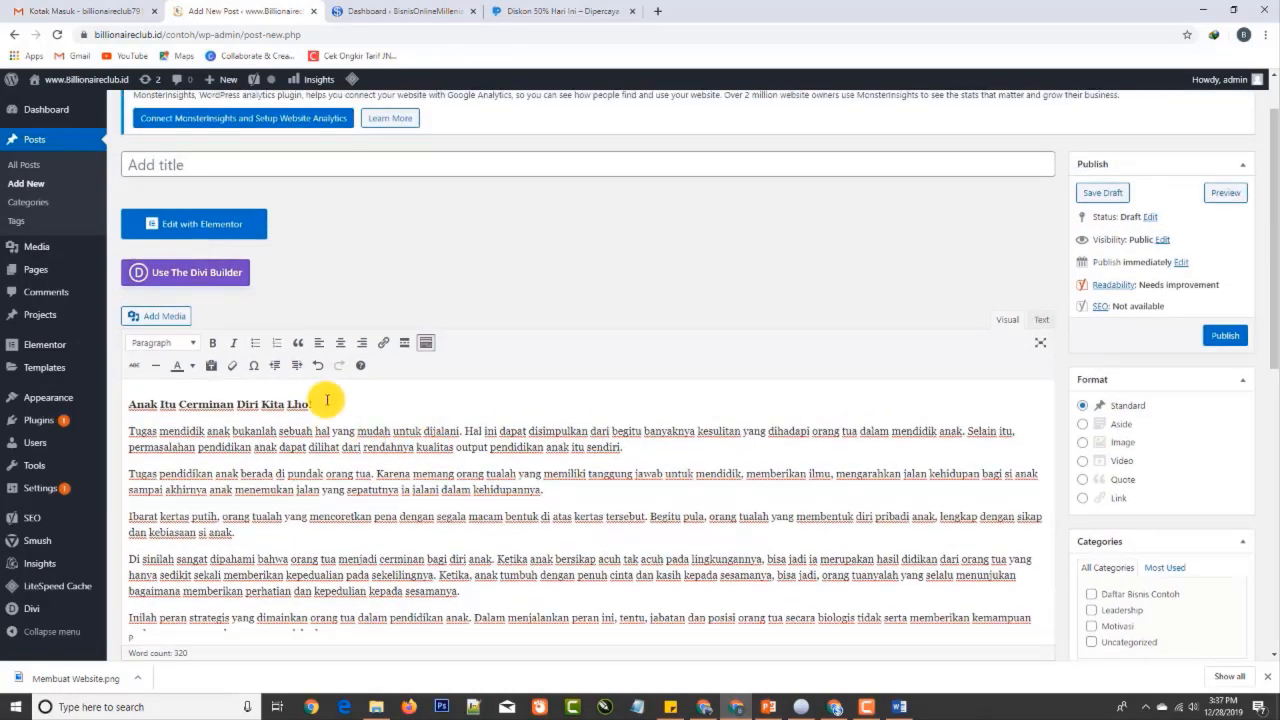
{"action": "left_click", "coordinate": [302, 406]}
{"action": "left_click", "coordinate": [127, 403], "text": "shift"}
{"action": "key", "text": "ctrl+c"}
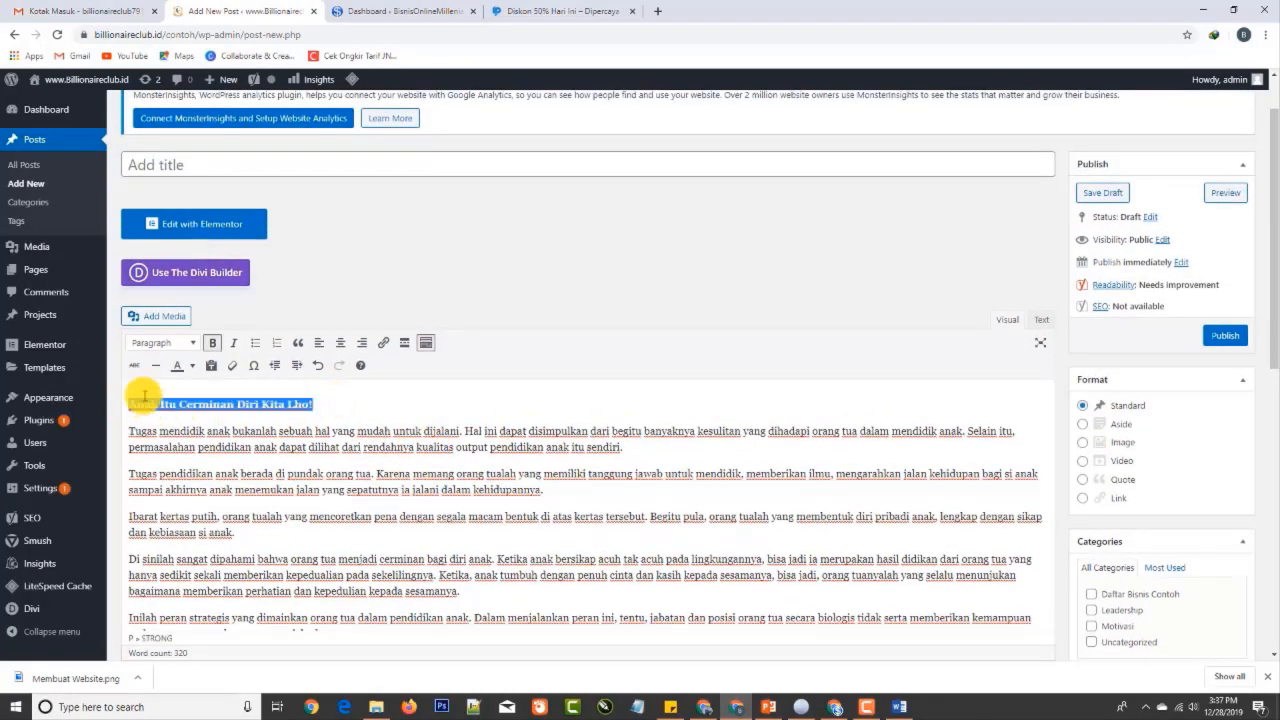
{"action": "left_click", "coordinate": [265, 163]}
{"action": "key", "text": "ctrl+v"}
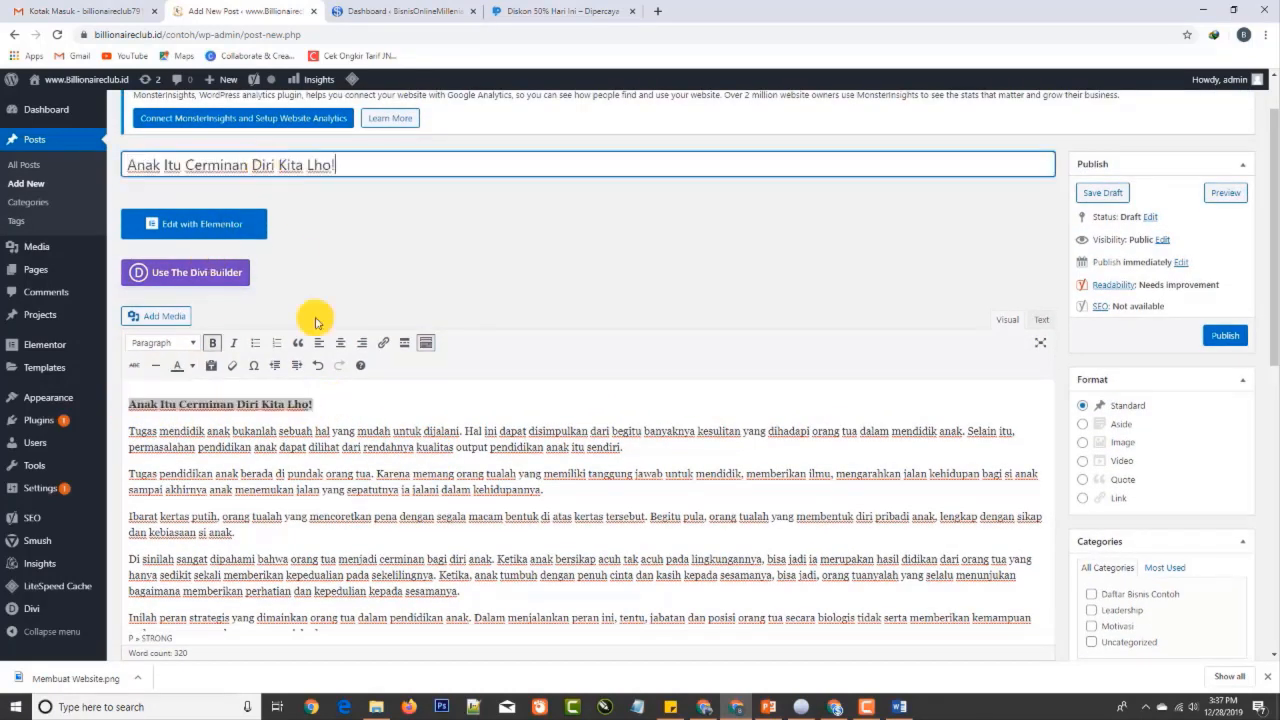
Try removing the heading line from the post body, and restore it
{"action": "left_click", "coordinate": [328, 407]}
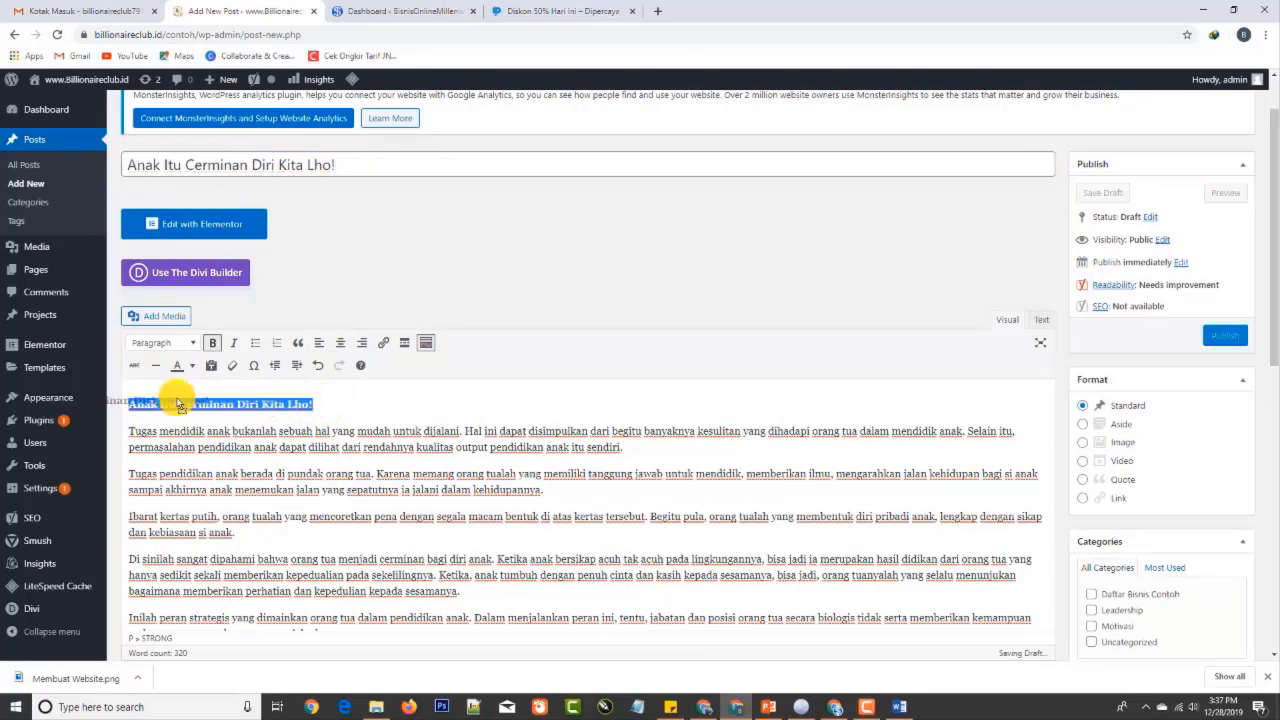
{"action": "key", "text": "BackSpace"}
{"action": "key", "text": "ctrl+v"}
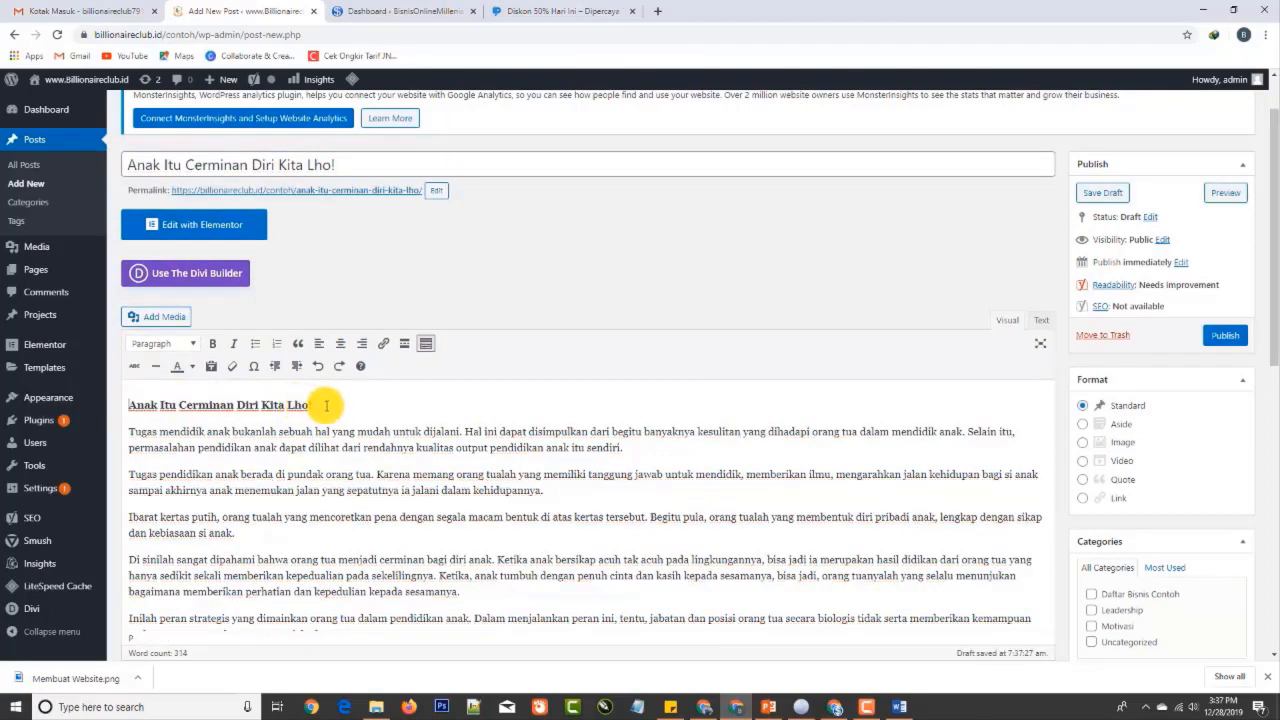
Centre the heading line at the start of the post body and format it as Heading 2
{"action": "left_click_drag", "start_coordinate": [334, 406], "coordinate": [128, 404]}
{"action": "key", "text": "ctrl+c"}
{"action": "left_click", "coordinate": [340, 350]}
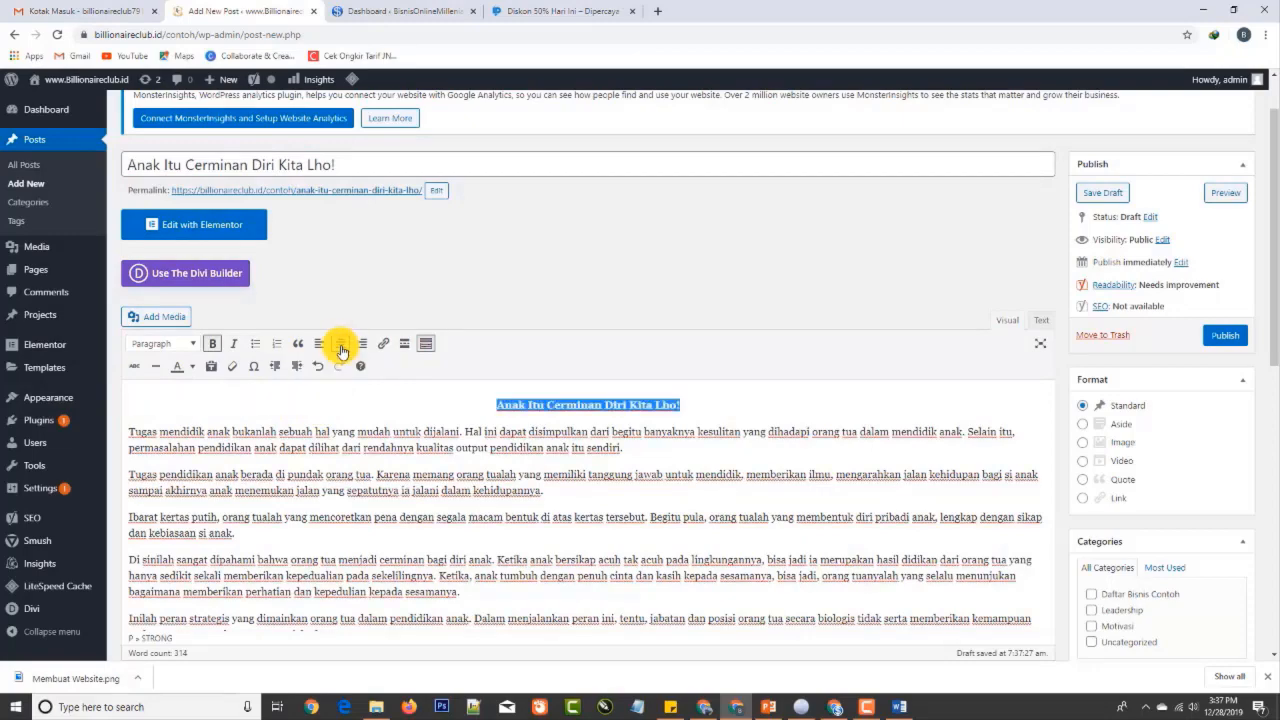
{"action": "left_click", "coordinate": [171, 346]}
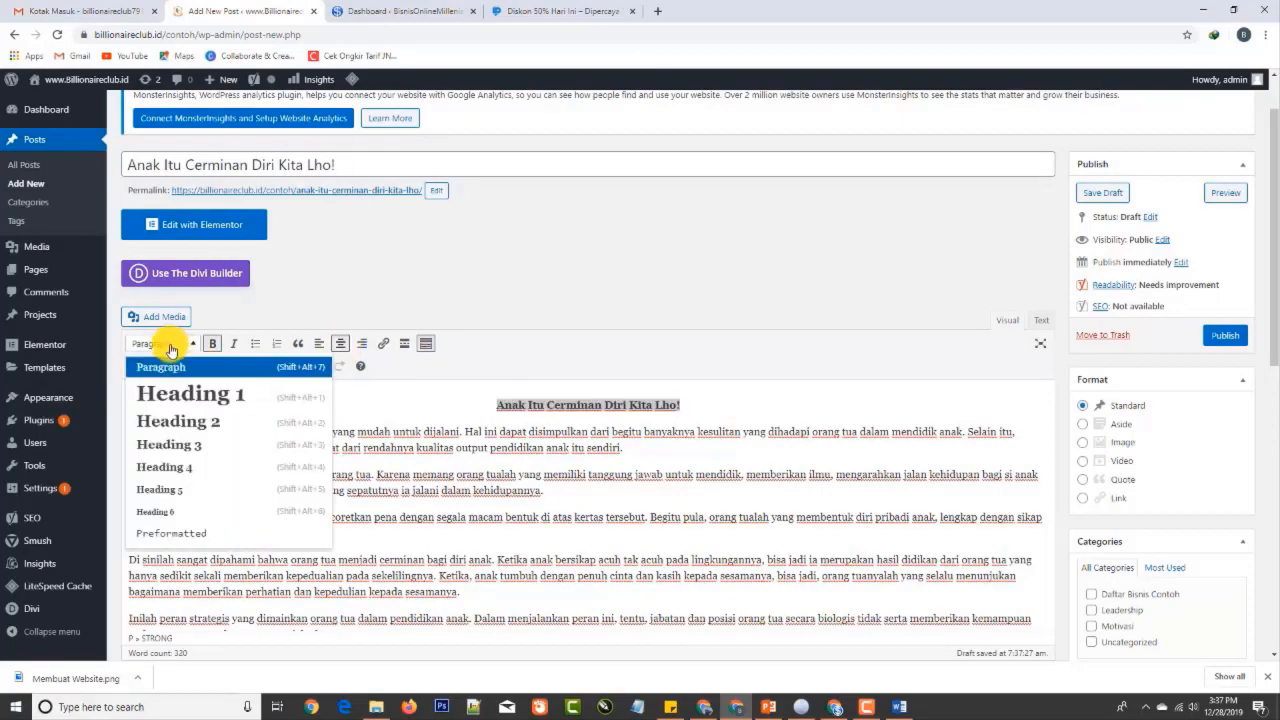
{"action": "left_click", "coordinate": [201, 423]}
Insert an empty paragraph after the body's fourth paragraph, the one ending in "kepedulian kepada sesamanya"
{"action": "scroll", "coordinate": [466, 457], "scroll_direction": "down", "scroll_amount": 3}
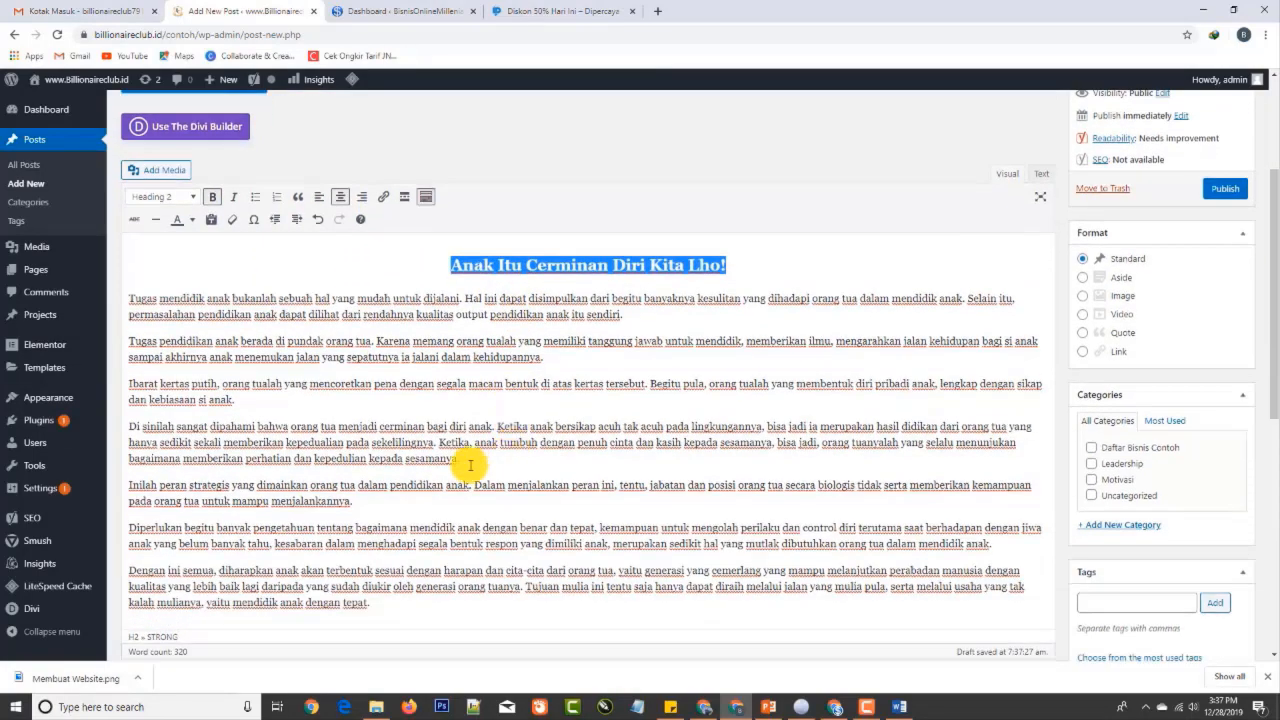
{"action": "left_click", "coordinate": [354, 421]}
{"action": "scroll", "coordinate": [437, 420], "scroll_direction": "up", "scroll_amount": 2}
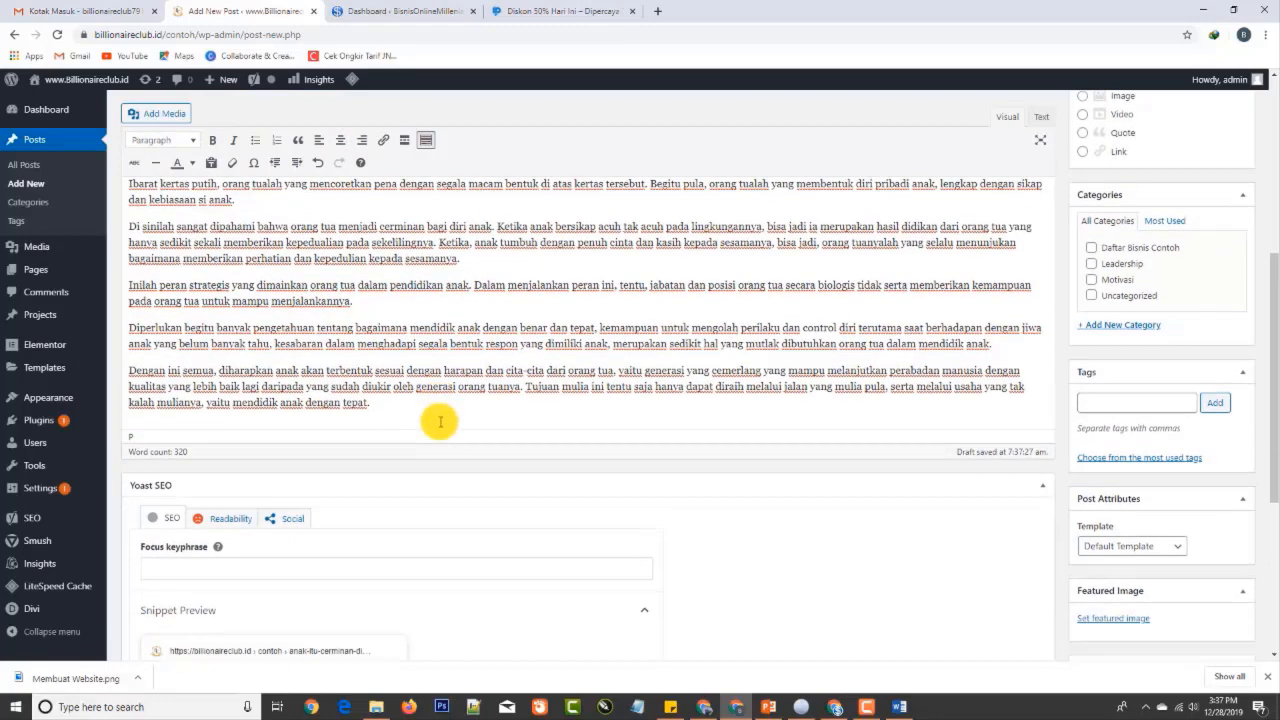
{"action": "scroll", "coordinate": [477, 438], "scroll_direction": "up", "scroll_amount": 1}
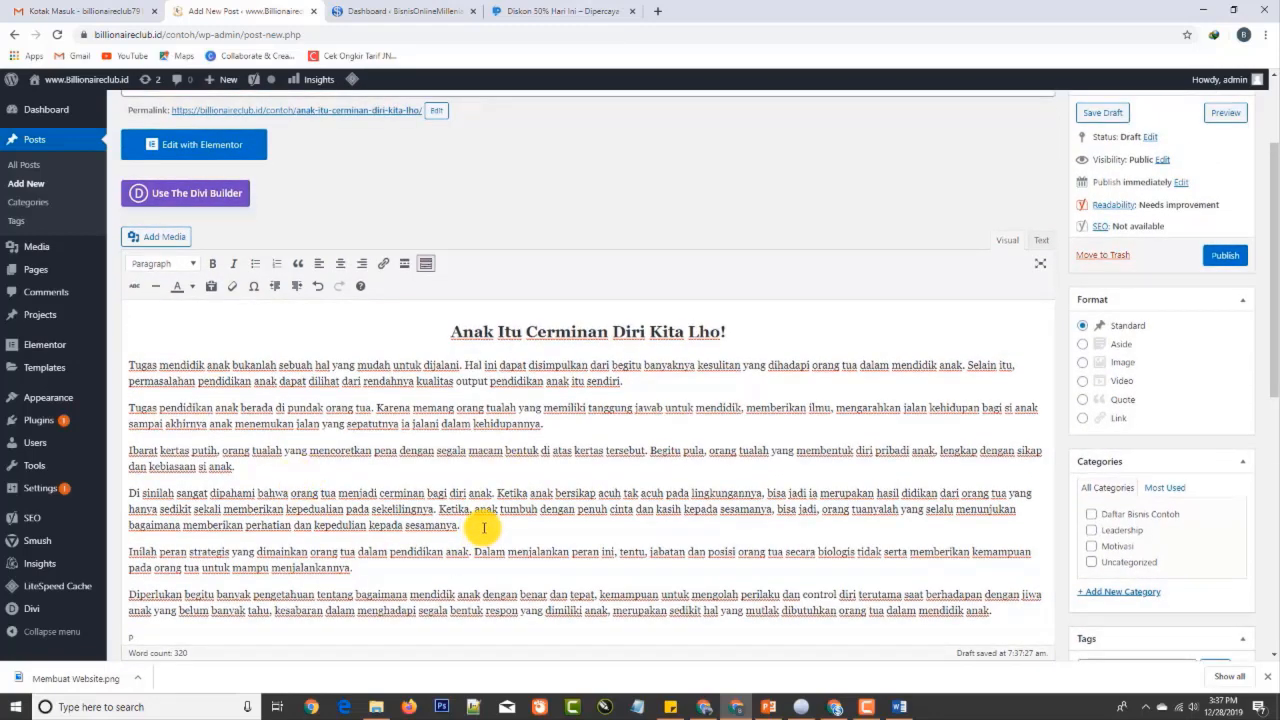
{"action": "key", "text": "Return"}
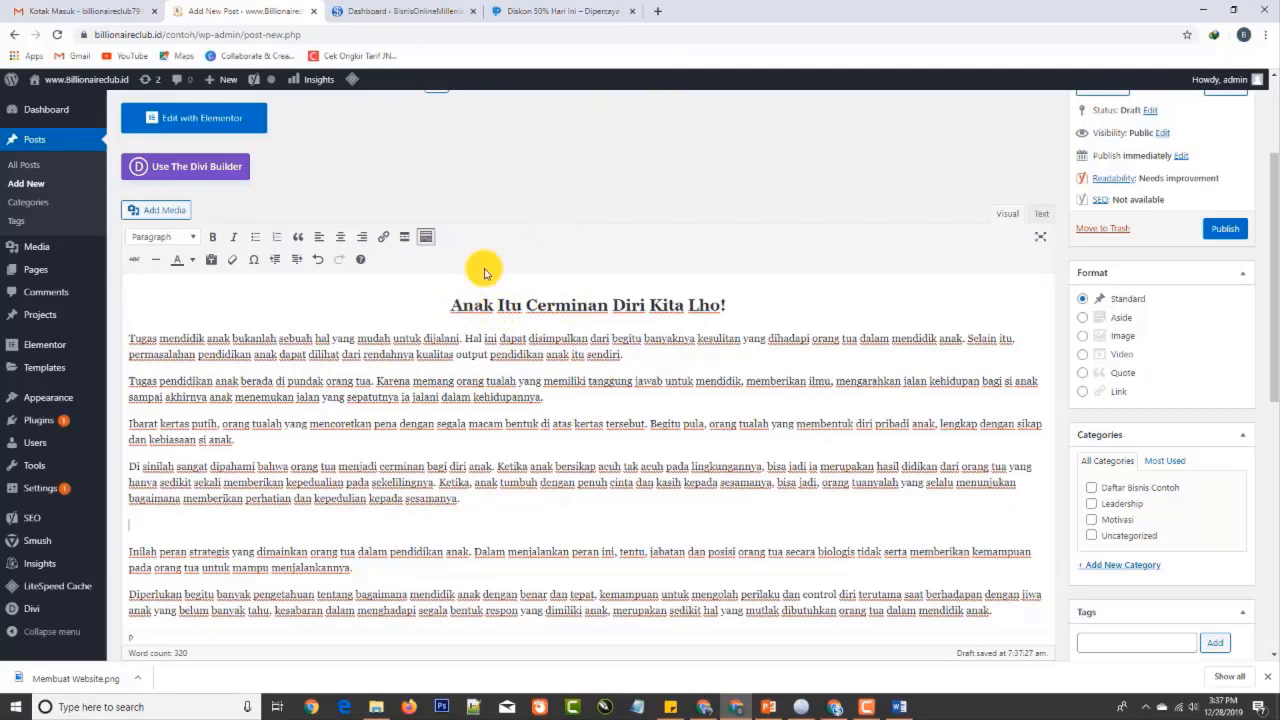
Search Google Images in a new tab for "Anak Itu Cerminan Diri Kita Lho!" and restrict the size to Besar
{"action": "left_click", "coordinate": [660, 13]}
{"action": "key", "text": "ctrl+v"}
{"action": "key", "text": "Return"}
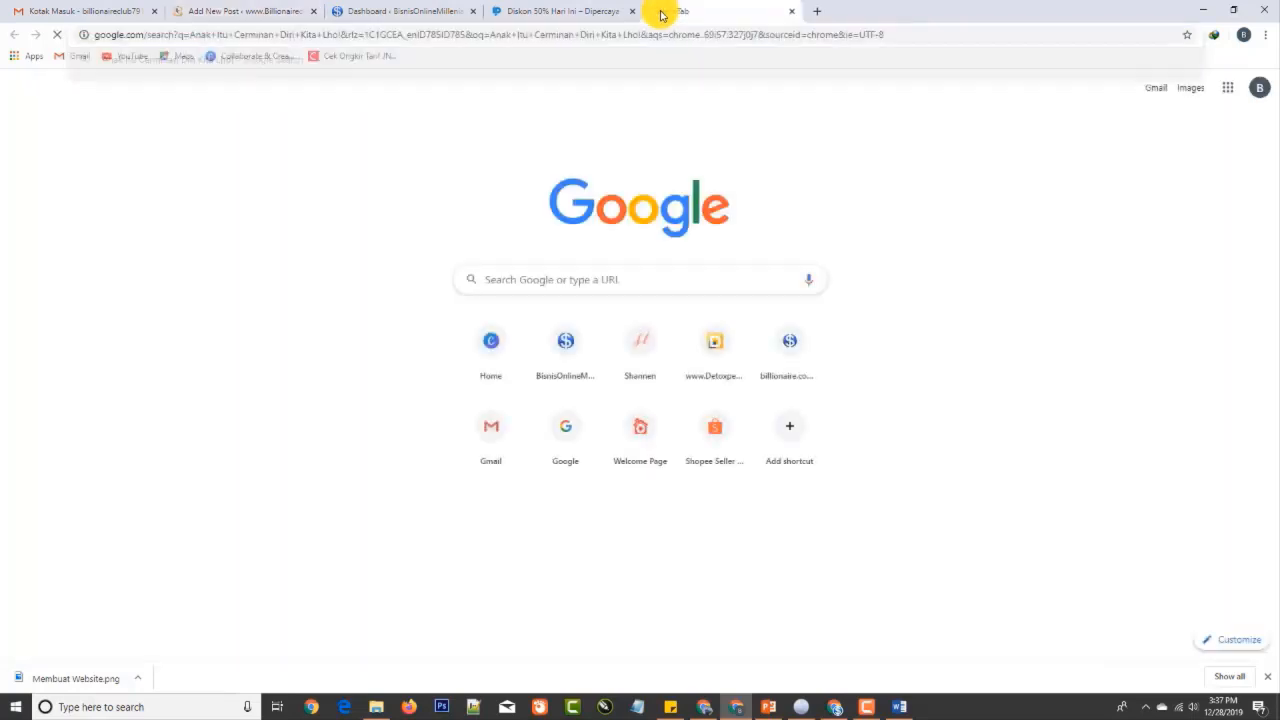
{"action": "left_click", "coordinate": [197, 134]}
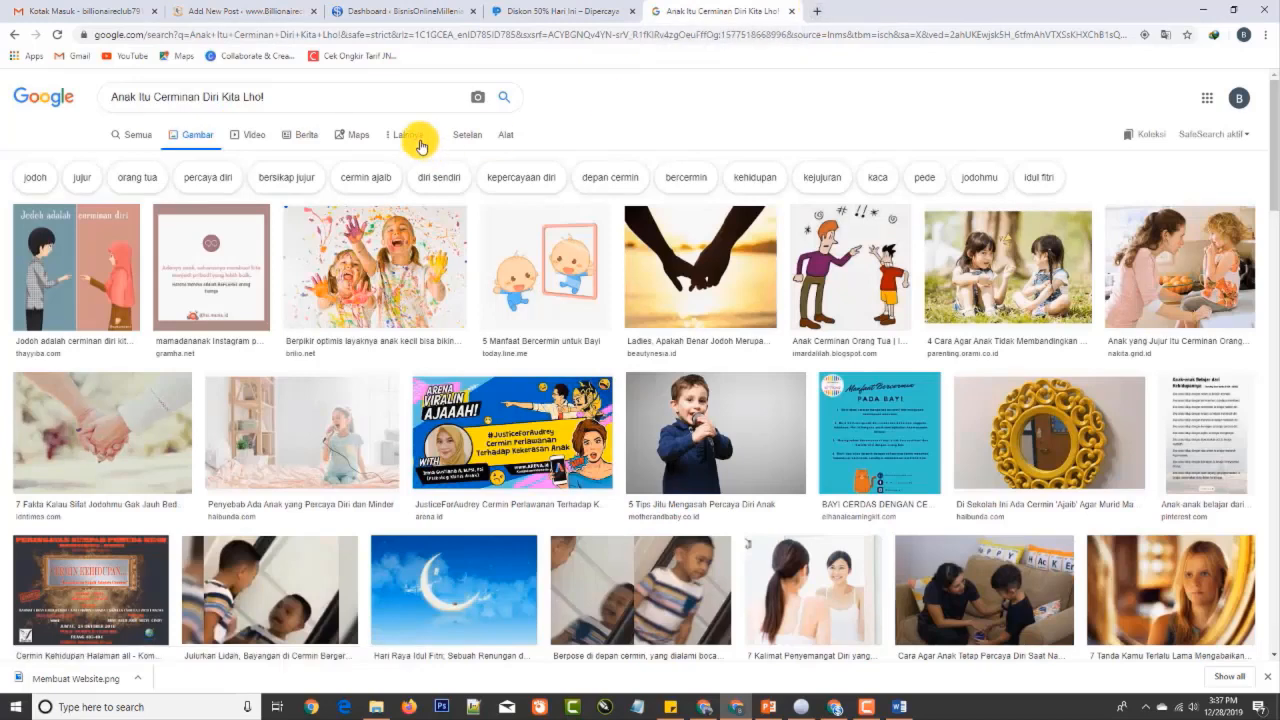
{"action": "left_click", "coordinate": [507, 134]}
{"action": "left_click", "coordinate": [125, 159]}
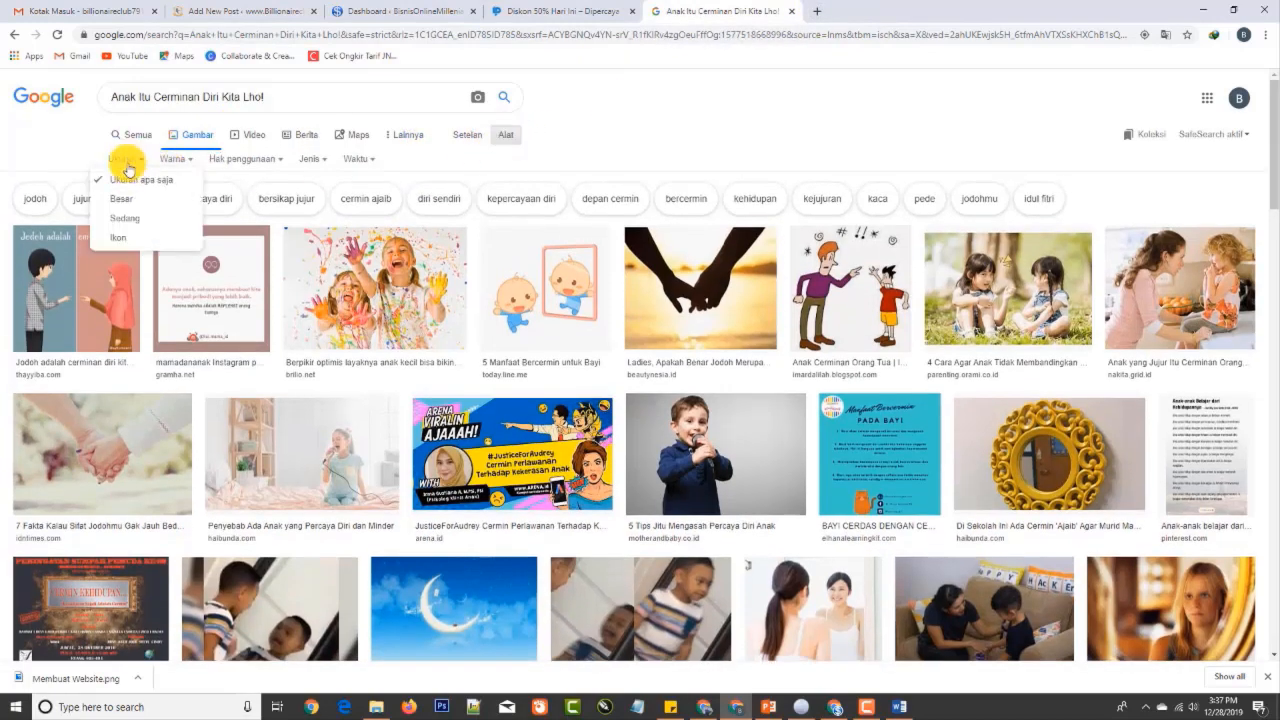
{"action": "left_click", "coordinate": [134, 200]}
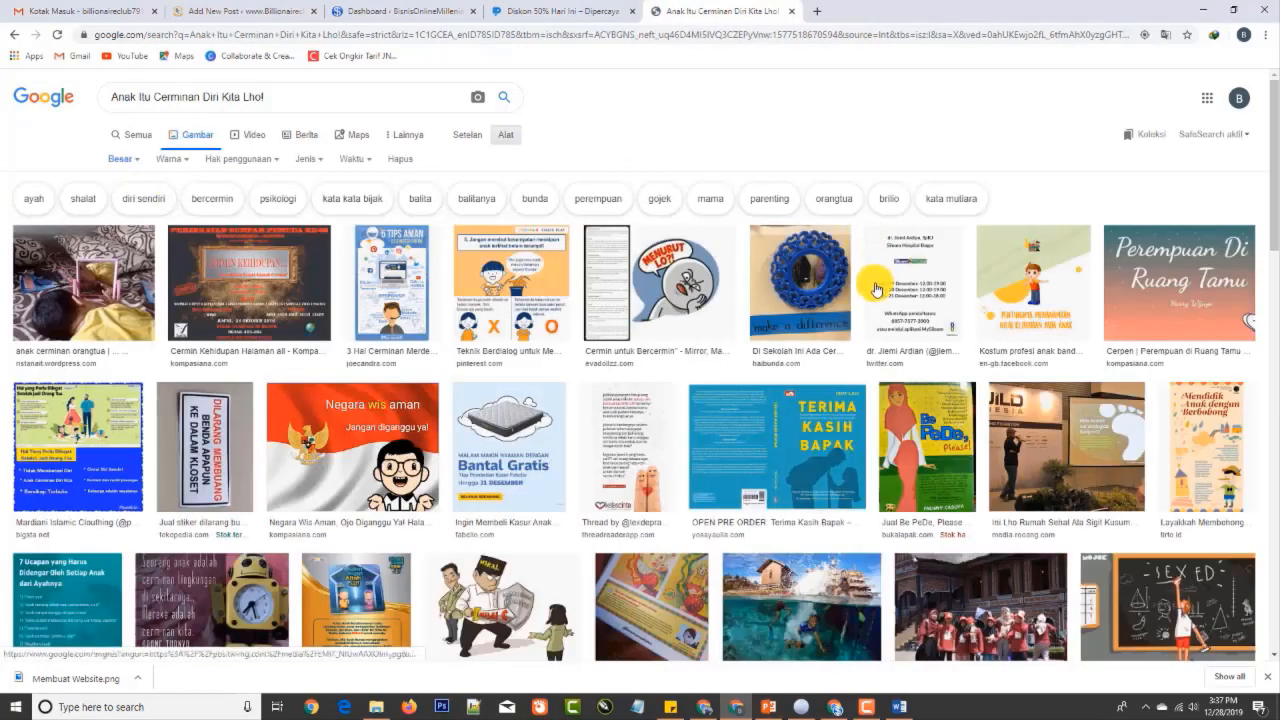
Find the photo of two girls sitting on grass in the results and open its full-size image in a separate tab
{"action": "scroll", "coordinate": [875, 332], "scroll_direction": "down", "scroll_amount": 10}
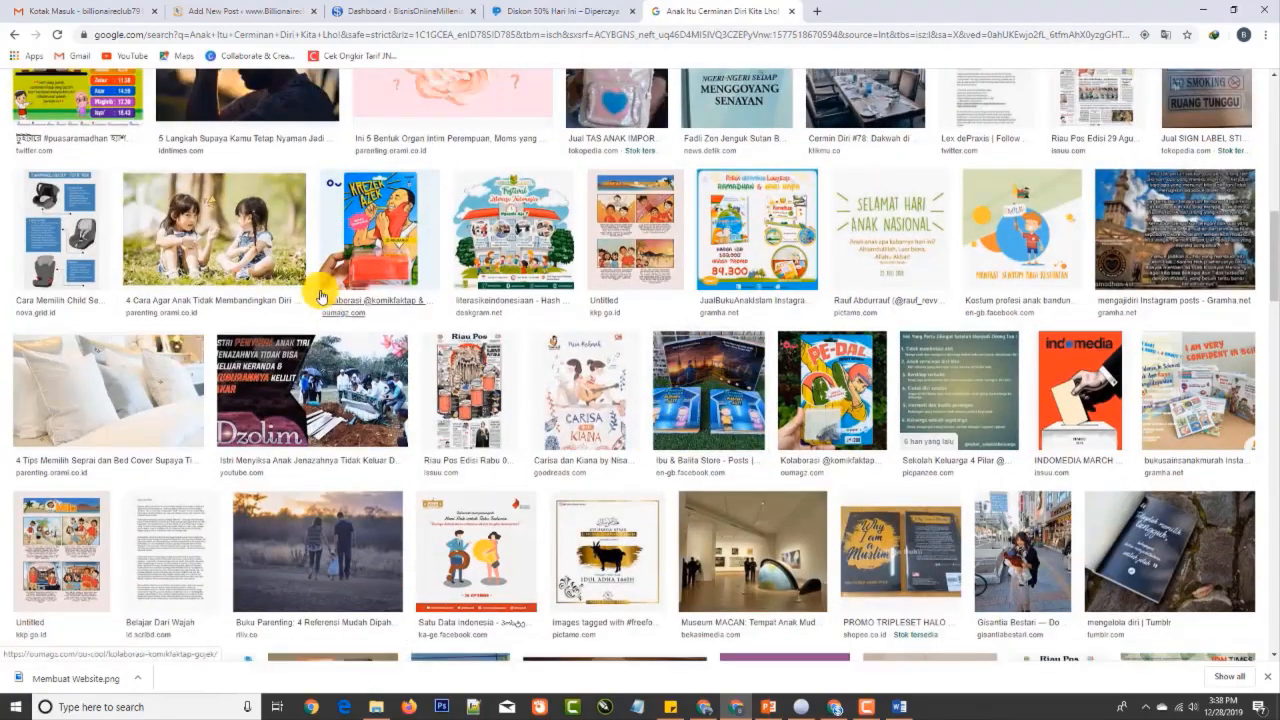
{"action": "right_click", "coordinate": [245, 214]}
{"action": "left_click", "coordinate": [292, 220]}
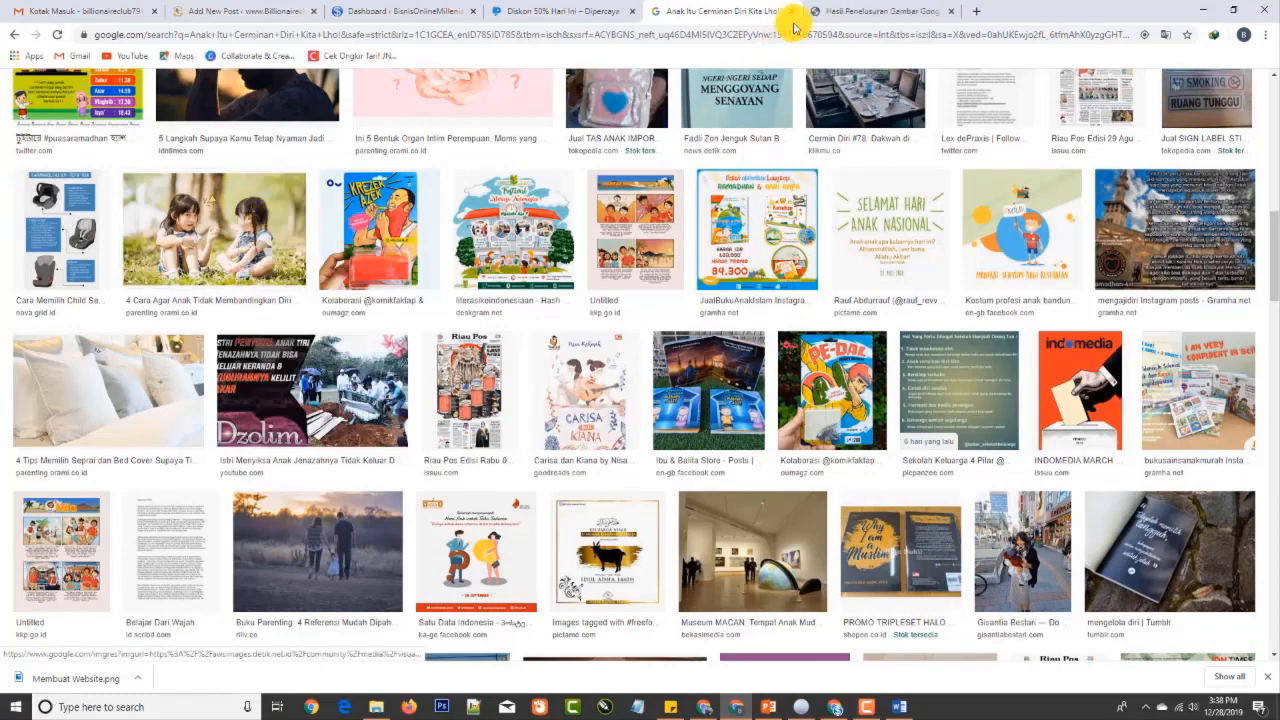
{"action": "left_click", "coordinate": [860, 11]}
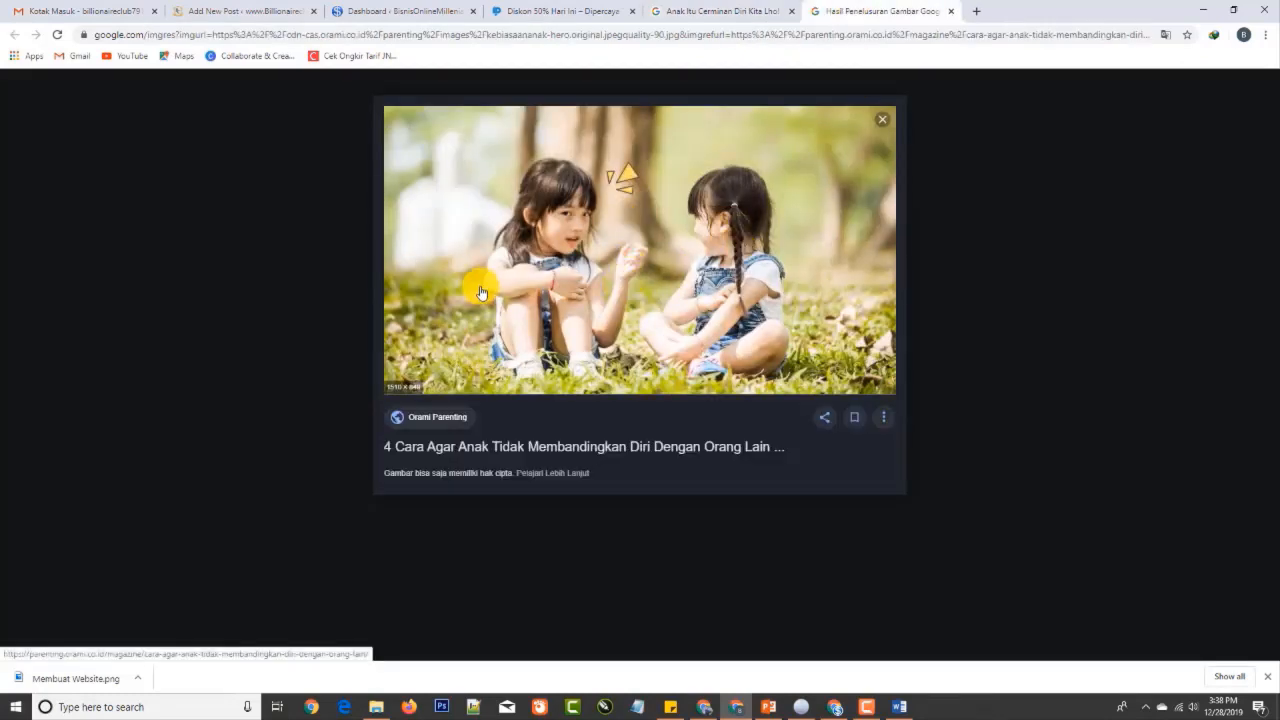
{"action": "right_click", "coordinate": [610, 243]}
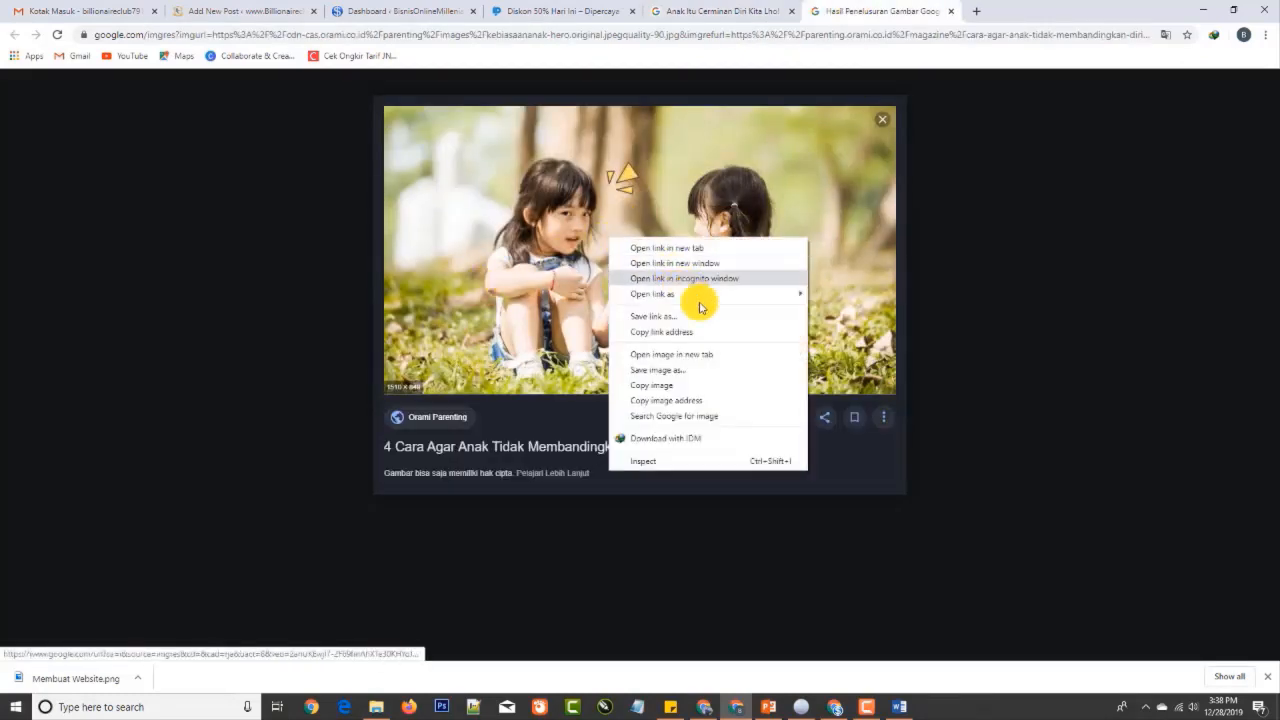
{"action": "left_click", "coordinate": [686, 354]}
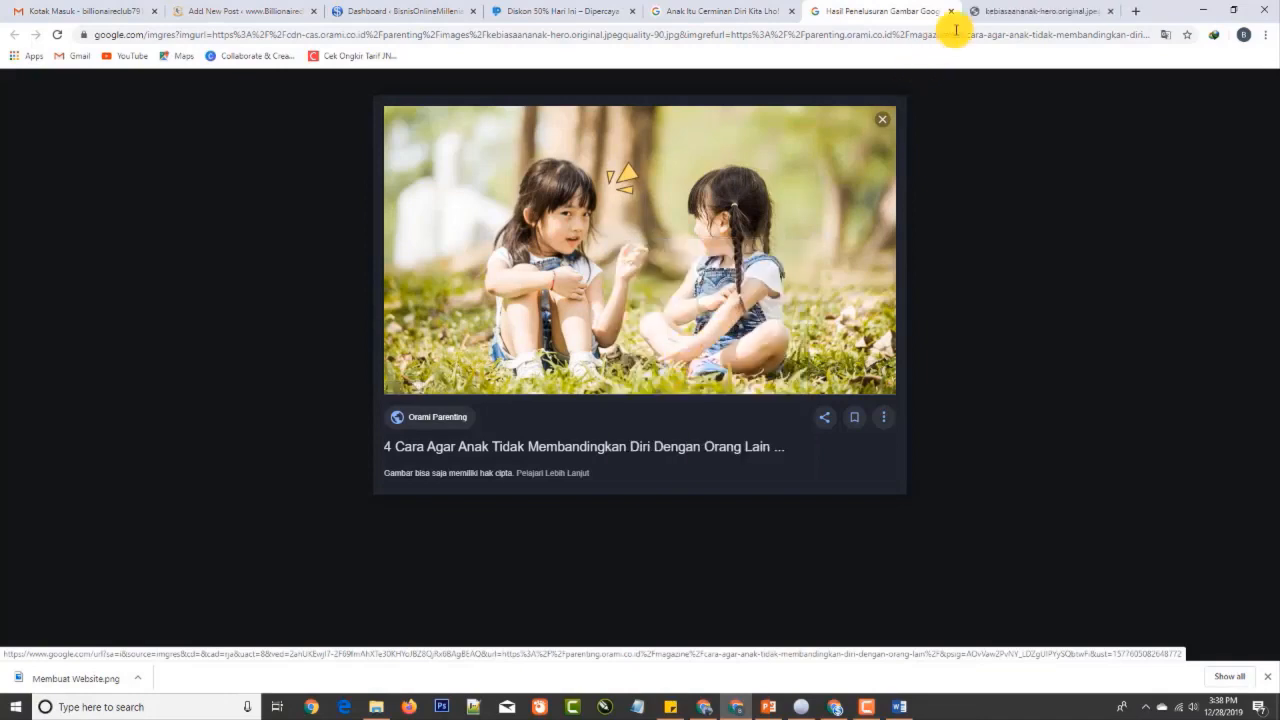
{"action": "left_click", "coordinate": [1000, 14]}
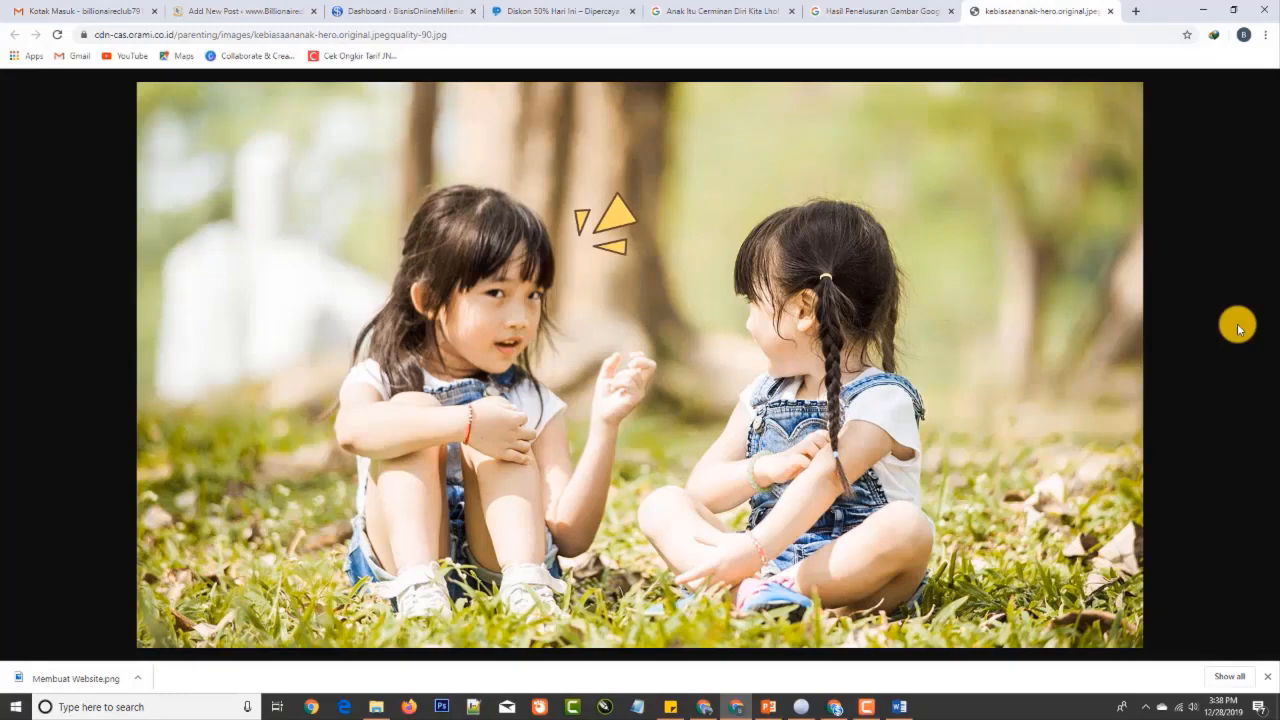
Capture the whole photo with Lightshot and save it as the PNG "Anak Itu Cerminan Diri Kita Lho" in the Bagi File folder
{"action": "key", "text": "Print"}
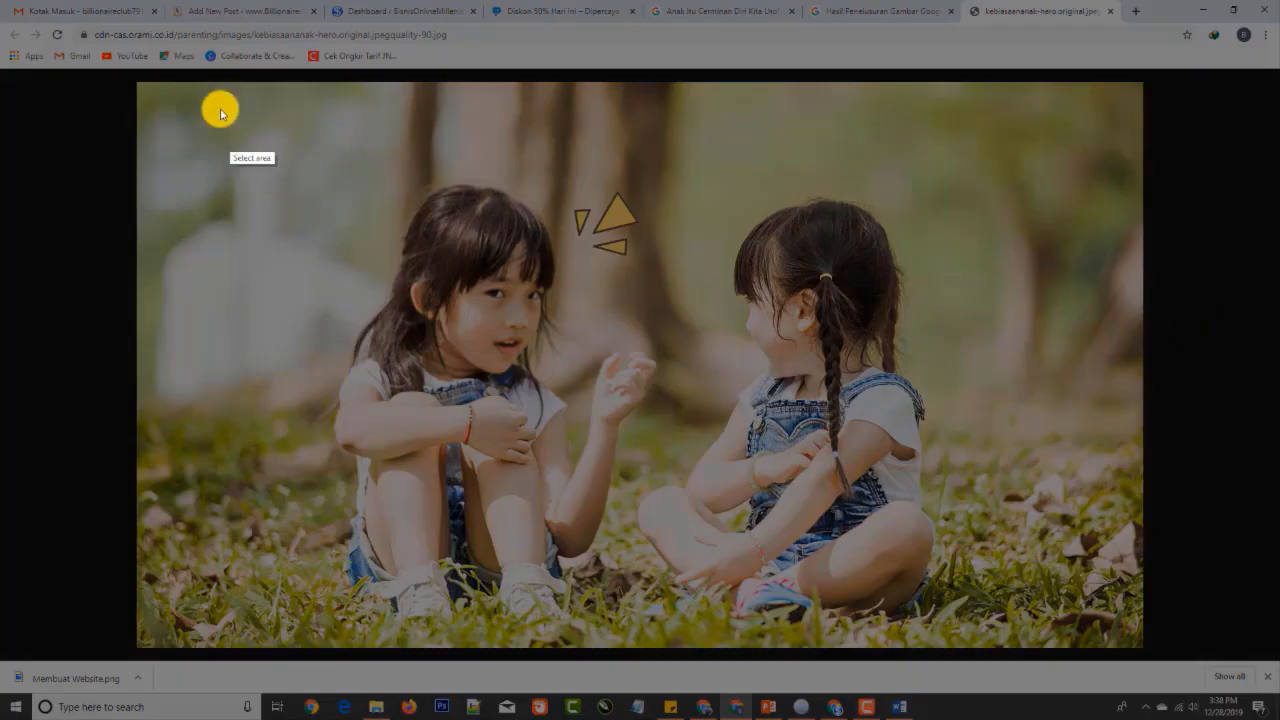
{"action": "left_click_drag", "start_coordinate": [137, 84], "coordinate": [1141, 649]}
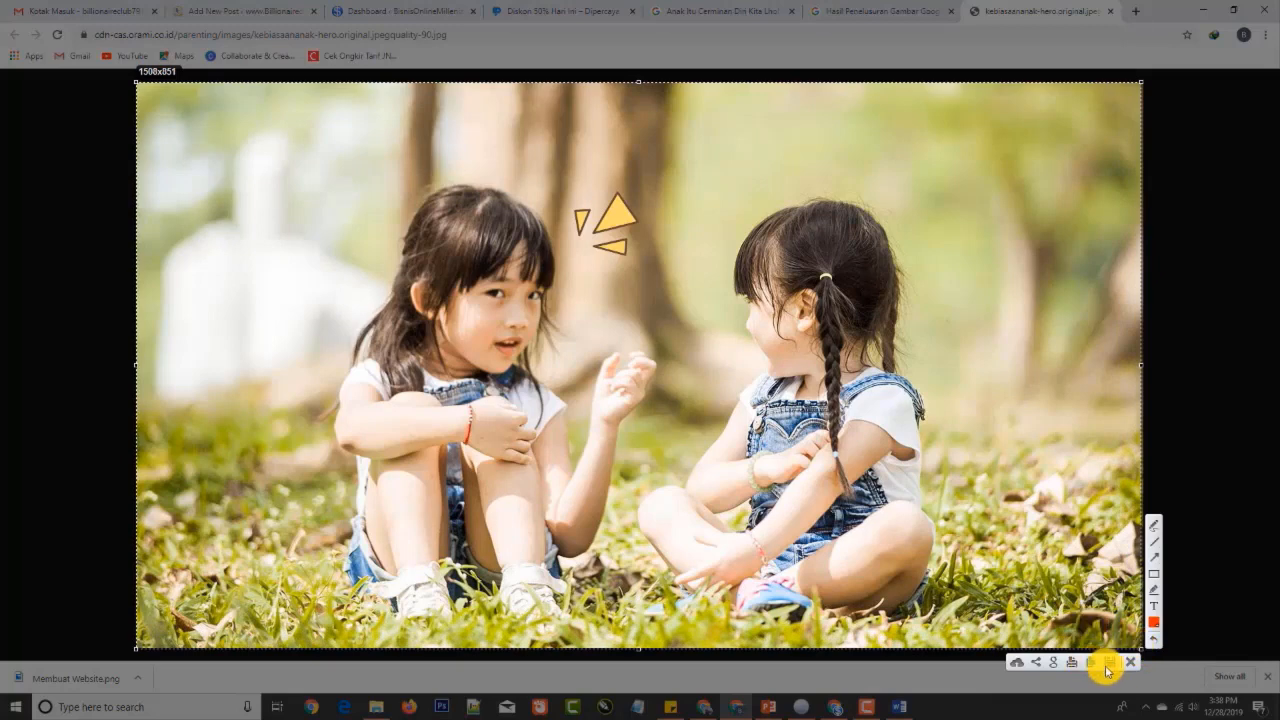
{"action": "left_click", "coordinate": [1107, 664]}
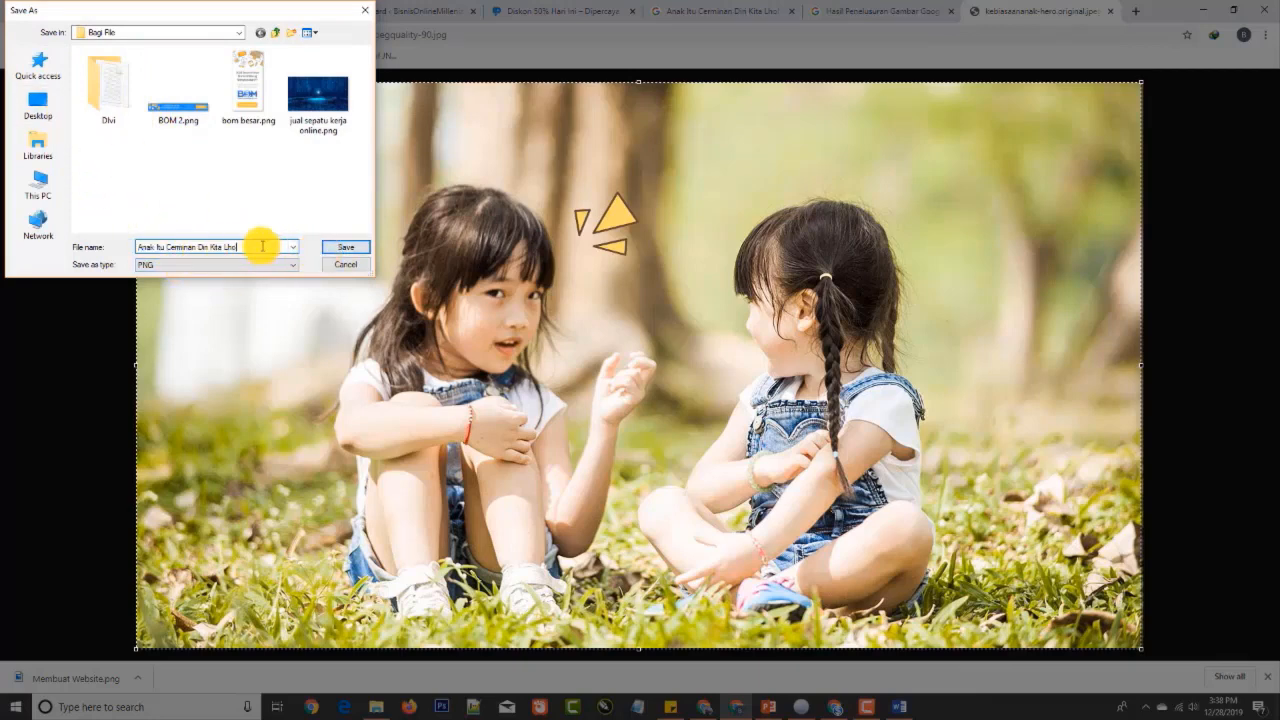
{"action": "left_click", "coordinate": [340, 246]}
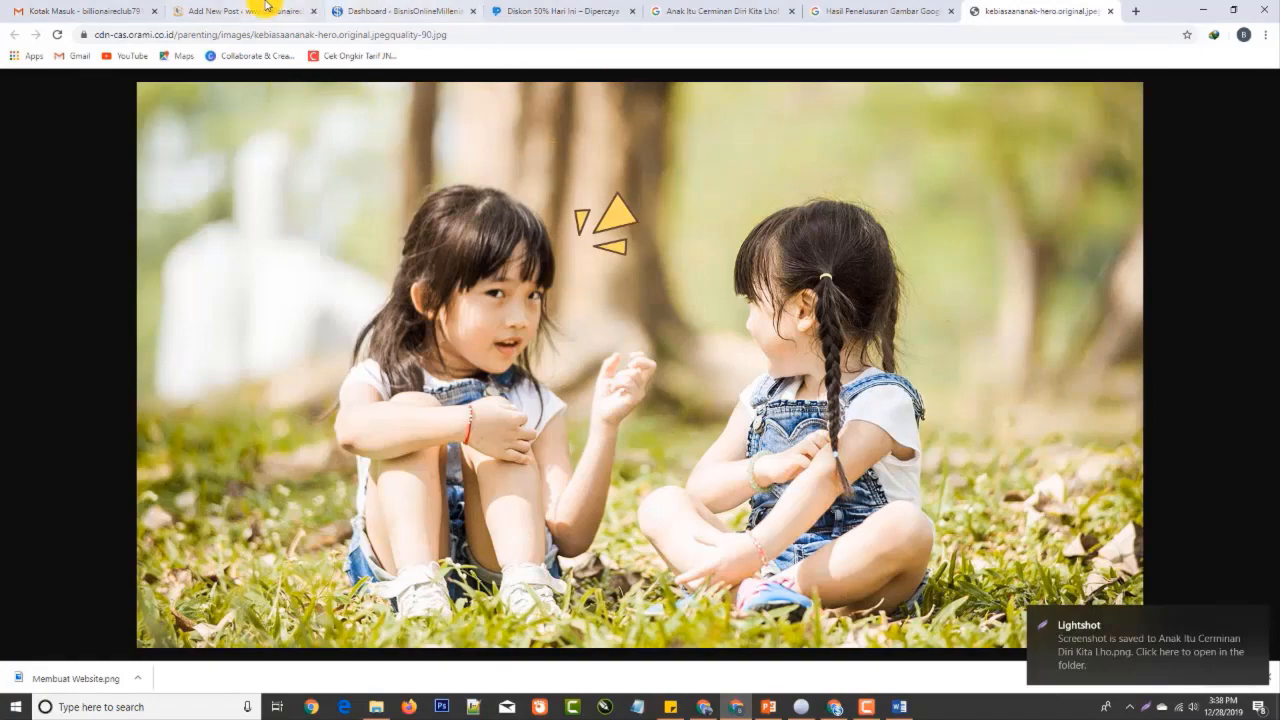
Return to the Add New Post tab and open the media uploader for the empty paragraph in the article body
{"action": "left_click", "coordinate": [846, 11]}
{"action": "left_click", "coordinate": [543, 11]}
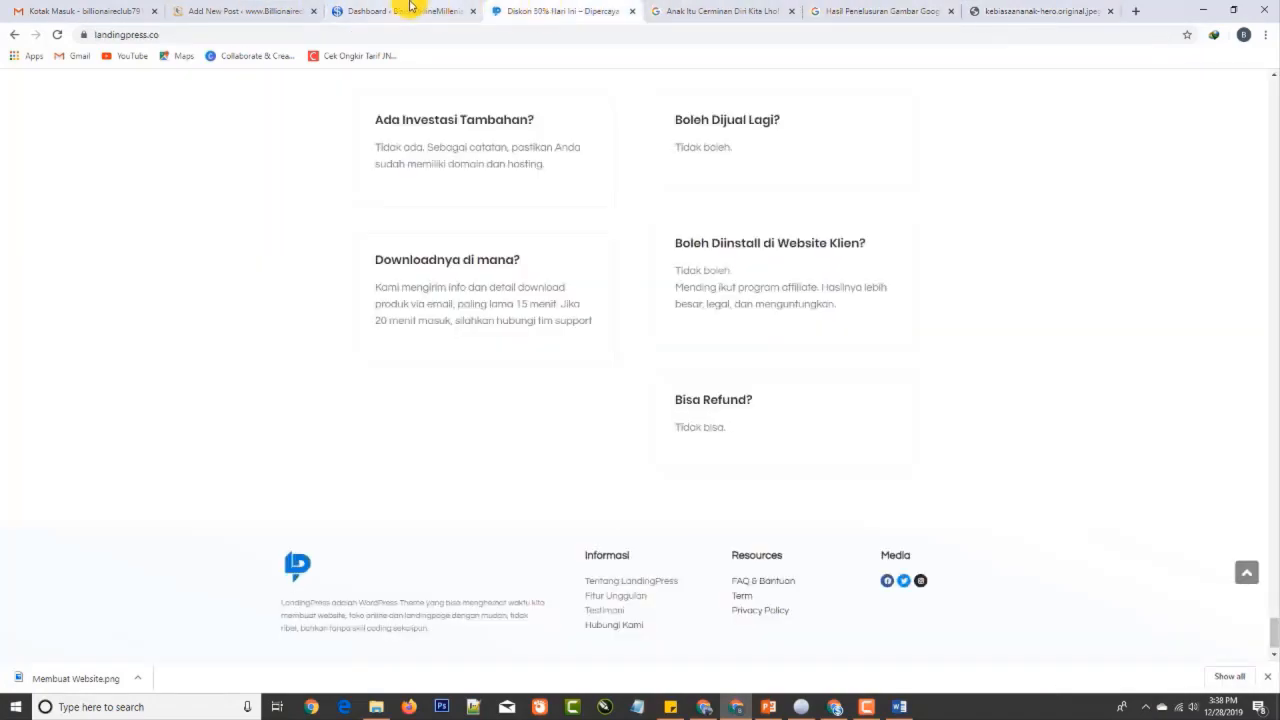
{"action": "left_click", "coordinate": [409, 11]}
{"action": "left_click", "coordinate": [251, 11]}
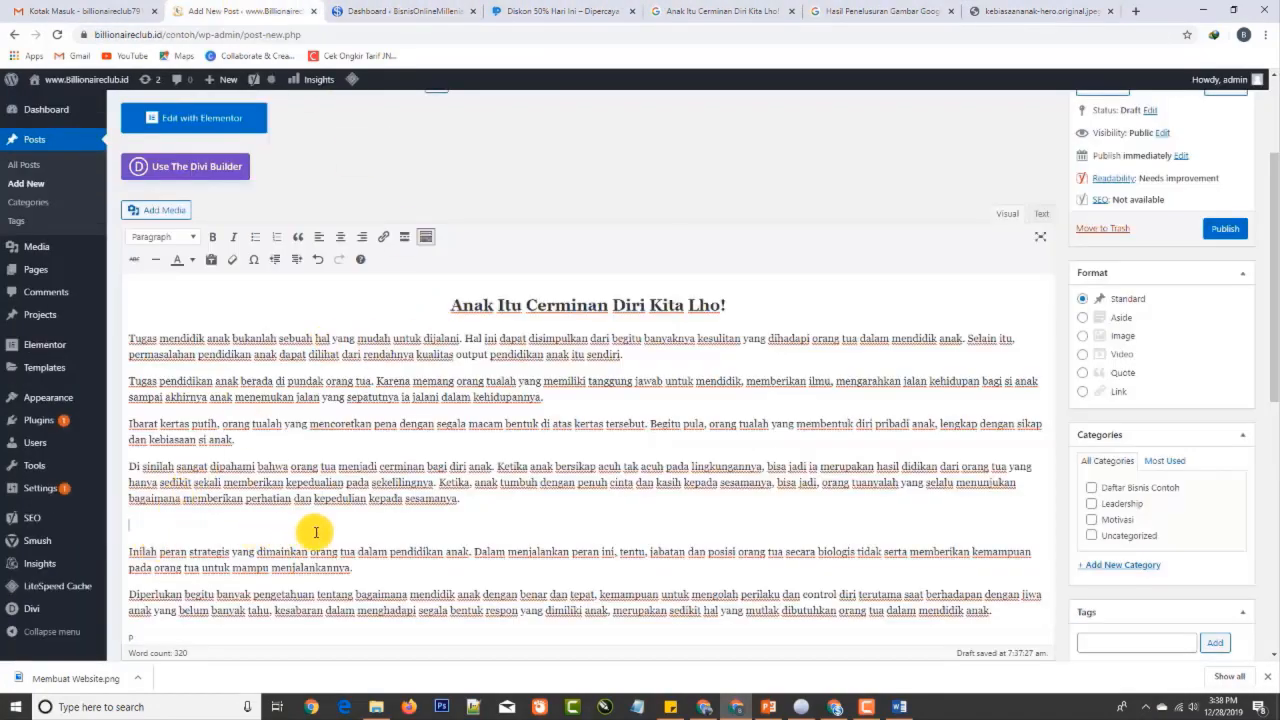
{"action": "left_click", "coordinate": [157, 212]}
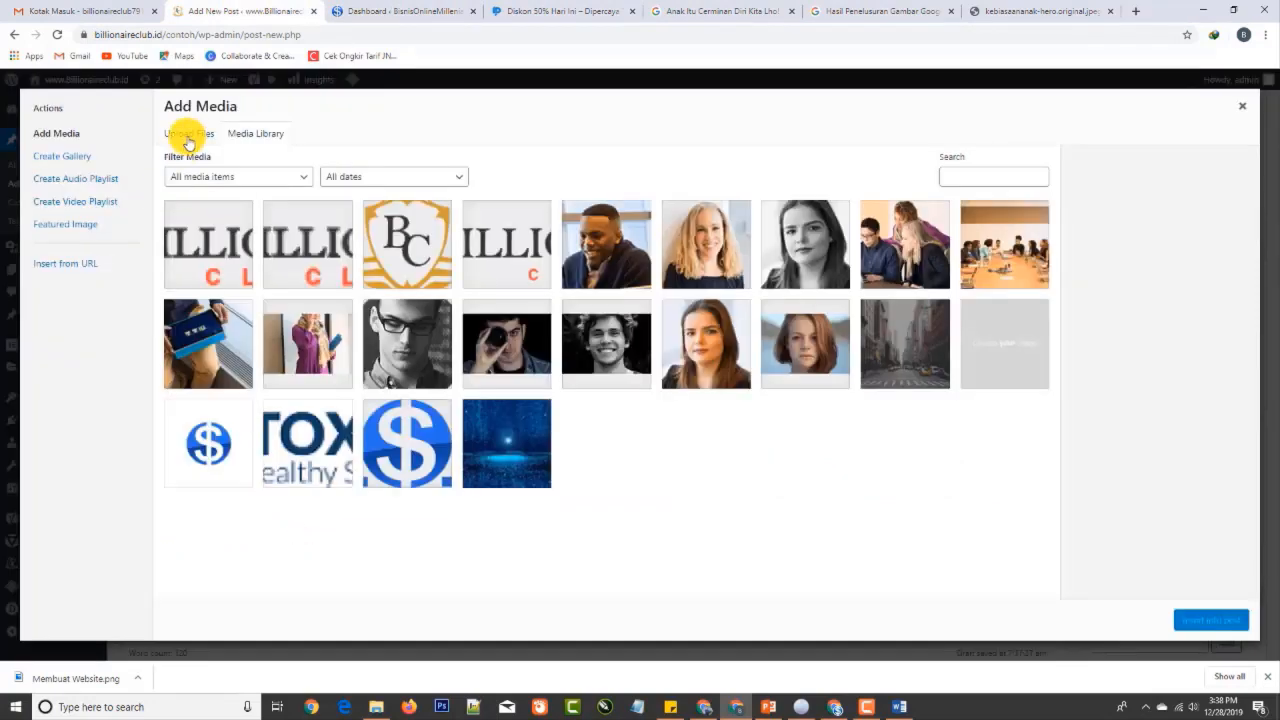
{"action": "left_click", "coordinate": [189, 135]}
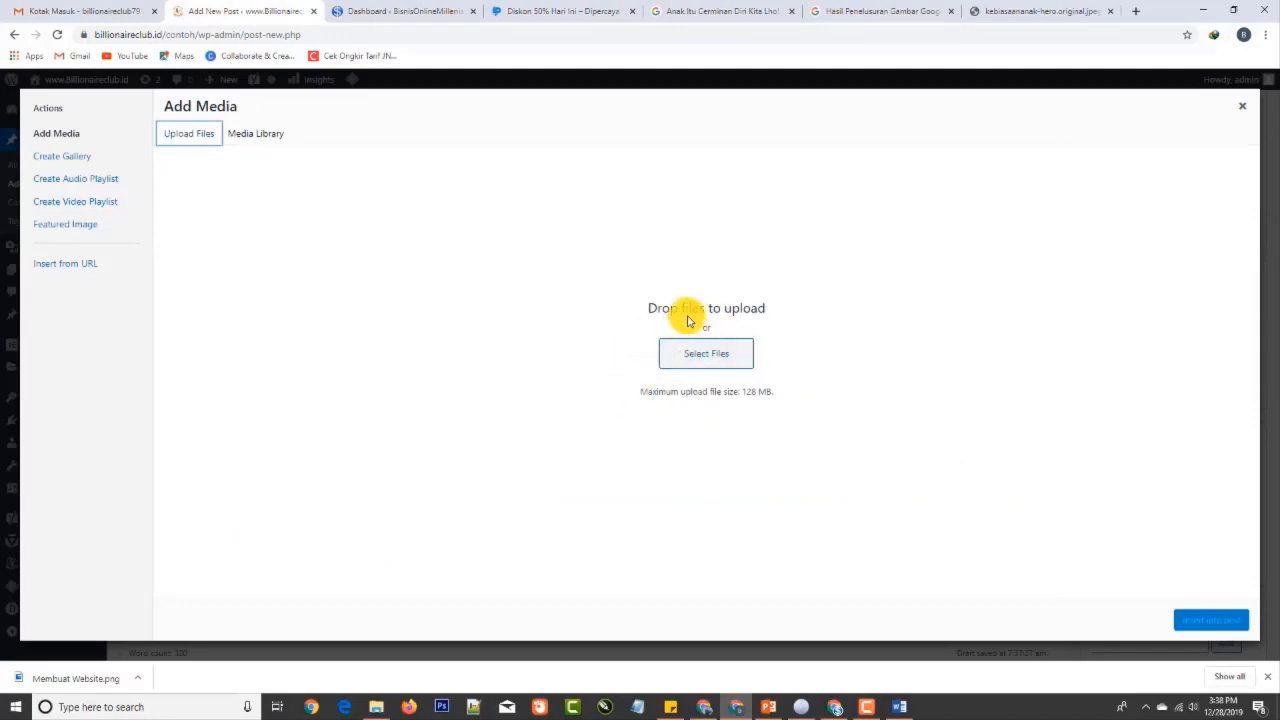
Upload "Anak Itu Cerminan Diri Kita Lho.png" from the Bagi File folder inside B.O.M on Local Disk (D:)
{"action": "left_click", "coordinate": [377, 707]}
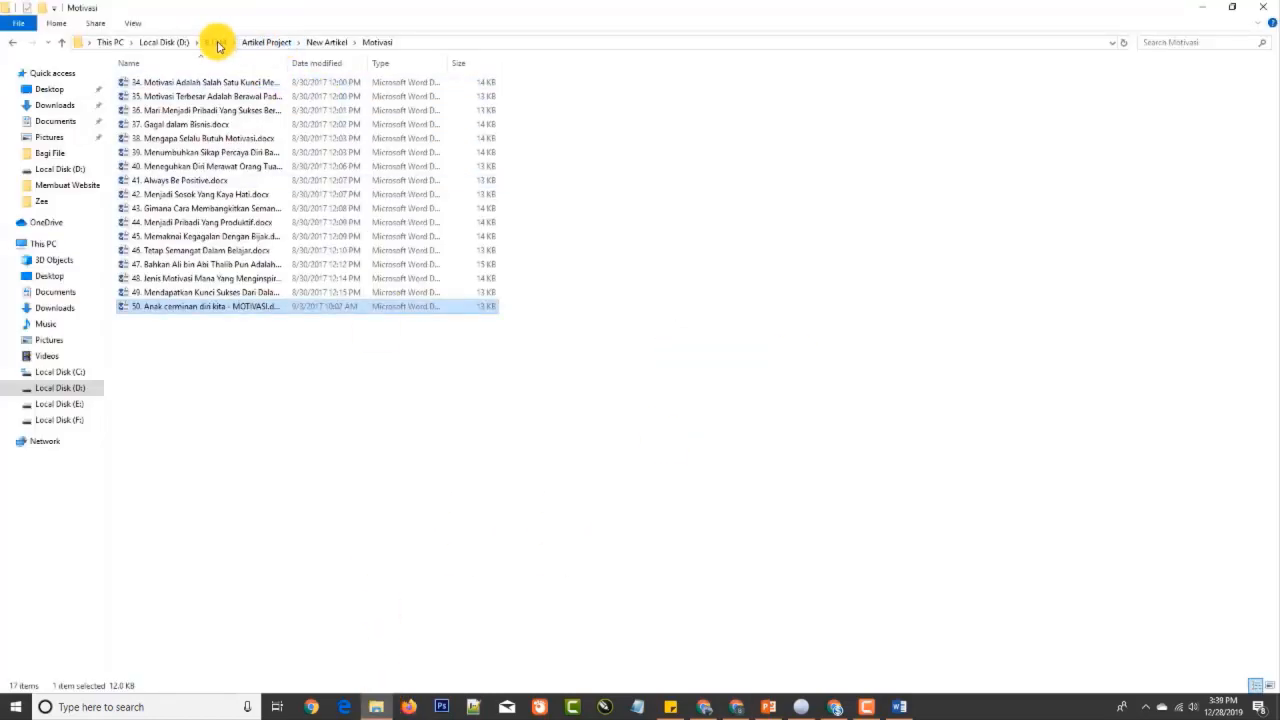
{"action": "left_click", "coordinate": [215, 42]}
{"action": "left_click", "coordinate": [241, 106]}
{"action": "double_click", "coordinate": [241, 106]}
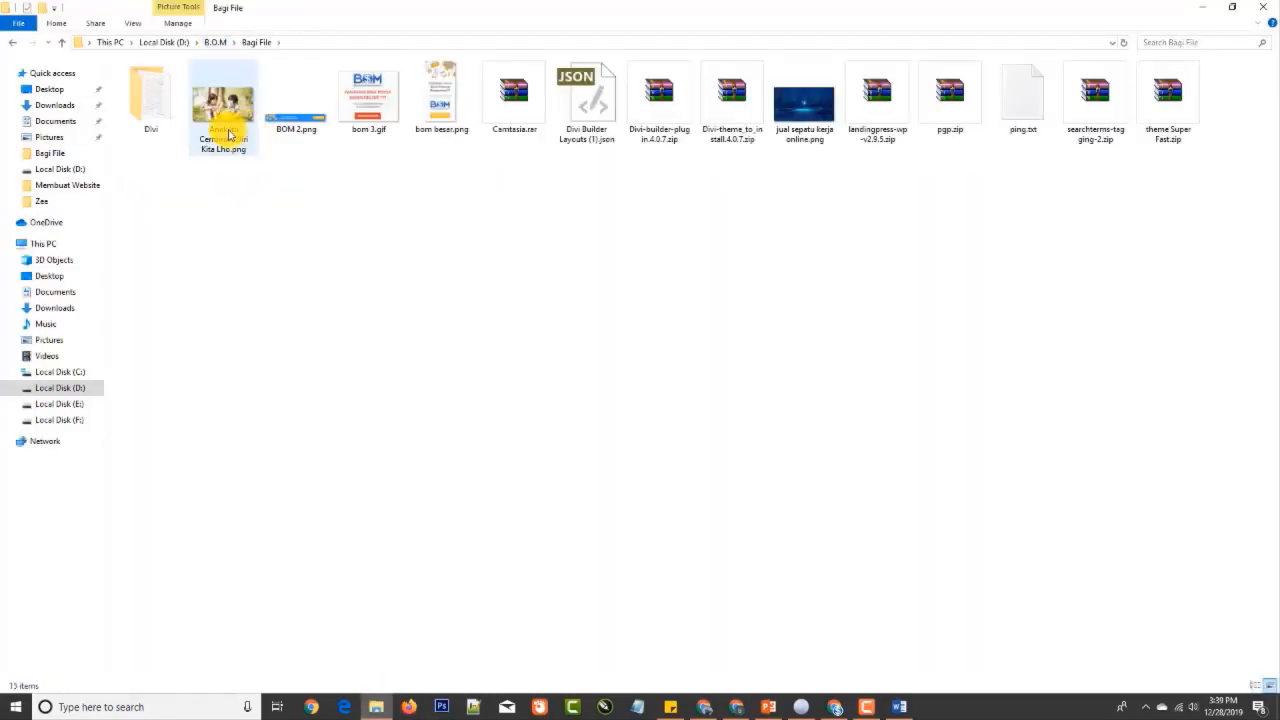
{"action": "left_click_drag", "start_coordinate": [238, 108], "coordinate": [643, 398]}
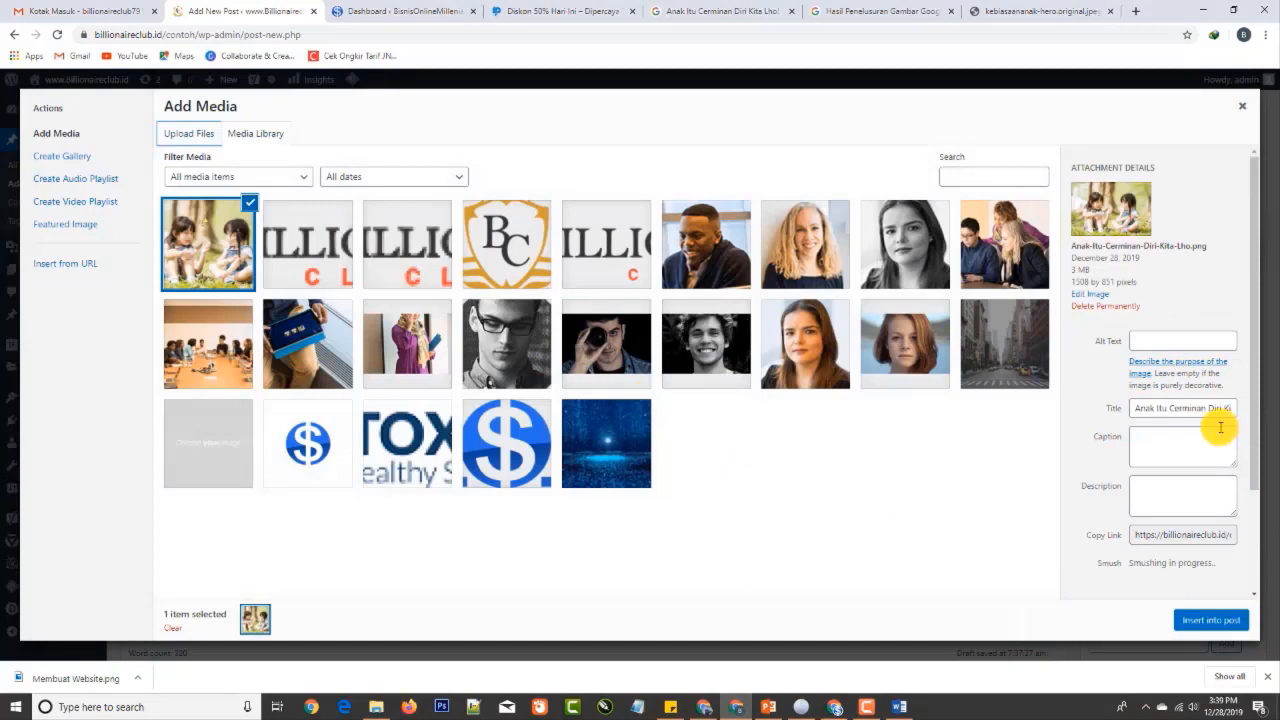
Copy the uploaded image's title "Anak Itu Cerminan Diri Kita Lho" into its description and alt text
{"action": "triple_click", "coordinate": [1139, 408]}
{"action": "key", "text": "ctrl+c"}
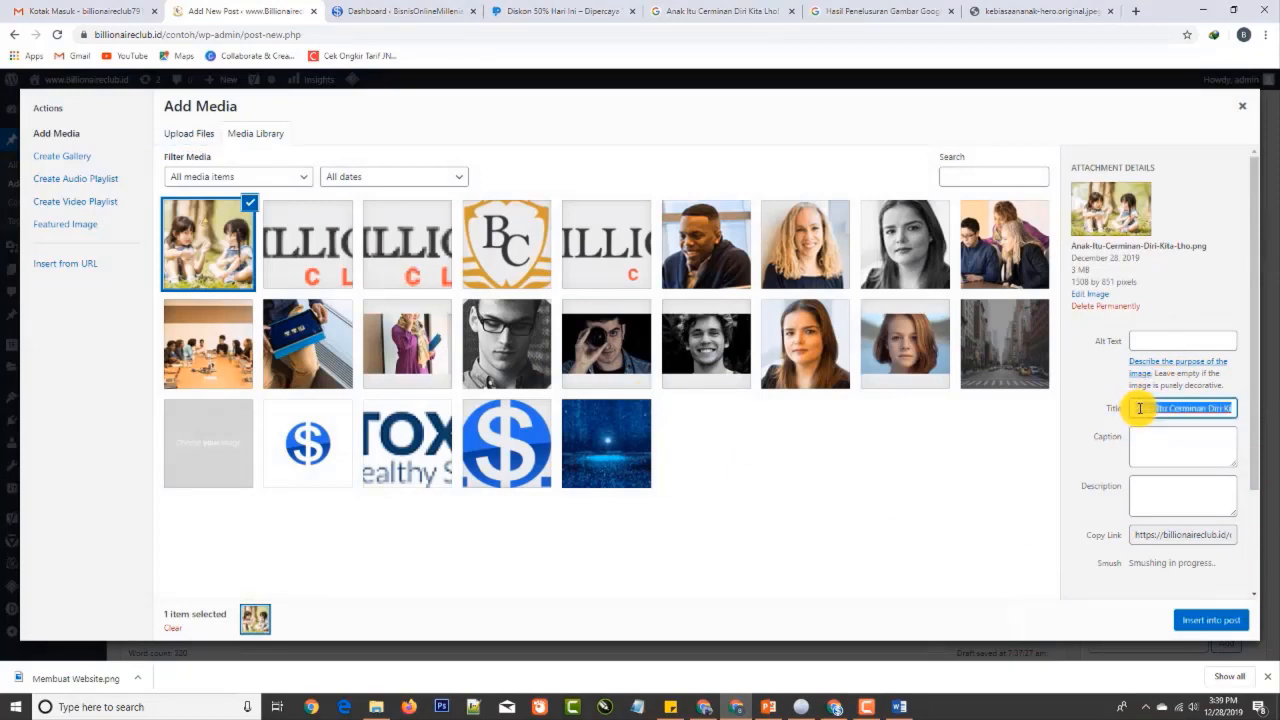
{"action": "left_click", "coordinate": [1168, 500]}
{"action": "key", "text": "ctrl+v"}
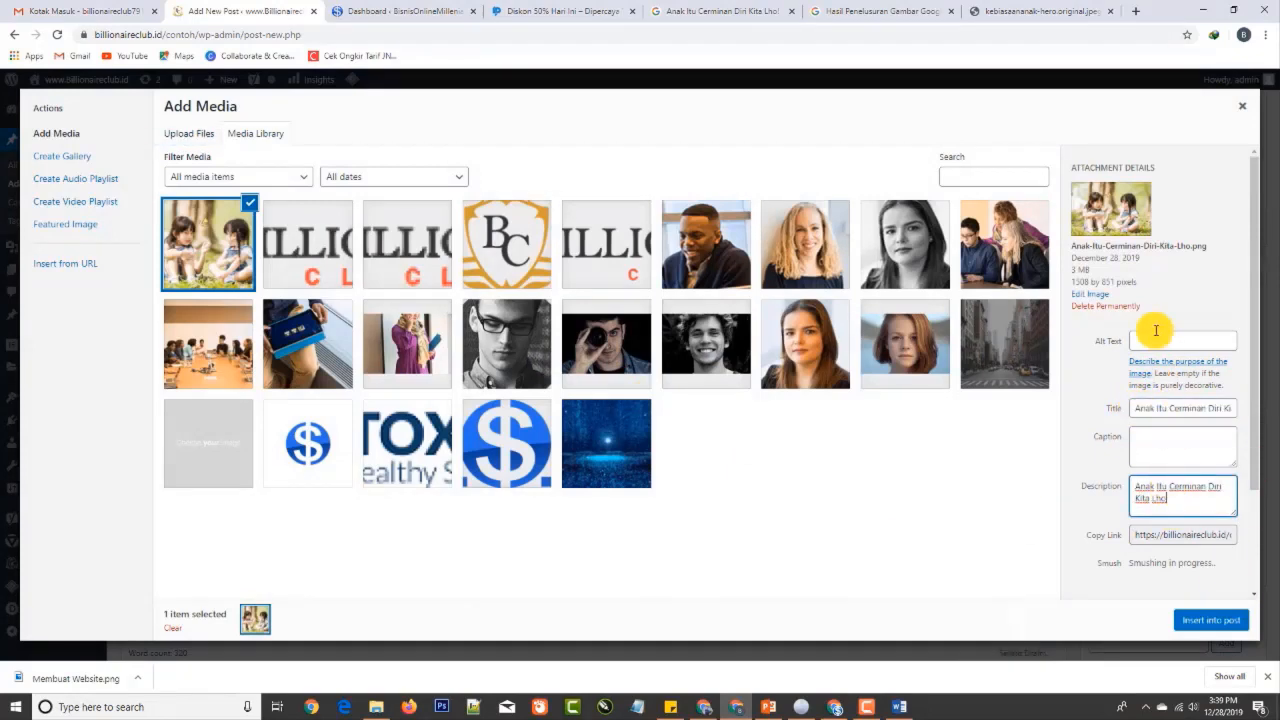
{"action": "key", "text": "ctrl+v"}
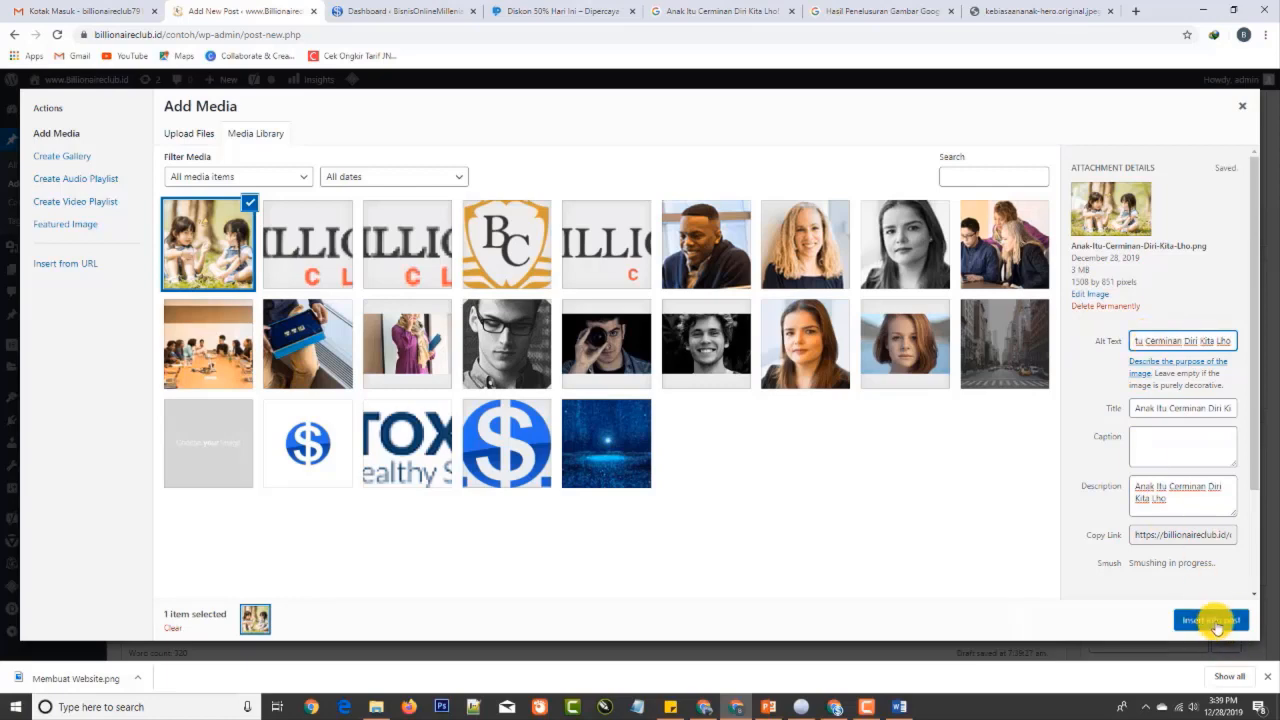
Insert the uploaded photo into the post at Full Size – 1508 × 851 with Center alignment
{"action": "scroll", "coordinate": [1187, 565], "scroll_direction": "down", "scroll_amount": 2}
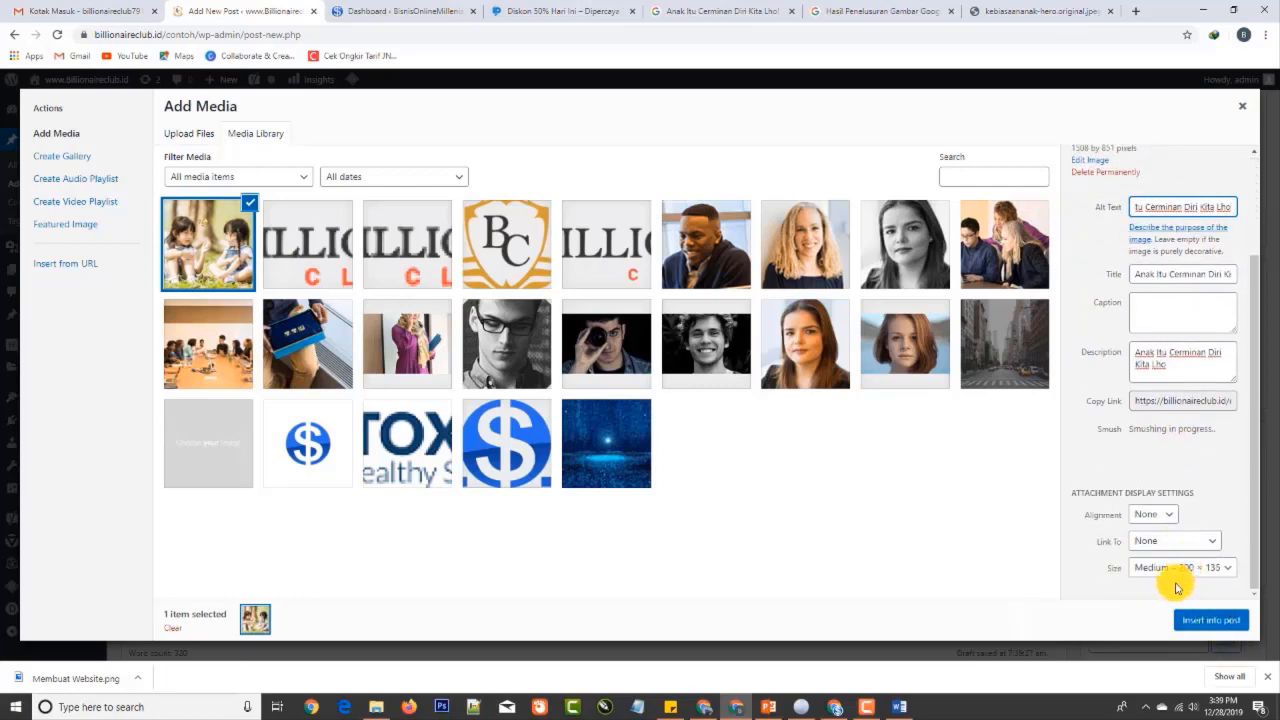
{"action": "left_click", "coordinate": [1172, 567]}
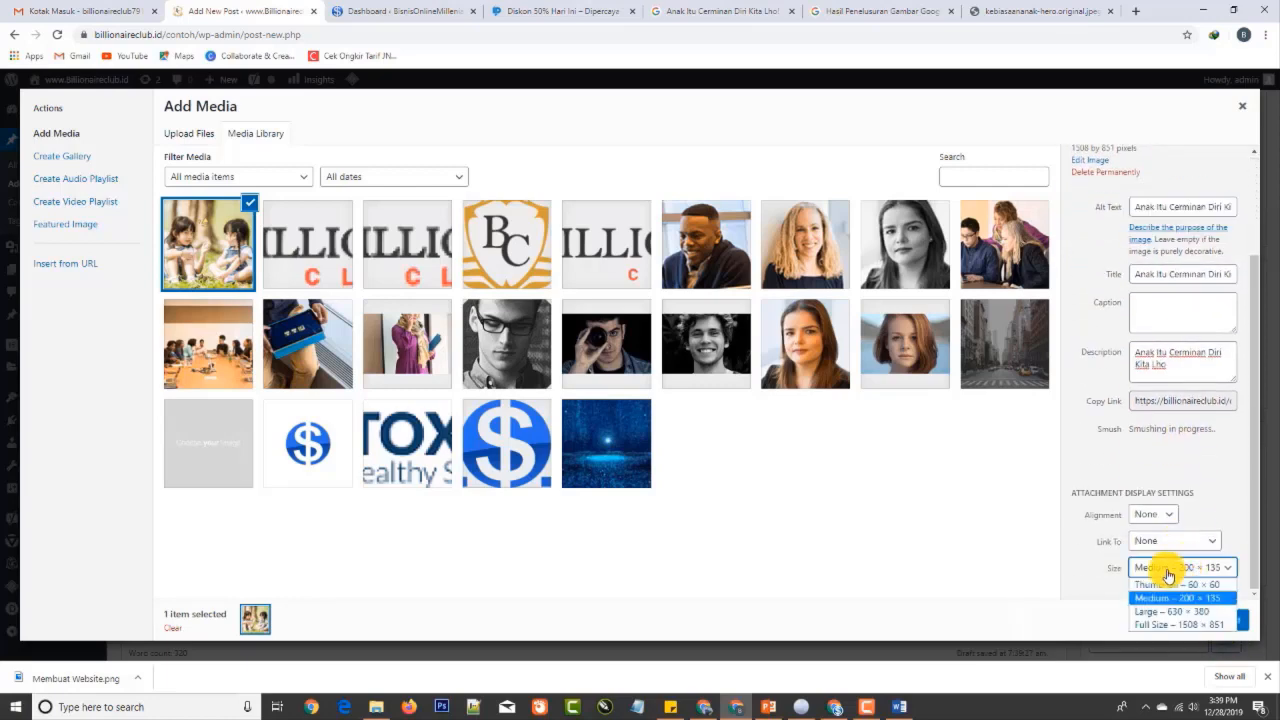
{"action": "left_click", "coordinate": [1170, 622]}
{"action": "left_click", "coordinate": [1150, 516]}
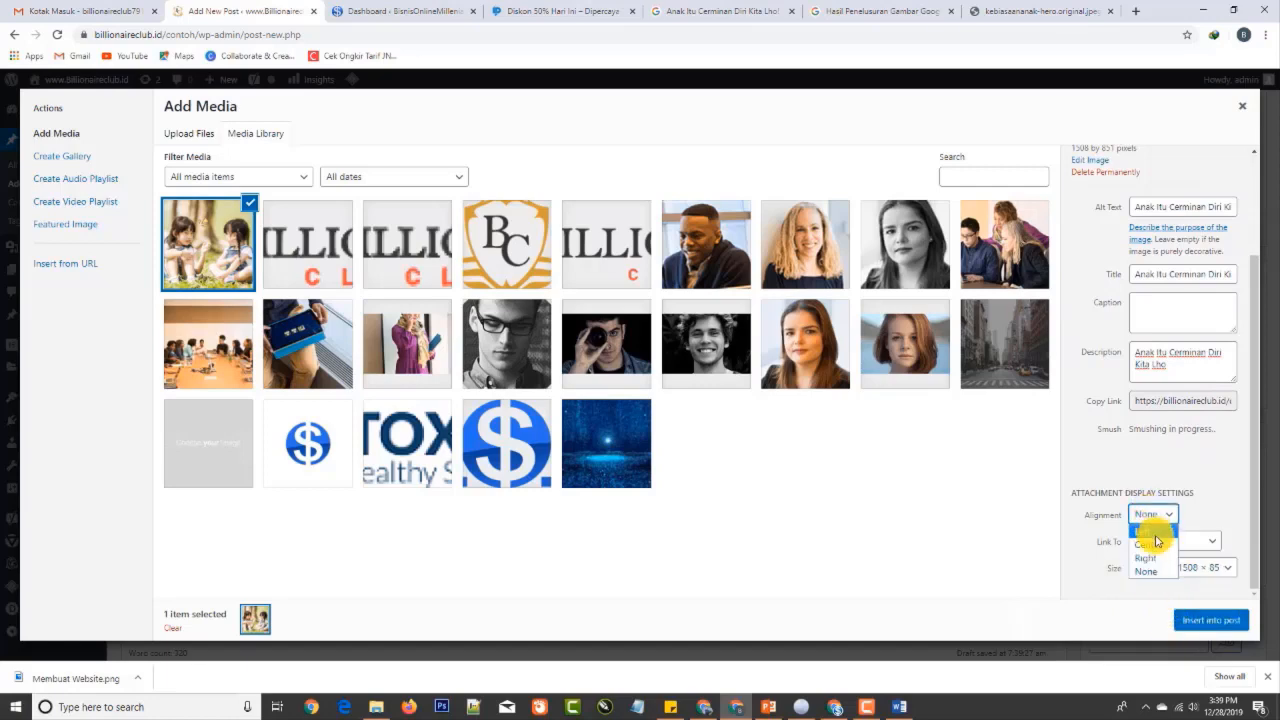
{"action": "left_click", "coordinate": [1162, 548]}
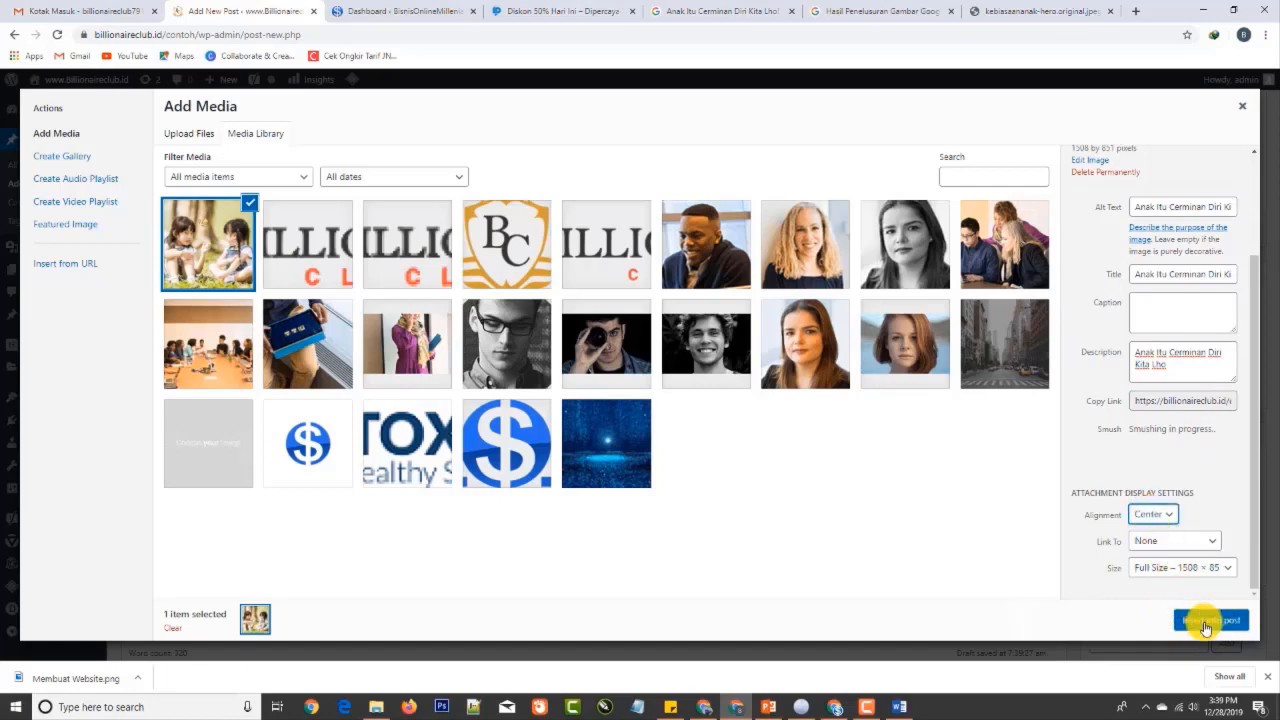
{"action": "left_click", "coordinate": [1207, 622]}
Add an empty paragraph below the article heading and insert the blue starry image from the media library there
{"action": "scroll", "coordinate": [680, 390], "scroll_direction": "down", "scroll_amount": 5}
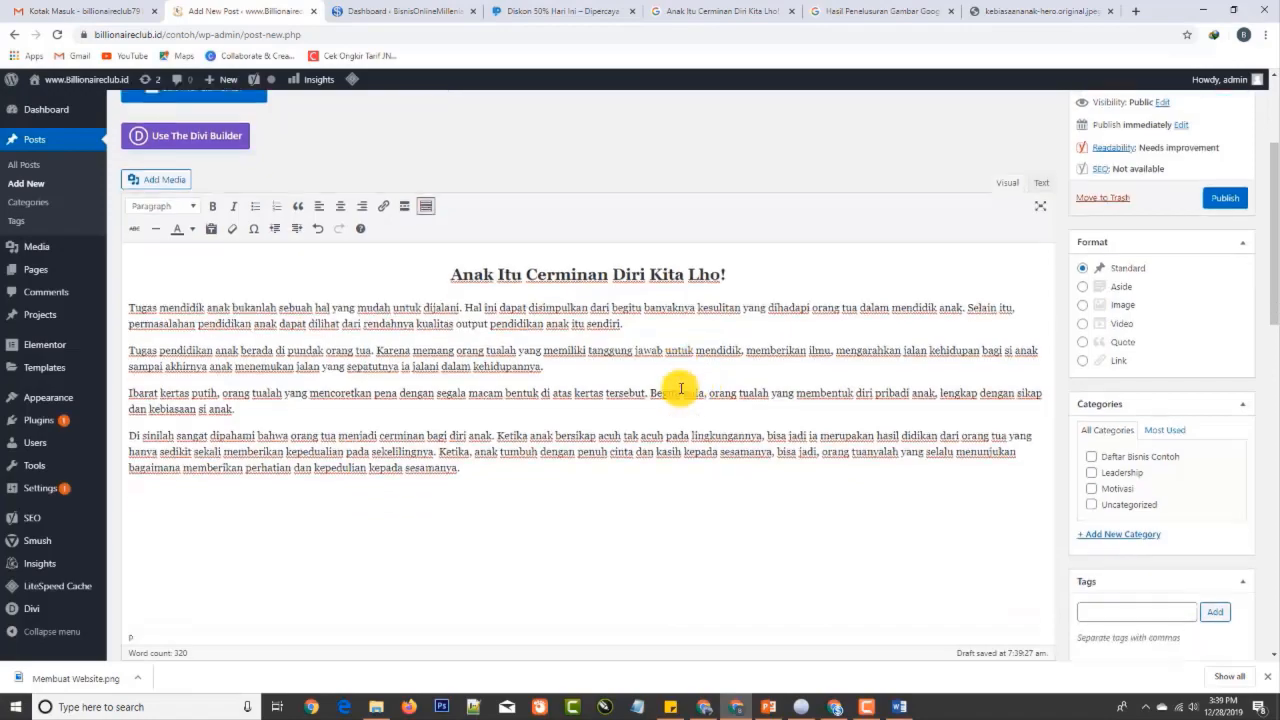
{"action": "scroll", "coordinate": [605, 407], "scroll_direction": "down", "scroll_amount": 5}
{"action": "scroll", "coordinate": [608, 420], "scroll_direction": "up", "scroll_amount": 6}
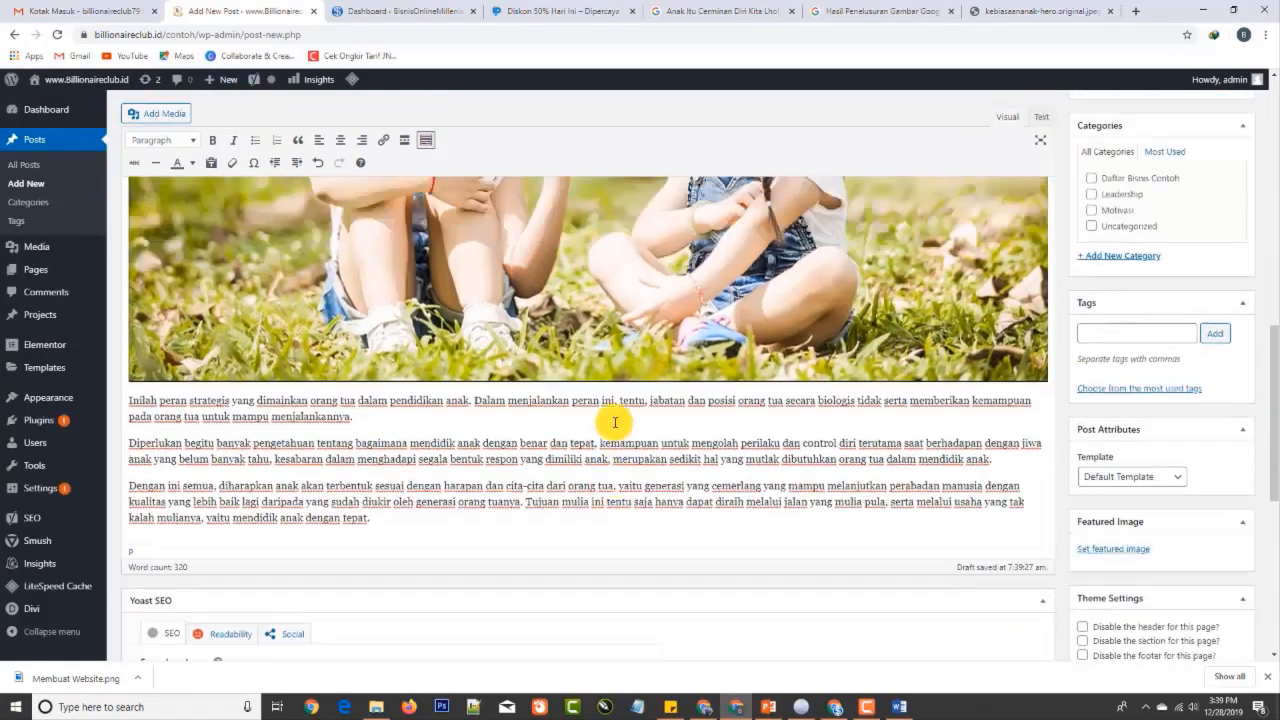
{"action": "scroll", "coordinate": [592, 415], "scroll_direction": "up", "scroll_amount": 3}
{"action": "scroll", "coordinate": [615, 462], "scroll_direction": "down", "scroll_amount": 2}
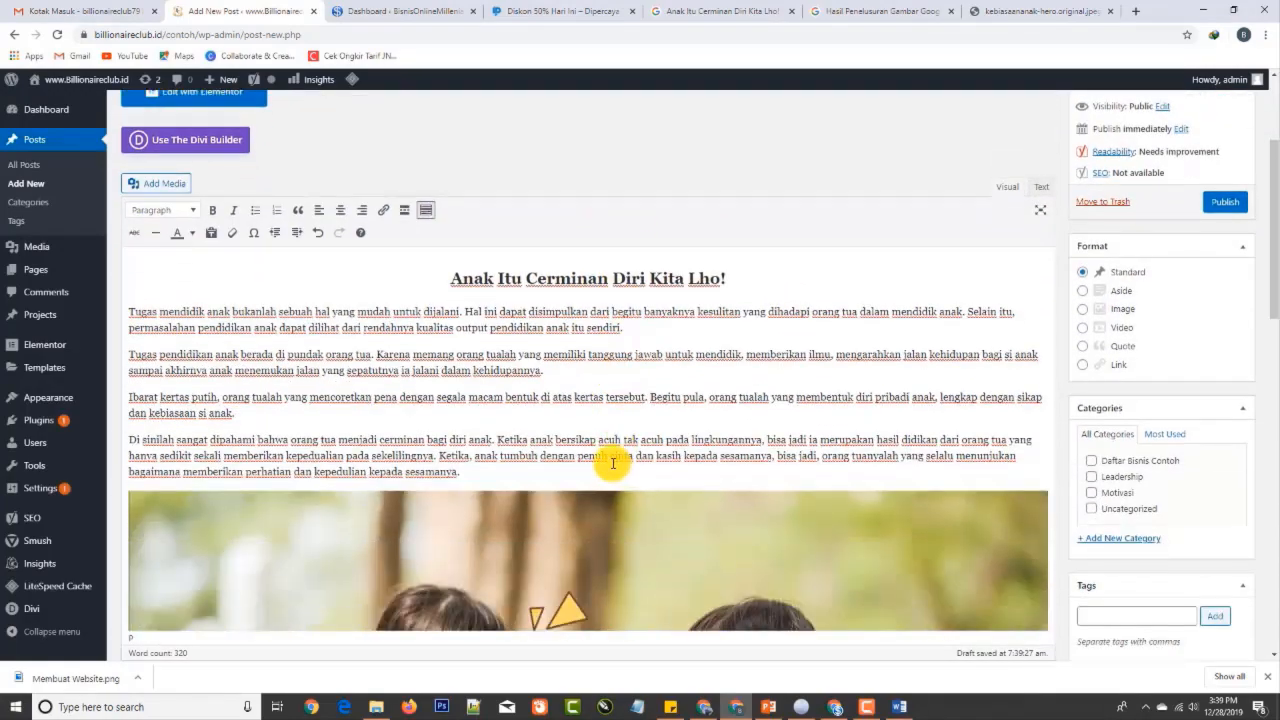
{"action": "scroll", "coordinate": [757, 278], "scroll_direction": "up", "scroll_amount": 1}
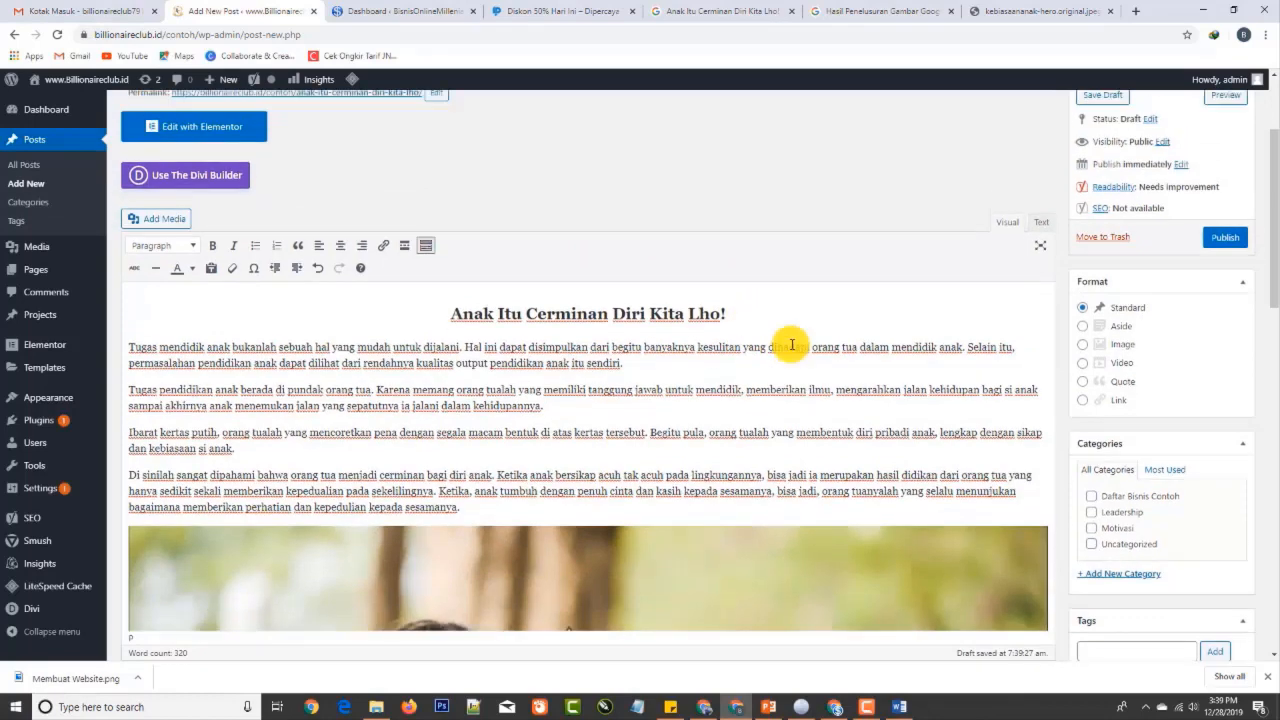
{"action": "key", "text": "Return"}
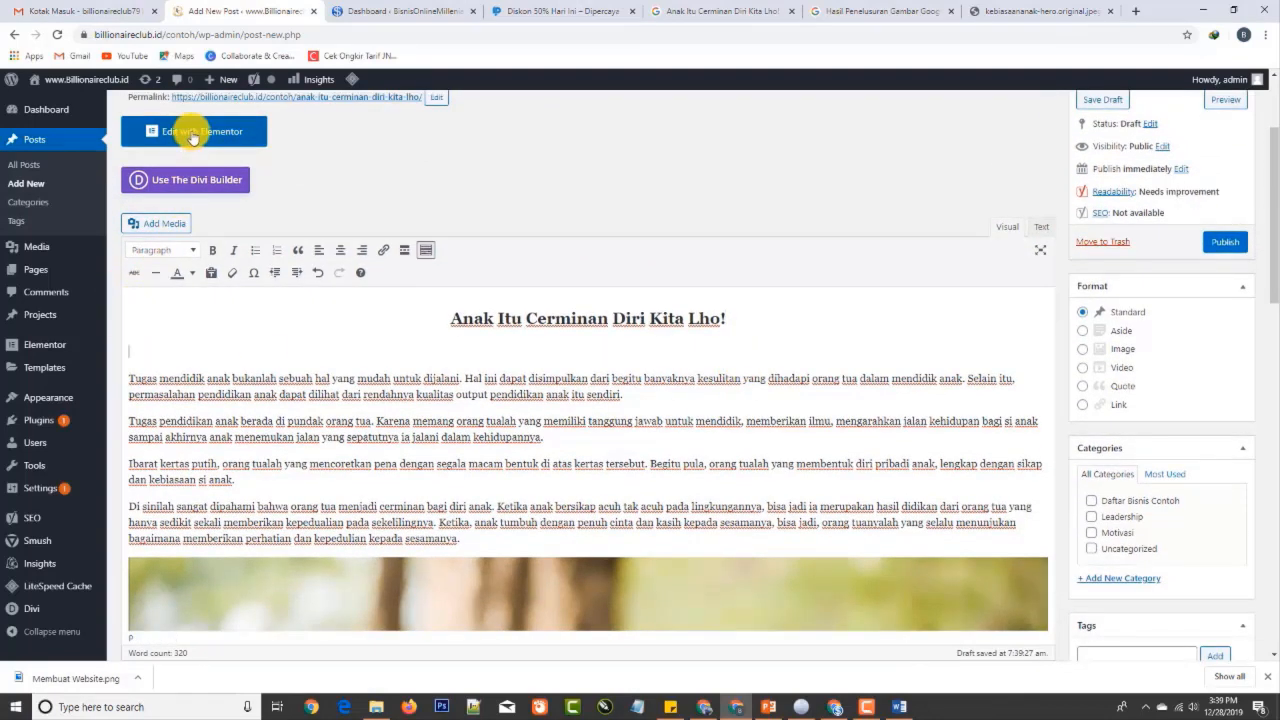
{"action": "left_click", "coordinate": [166, 226]}
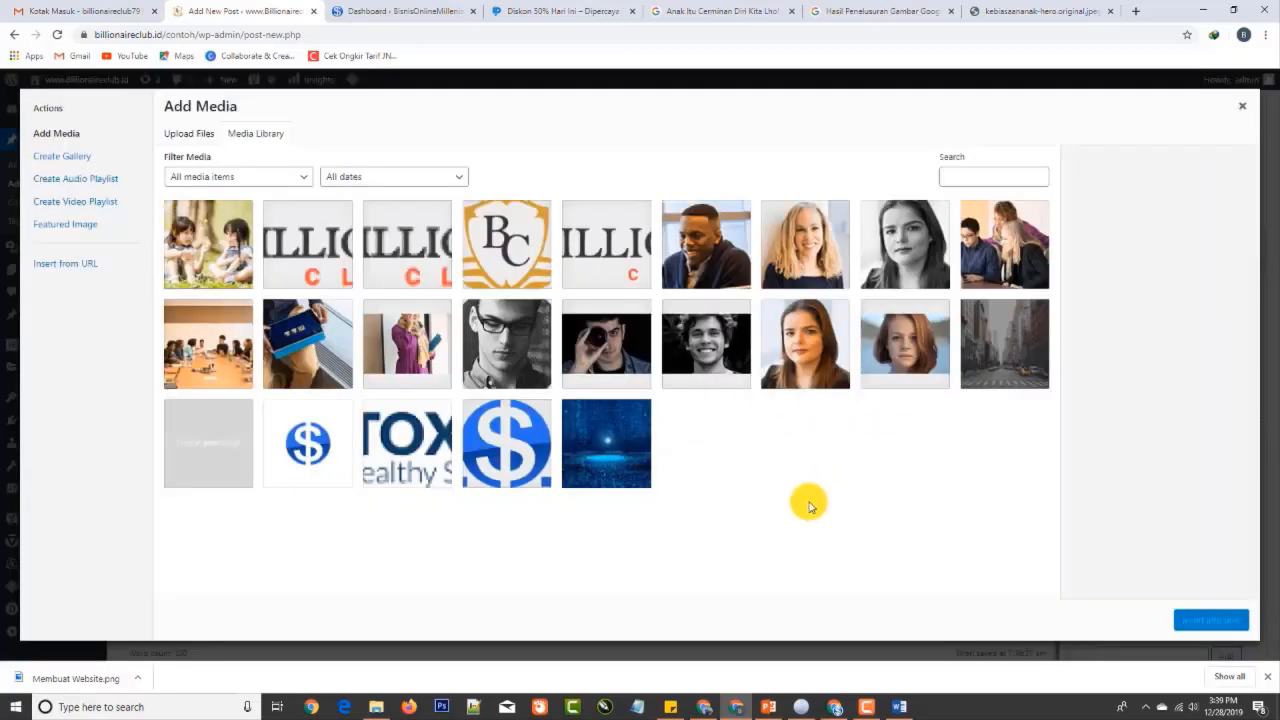
{"action": "left_click", "coordinate": [1021, 246]}
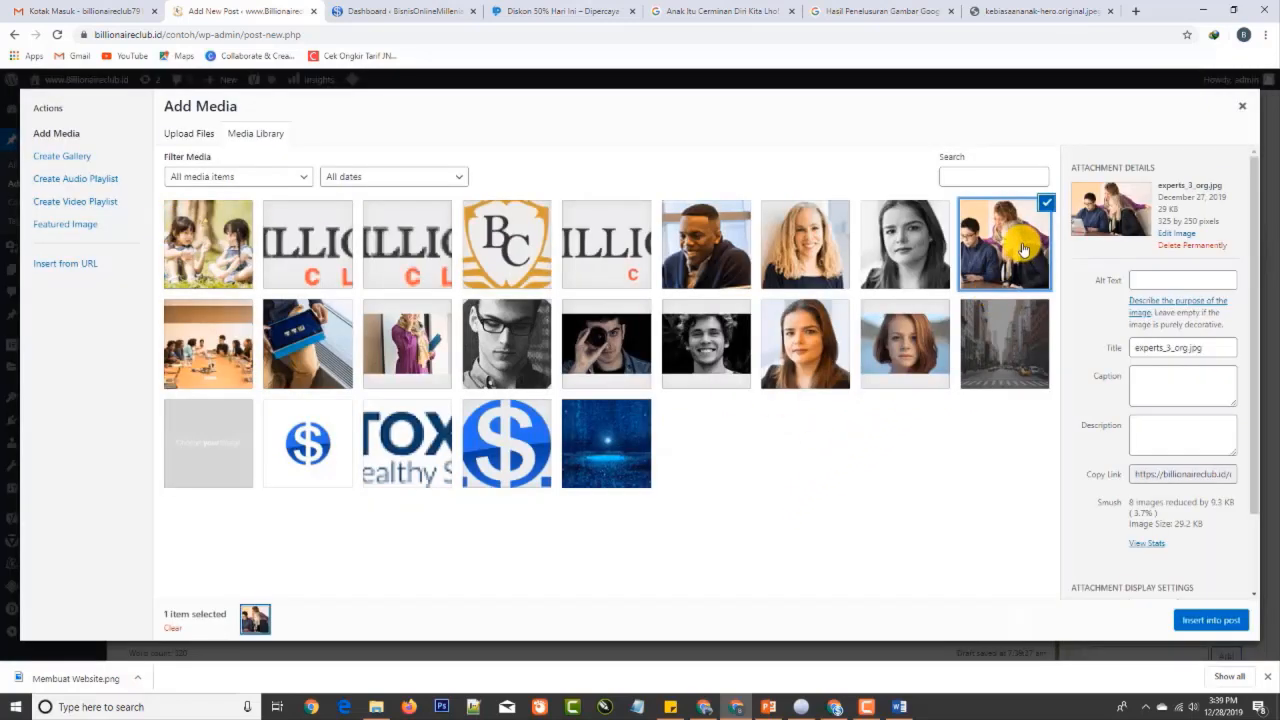
{"action": "left_click", "coordinate": [620, 397]}
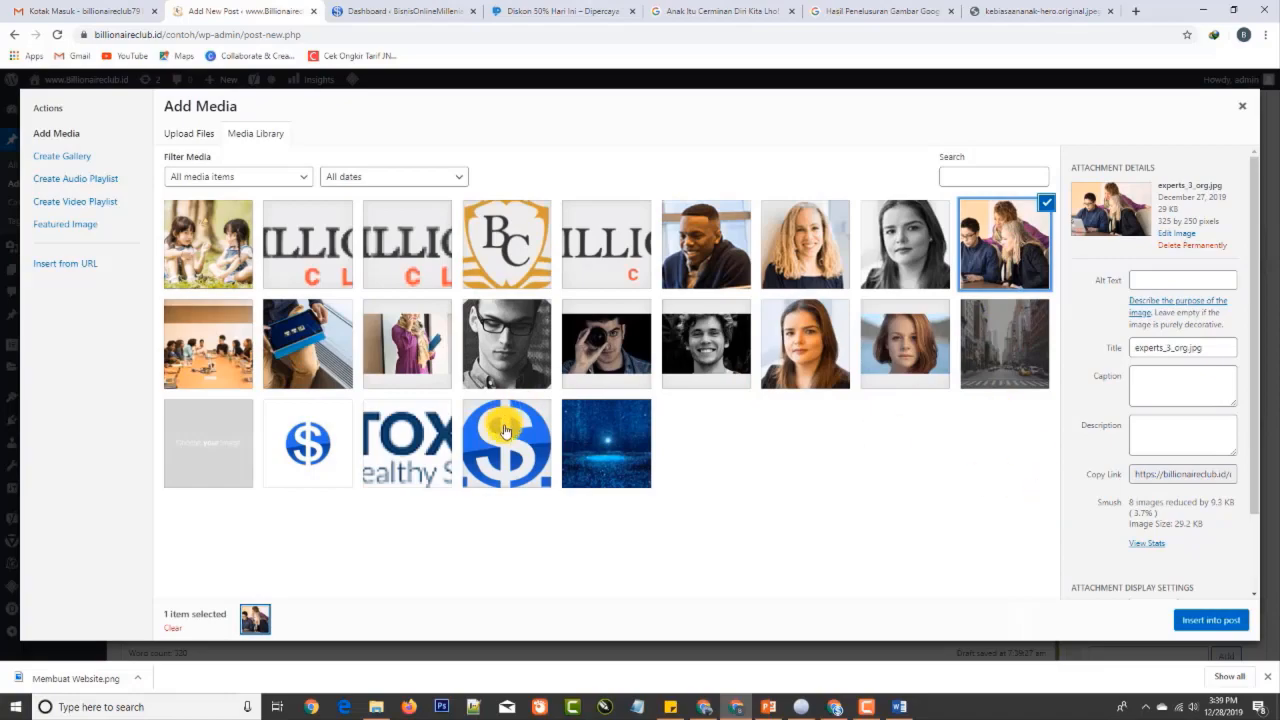
{"action": "left_click", "coordinate": [1190, 620]}
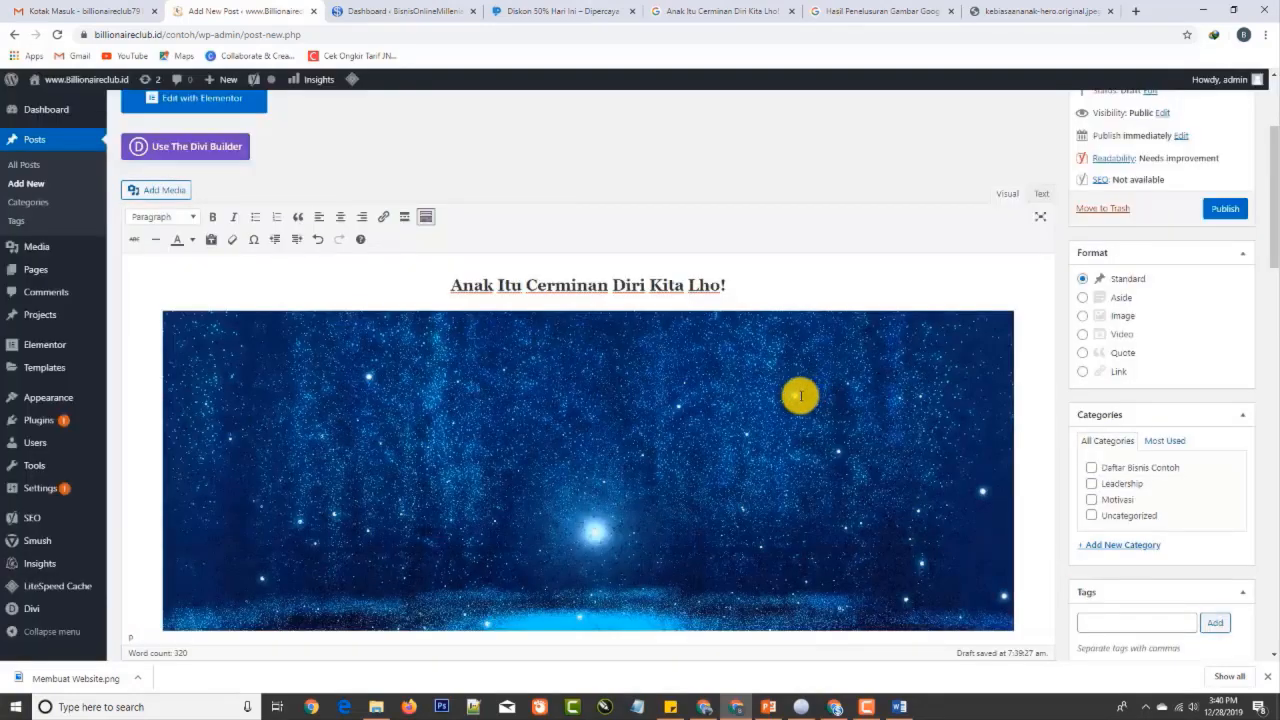
Examine the post body to check how the two inserted images sit among the heading and paragraphs
{"action": "scroll", "coordinate": [674, 371], "scroll_direction": "down", "scroll_amount": 4}
{"action": "scroll", "coordinate": [674, 409], "scroll_direction": "up", "scroll_amount": 5}
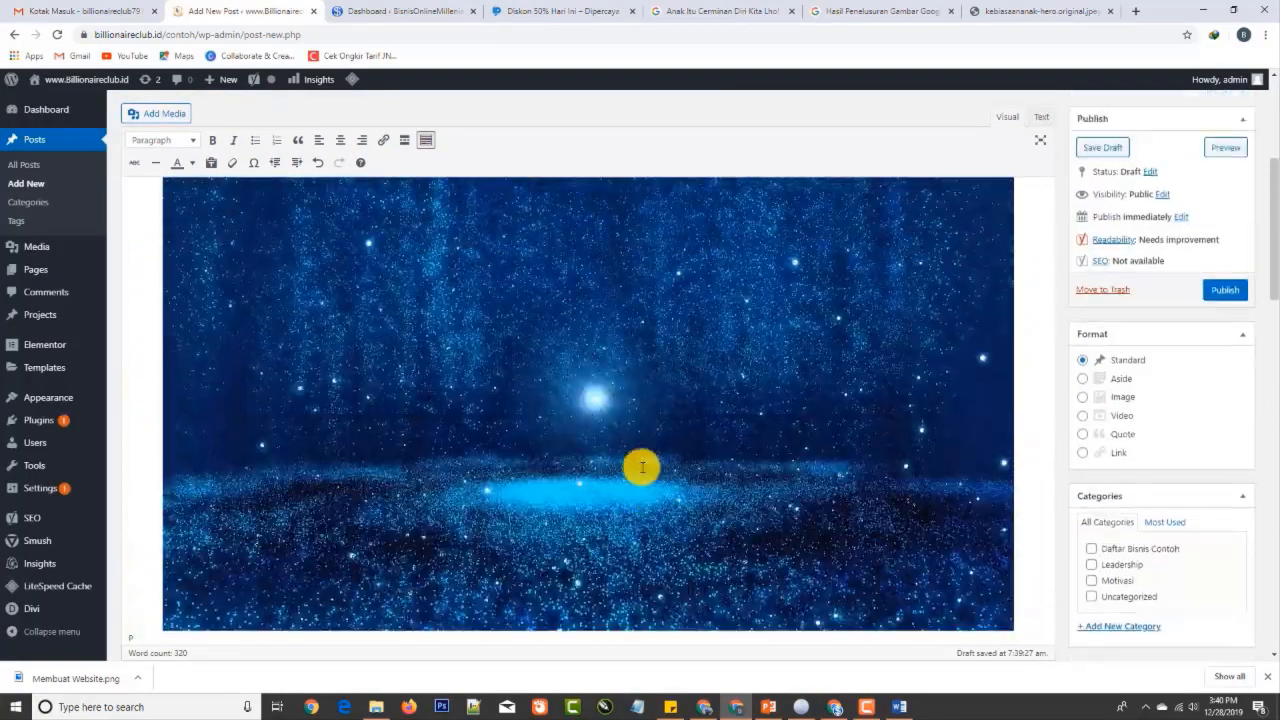
{"action": "scroll", "coordinate": [641, 467], "scroll_direction": "down", "scroll_amount": 10}
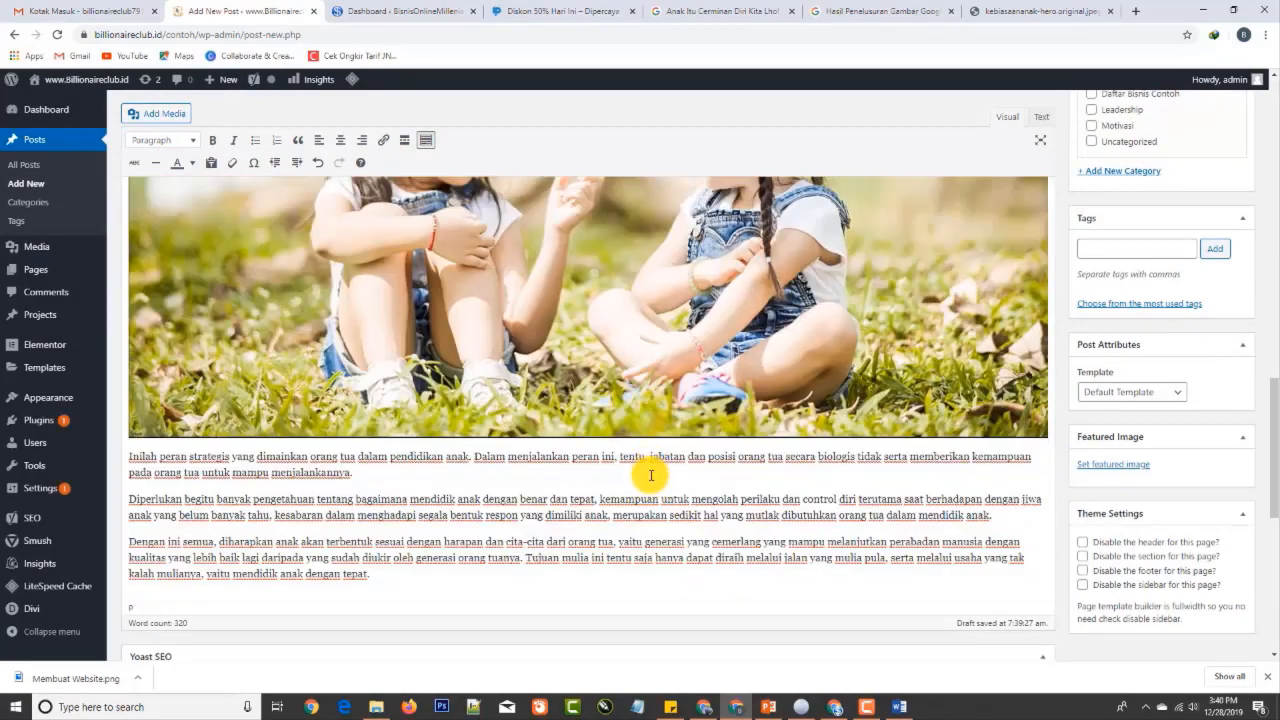
{"action": "scroll", "coordinate": [651, 475], "scroll_direction": "up", "scroll_amount": 10}
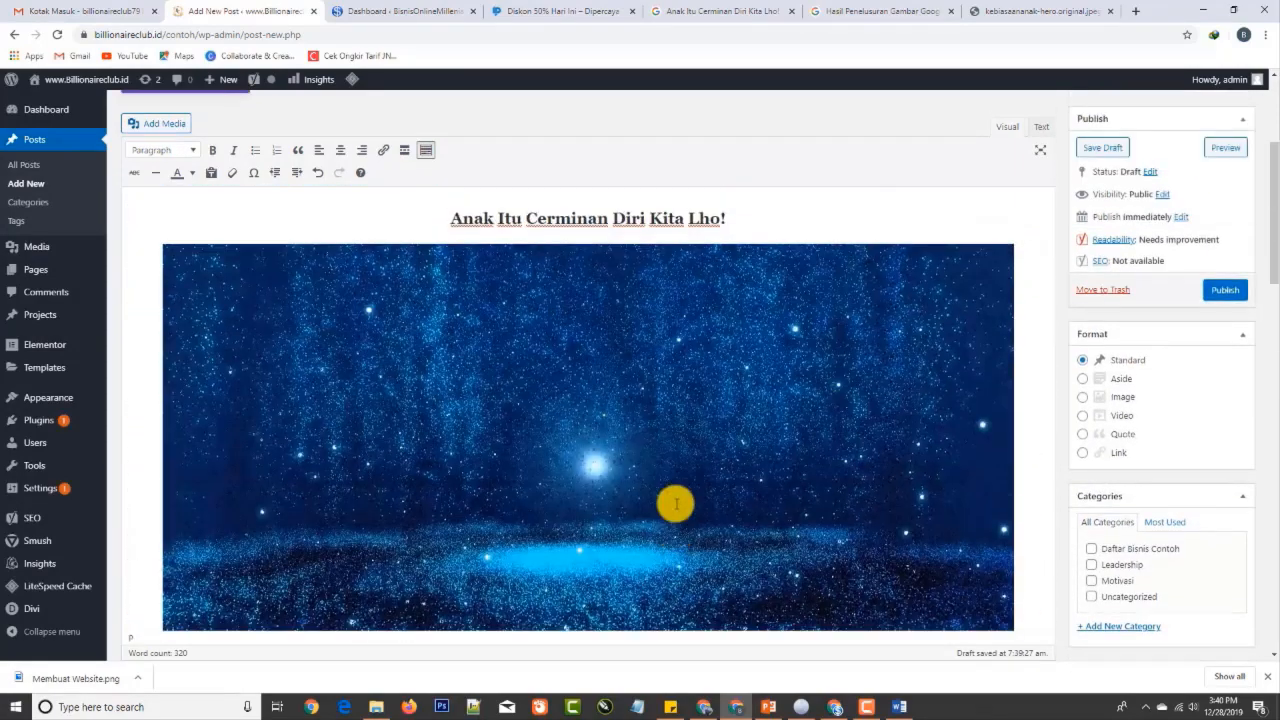
{"action": "scroll", "coordinate": [676, 500], "scroll_direction": "up", "scroll_amount": 3}
{"action": "scroll", "coordinate": [683, 477], "scroll_direction": "down", "scroll_amount": 3}
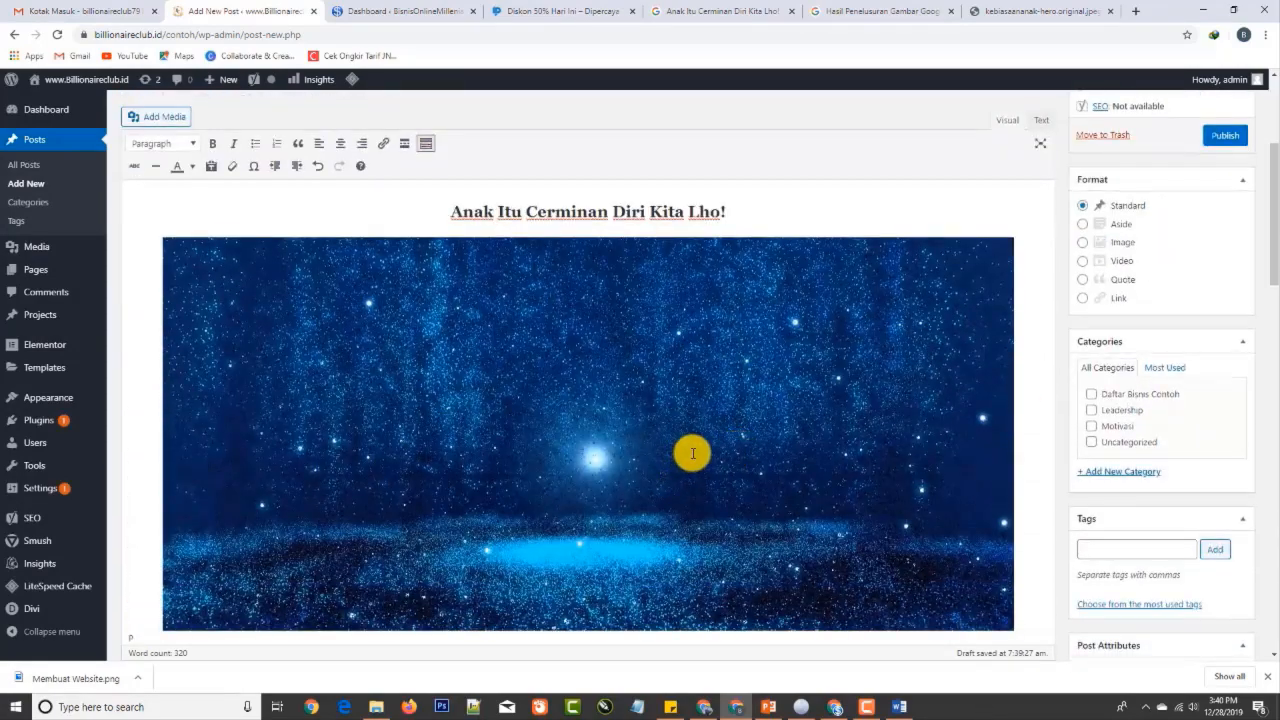
{"action": "scroll", "coordinate": [692, 453], "scroll_direction": "down", "scroll_amount": 2}
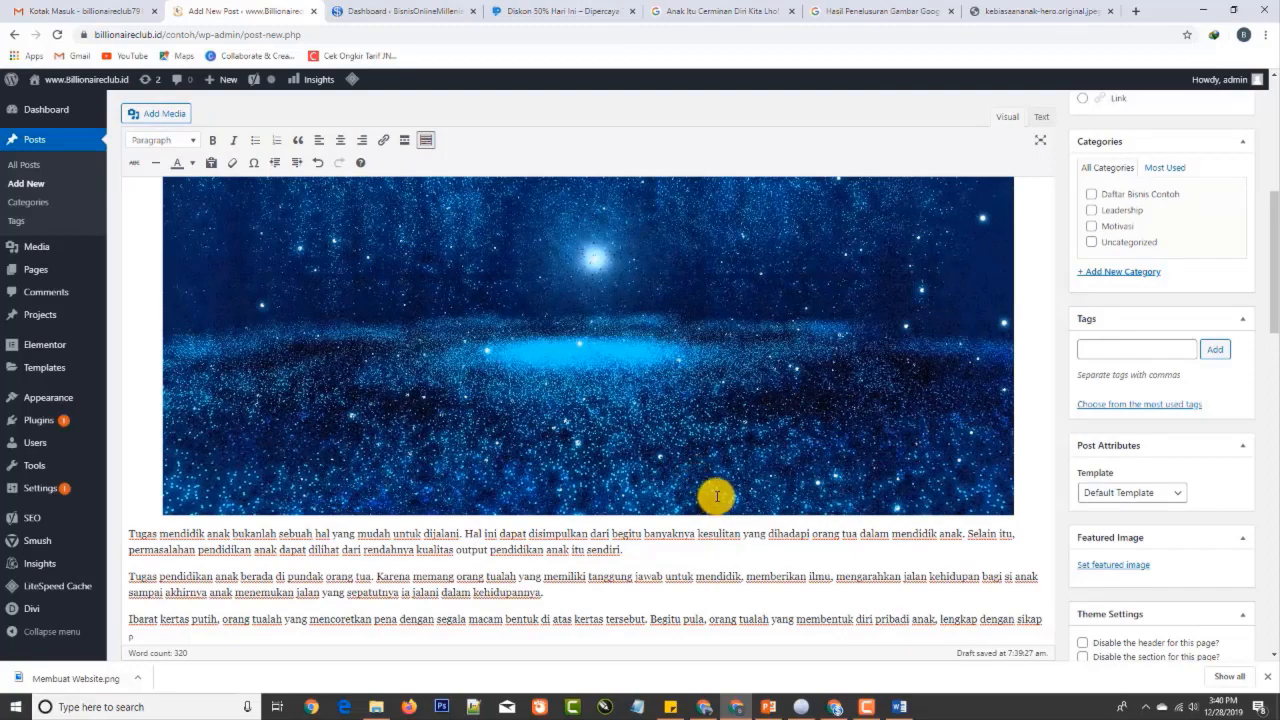
{"action": "scroll", "coordinate": [670, 478], "scroll_direction": "down", "scroll_amount": 3}
{"action": "scroll", "coordinate": [794, 504], "scroll_direction": "down", "scroll_amount": 3}
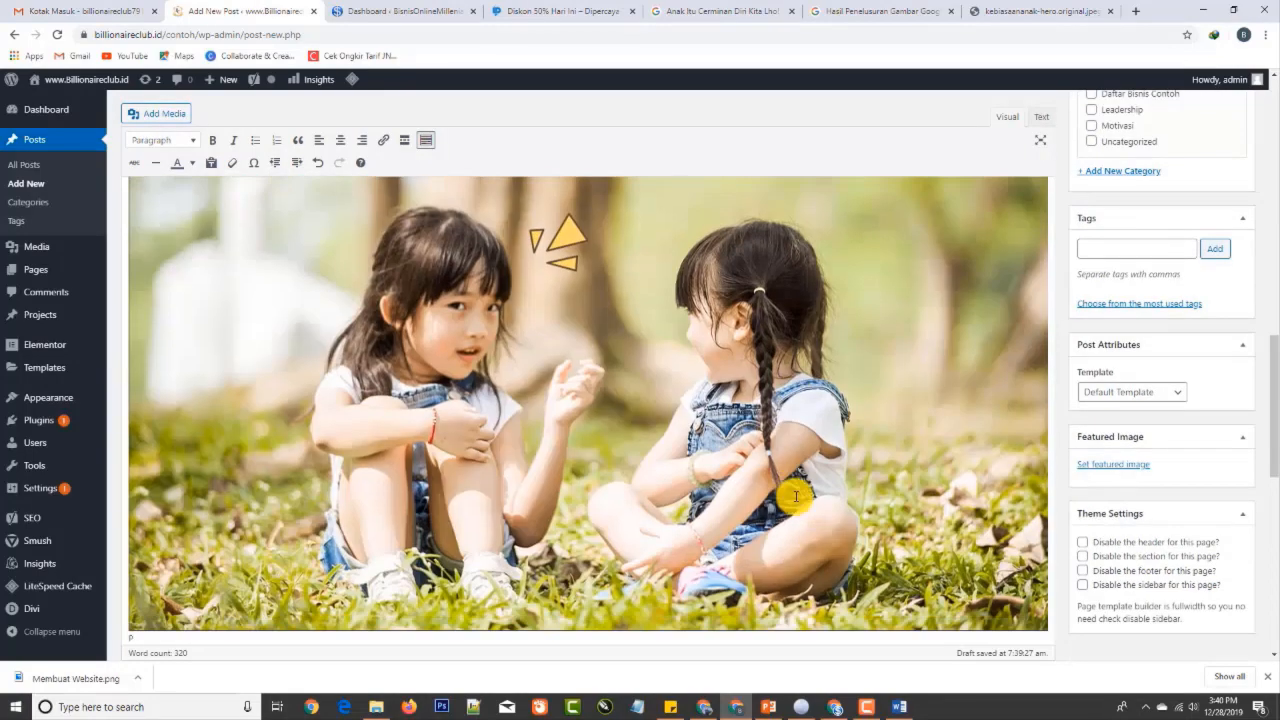
Assign the post to the Motivasi category and add the tags "Anak Itu Cerminan Diri Kita Lho", "Motivasi" and "Mendidik Anak"
{"action": "scroll", "coordinate": [1238, 500], "scroll_direction": "up", "scroll_amount": 4}
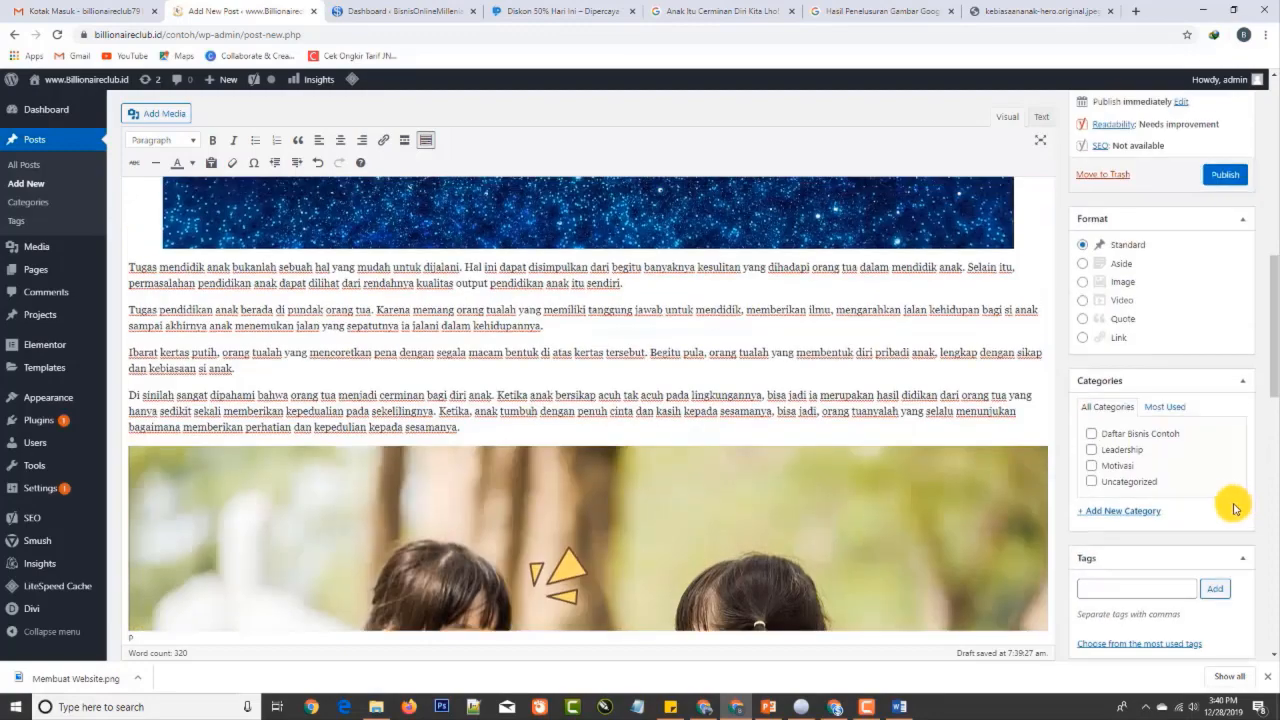
{"action": "left_click", "coordinate": [1093, 467]}
{"action": "scroll", "coordinate": [1143, 509], "scroll_direction": "down", "scroll_amount": 3}
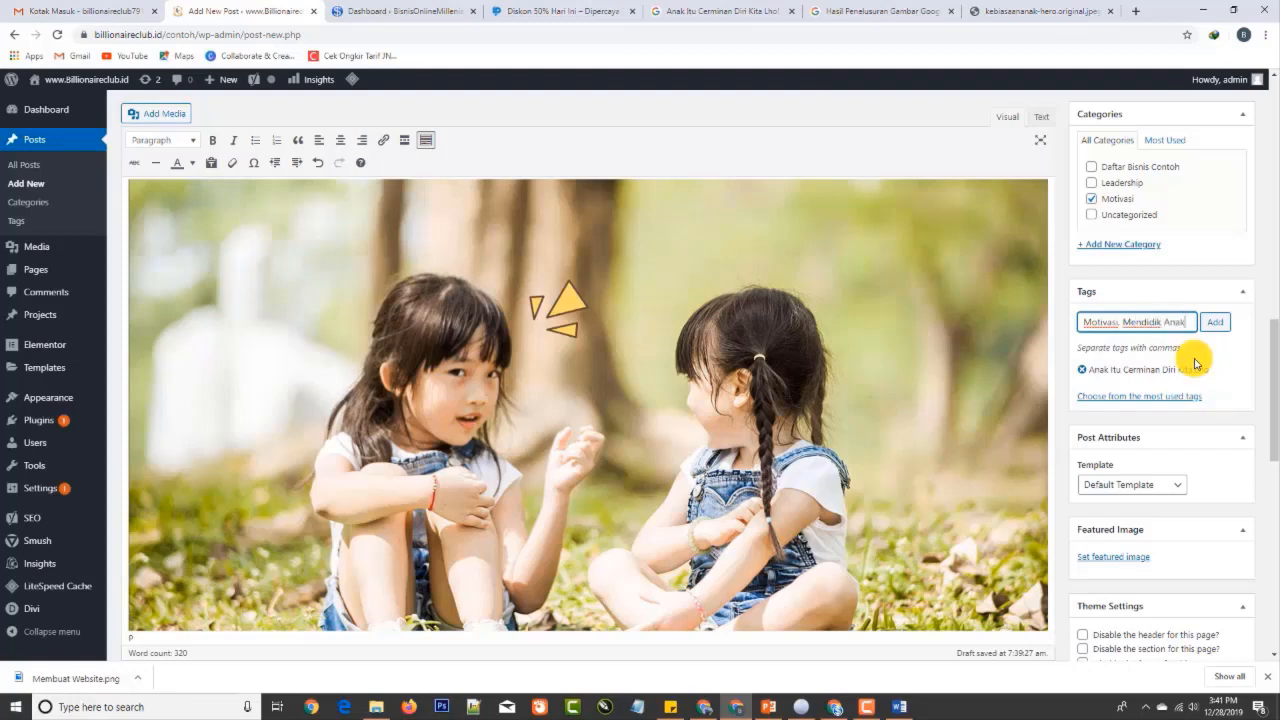
{"action": "left_click", "coordinate": [1216, 322]}
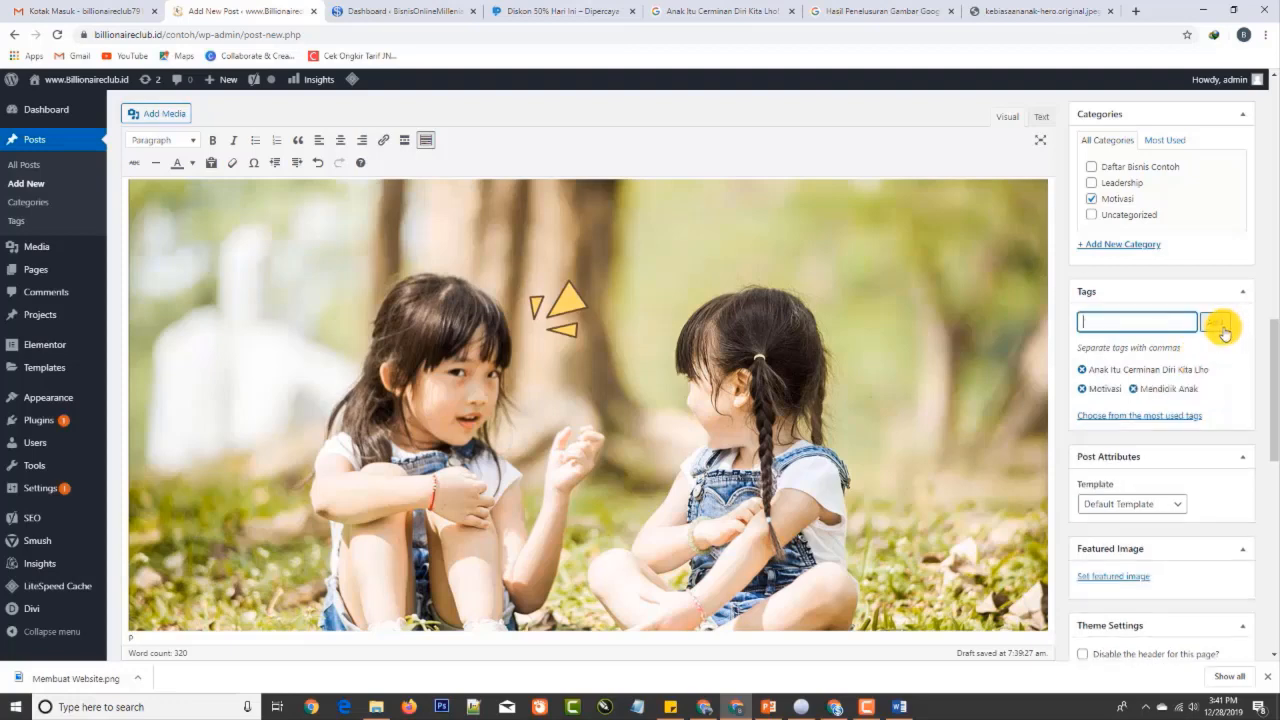
Set the photo of the two girls, Anak-Itu-Cerminan-Diri-Kita-Lho.png, from the media library as the post's featured image
{"action": "scroll", "coordinate": [1210, 415], "scroll_direction": "down", "scroll_amount": 2}
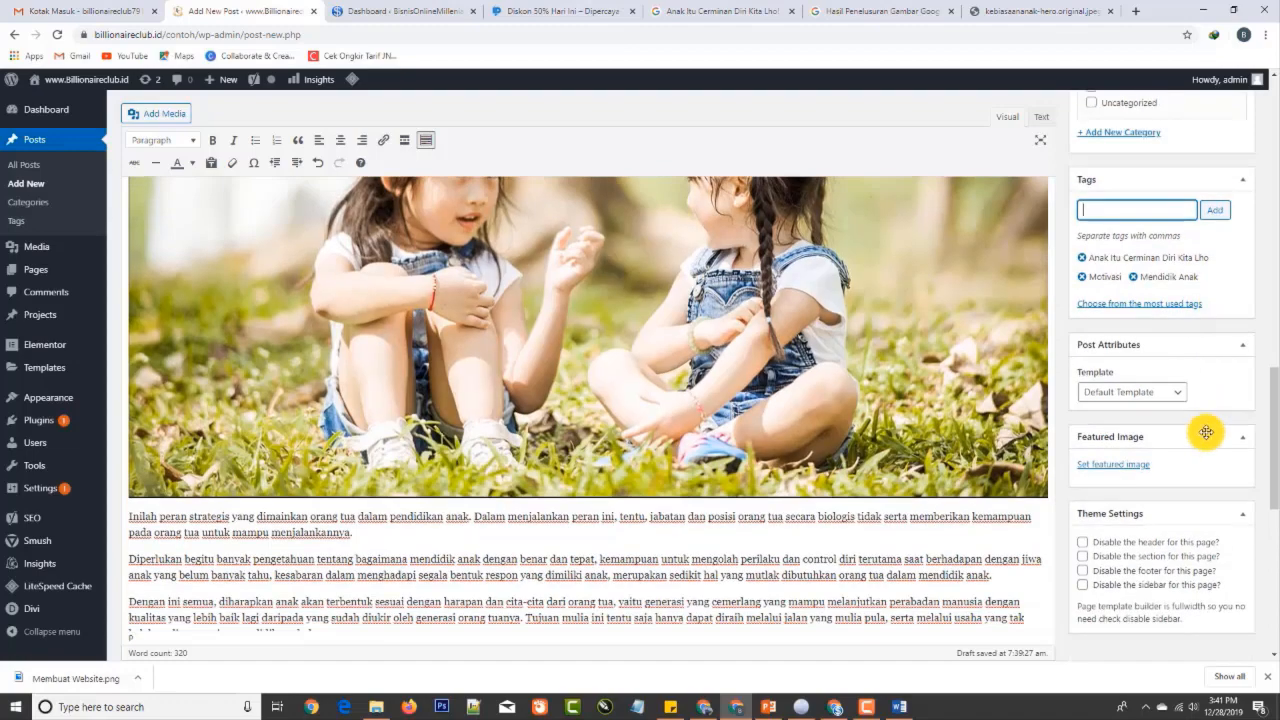
{"action": "left_click", "coordinate": [1128, 463]}
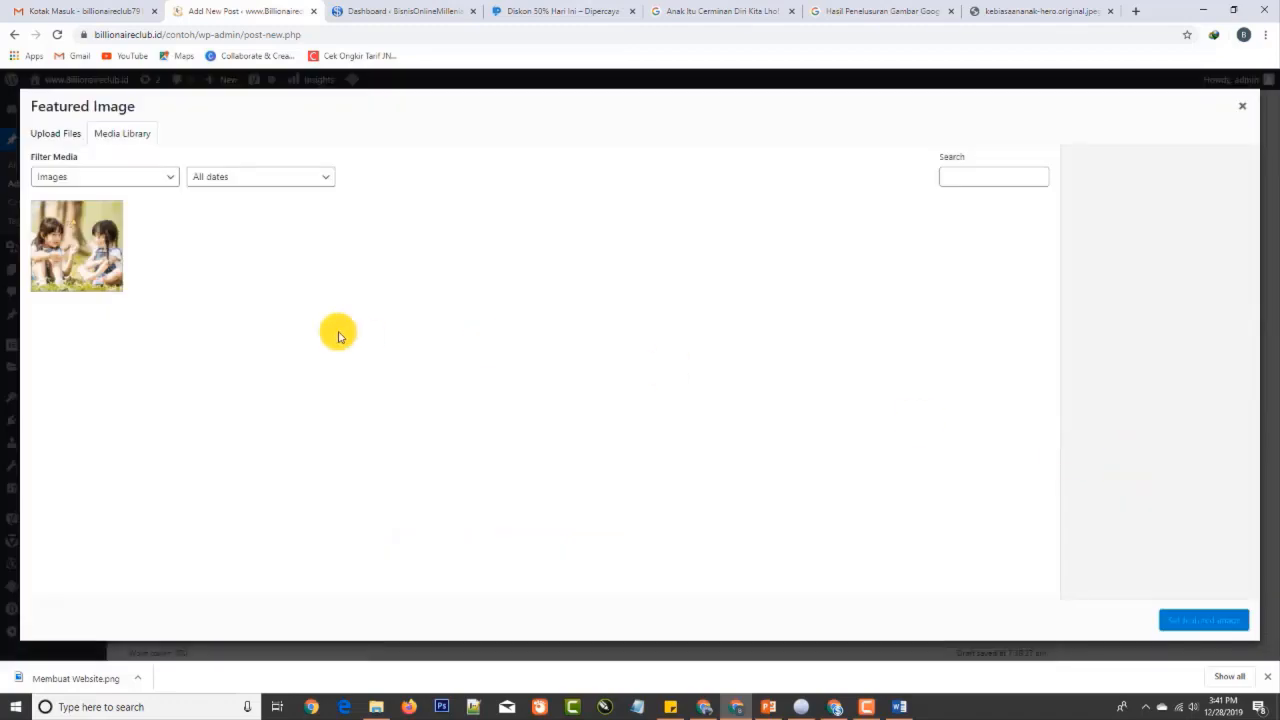
{"action": "left_click", "coordinate": [62, 247]}
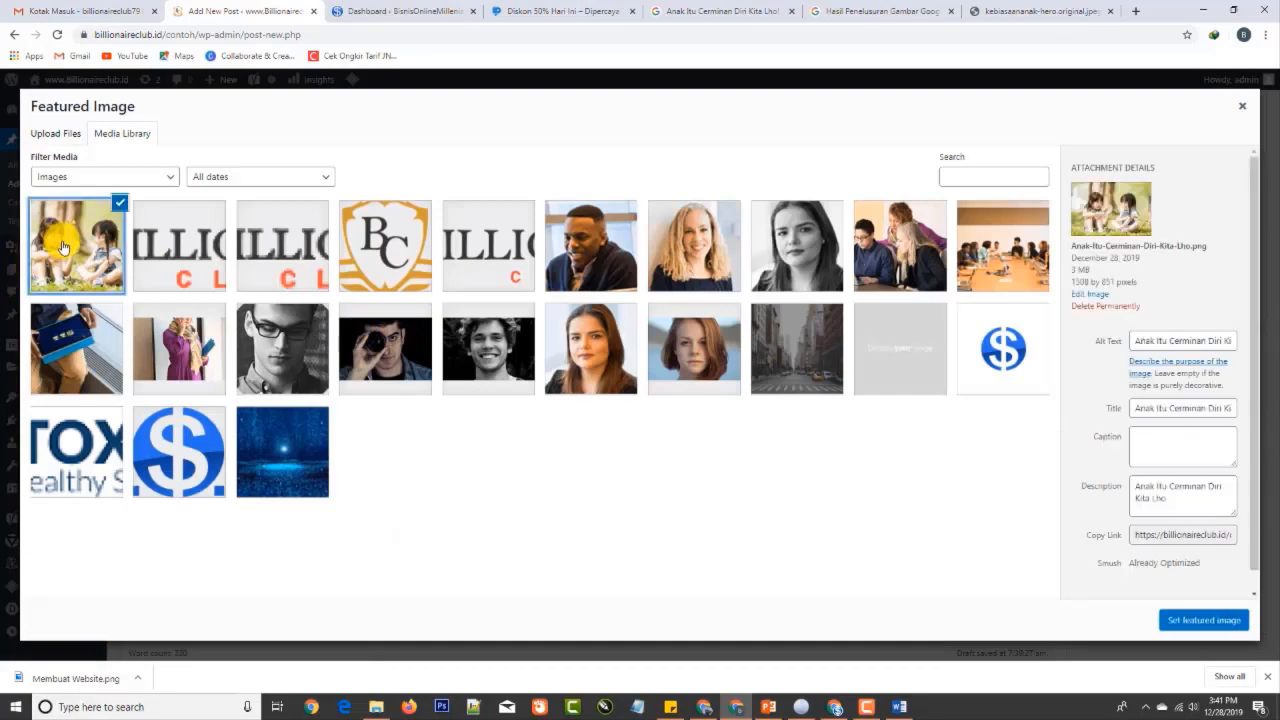
{"action": "left_click", "coordinate": [1185, 620]}
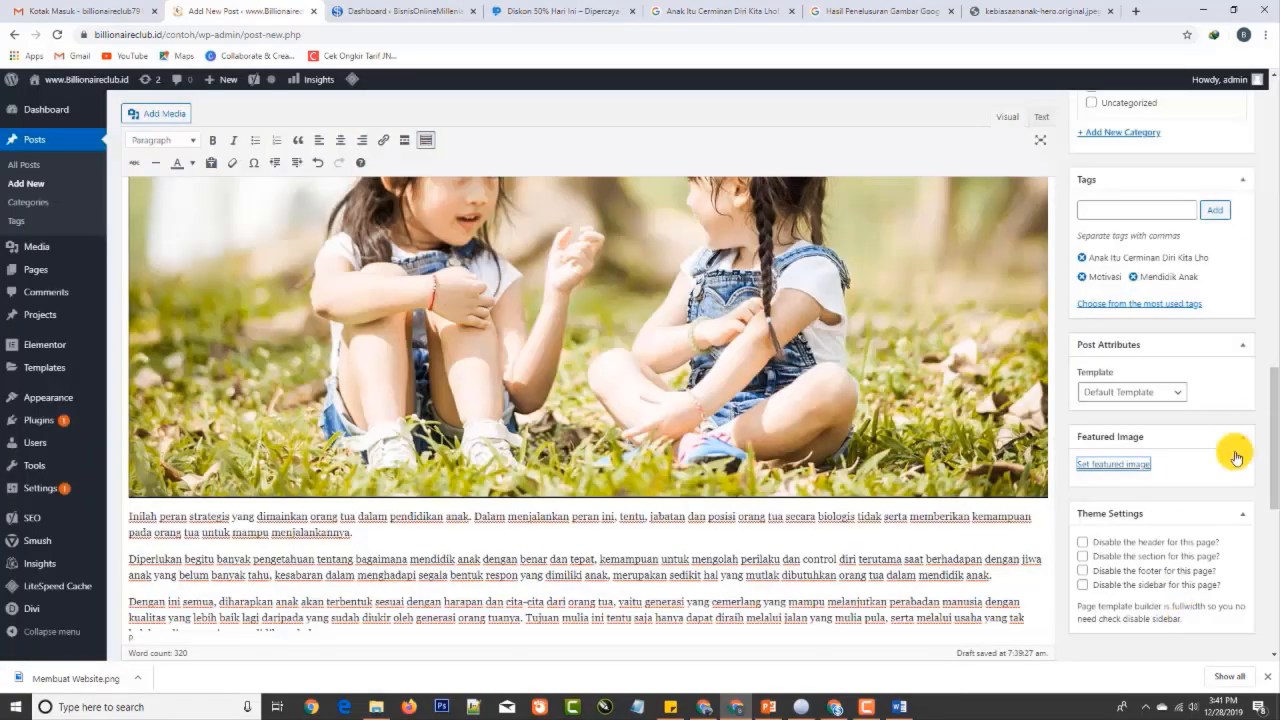
Switch to the other browser window and examine how article thumbnails are shown in the example site's Latest Articles section
{"action": "scroll", "coordinate": [460, 320], "scroll_direction": "up", "scroll_amount": 5}
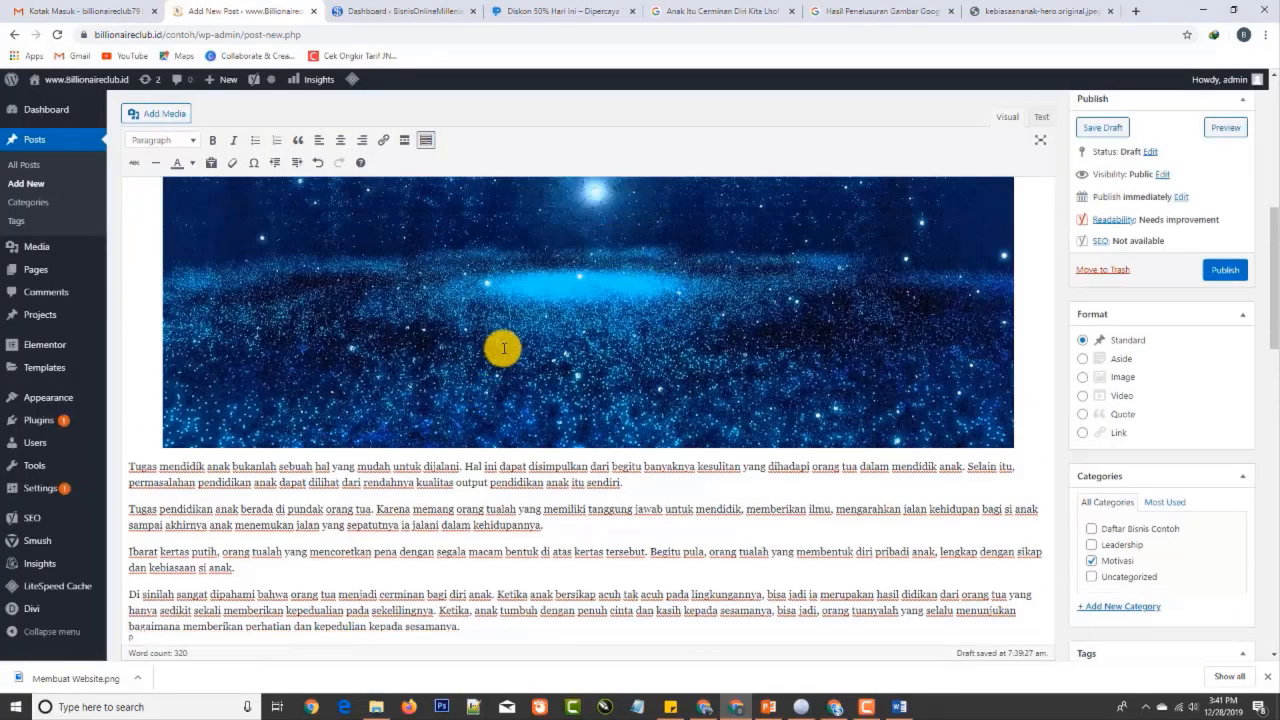
{"action": "scroll", "coordinate": [620, 429], "scroll_direction": "down", "scroll_amount": 3}
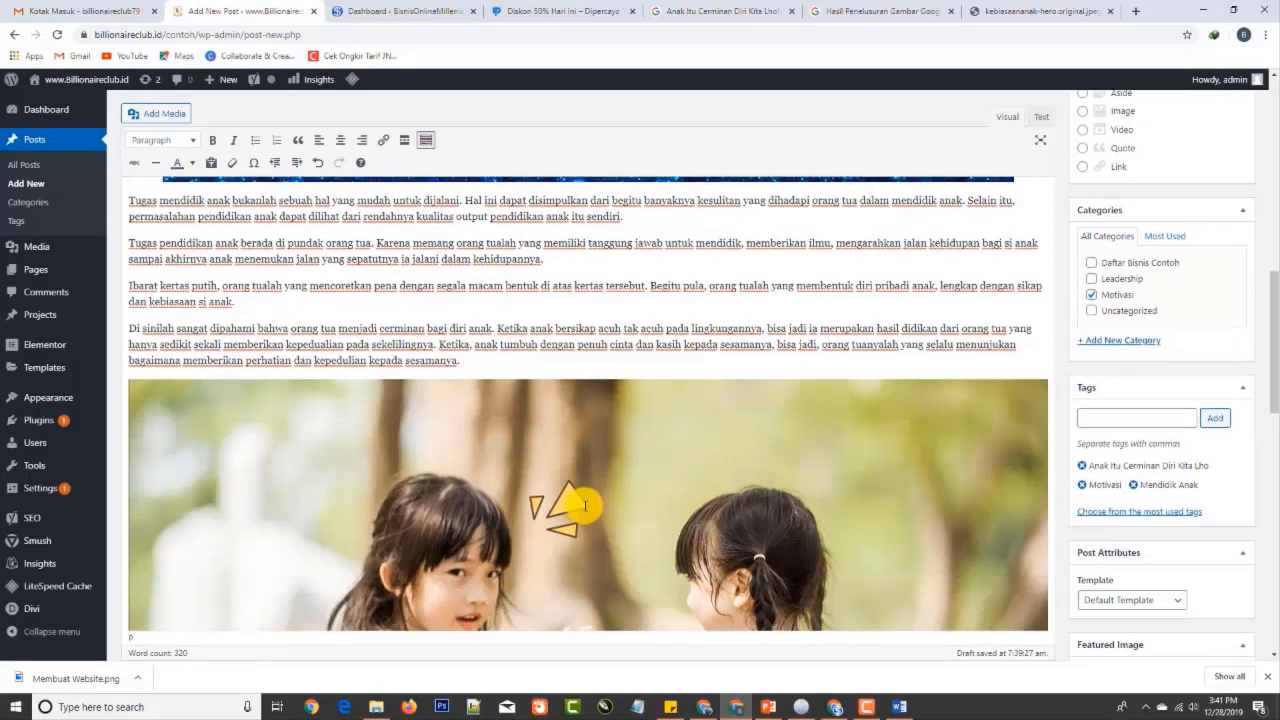
{"action": "left_click", "coordinate": [737, 703]}
{"action": "scroll", "coordinate": [635, 360], "scroll_direction": "down", "scroll_amount": 5}
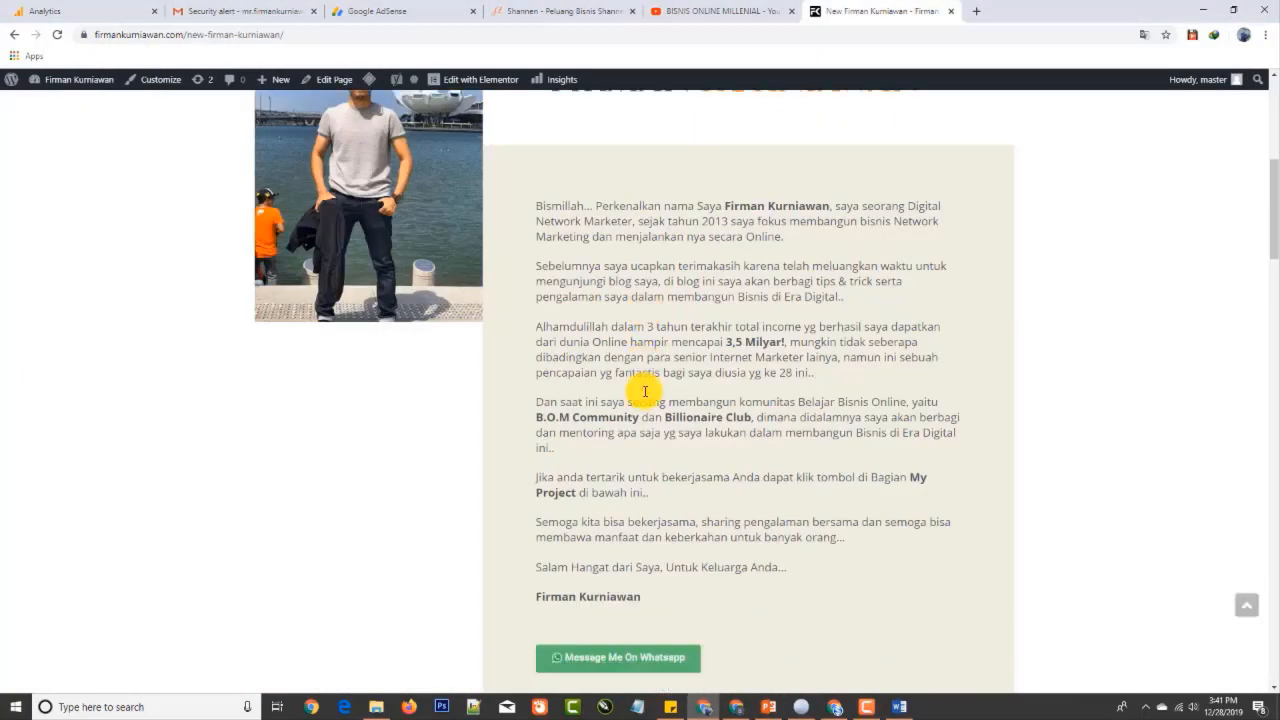
{"action": "scroll", "coordinate": [645, 391], "scroll_direction": "down", "scroll_amount": 20}
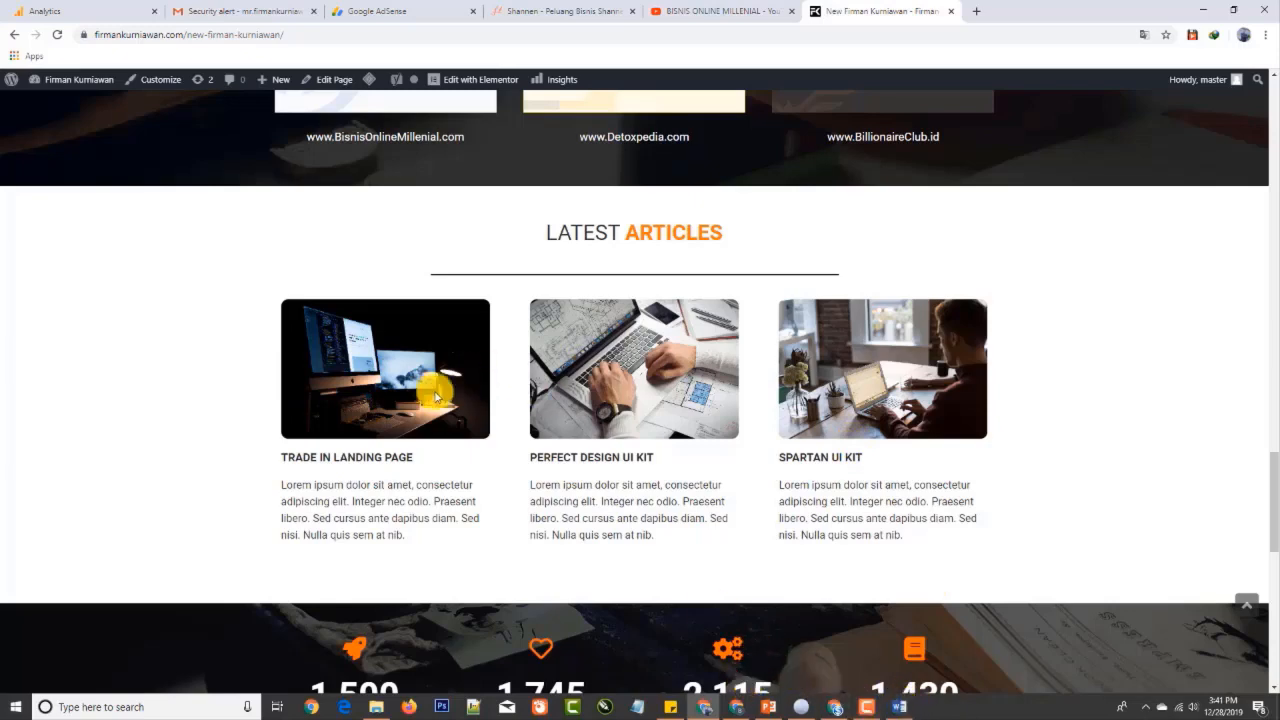
Return to the WordPress post editor and publish the post "Anak Itu Cerminan Diri Kita Lho!"
{"action": "left_click", "coordinate": [738, 710]}
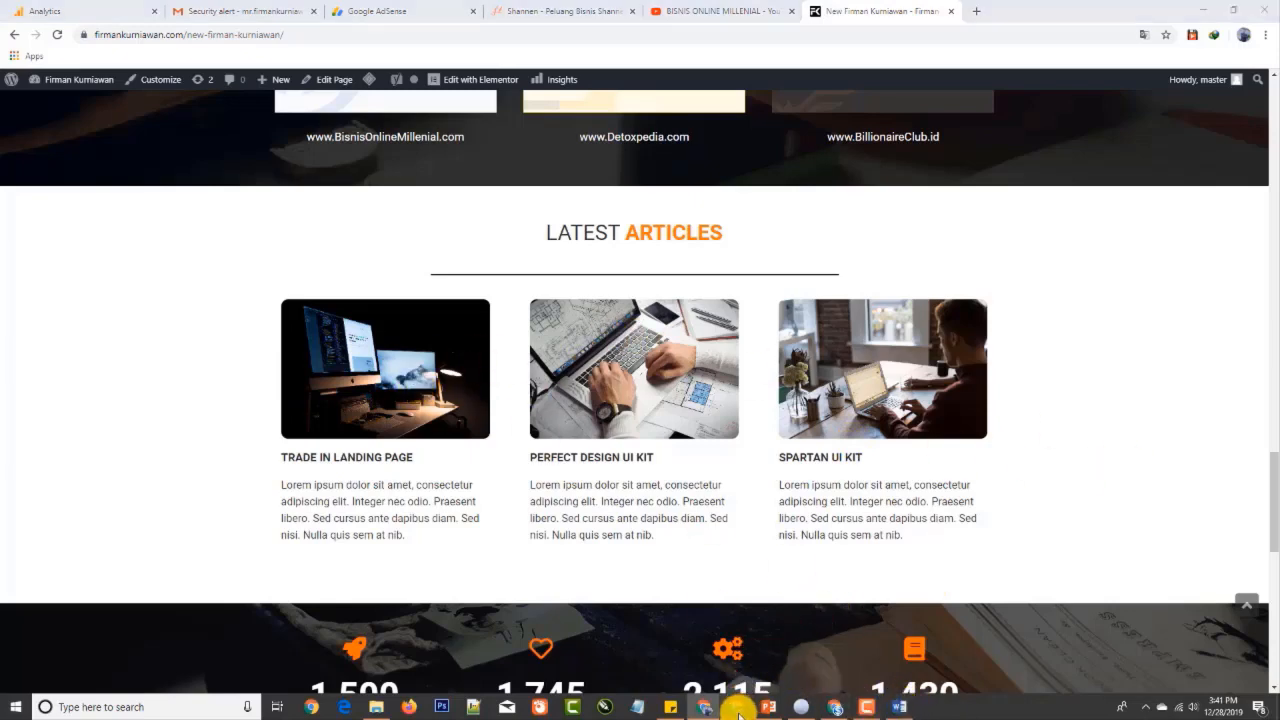
{"action": "scroll", "coordinate": [1160, 553], "scroll_direction": "down", "scroll_amount": 3}
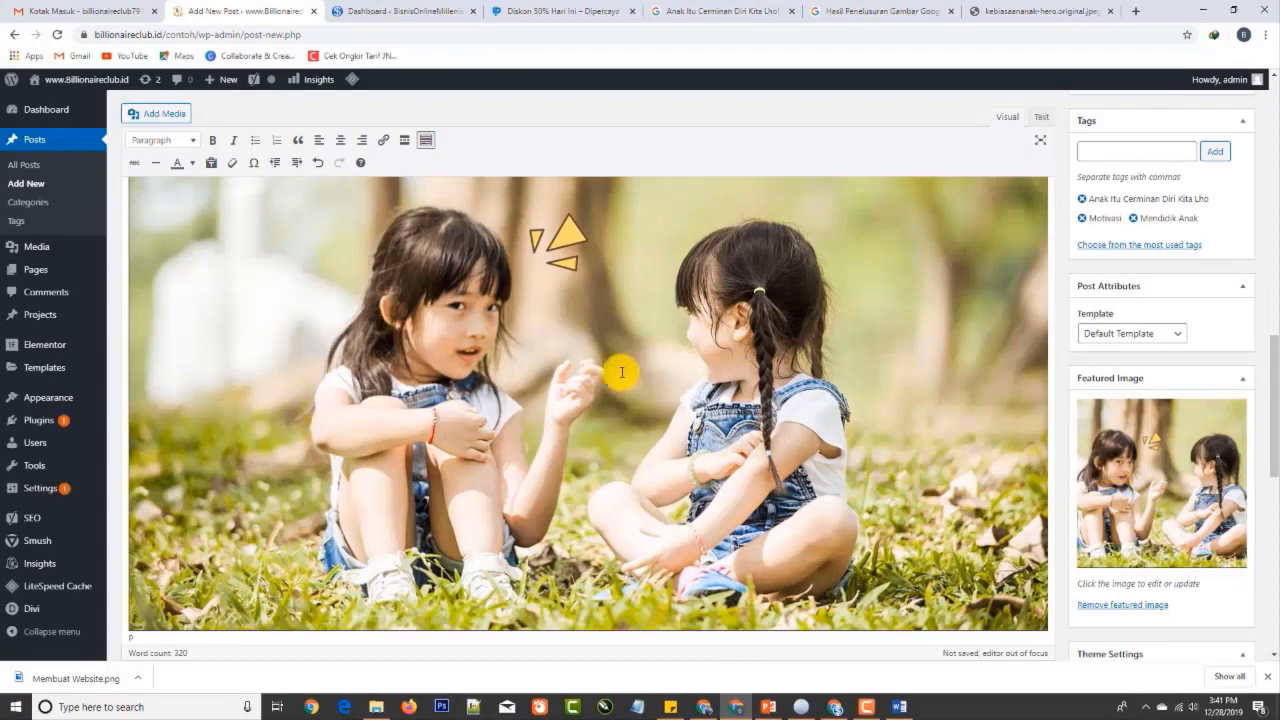
{"action": "scroll", "coordinate": [1171, 540], "scroll_direction": "up", "scroll_amount": 8}
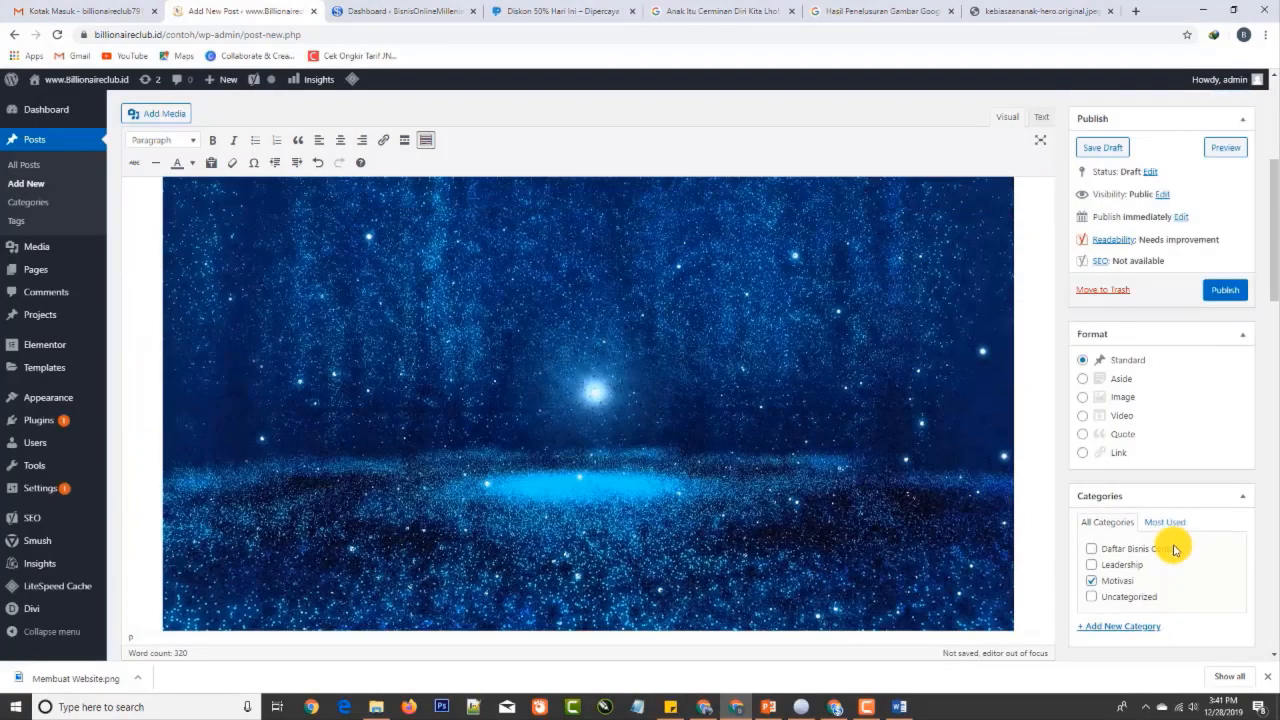
{"action": "scroll", "coordinate": [1173, 549], "scroll_direction": "up", "scroll_amount": 5}
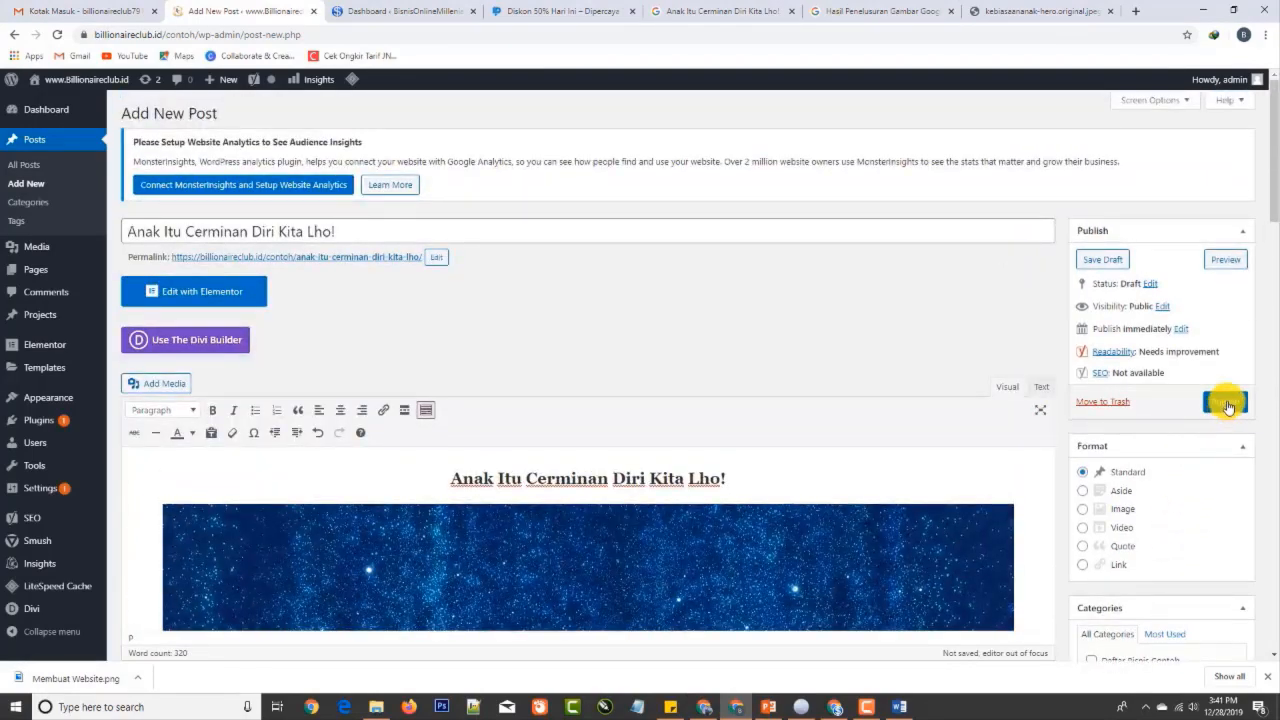
{"action": "left_click", "coordinate": [1228, 405]}
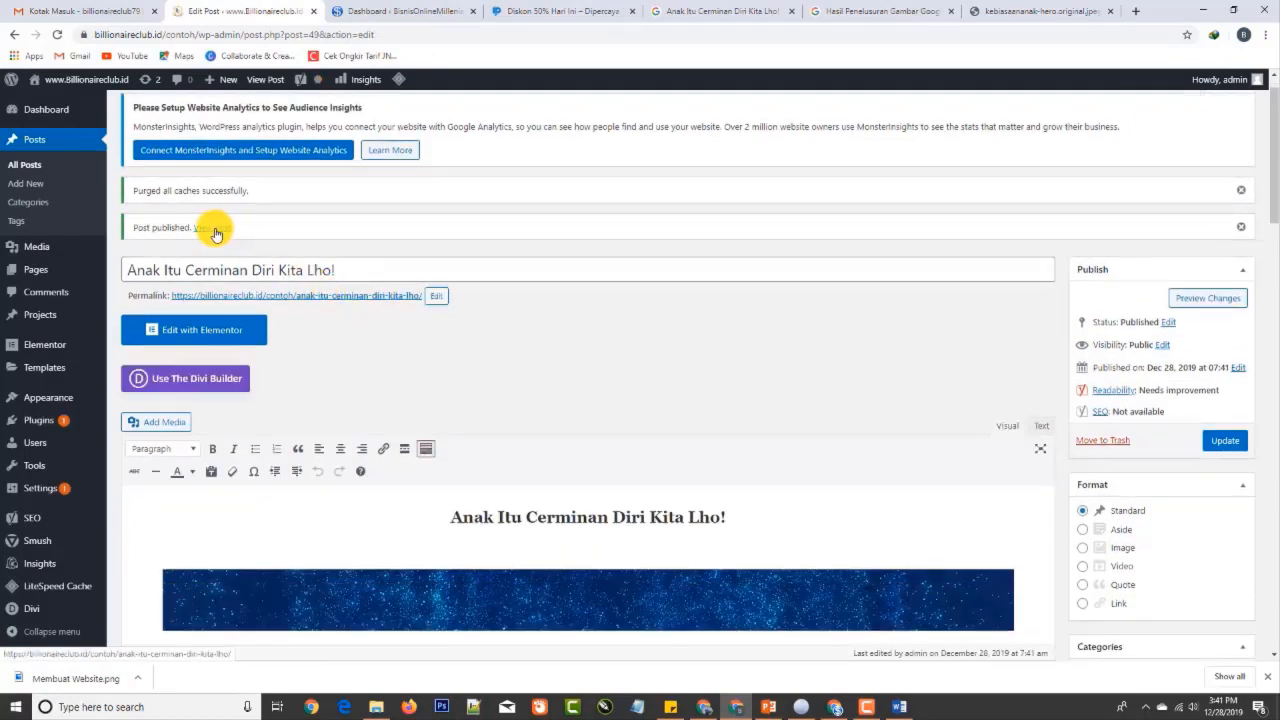
View the published post and examine its featured image, body images, share buttons, category, tags and comment form
{"action": "left_click", "coordinate": [213, 233]}
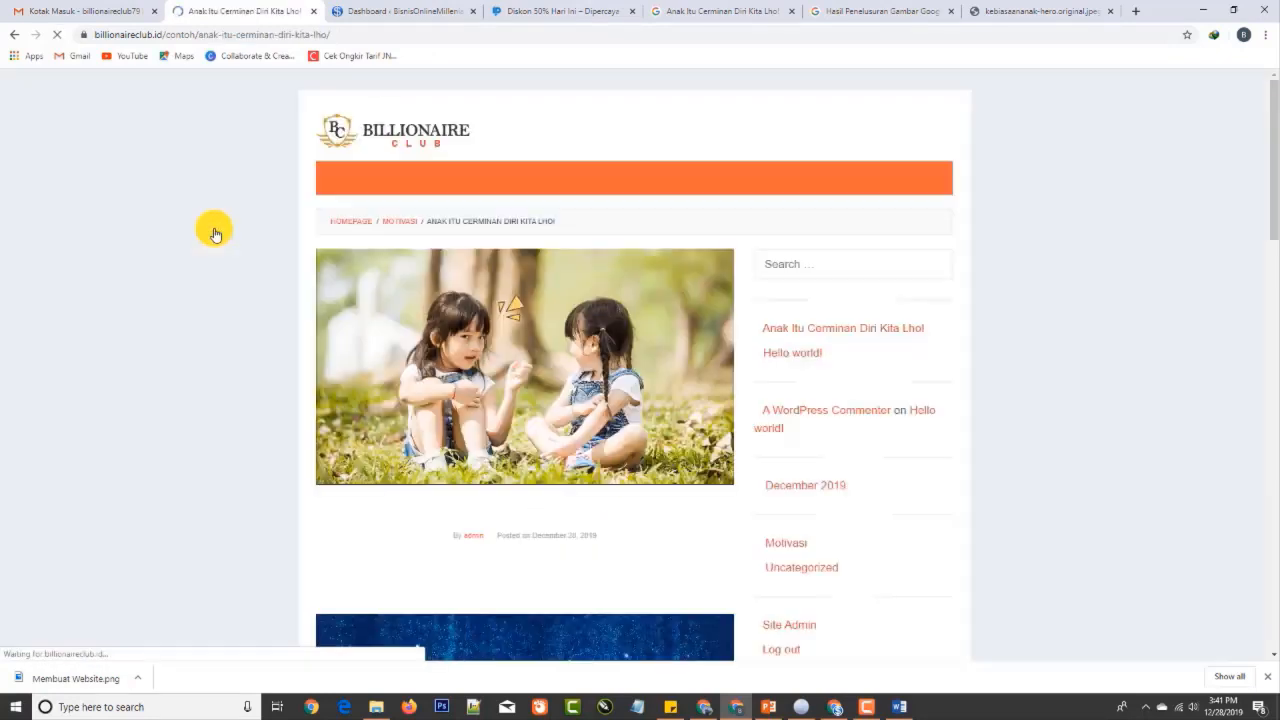
{"action": "scroll", "coordinate": [491, 272], "scroll_direction": "down", "scroll_amount": 3}
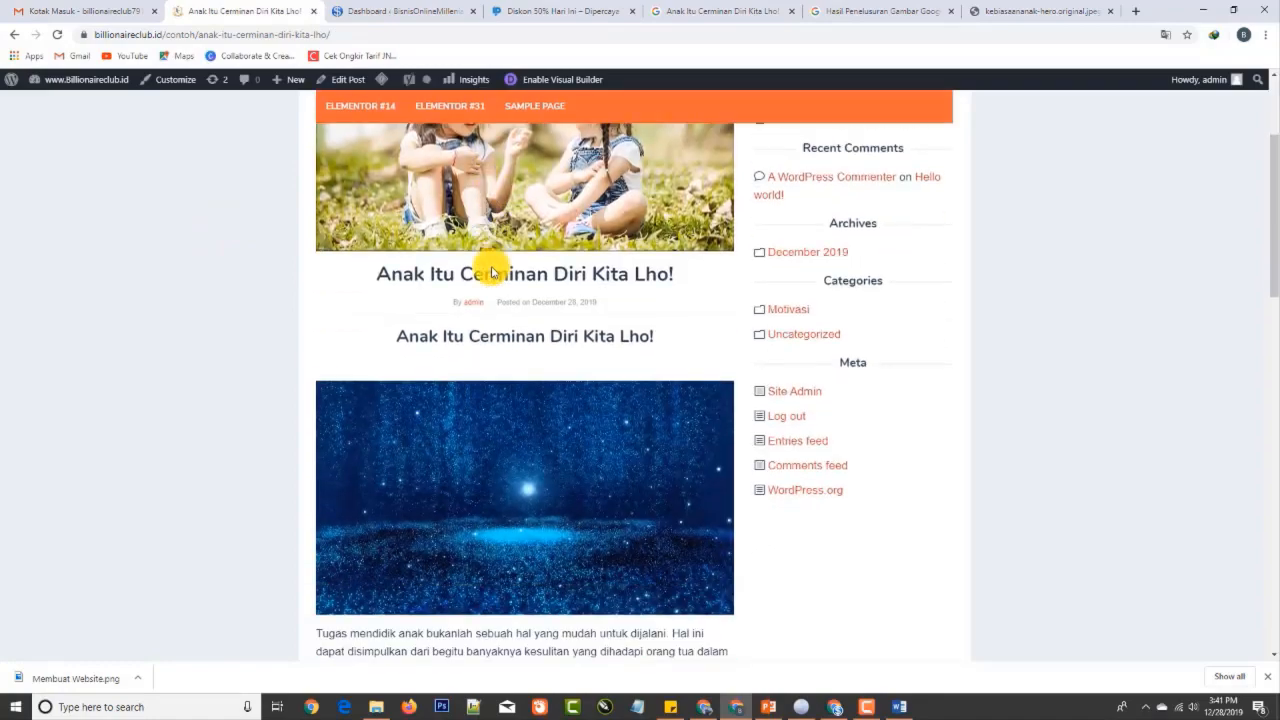
{"action": "scroll", "coordinate": [491, 272], "scroll_direction": "down", "scroll_amount": 12}
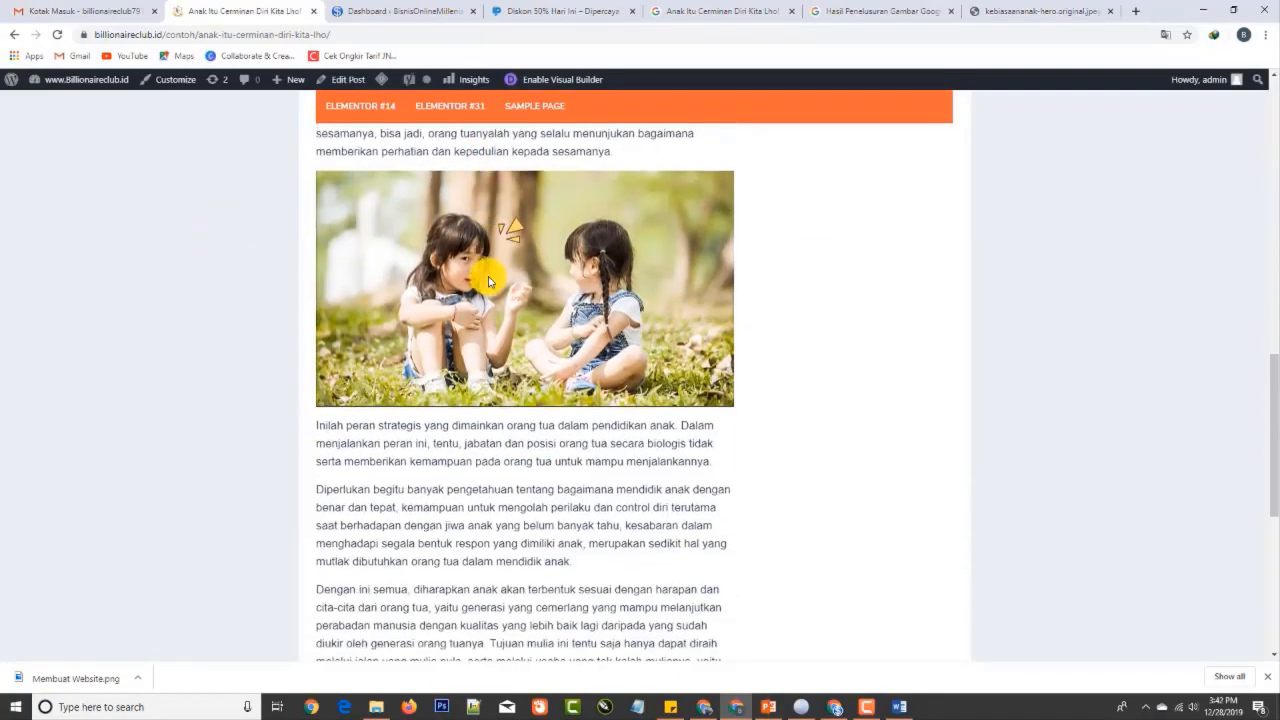
{"action": "scroll", "coordinate": [489, 283], "scroll_direction": "down", "scroll_amount": 1}
{"action": "scroll", "coordinate": [523, 397], "scroll_direction": "up", "scroll_amount": 15}
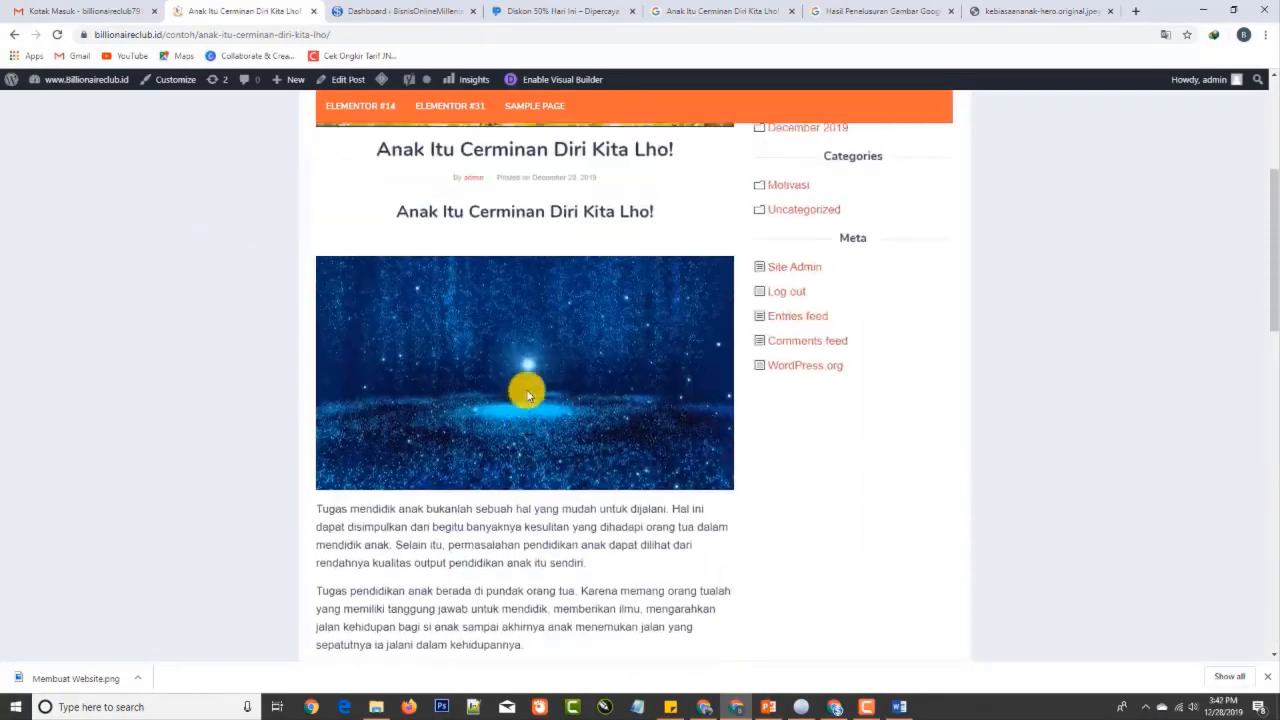
{"action": "scroll", "coordinate": [528, 389], "scroll_direction": "down", "scroll_amount": 14}
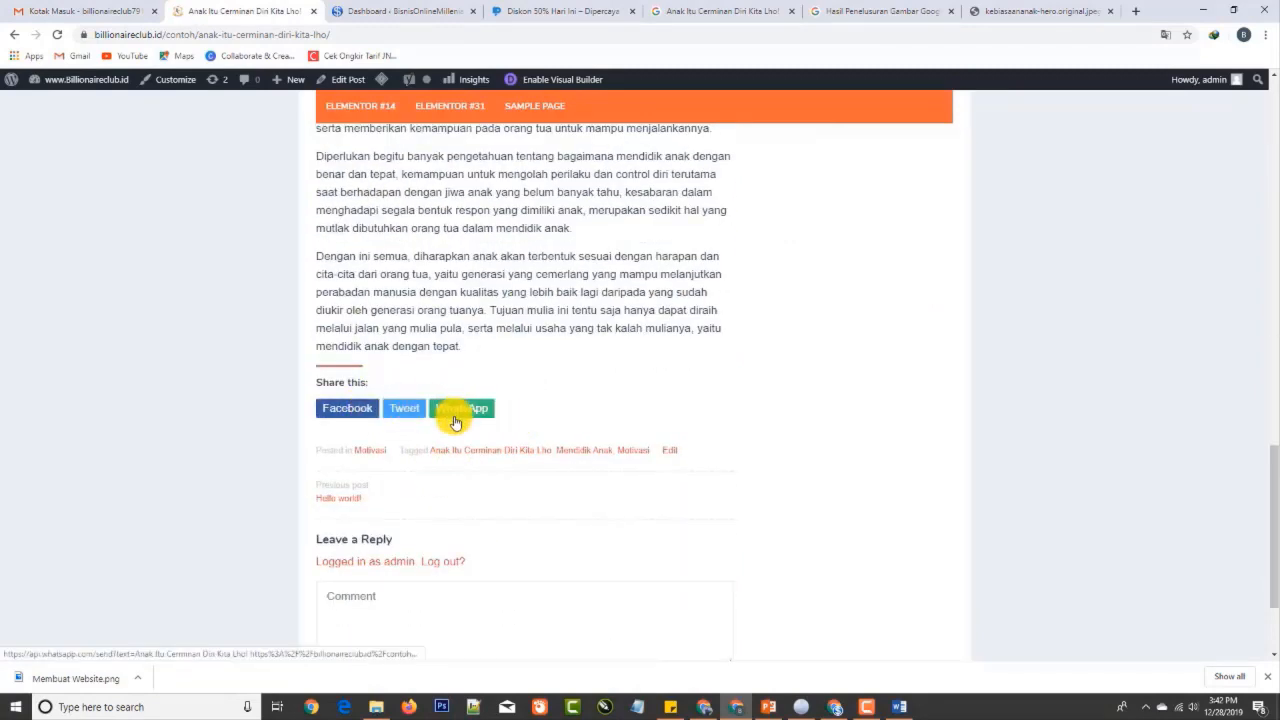
{"action": "scroll", "coordinate": [549, 477], "scroll_direction": "down", "scroll_amount": 2}
{"action": "scroll", "coordinate": [549, 477], "scroll_direction": "up", "scroll_amount": 2}
{"action": "scroll", "coordinate": [540, 497], "scroll_direction": "down", "scroll_amount": 1}
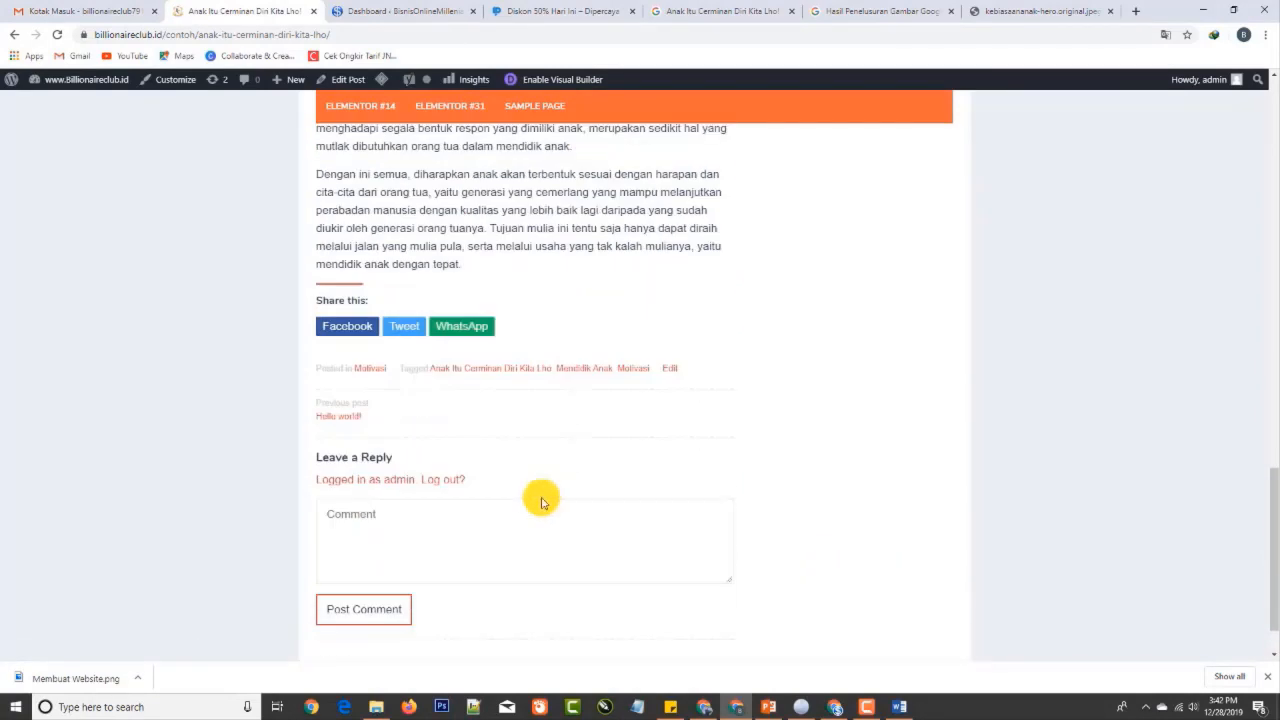
{"action": "scroll", "coordinate": [566, 491], "scroll_direction": "up", "scroll_amount": 16}
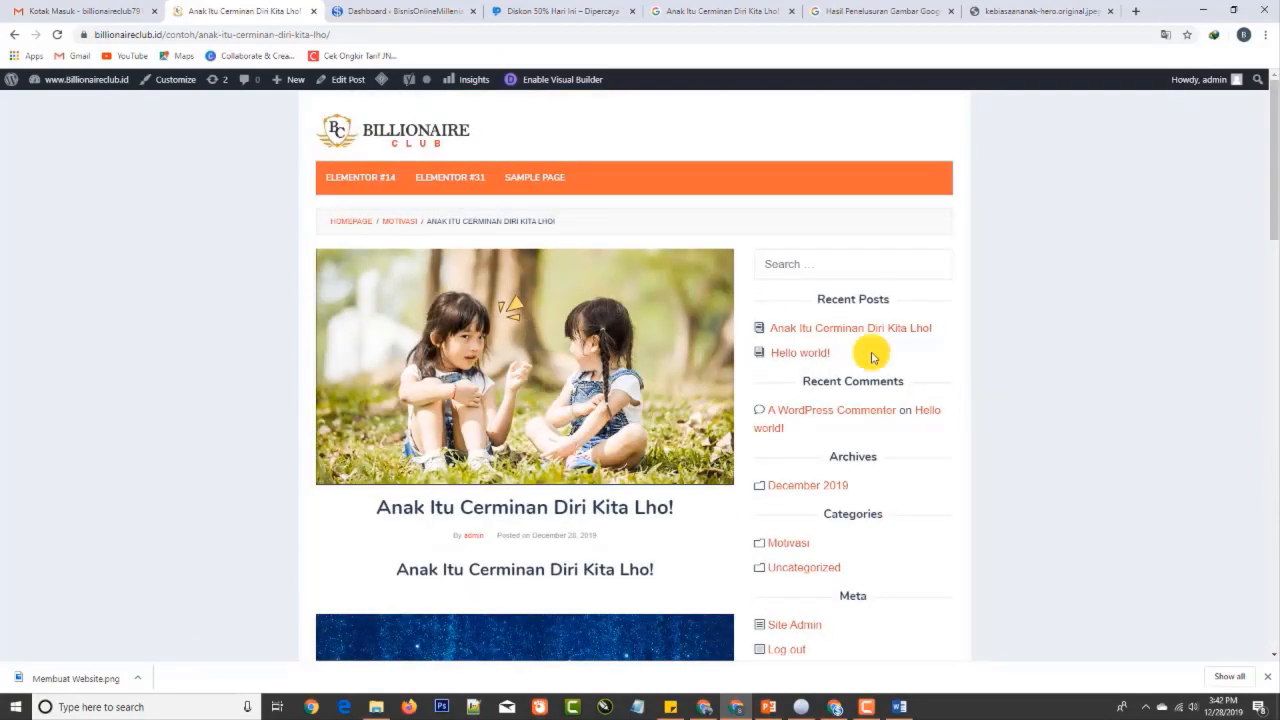
Check the post's listing on the site homepage, then open the post from there and review its images and text
{"action": "left_click", "coordinate": [347, 223]}
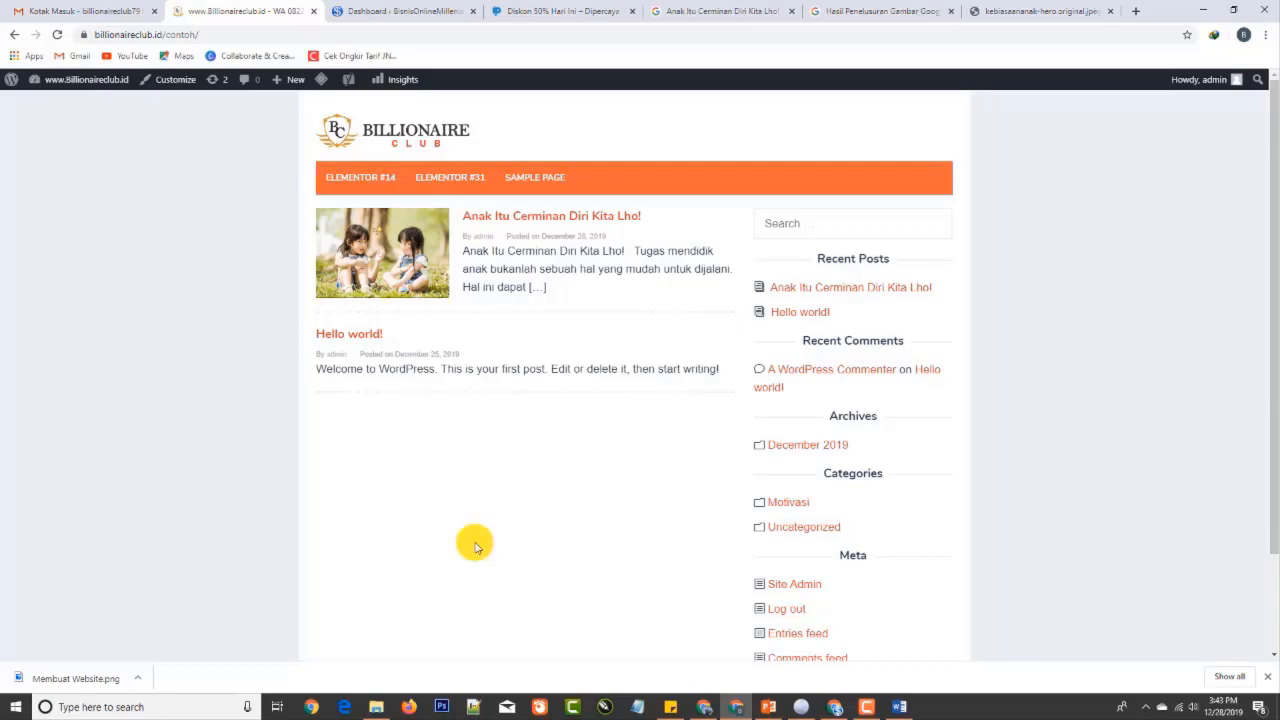
{"action": "left_click", "coordinate": [568, 220]}
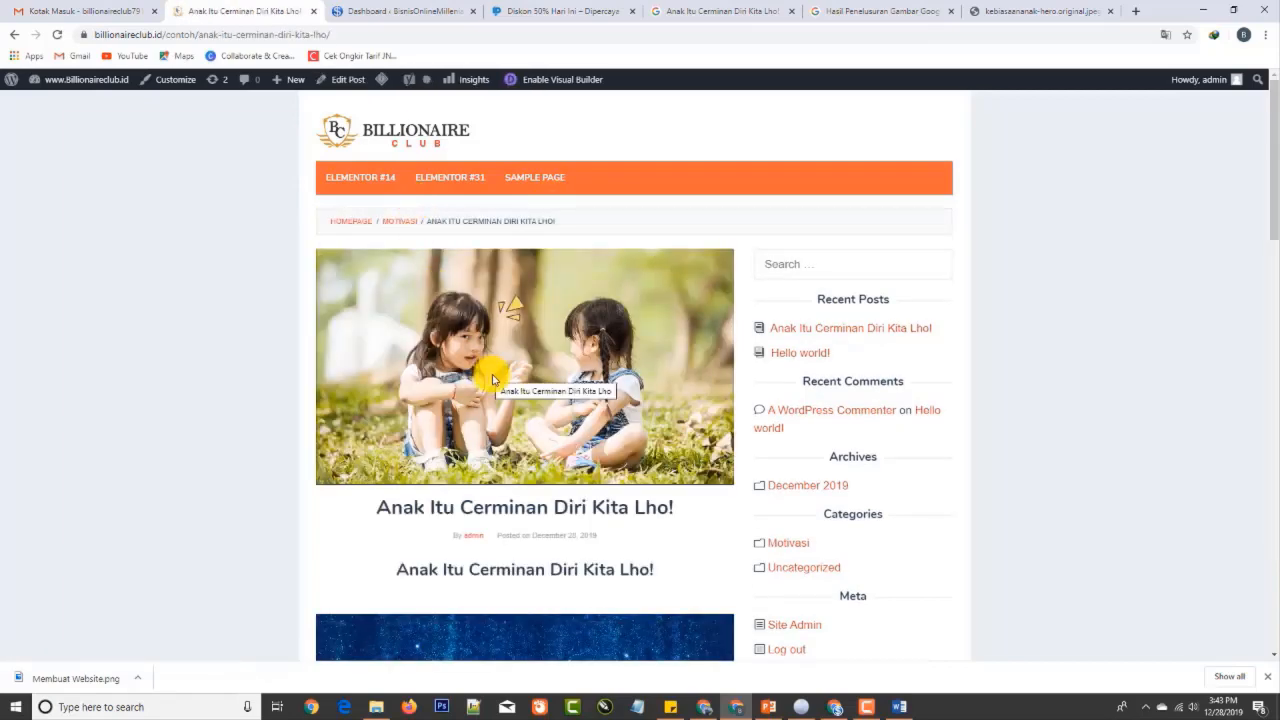
{"action": "scroll", "coordinate": [493, 384], "scroll_direction": "down", "scroll_amount": 3}
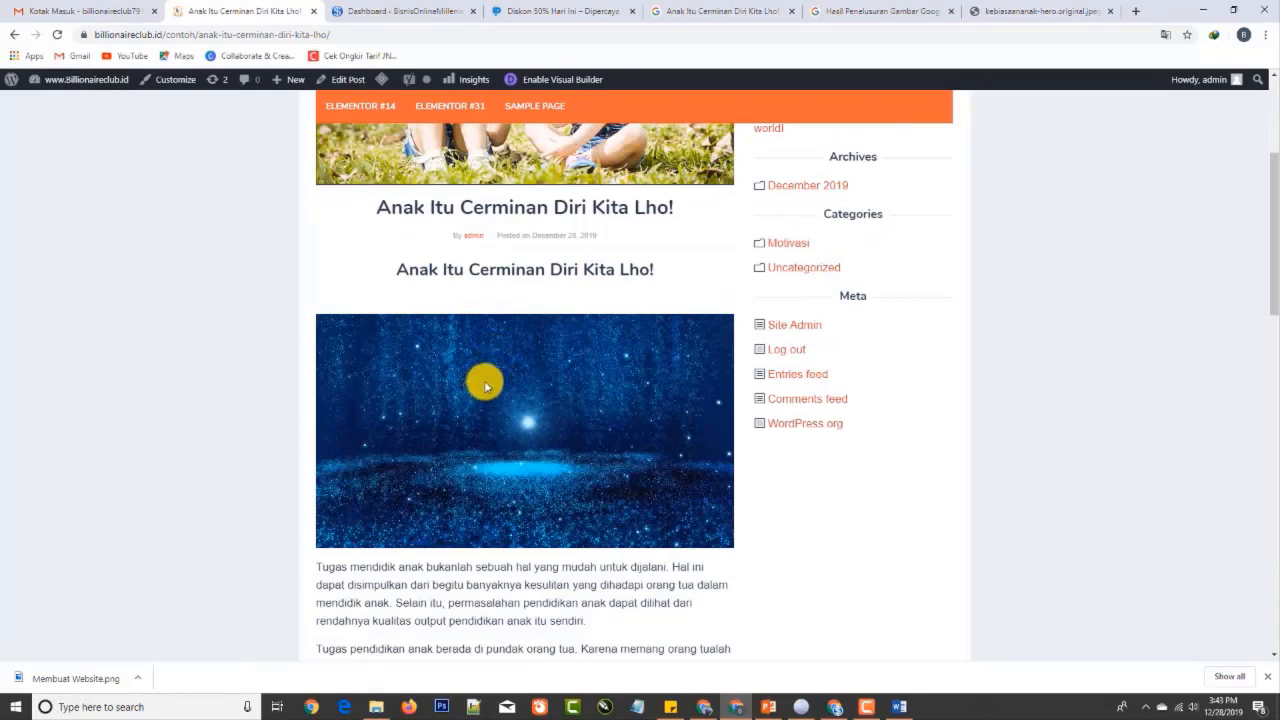
{"action": "scroll", "coordinate": [485, 385], "scroll_direction": "down", "scroll_amount": 8}
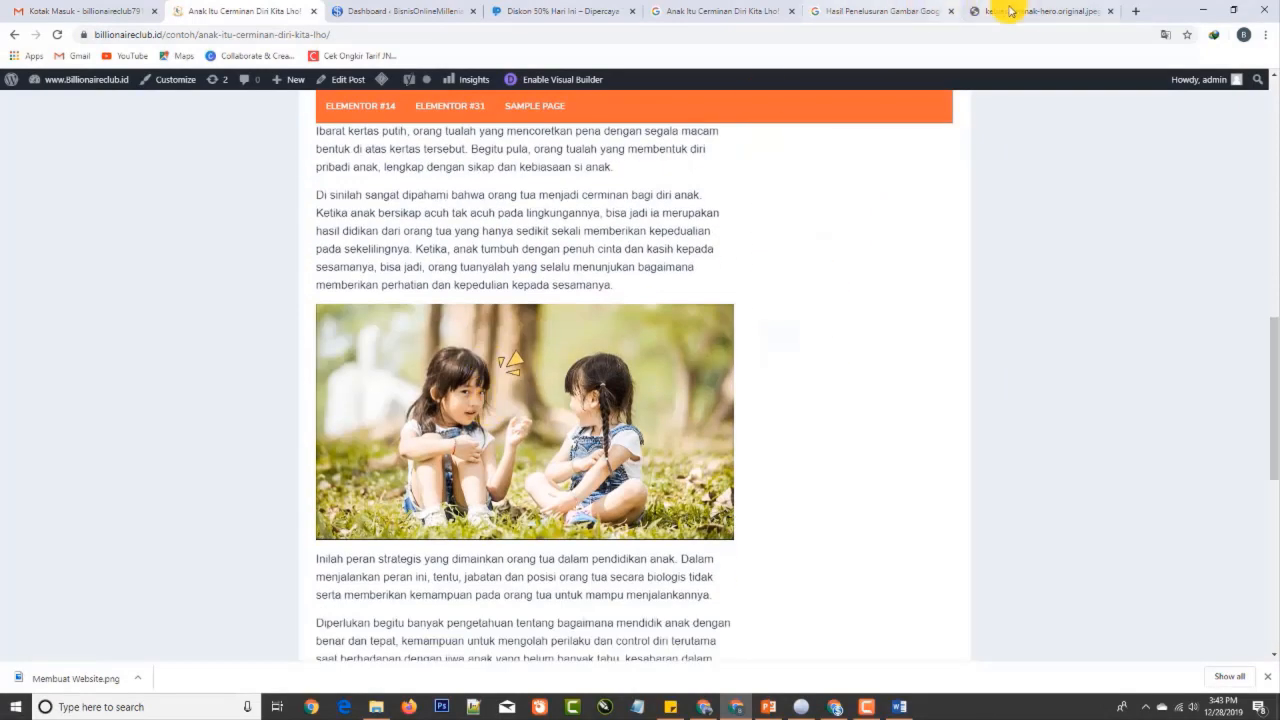
{"action": "left_click", "coordinate": [908, 12]}
{"action": "left_click", "coordinate": [268, 11]}
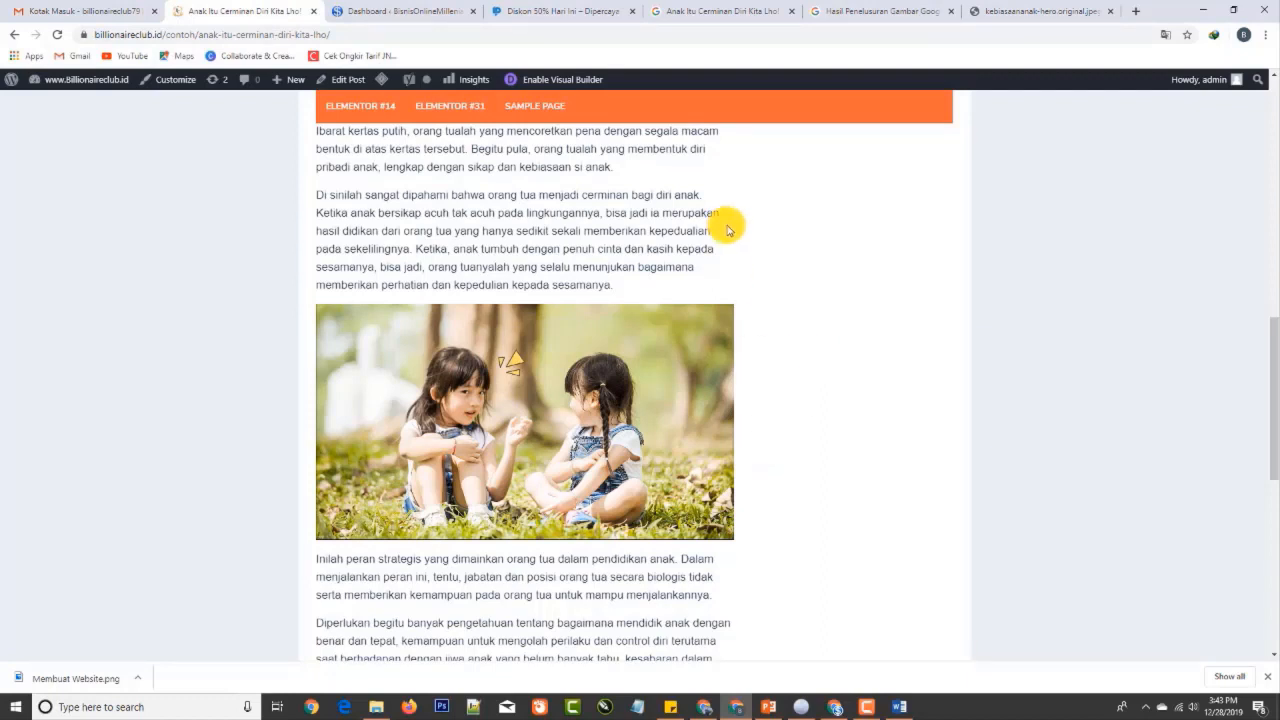
Browse the Artikel Project folder in File Explorer, skimming "Artikel my suplemen.docx" to its end and viewing the New Artikel subfolder
{"action": "left_click", "coordinate": [375, 707]}
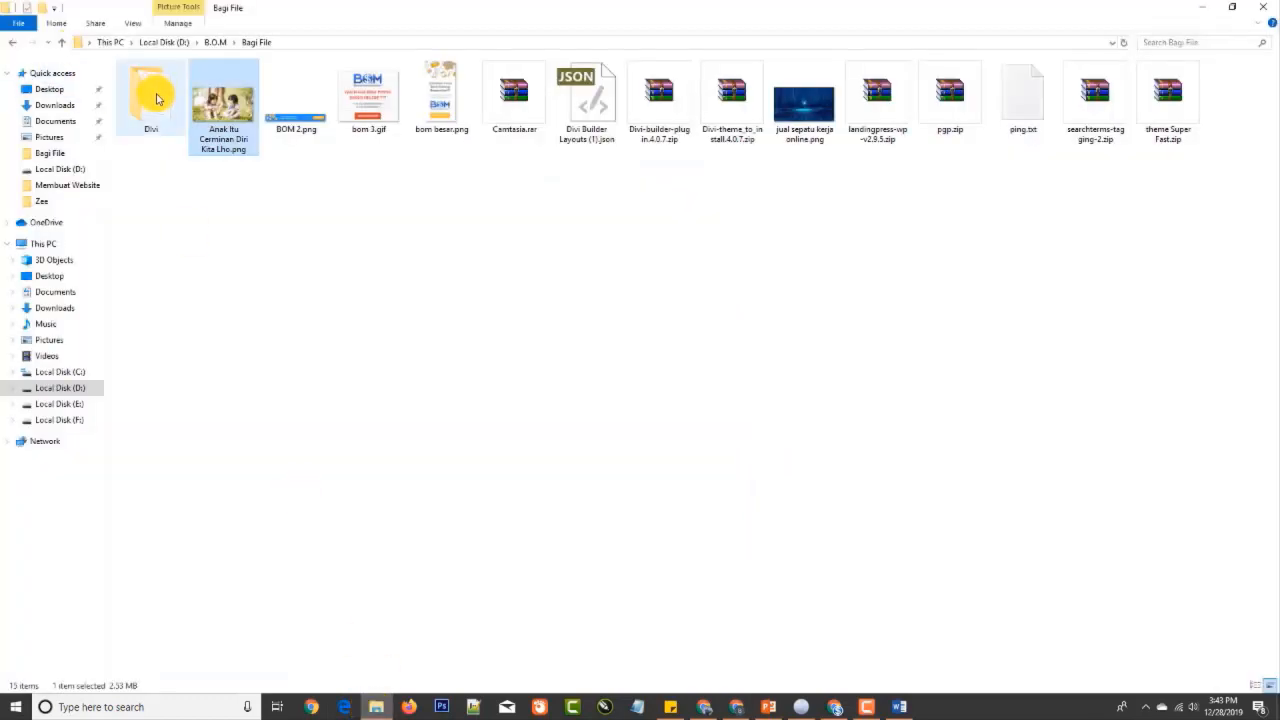
{"action": "left_click", "coordinate": [208, 44]}
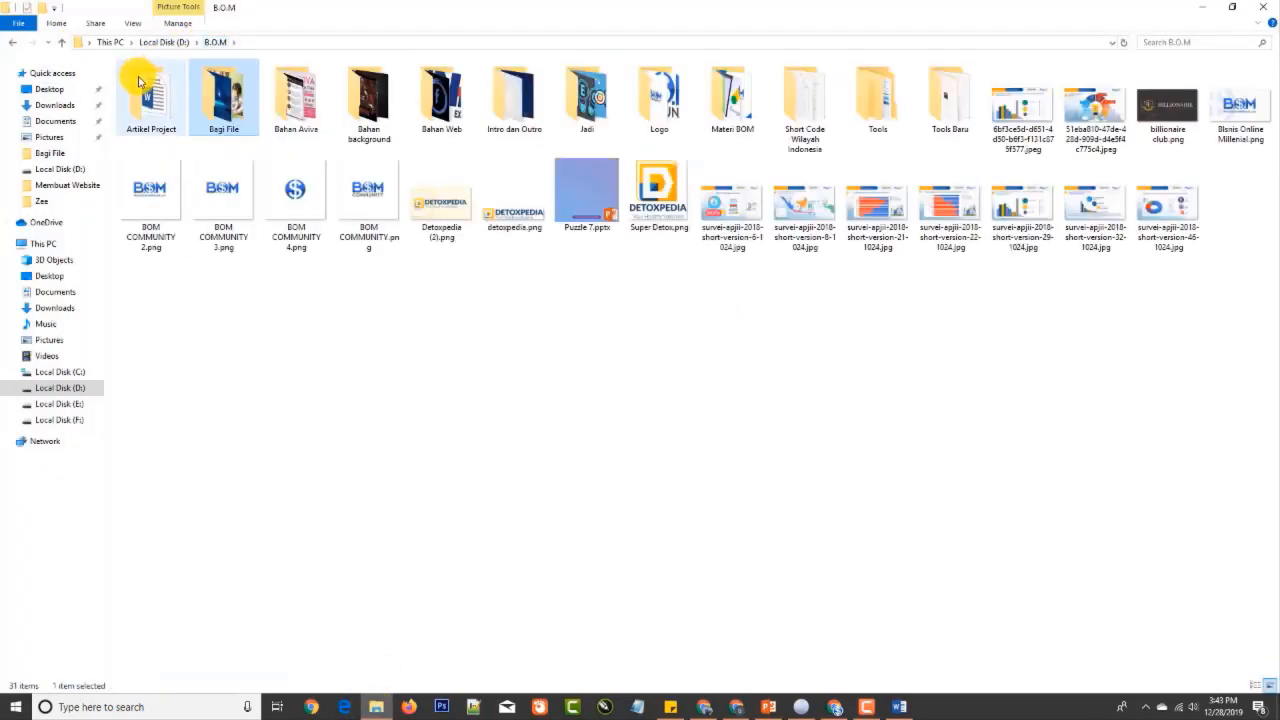
{"action": "double_click", "coordinate": [137, 80]}
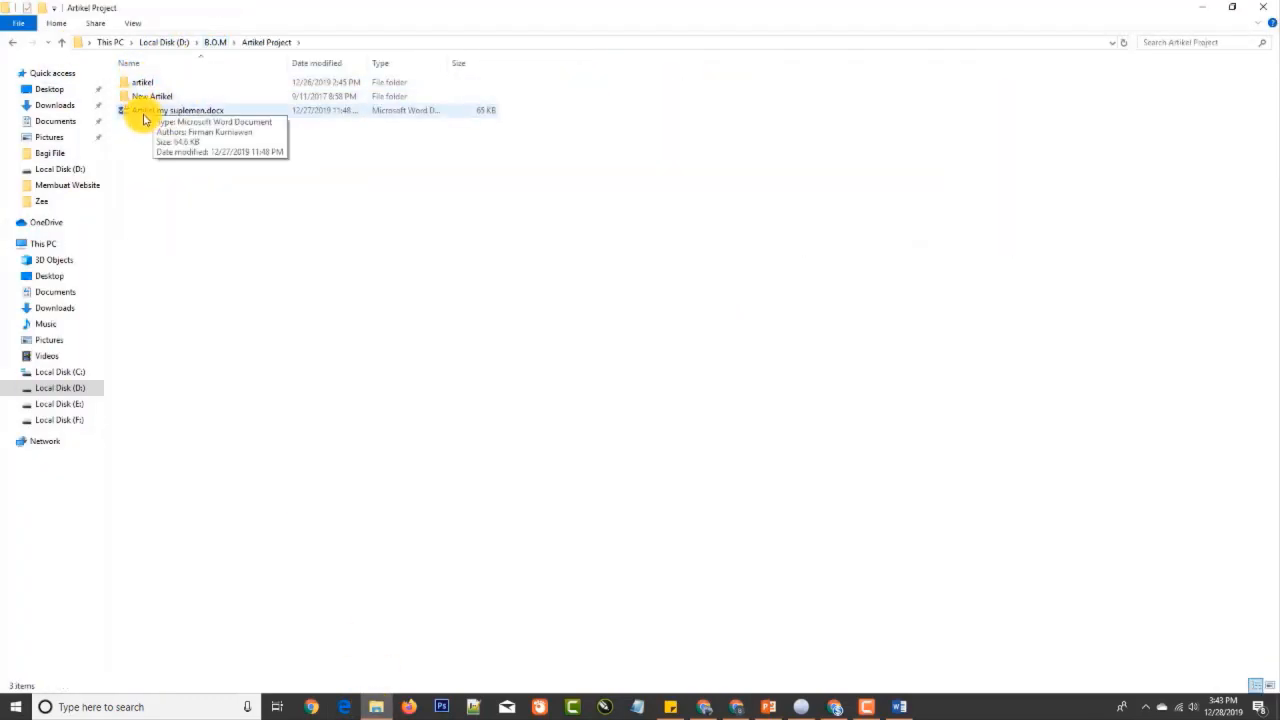
{"action": "double_click", "coordinate": [146, 115]}
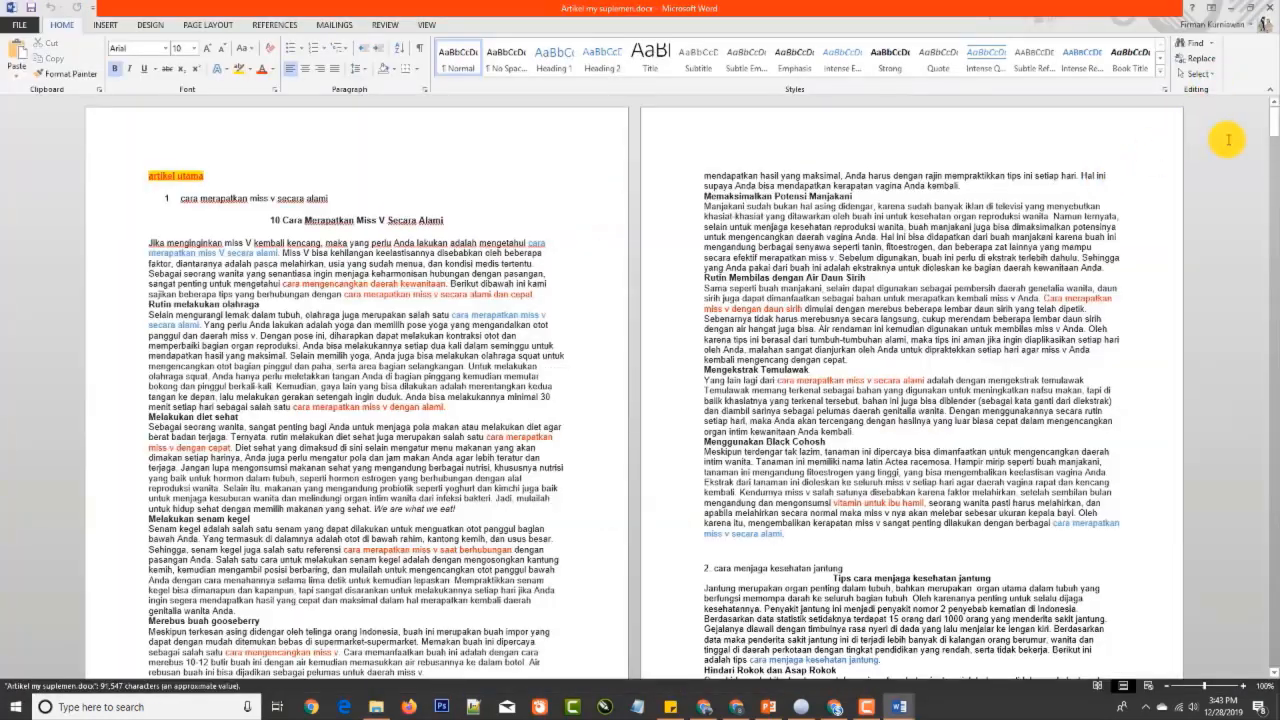
{"action": "left_click_drag", "start_coordinate": [1274, 128], "coordinate": [1272, 655]}
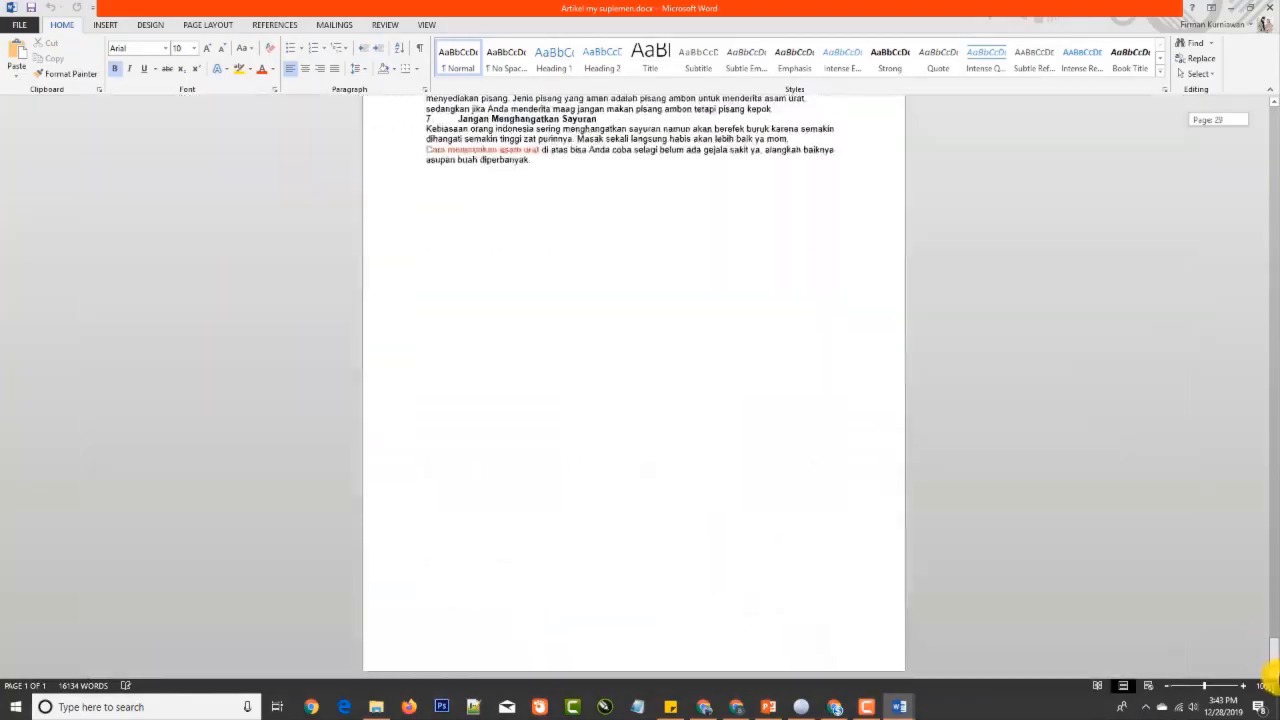
{"action": "left_click", "coordinate": [1266, 7]}
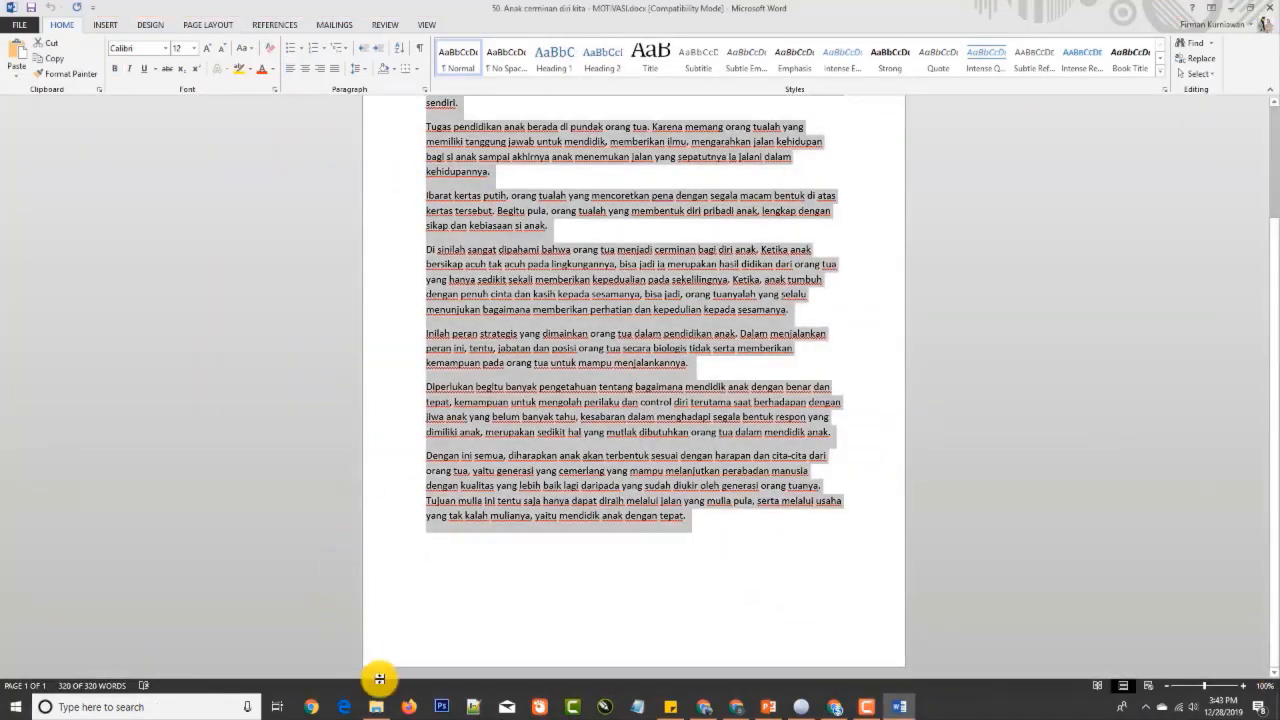
{"action": "left_click", "coordinate": [384, 709]}
{"action": "double_click", "coordinate": [137, 95]}
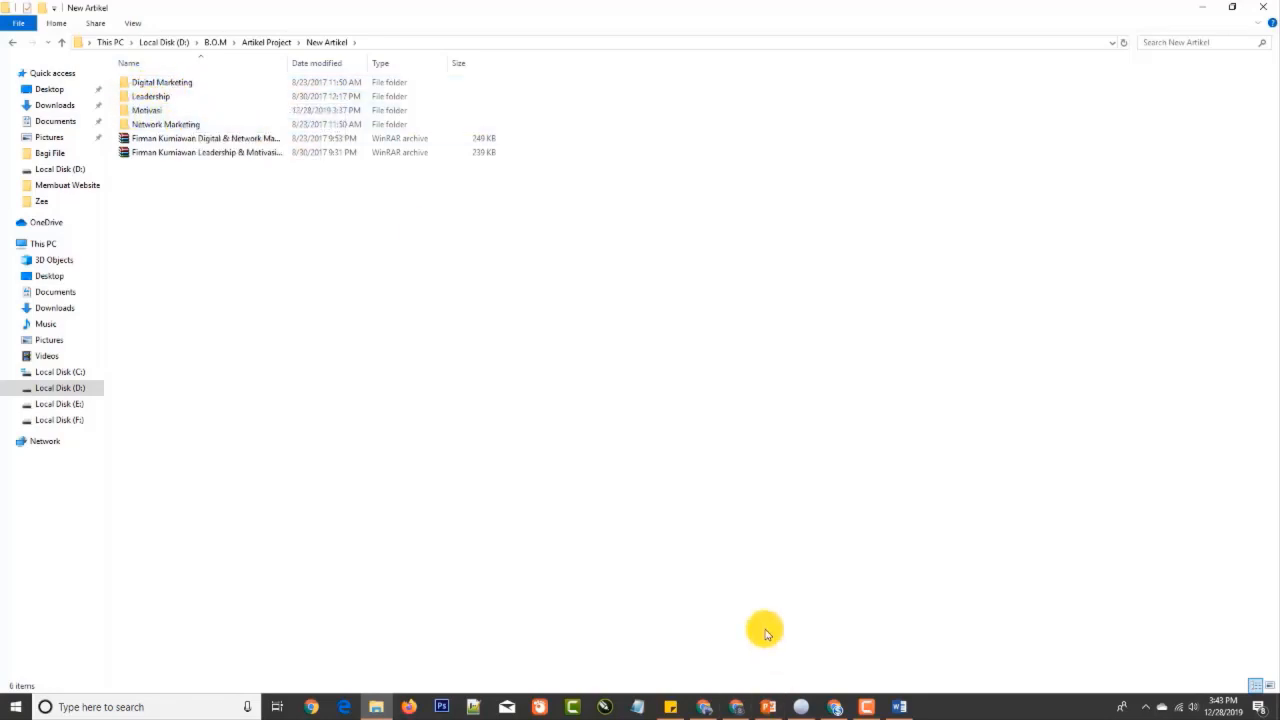
Switch back to Chrome and review the published post's heading, starry image and opening paragraphs
{"action": "left_click", "coordinate": [737, 708]}
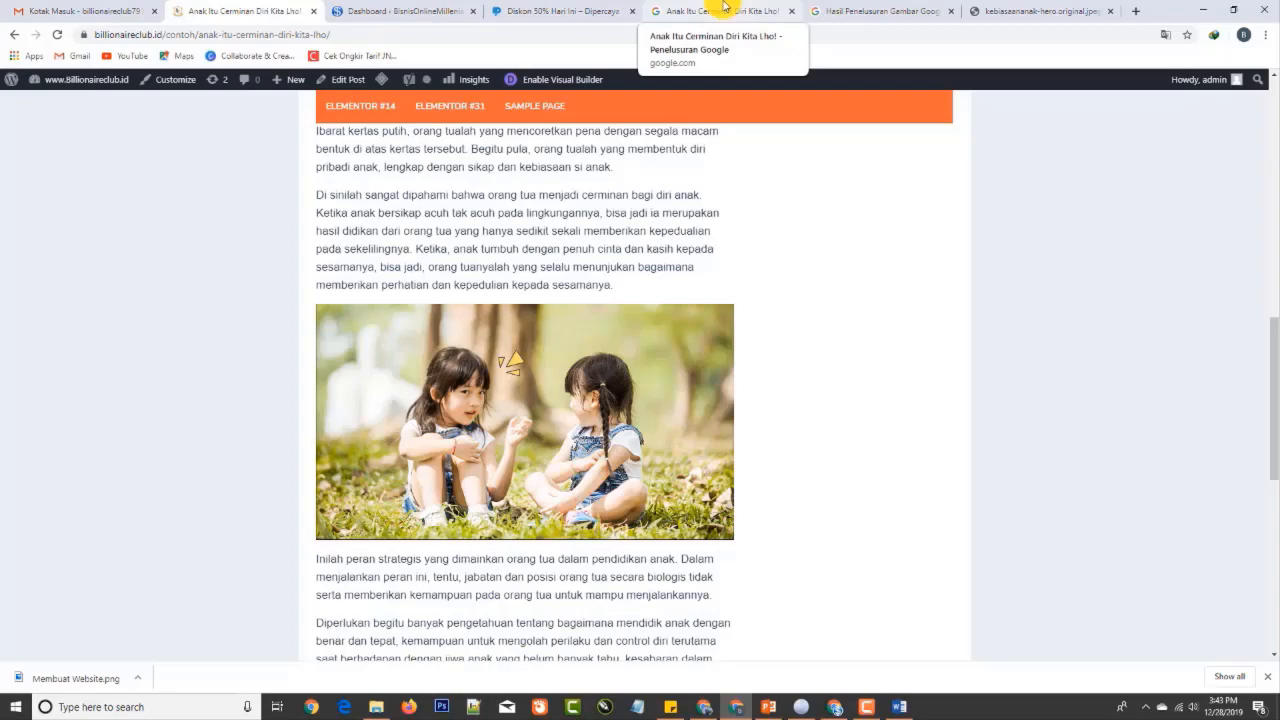
{"action": "scroll", "coordinate": [663, 486], "scroll_direction": "up", "scroll_amount": 10}
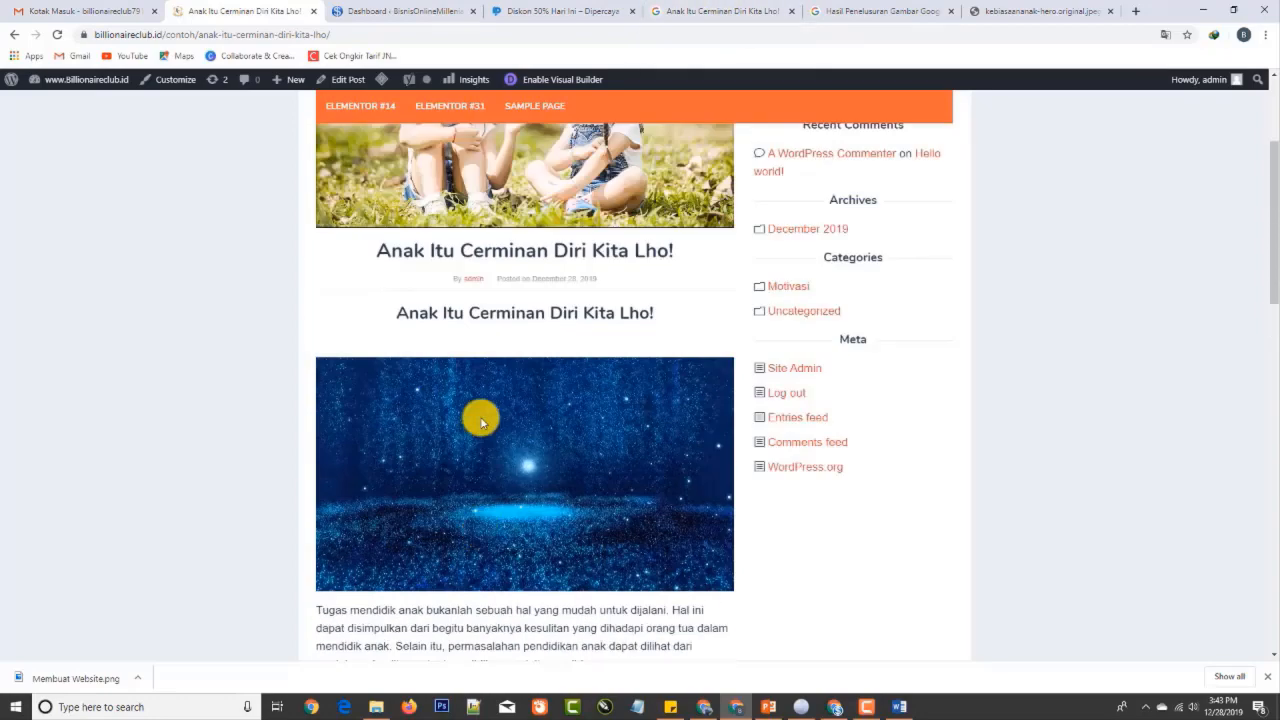
{"action": "scroll", "coordinate": [403, 563], "scroll_direction": "down", "scroll_amount": 5}
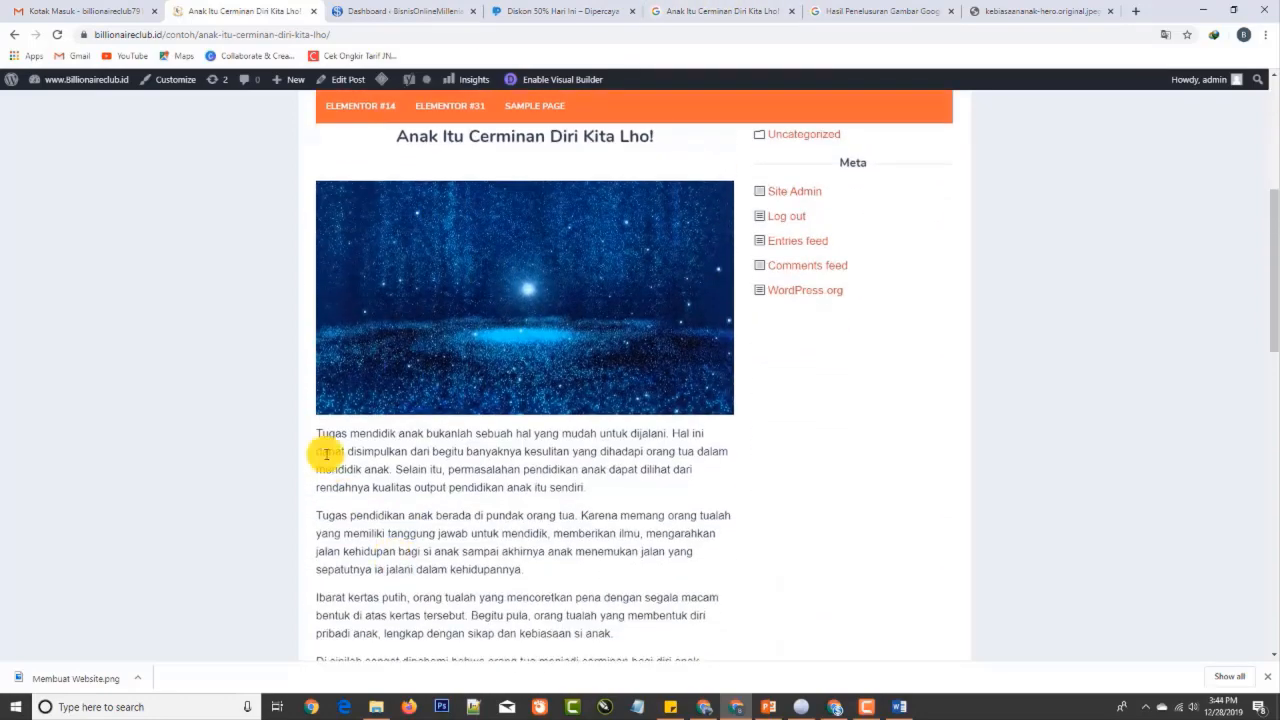
Review the published post's featured image and the paragraphs below the starry image, and return to the site's admin dashboard
{"action": "left_click_drag", "start_coordinate": [354, 453], "coordinate": [534, 594]}
{"action": "left_click", "coordinate": [609, 571]}
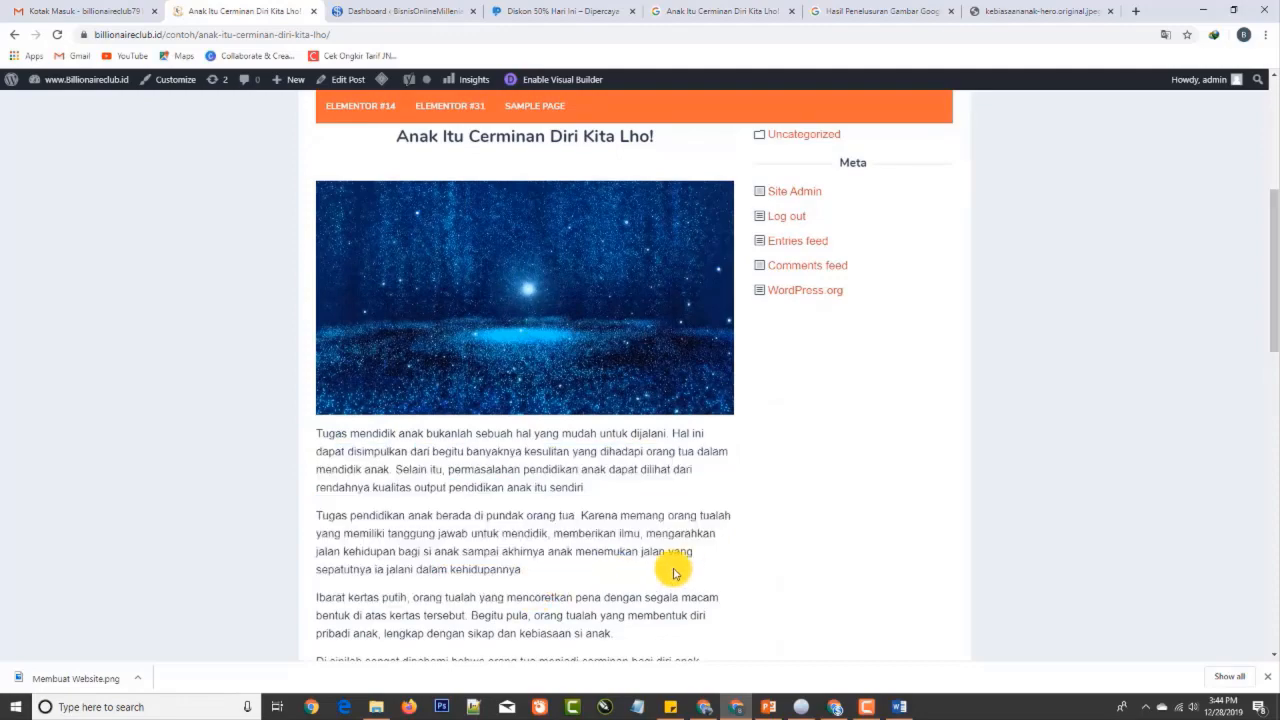
{"action": "scroll", "coordinate": [680, 570], "scroll_direction": "up", "scroll_amount": 3}
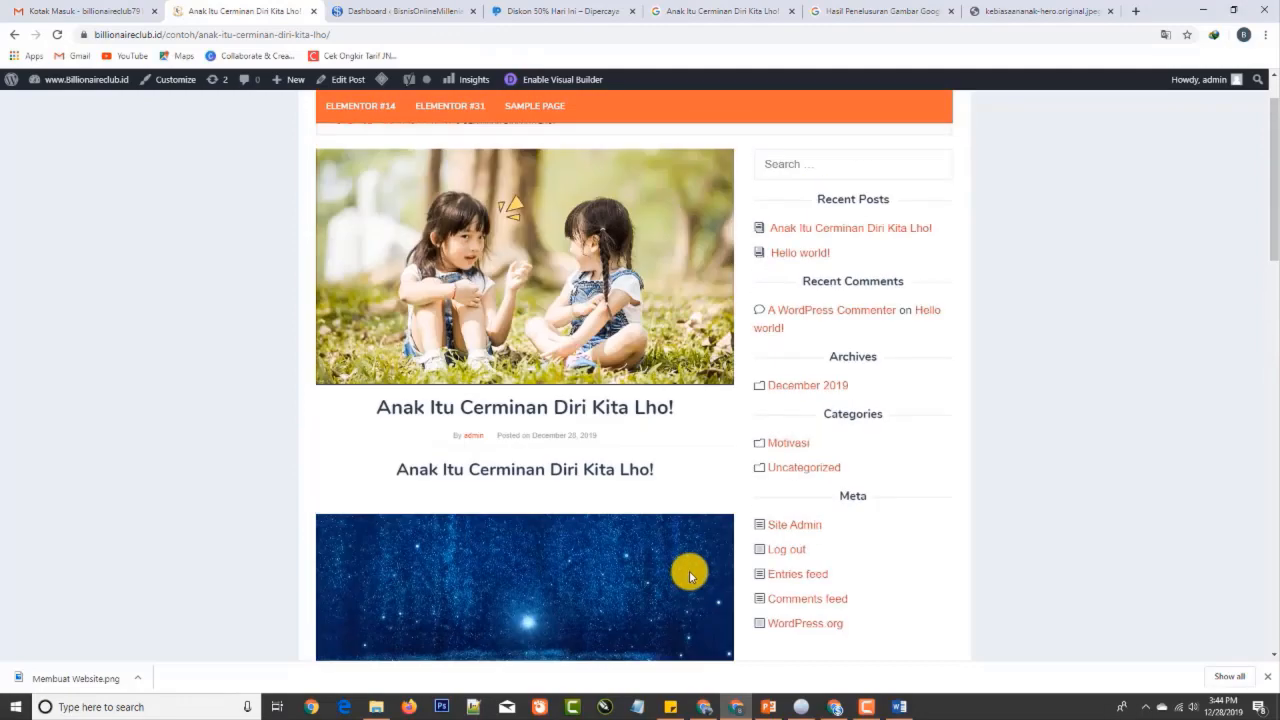
{"action": "scroll", "coordinate": [571, 523], "scroll_direction": "down", "scroll_amount": 5}
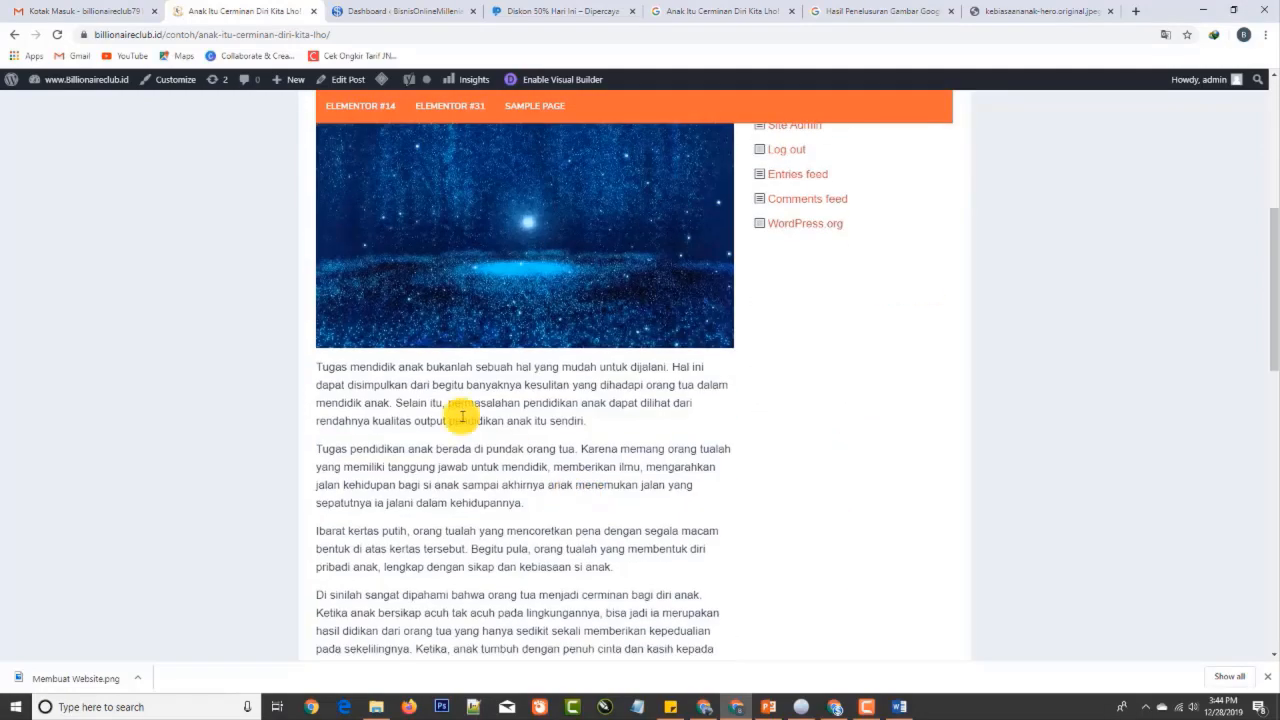
{"action": "left_click_drag", "start_coordinate": [323, 367], "coordinate": [316, 367]}
{"action": "left_click_drag", "start_coordinate": [439, 431], "coordinate": [645, 574]}
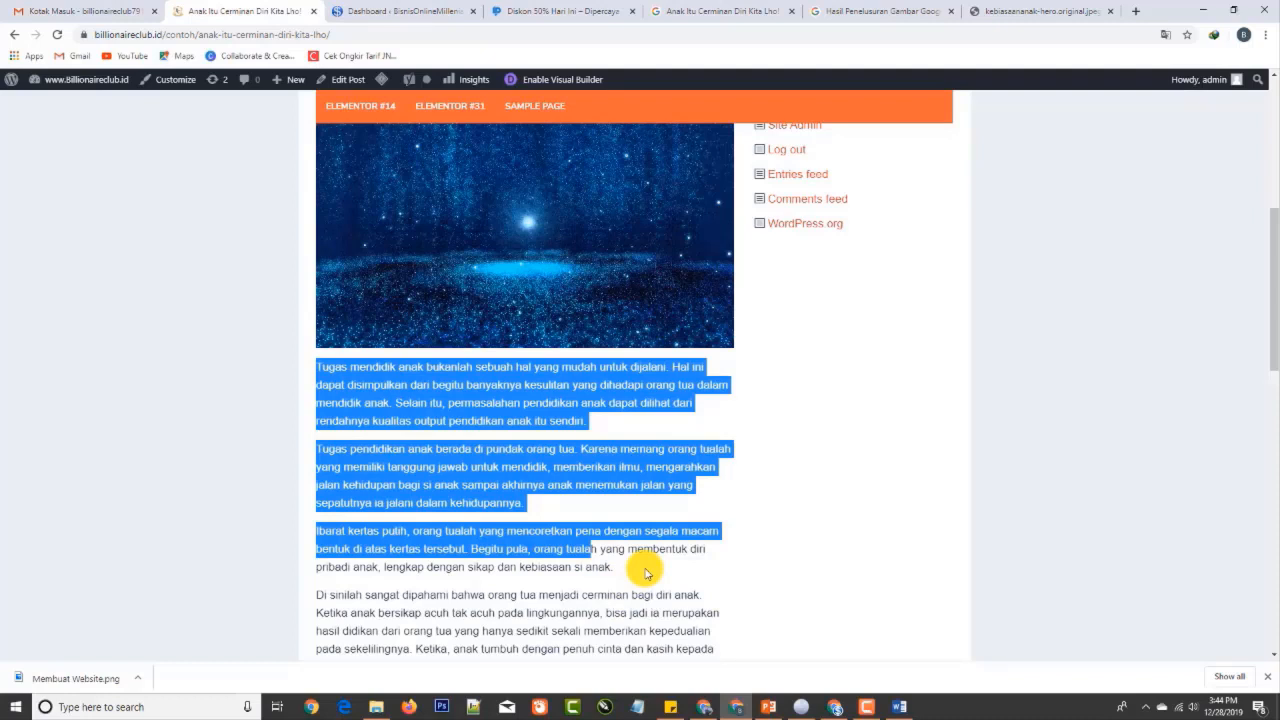
{"action": "scroll", "coordinate": [780, 420], "scroll_direction": "up", "scroll_amount": 5}
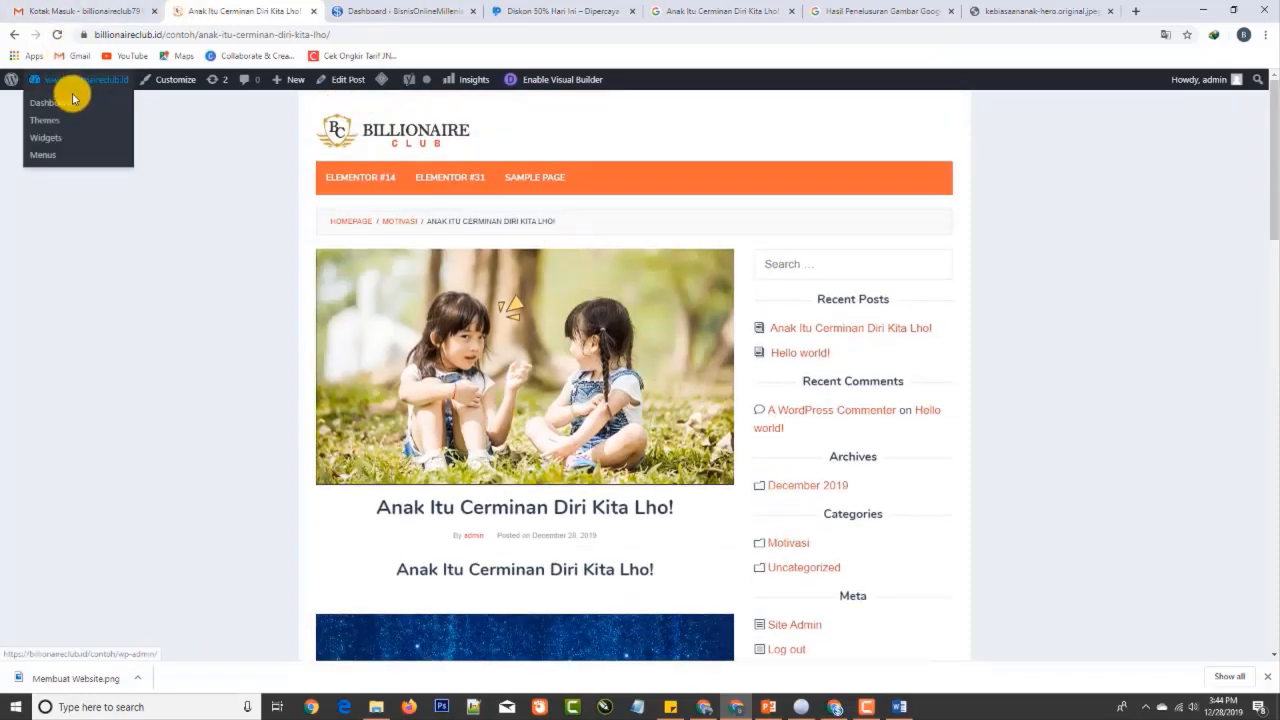
{"action": "left_click", "coordinate": [72, 103]}
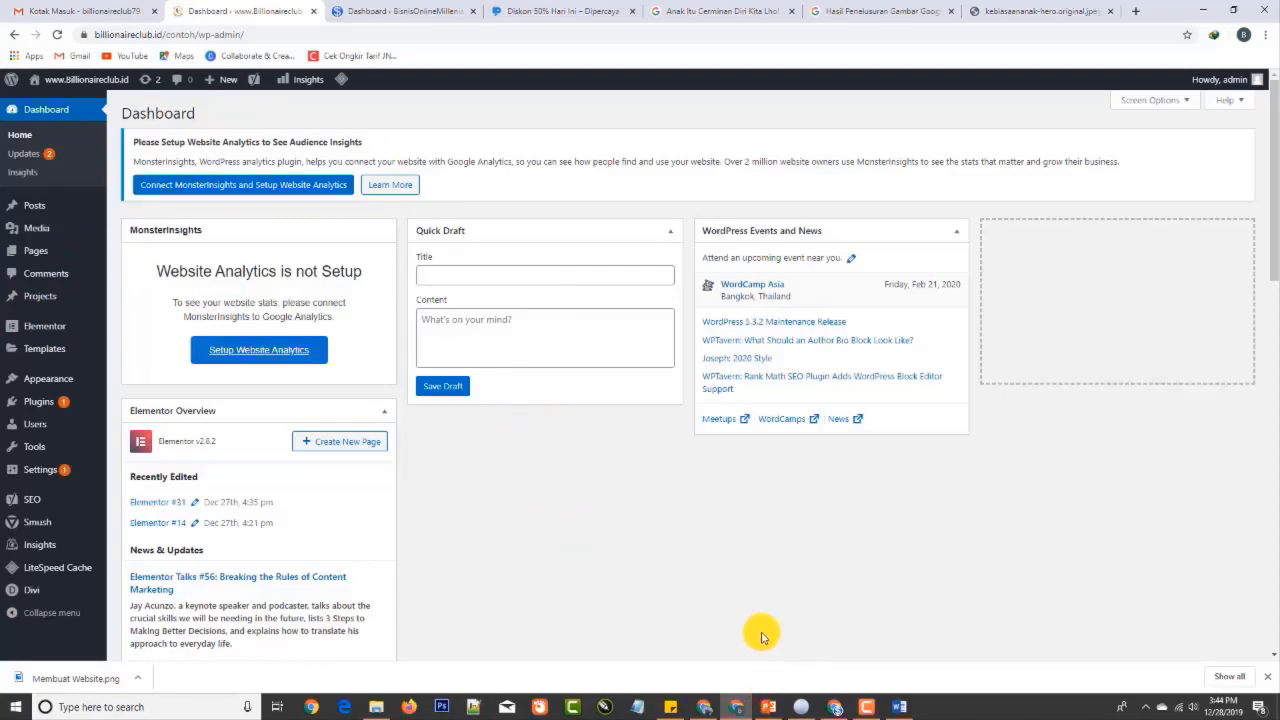
Switch to the other Chrome window, examine the personal profile page's banner, gallery, project and article sections, and return to the dashboard
{"action": "left_click", "coordinate": [704, 707]}
{"action": "scroll", "coordinate": [600, 330], "scroll_direction": "up", "scroll_amount": 5}
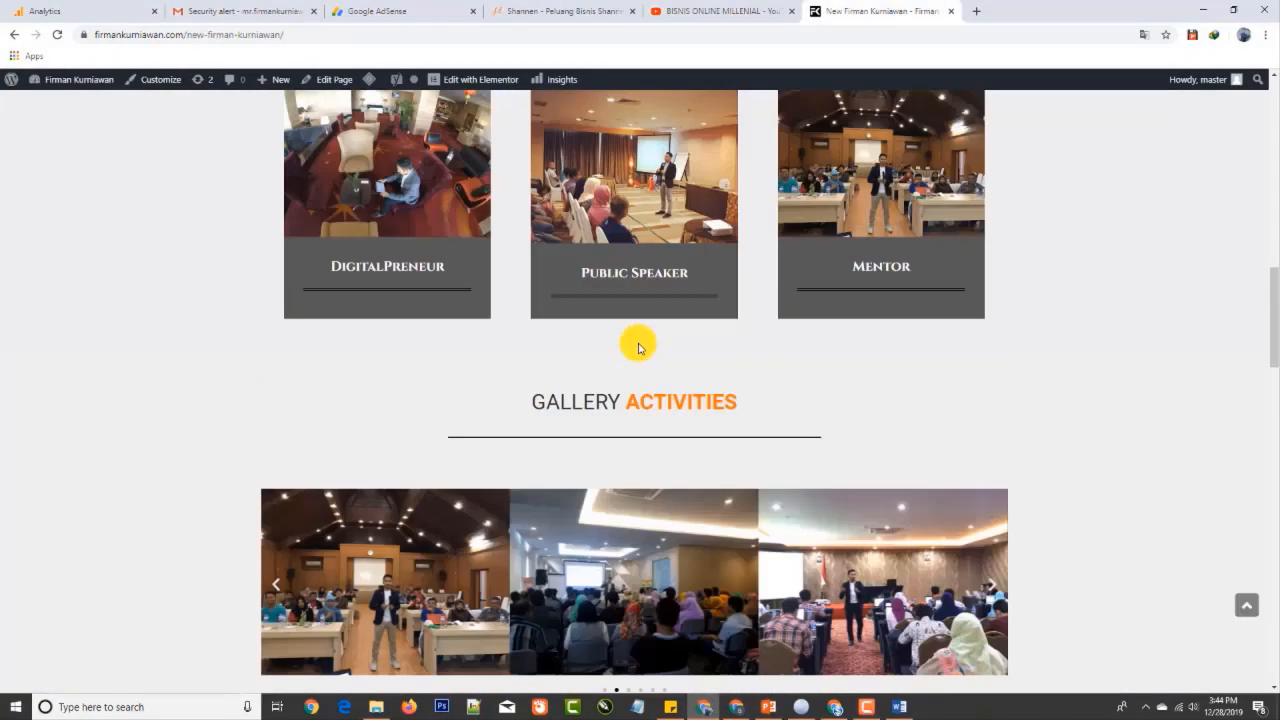
{"action": "scroll", "coordinate": [638, 348], "scroll_direction": "up", "scroll_amount": 15}
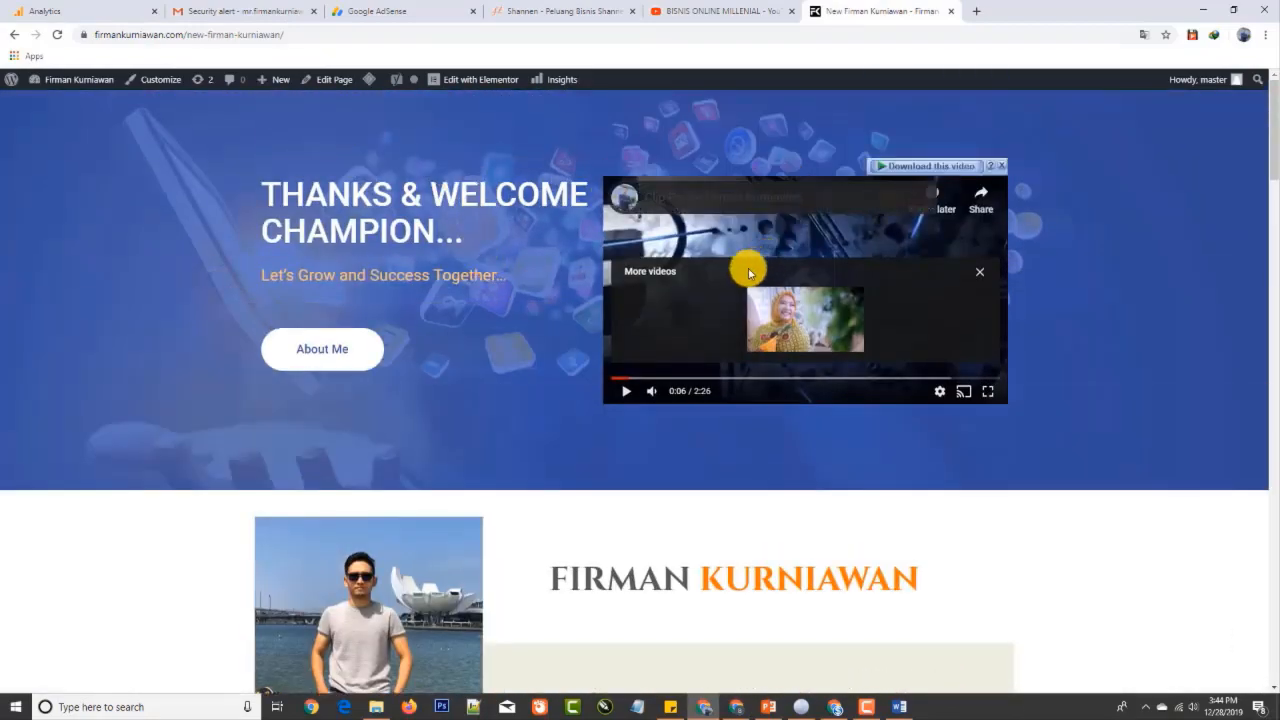
{"action": "scroll", "coordinate": [749, 273], "scroll_direction": "down", "scroll_amount": 12}
{"action": "scroll", "coordinate": [620, 300], "scroll_direction": "down", "scroll_amount": 11}
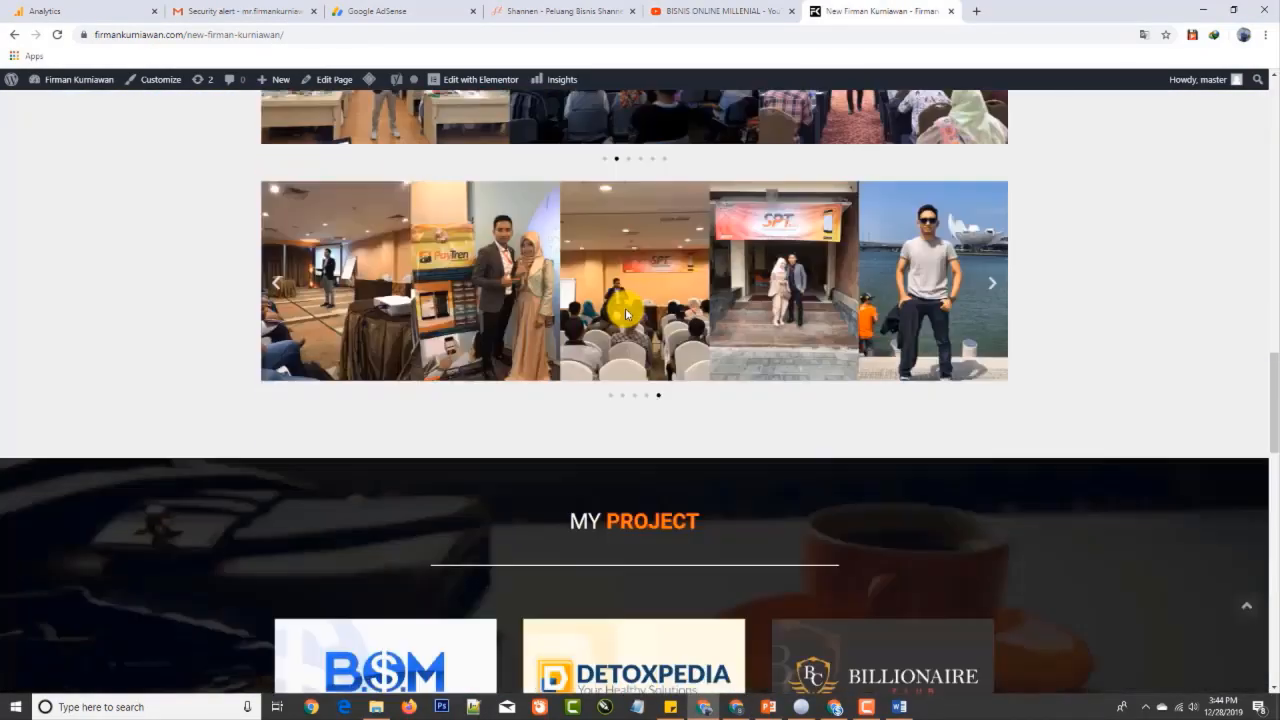
{"action": "scroll", "coordinate": [586, 360], "scroll_direction": "up", "scroll_amount": 1}
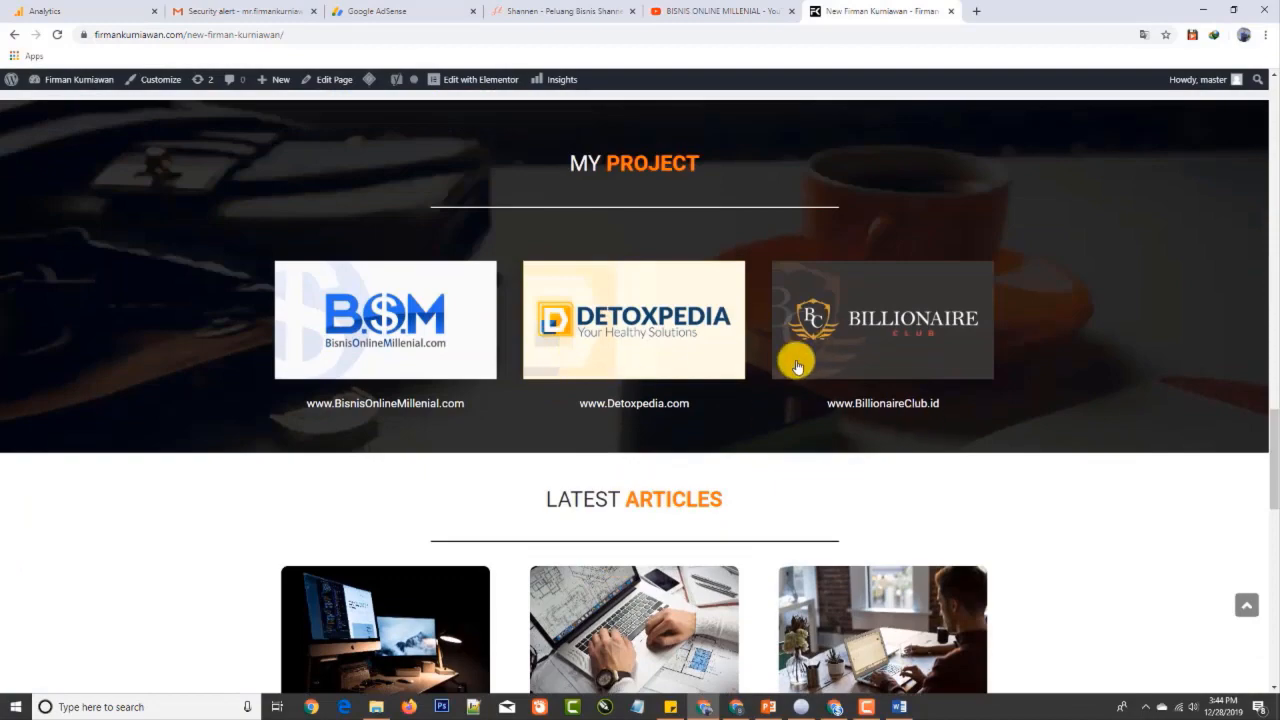
{"action": "scroll", "coordinate": [790, 365], "scroll_direction": "down", "scroll_amount": 3}
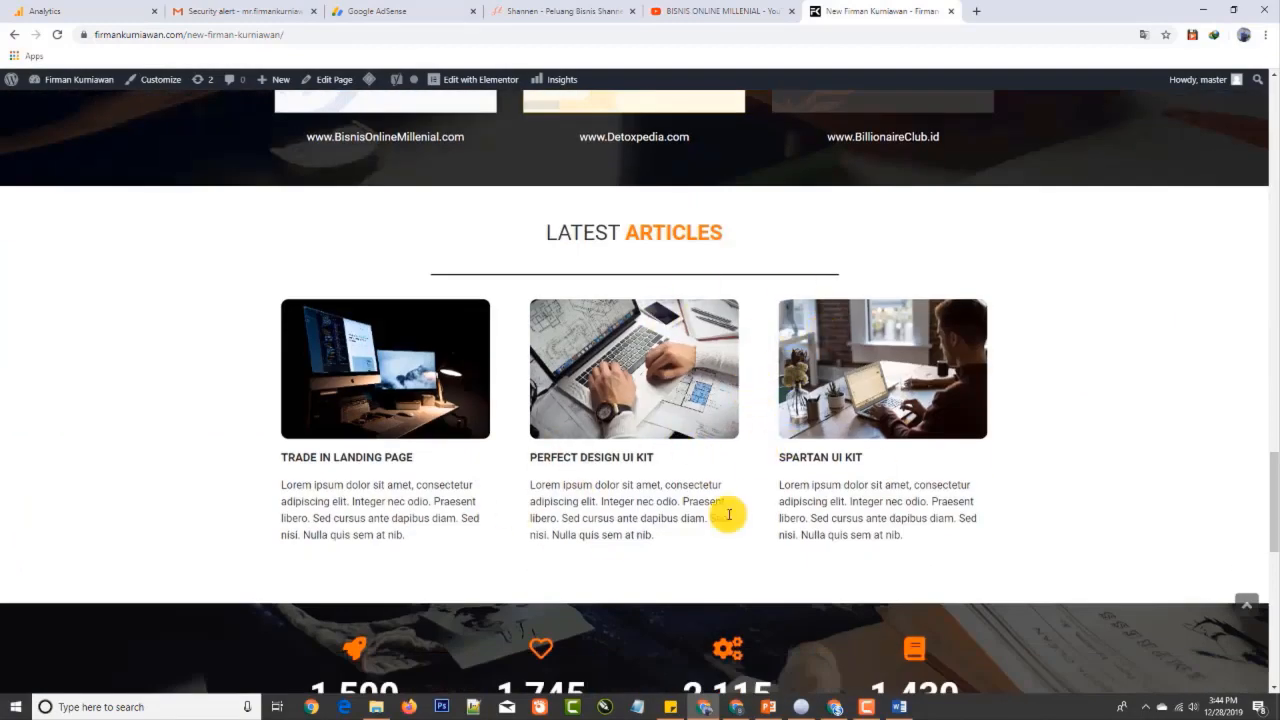
{"action": "scroll", "coordinate": [931, 578], "scroll_direction": "up", "scroll_amount": 9}
{"action": "scroll", "coordinate": [920, 572], "scroll_direction": "up", "scroll_amount": 20}
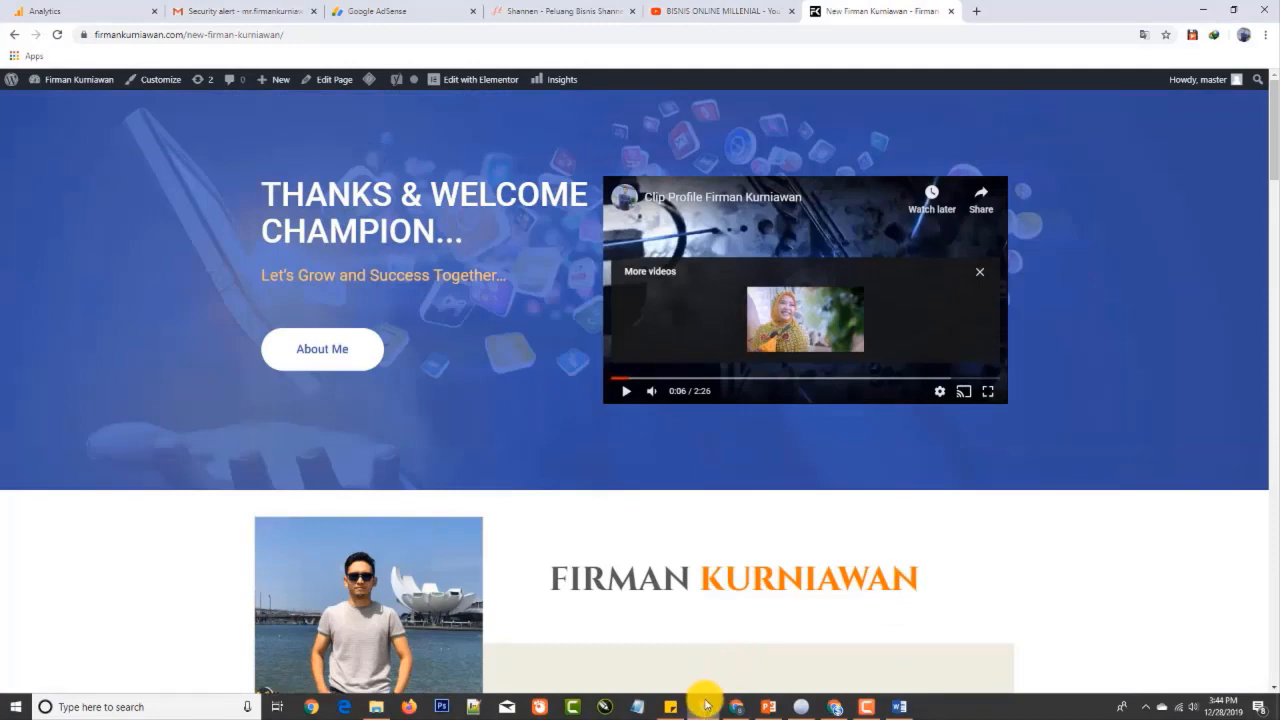
{"action": "left_click", "coordinate": [704, 712]}
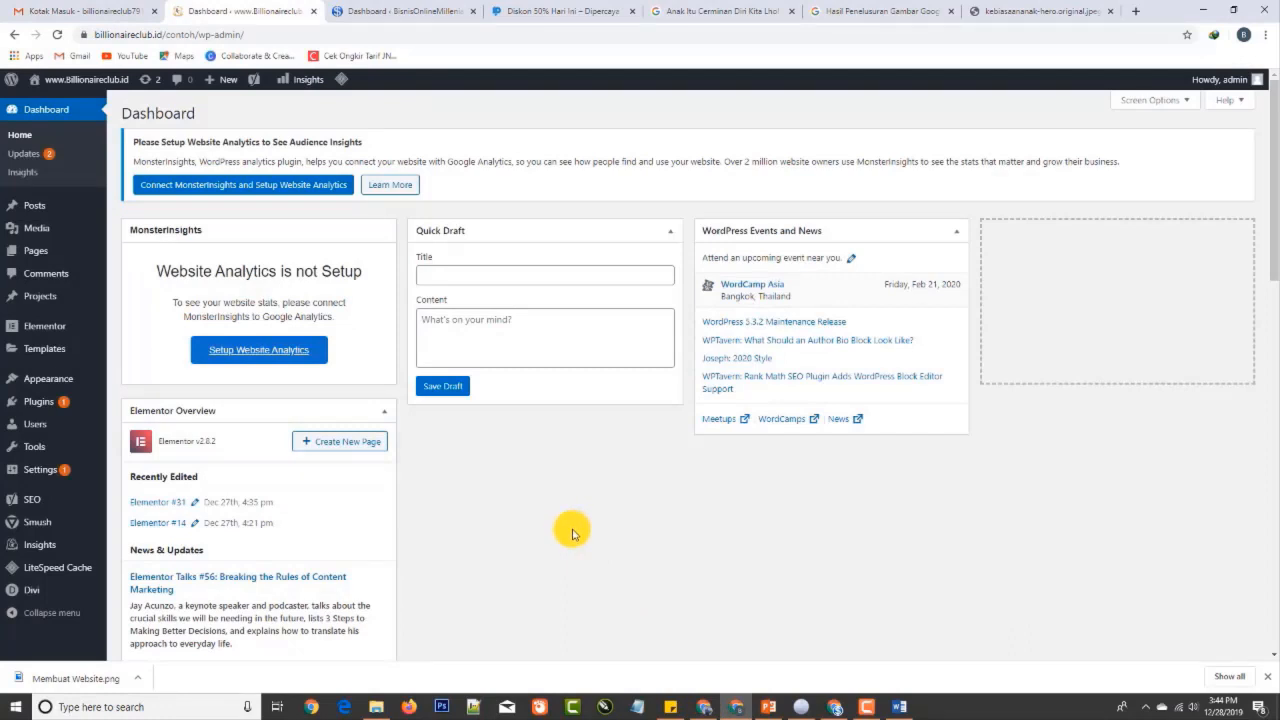
Add a new page titled "Bisnis Contoh" and enable the Divi Builder for it
{"action": "mouse_move", "coordinate": [30, 250]}
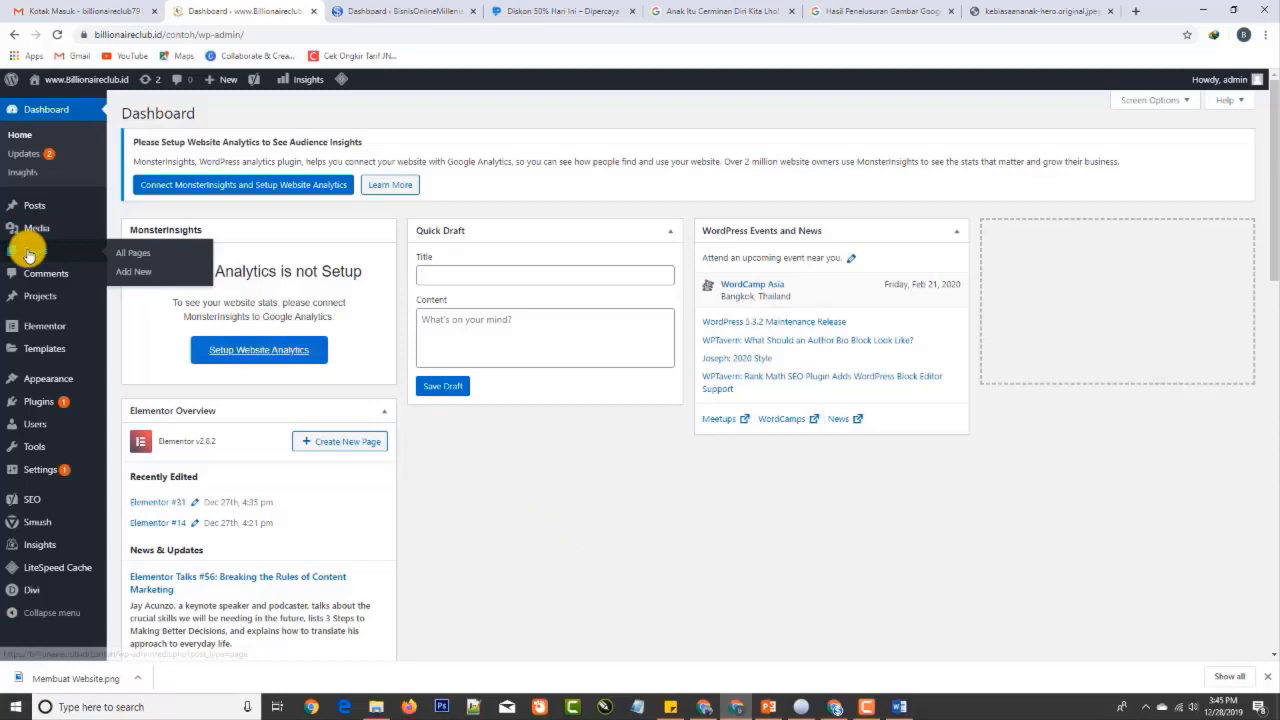
{"action": "left_click", "coordinate": [148, 274]}
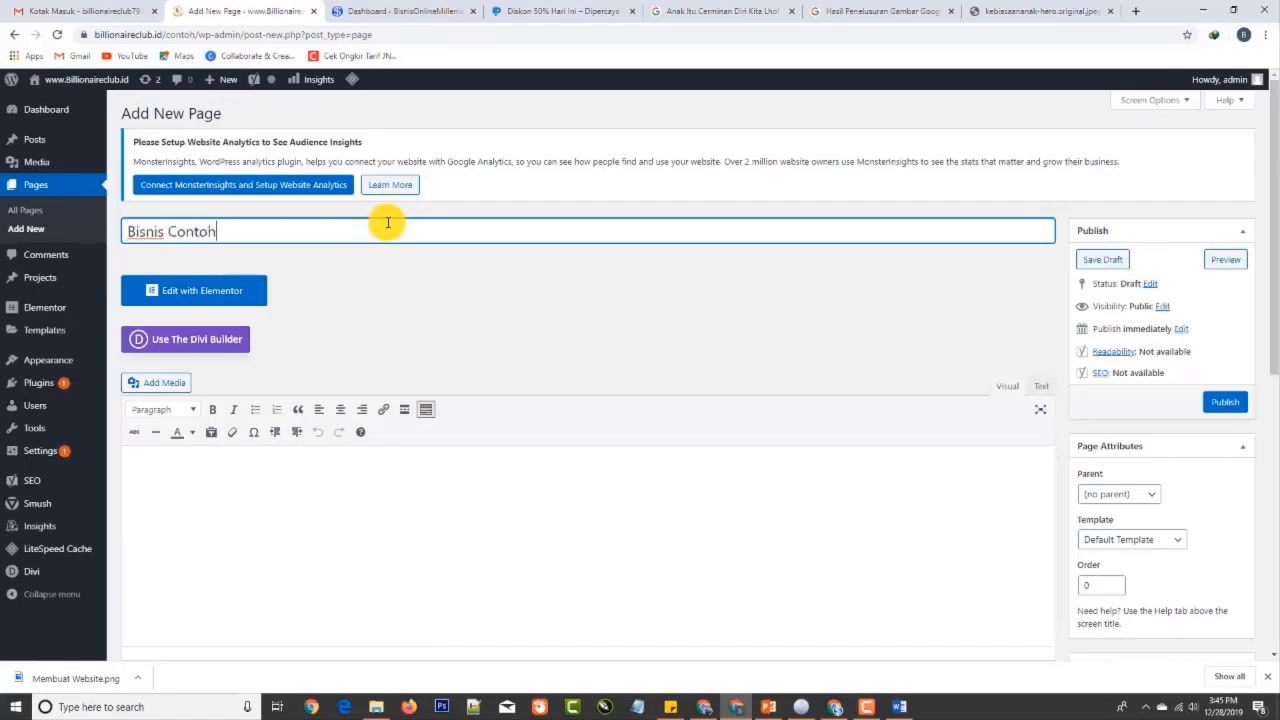
{"action": "left_click", "coordinate": [391, 285]}
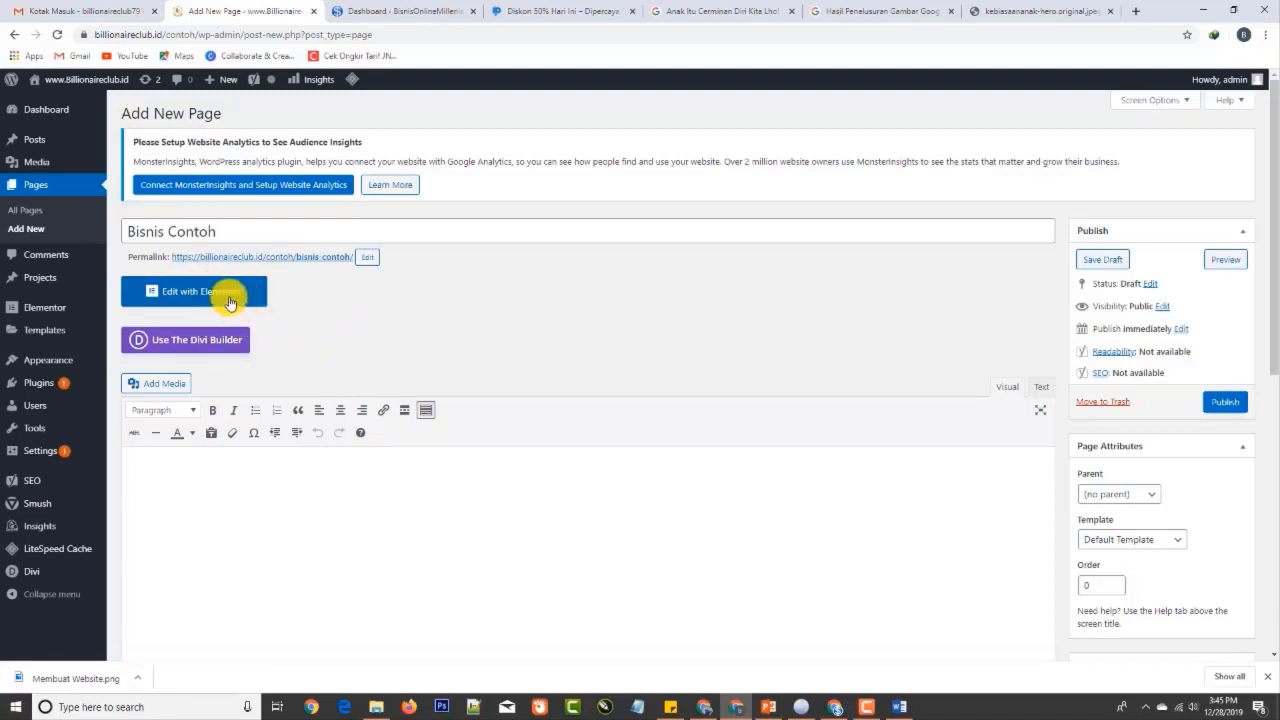
{"action": "left_click", "coordinate": [229, 338]}
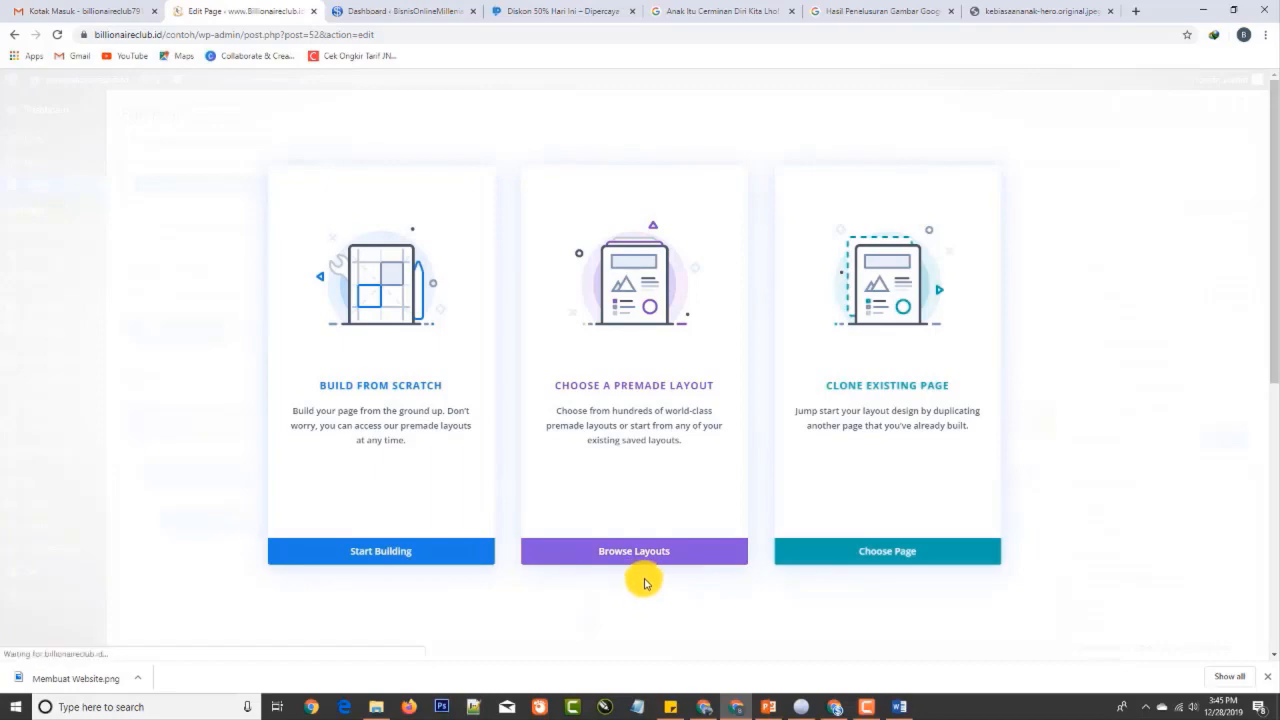
Browse Divi's premade layout packs for the page and close the library without loading a layout
{"action": "left_click", "coordinate": [640, 549]}
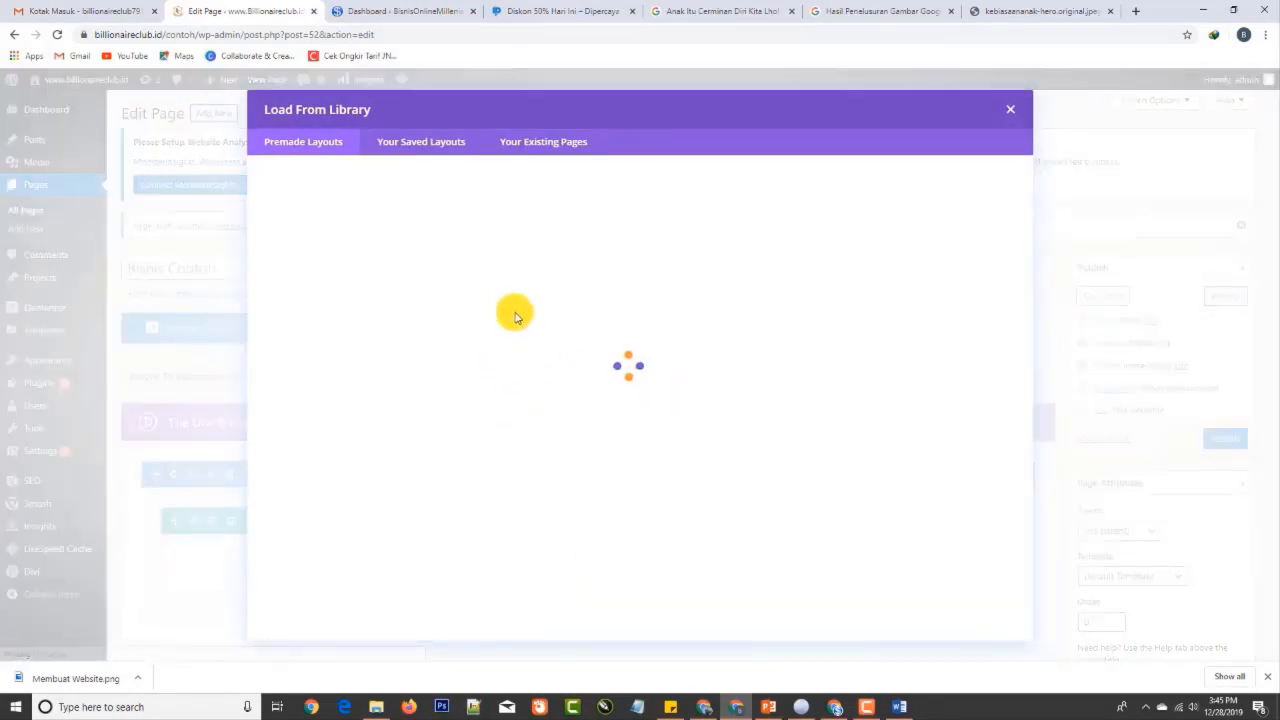
{"action": "scroll", "coordinate": [694, 429], "scroll_direction": "down", "scroll_amount": 6}
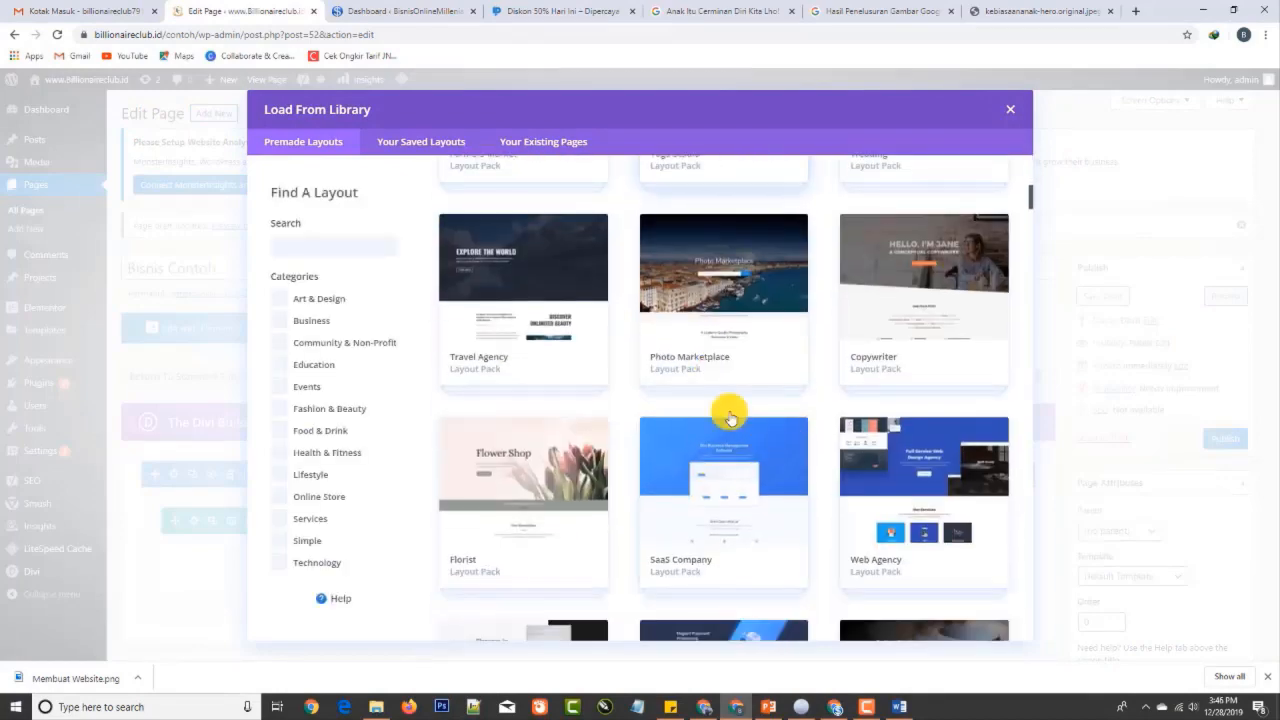
{"action": "scroll", "coordinate": [730, 418], "scroll_direction": "down", "scroll_amount": 10}
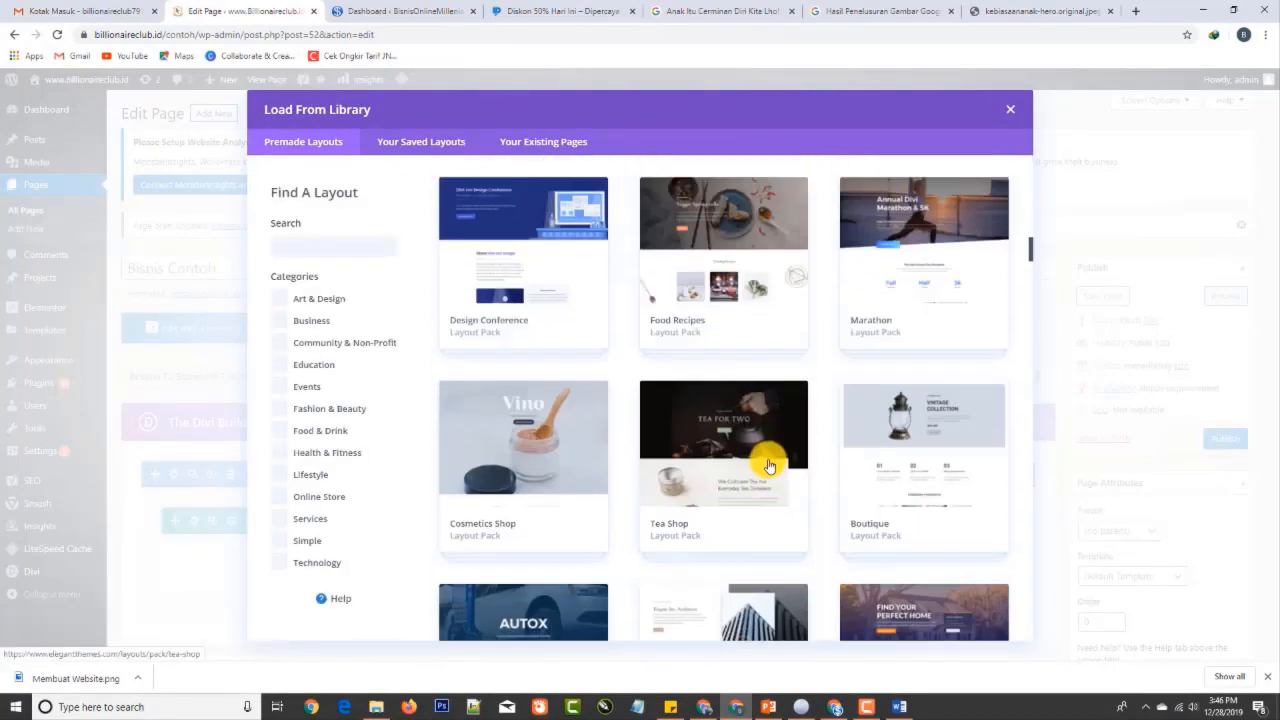
{"action": "scroll", "coordinate": [769, 466], "scroll_direction": "up", "scroll_amount": 15}
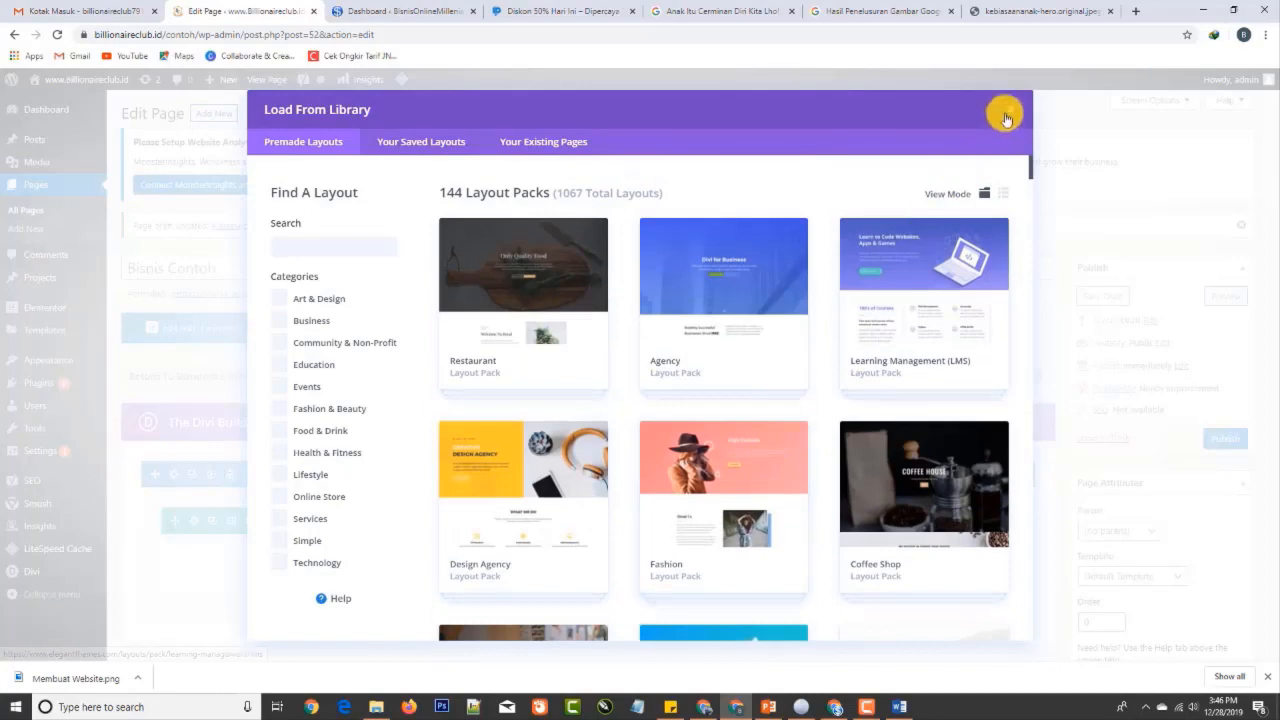
{"action": "left_click", "coordinate": [1005, 117]}
Go to the Divi Library and open the import options for layouts
{"action": "mouse_move", "coordinate": [81, 553]}
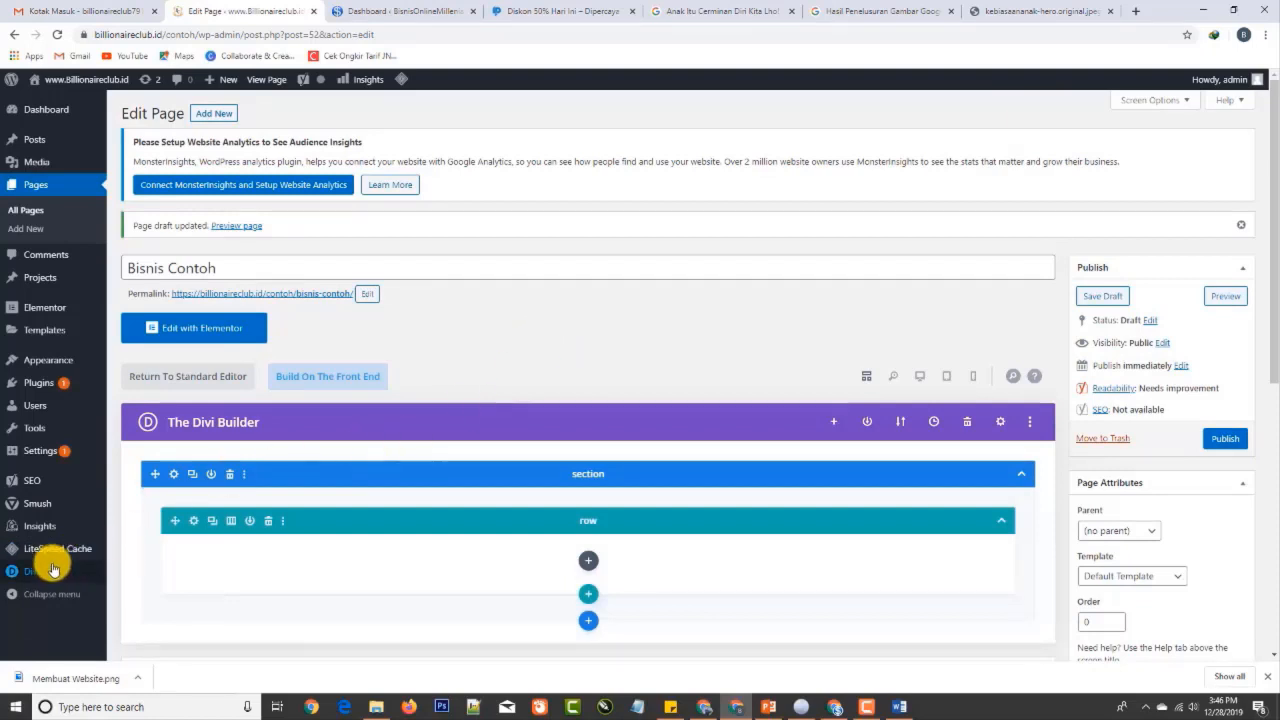
{"action": "mouse_move", "coordinate": [50, 570]}
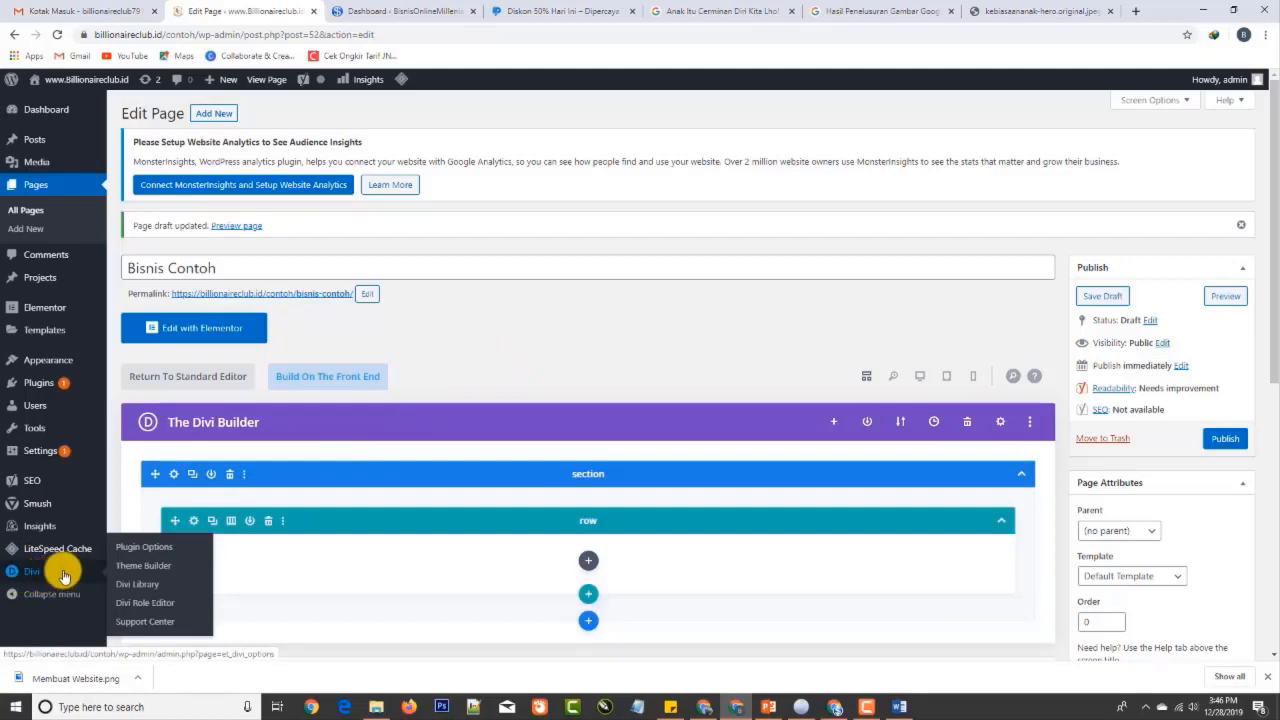
{"action": "left_click", "coordinate": [143, 594]}
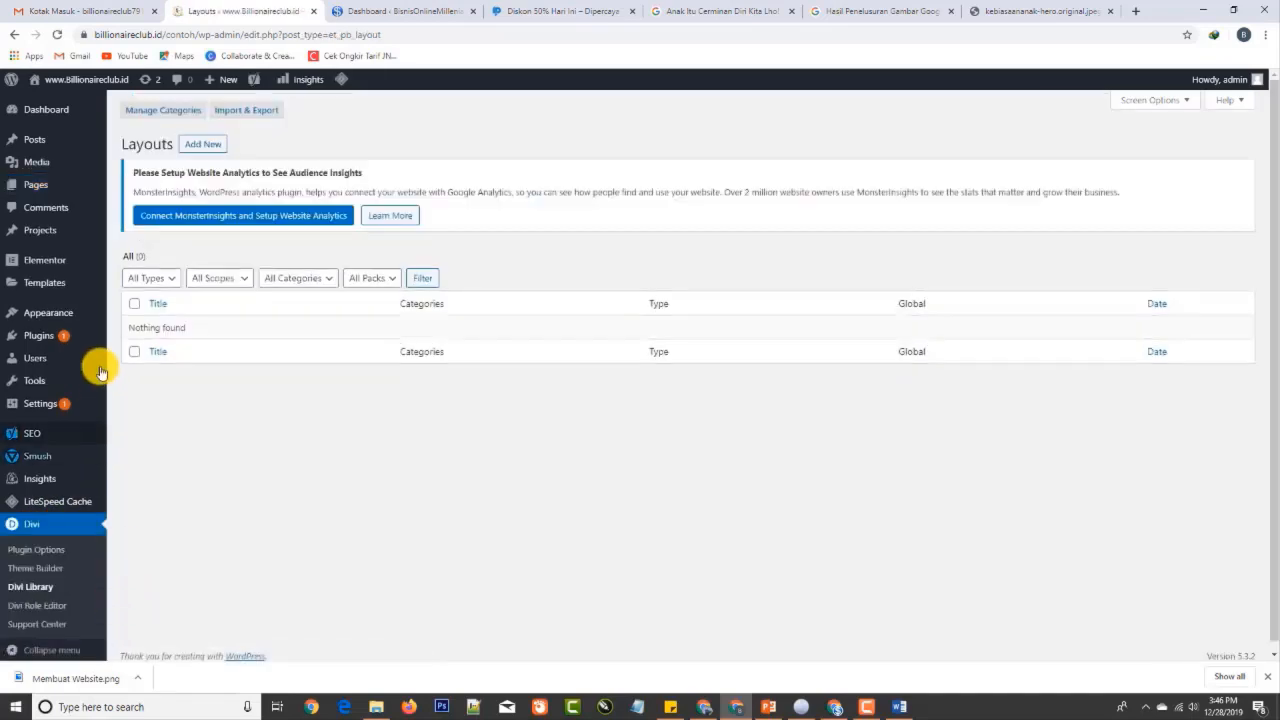
{"action": "left_click", "coordinate": [252, 116]}
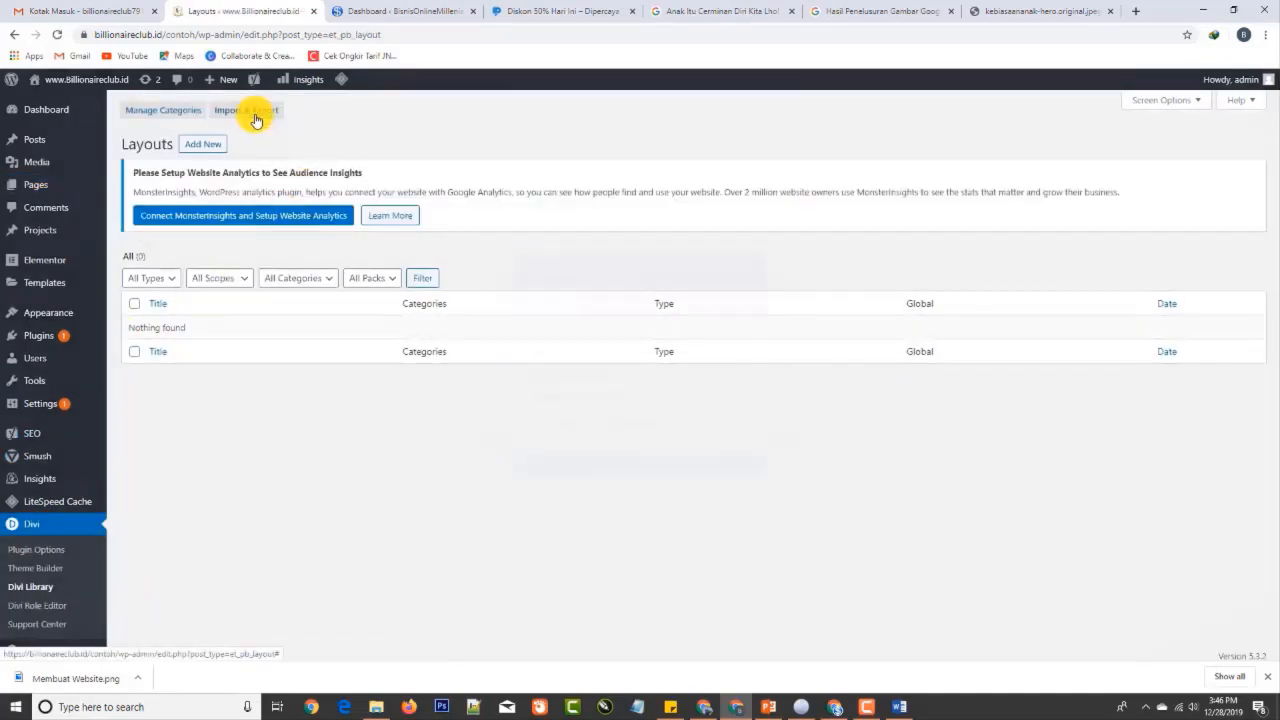
{"action": "left_click", "coordinate": [603, 298]}
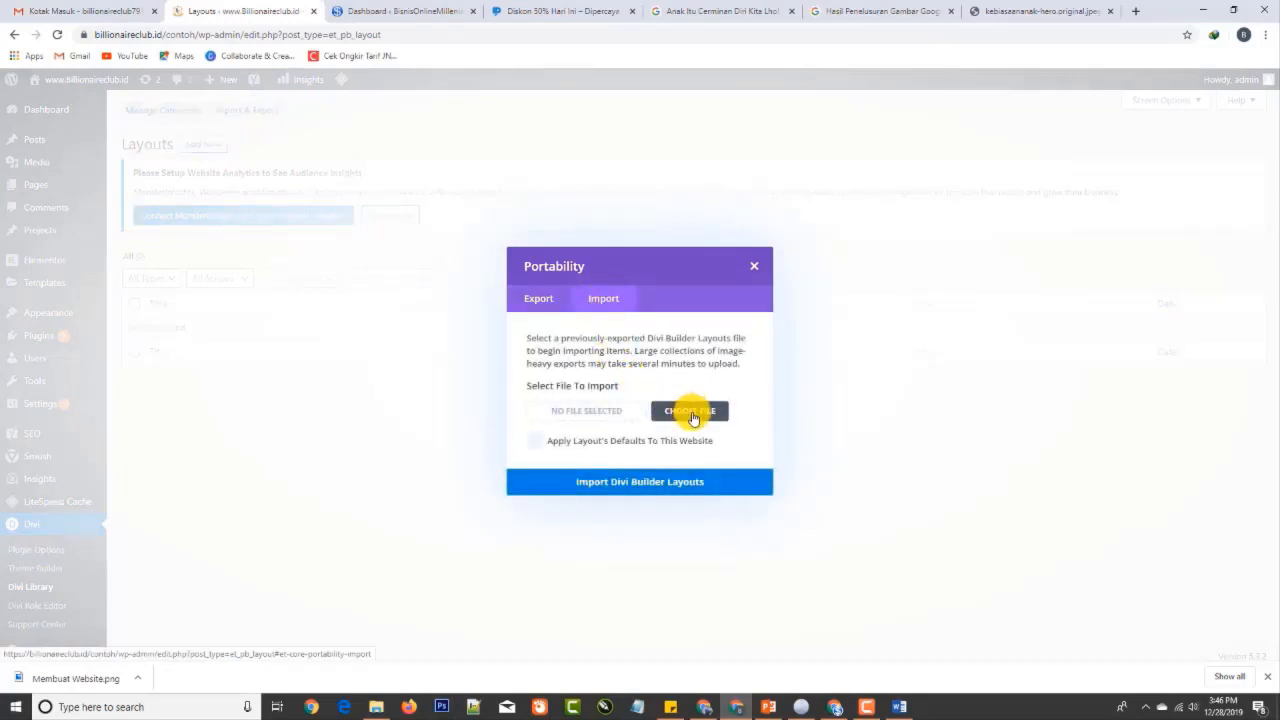
Import "digital-marketing-home-page.json" from the Digital Marketing folder under Divi > Layouts into the Divi Library, without applying the layout's defaults
{"action": "left_click", "coordinate": [693, 418]}
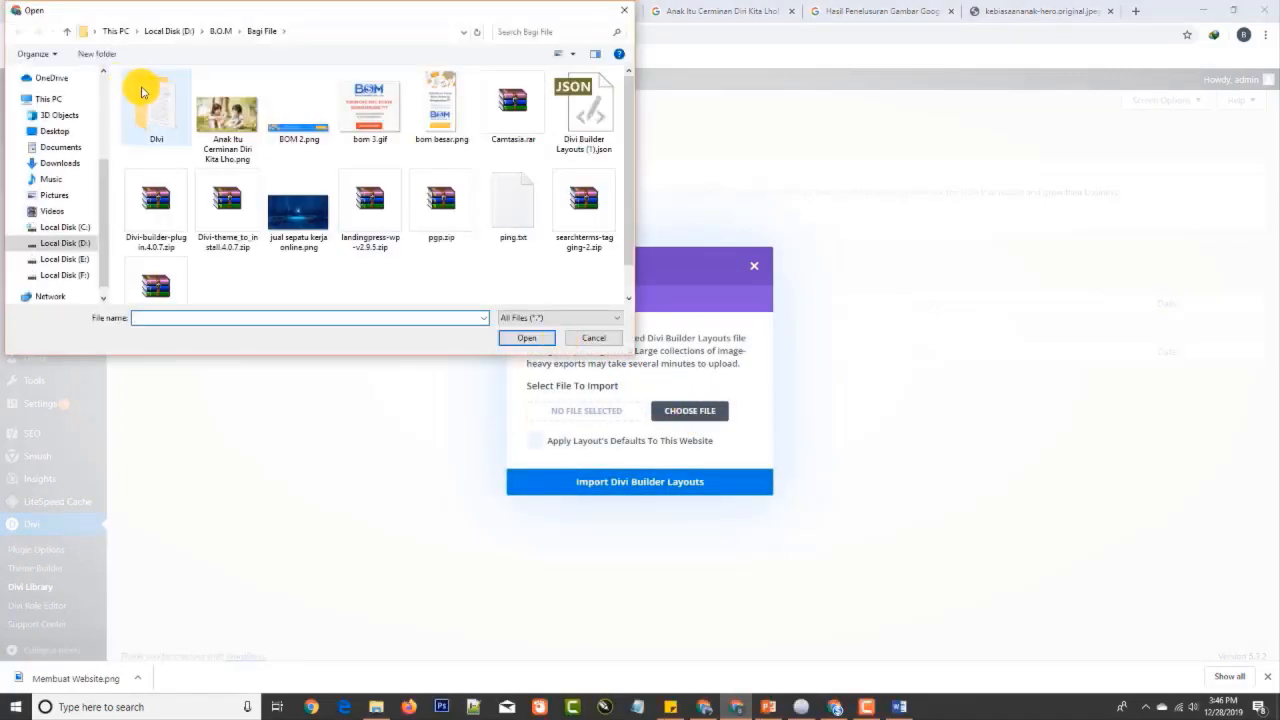
{"action": "double_click", "coordinate": [150, 97]}
{"action": "double_click", "coordinate": [155, 96]}
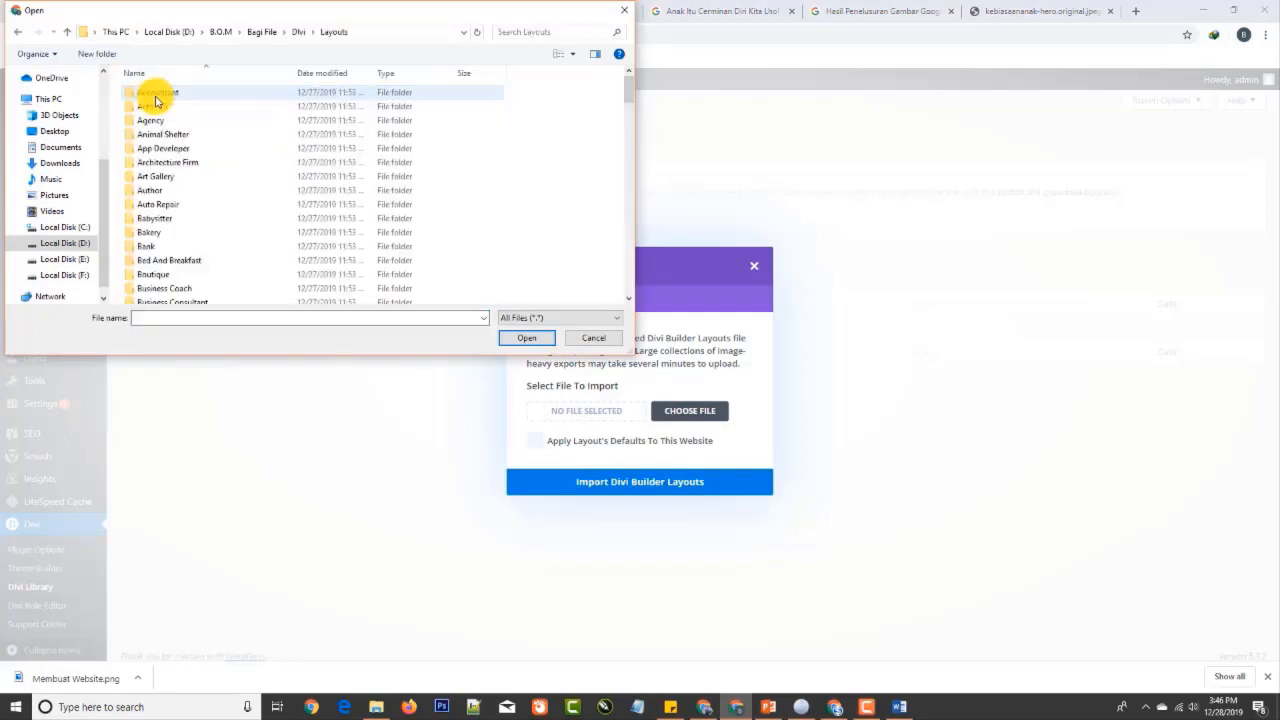
{"action": "scroll", "coordinate": [230, 220], "scroll_direction": "down", "scroll_amount": 5}
{"action": "scroll", "coordinate": [211, 257], "scroll_direction": "down", "scroll_amount": 4}
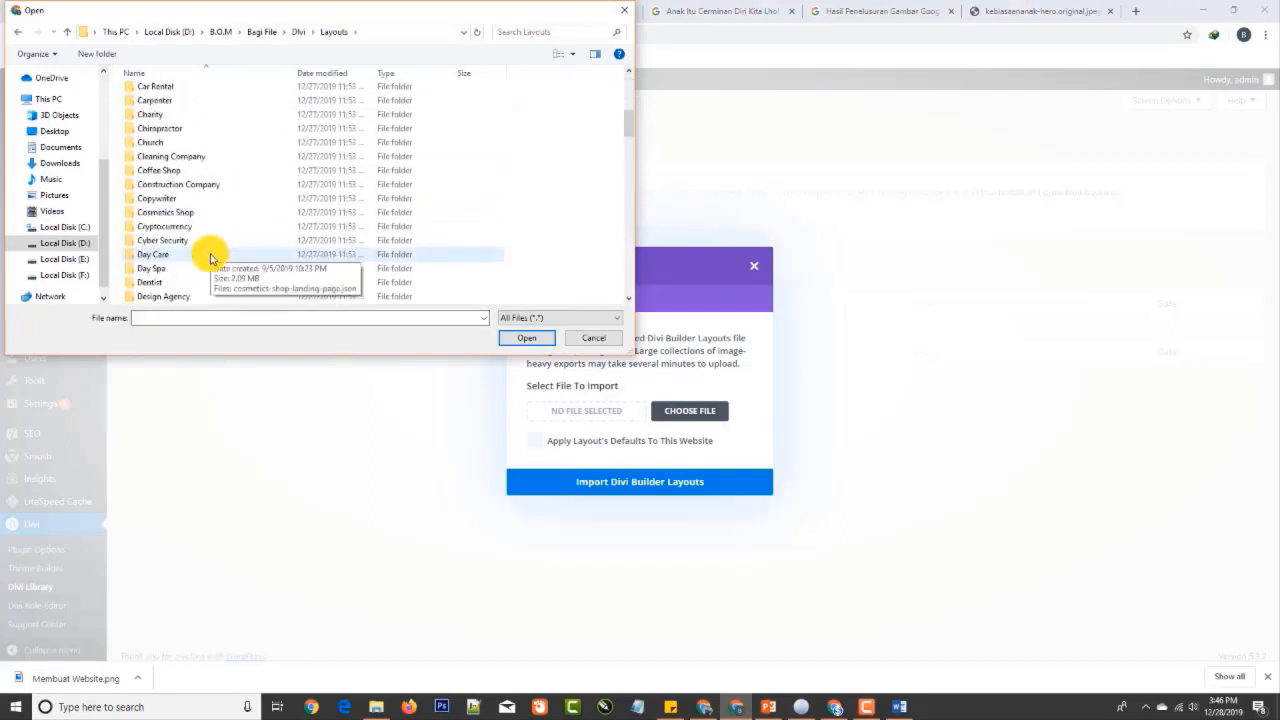
{"action": "double_click", "coordinate": [190, 240]}
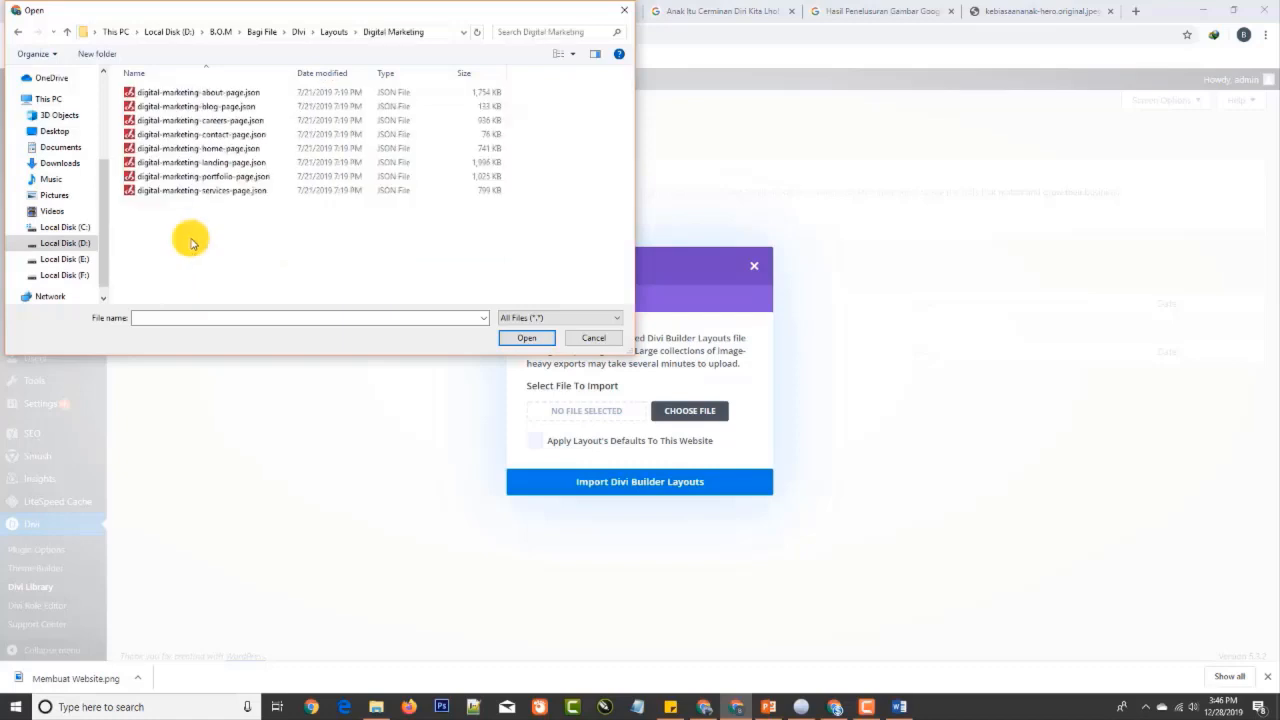
{"action": "double_click", "coordinate": [216, 150]}
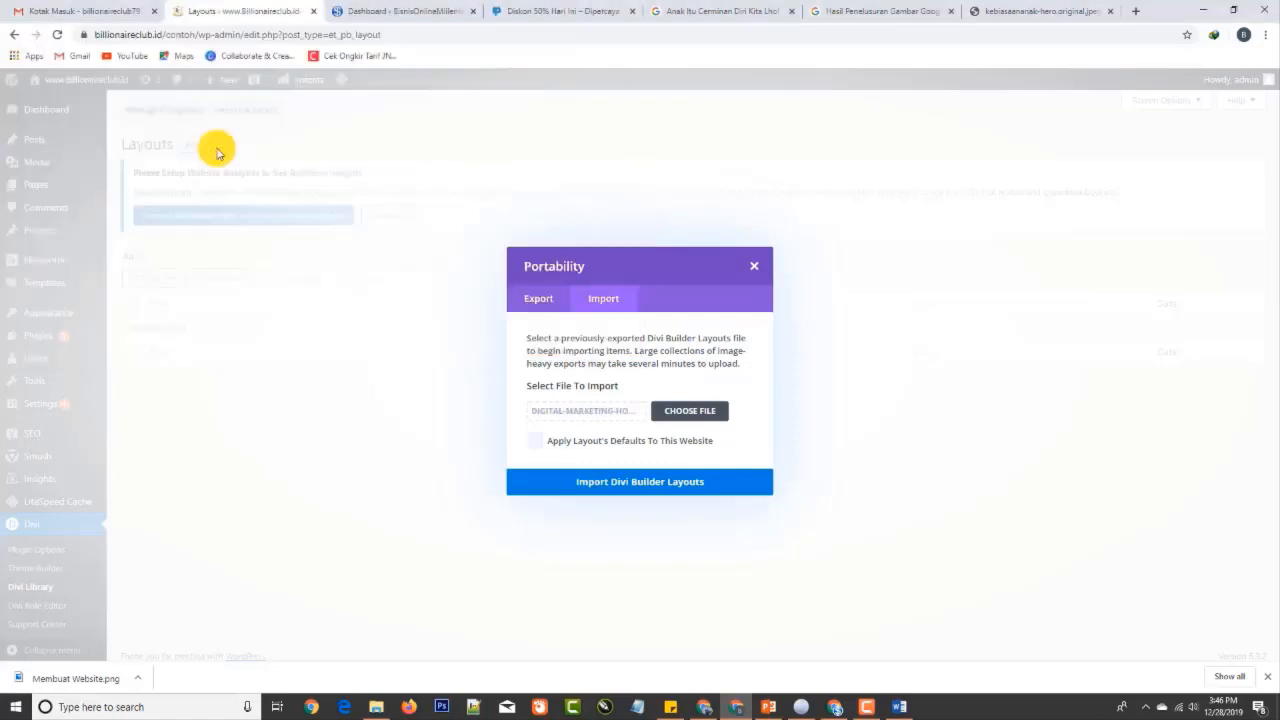
{"action": "left_click", "coordinate": [674, 486]}
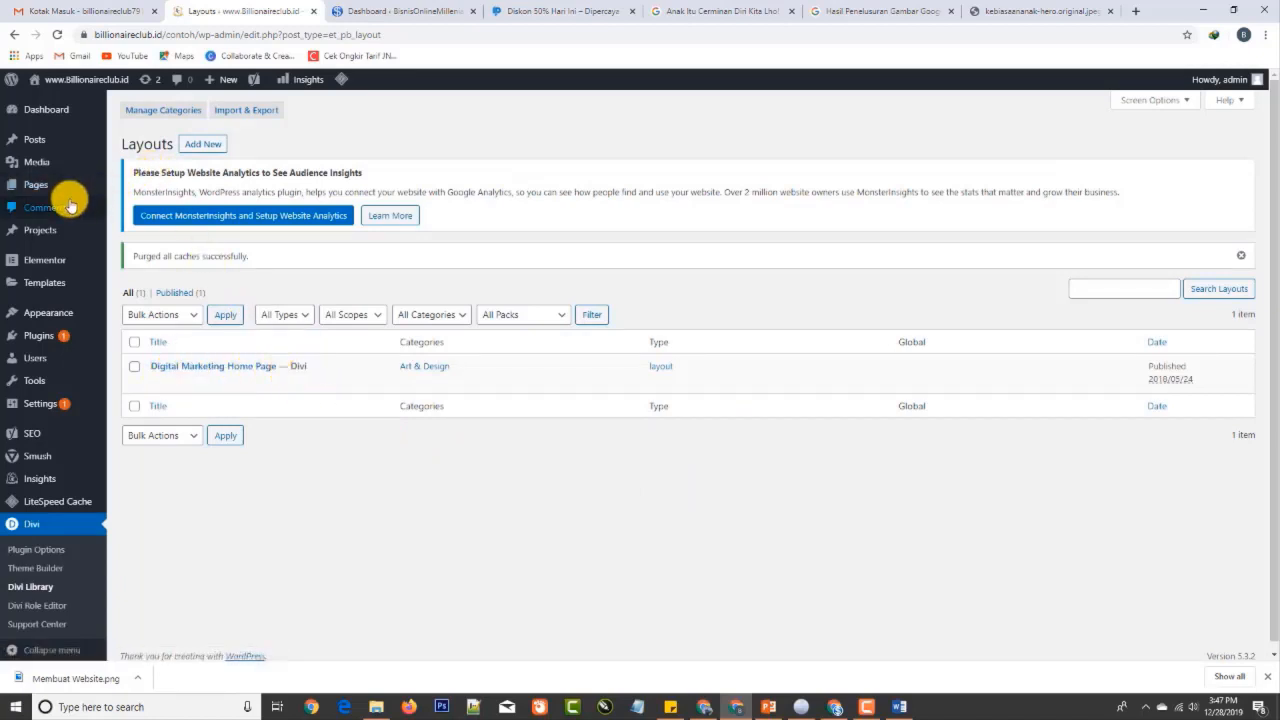
Start another new page from the Layouts screen and title it "Bisnis Contoh"
{"action": "mouse_move", "coordinate": [216, 81]}
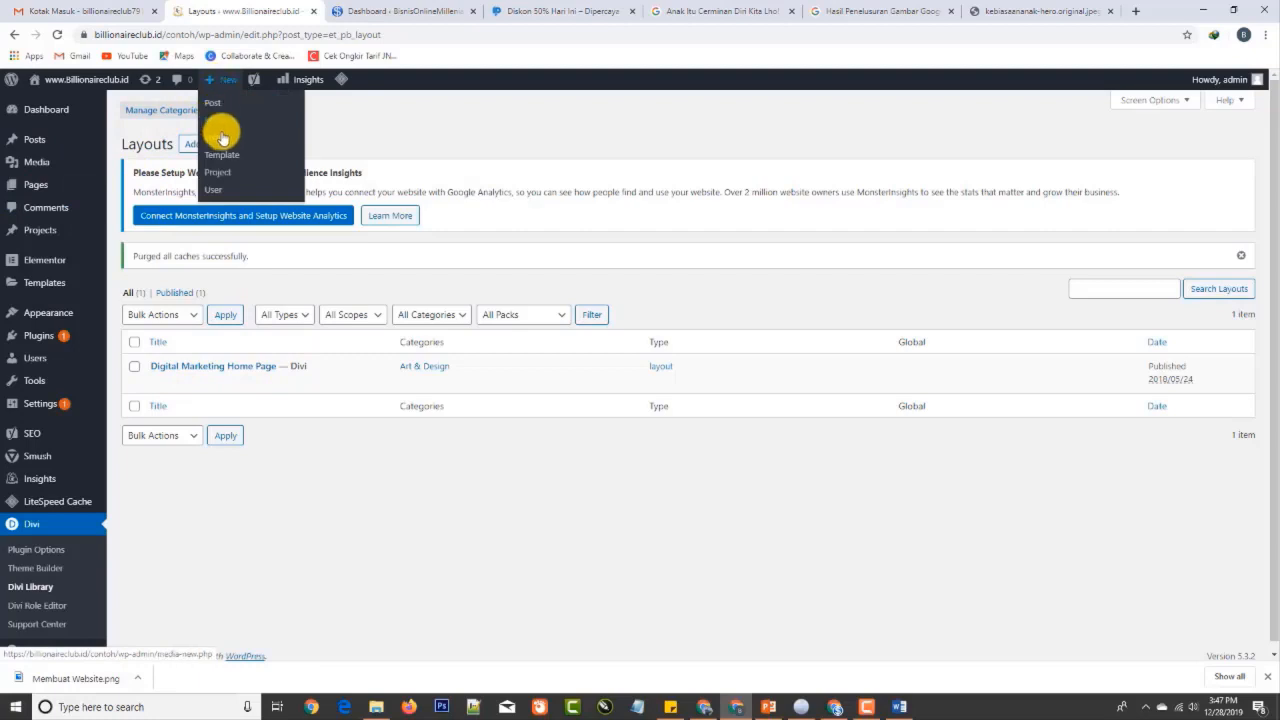
{"action": "left_click", "coordinate": [222, 137]}
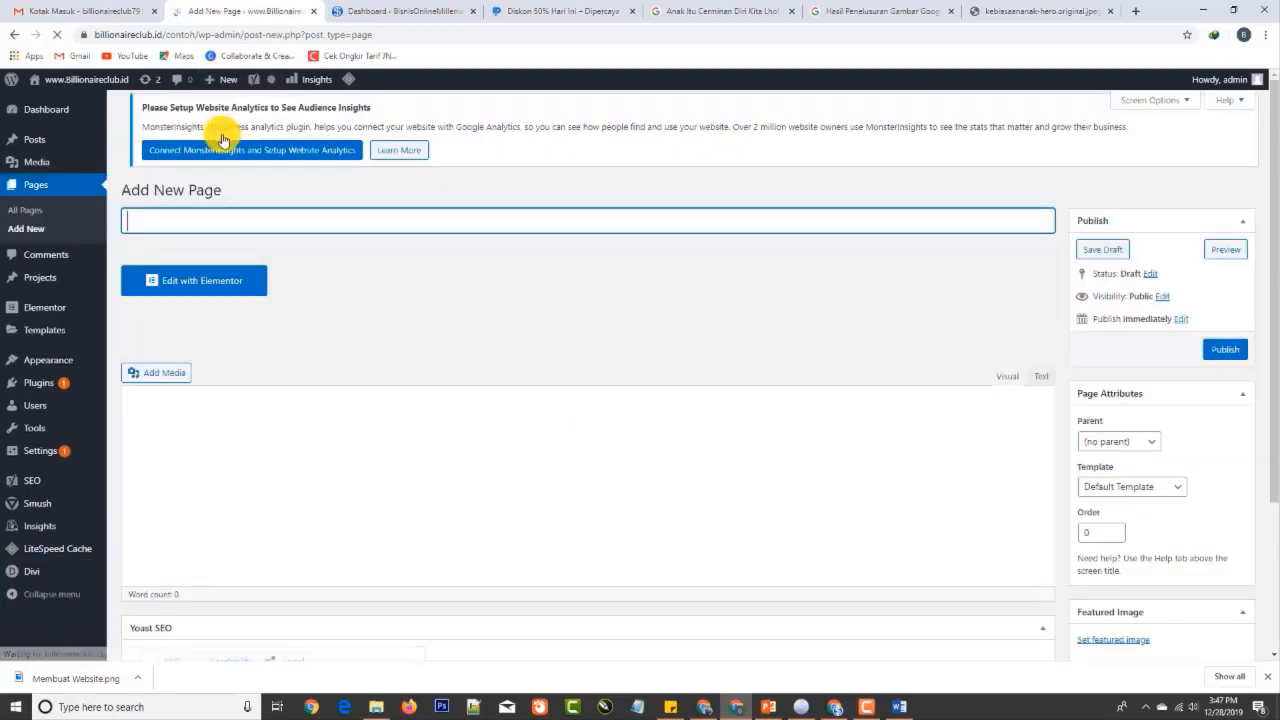
{"action": "type", "text": "Bisnis Contoh"}
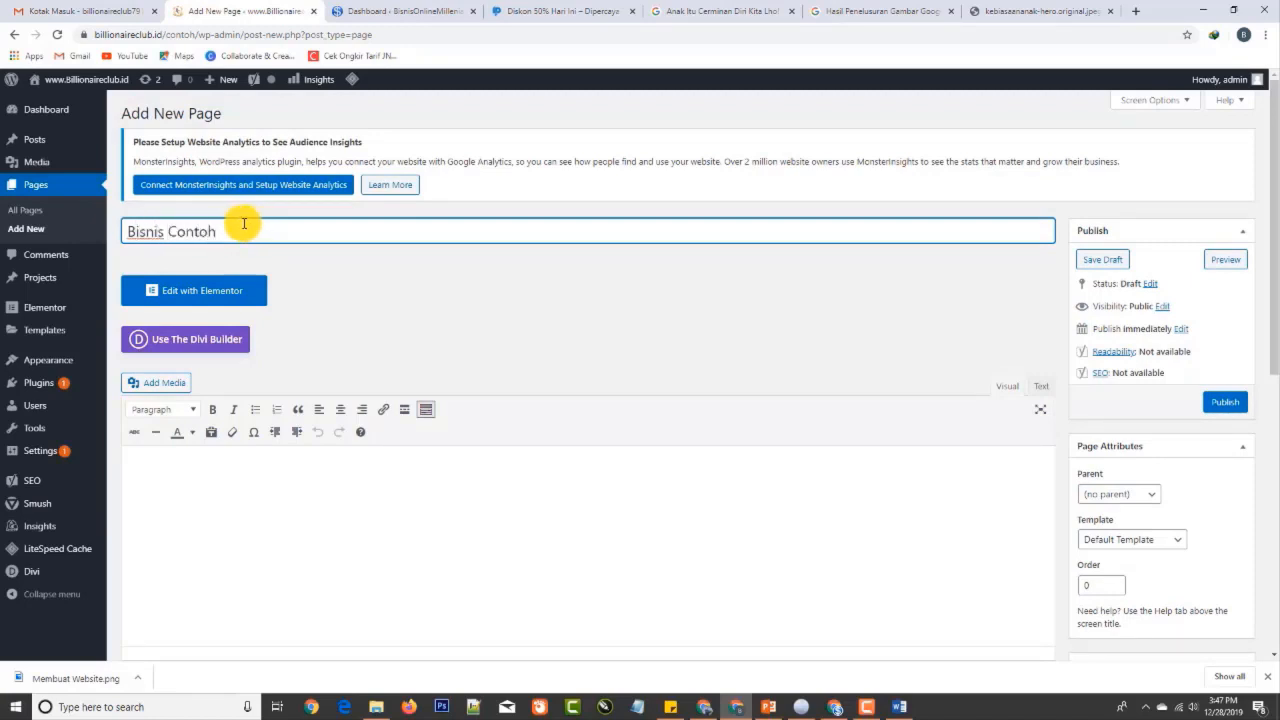
Enable the Divi Builder on the "Bisnis Contoh" page and load the saved "Digital Marketing Home Page" layout into it
{"action": "left_click", "coordinate": [199, 343]}
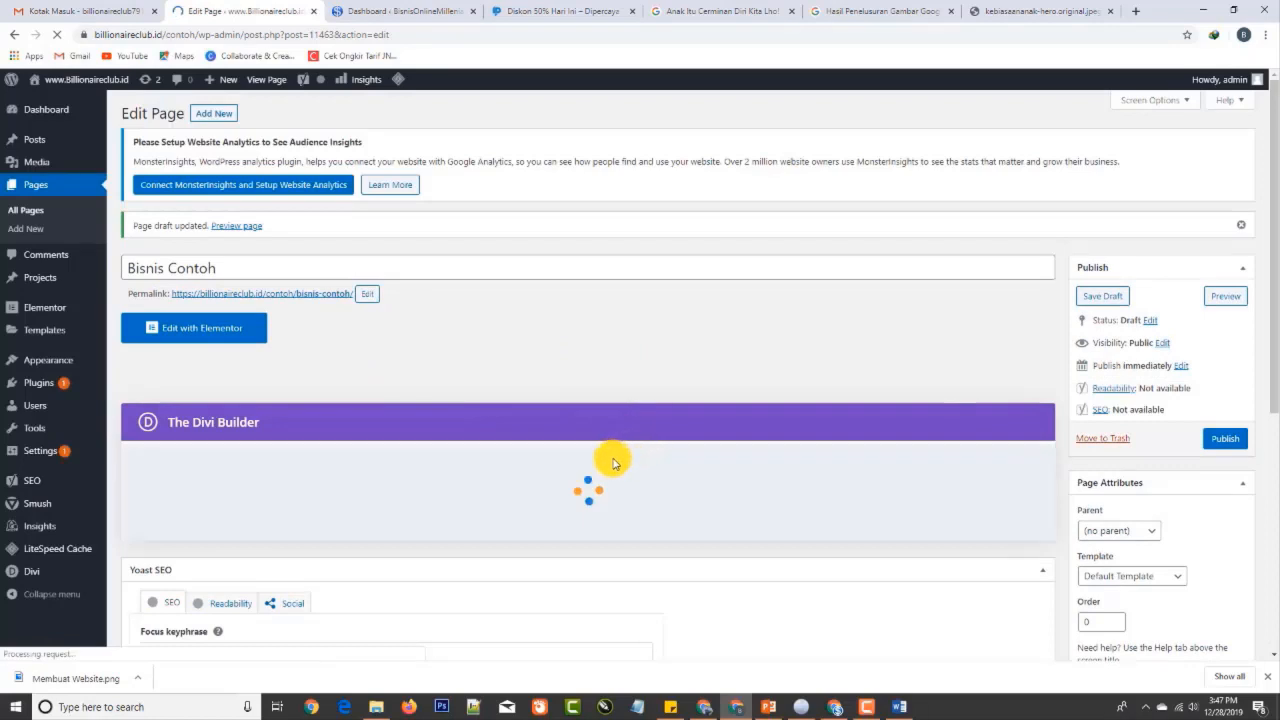
{"action": "left_click", "coordinate": [415, 141]}
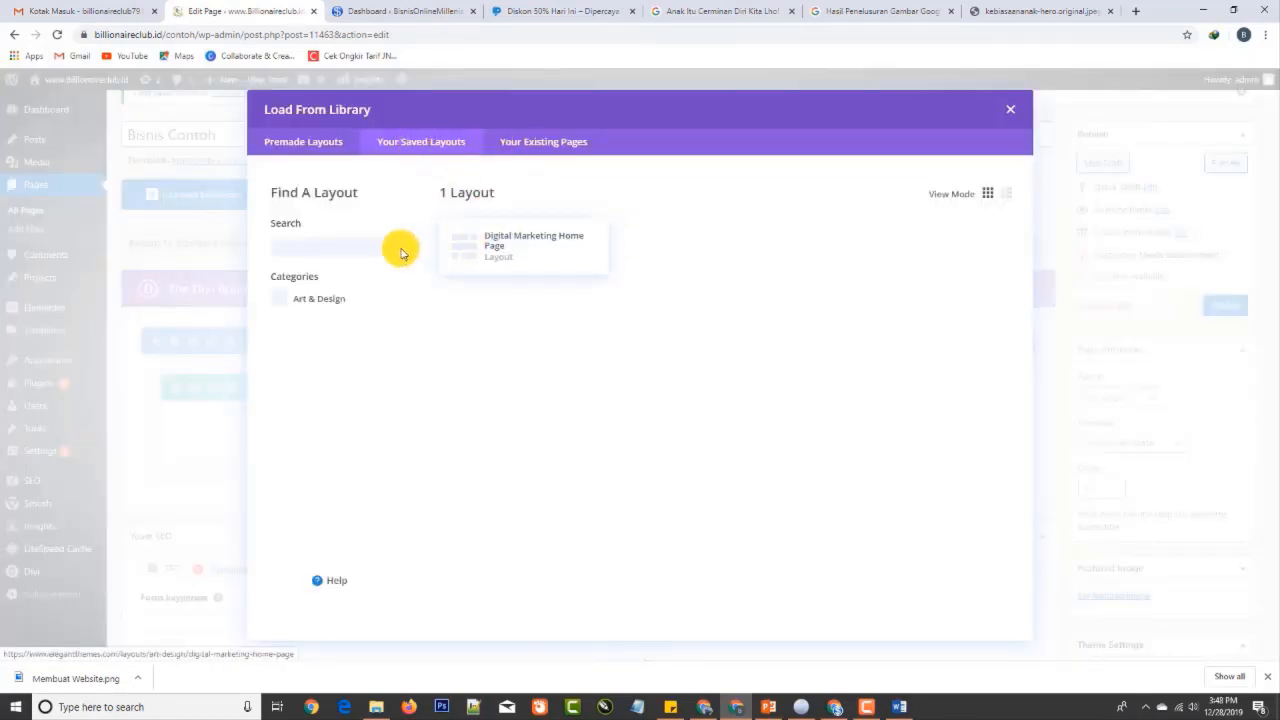
{"action": "left_click", "coordinate": [531, 258]}
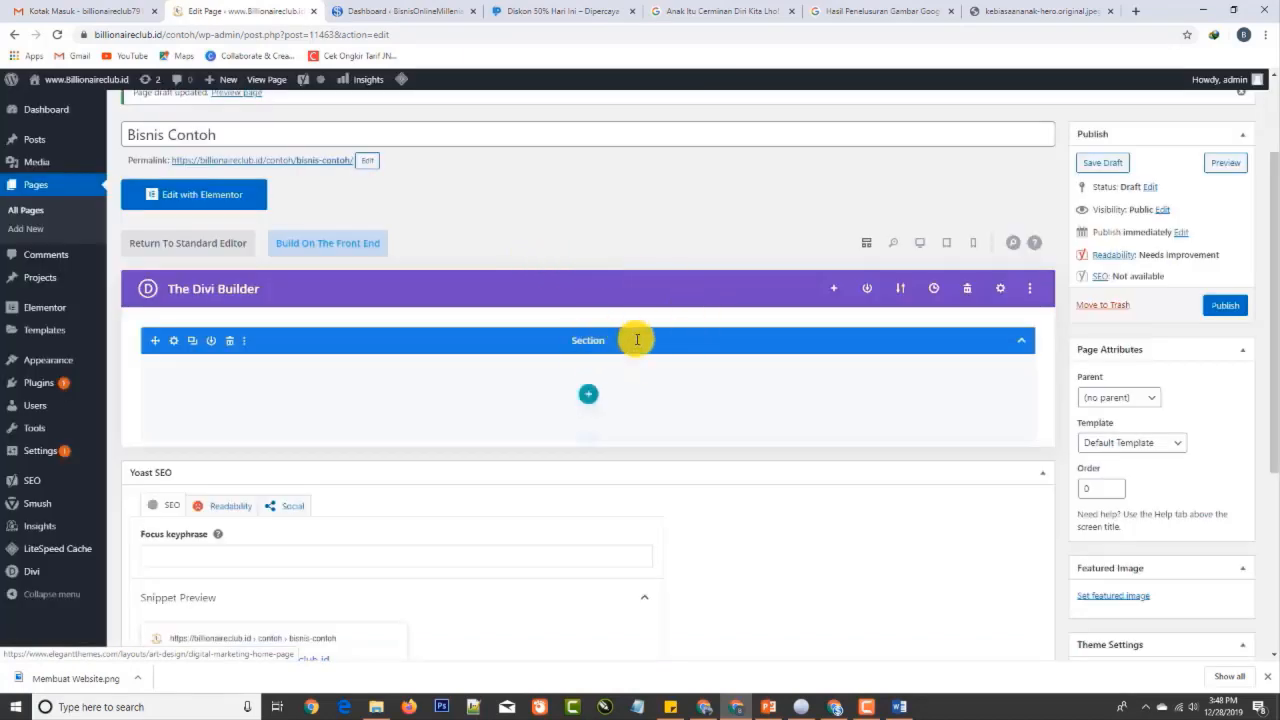
{"action": "scroll", "coordinate": [559, 381], "scroll_direction": "down", "scroll_amount": 8}
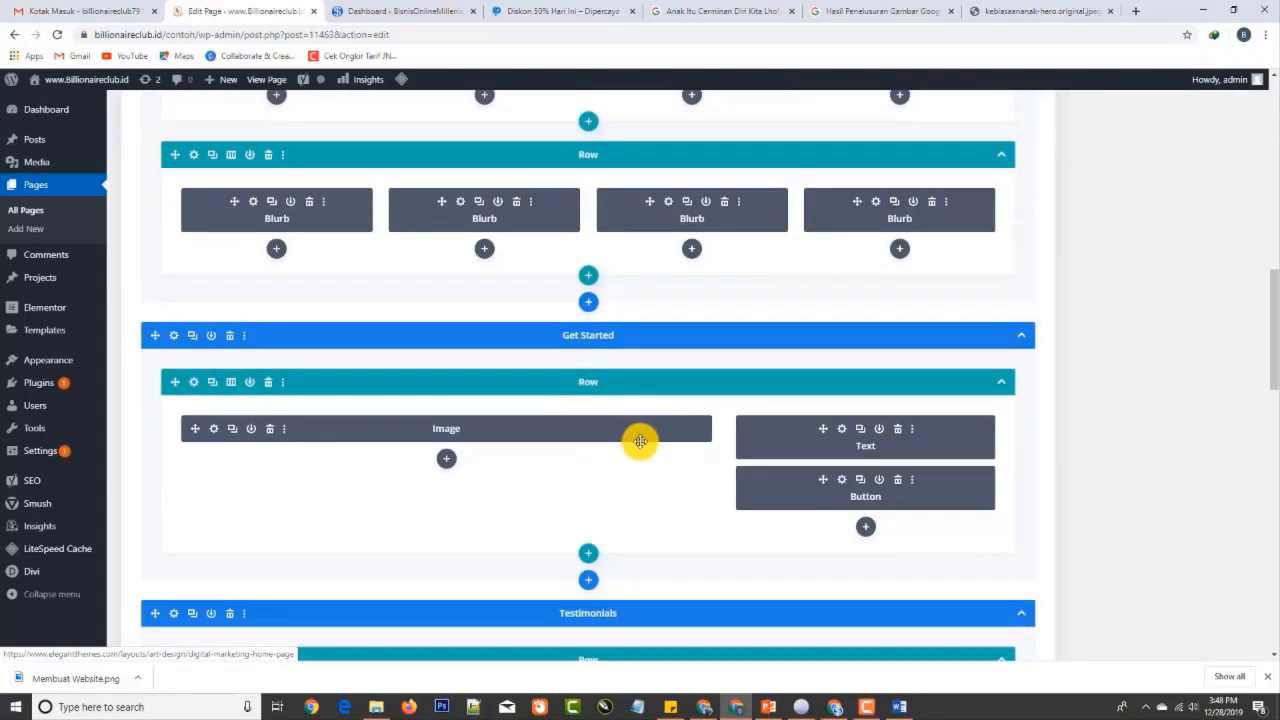
{"action": "scroll", "coordinate": [637, 440], "scroll_direction": "up", "scroll_amount": 4}
{"action": "scroll", "coordinate": [635, 455], "scroll_direction": "up", "scroll_amount": 5}
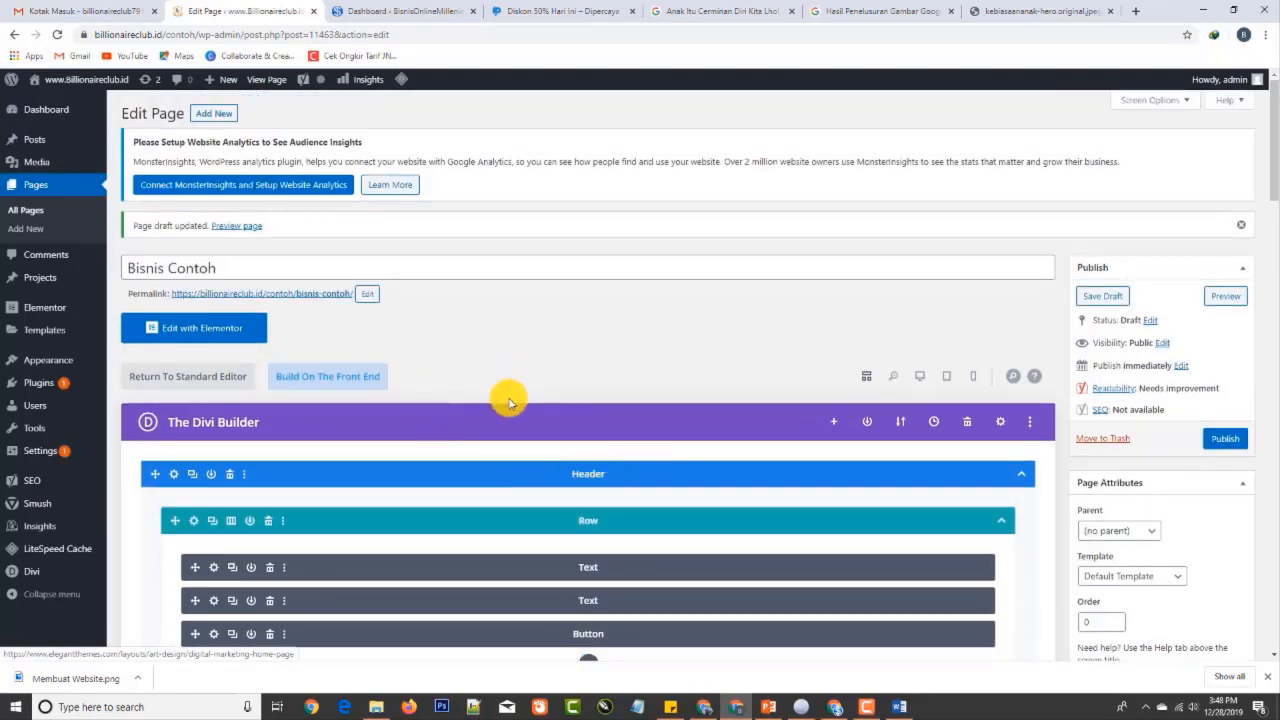
Open the page draft in Divi's front-end builder and check how the loaded layout displays beside the sidebar
{"action": "scroll", "coordinate": [660, 450], "scroll_direction": "down", "scroll_amount": 2}
{"action": "left_click", "coordinate": [129, 179]}
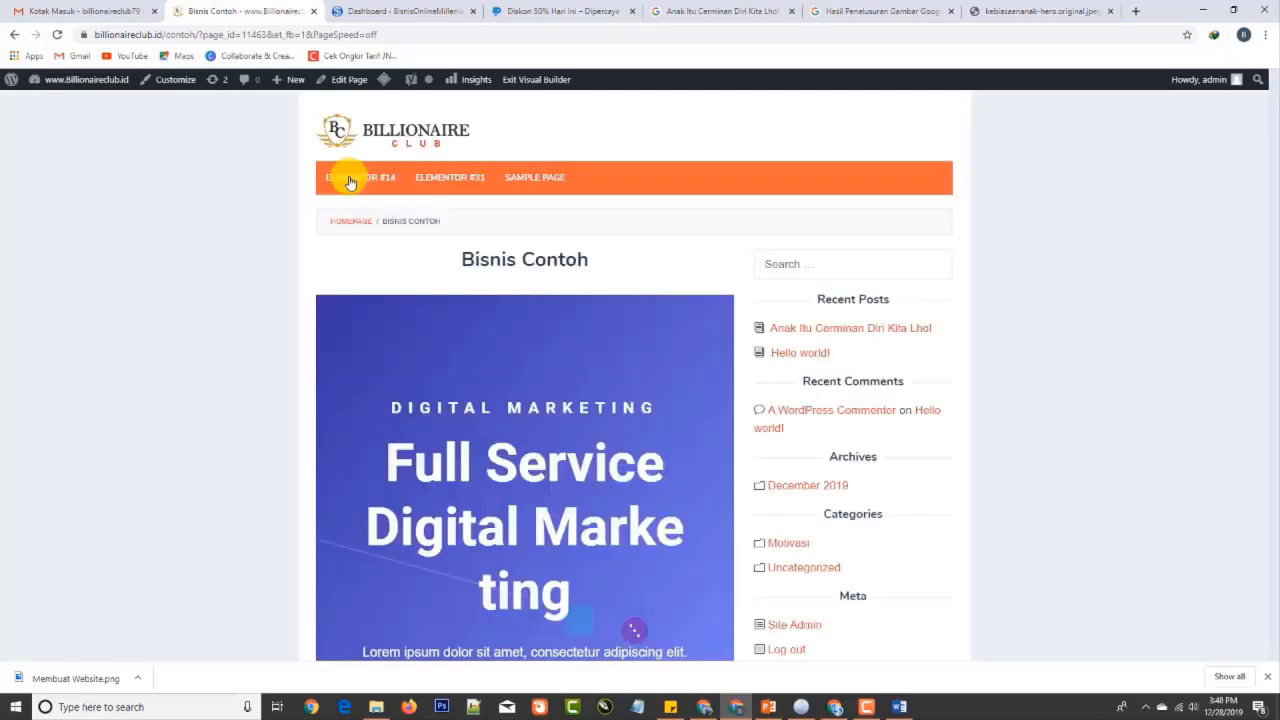
{"action": "scroll", "coordinate": [590, 380], "scroll_direction": "down", "scroll_amount": 10}
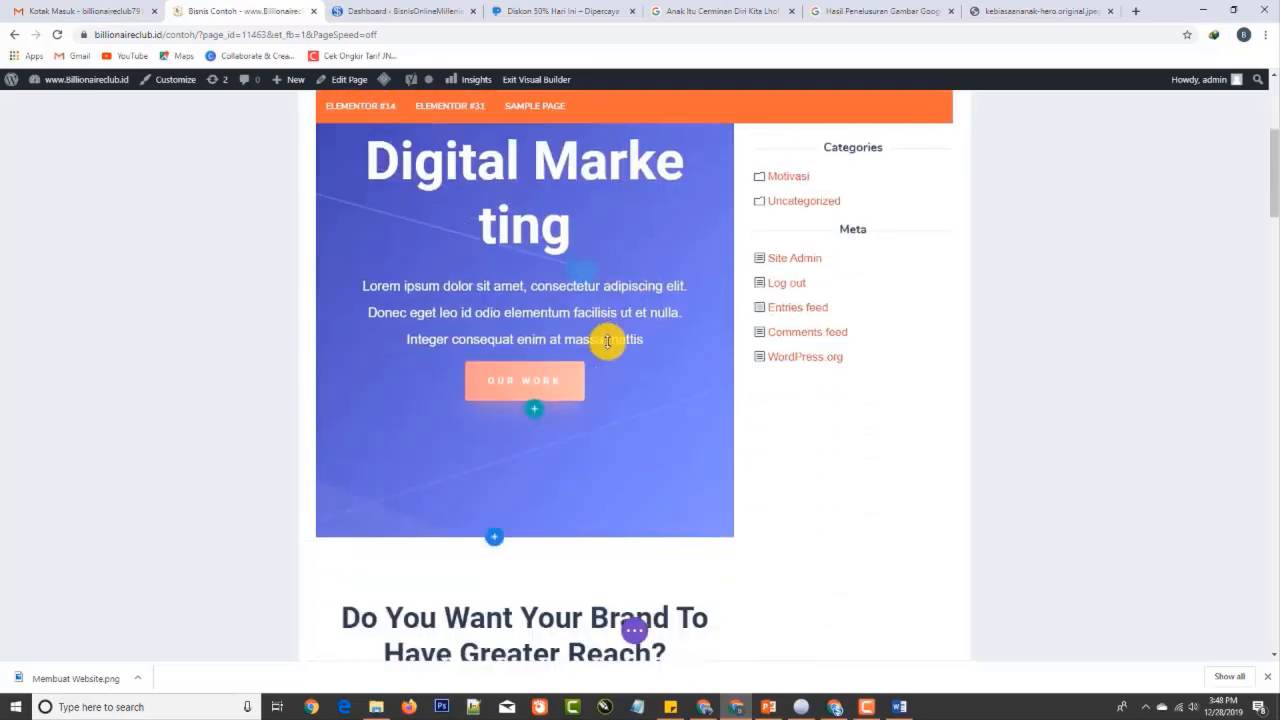
{"action": "scroll", "coordinate": [590, 410], "scroll_direction": "up", "scroll_amount": 10}
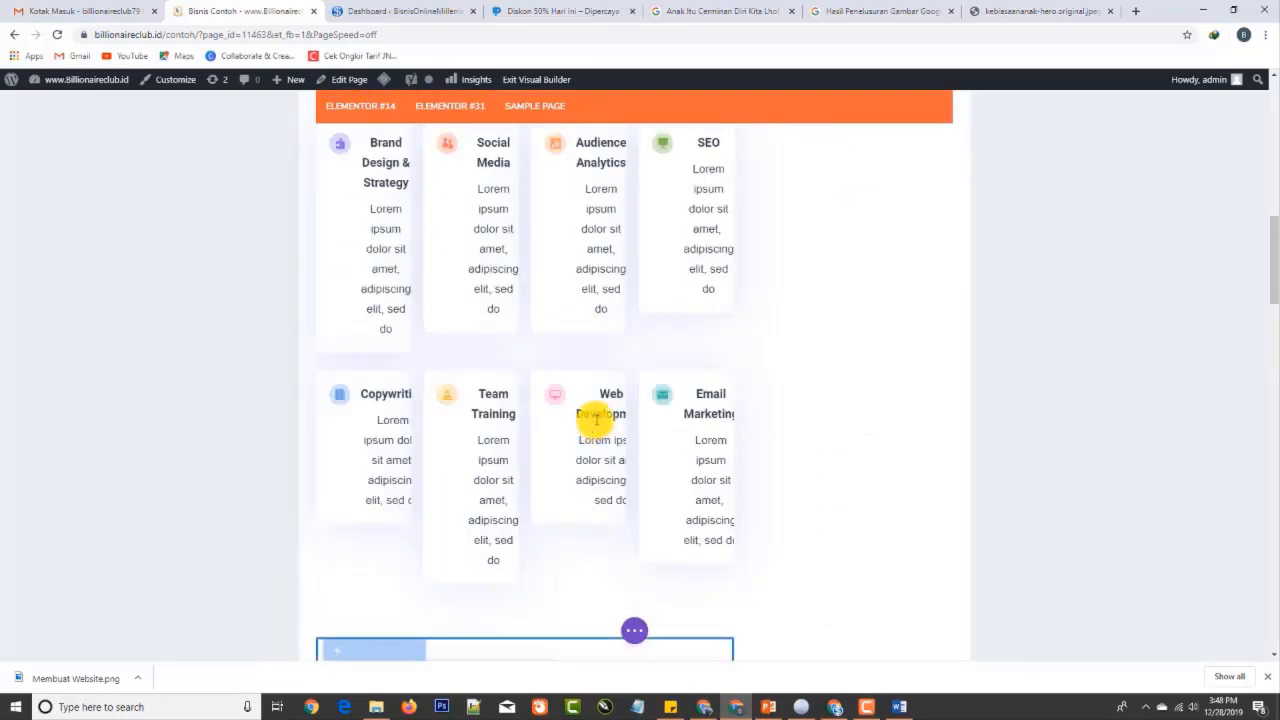
{"action": "scroll", "coordinate": [842, 430], "scroll_direction": "up", "scroll_amount": 1}
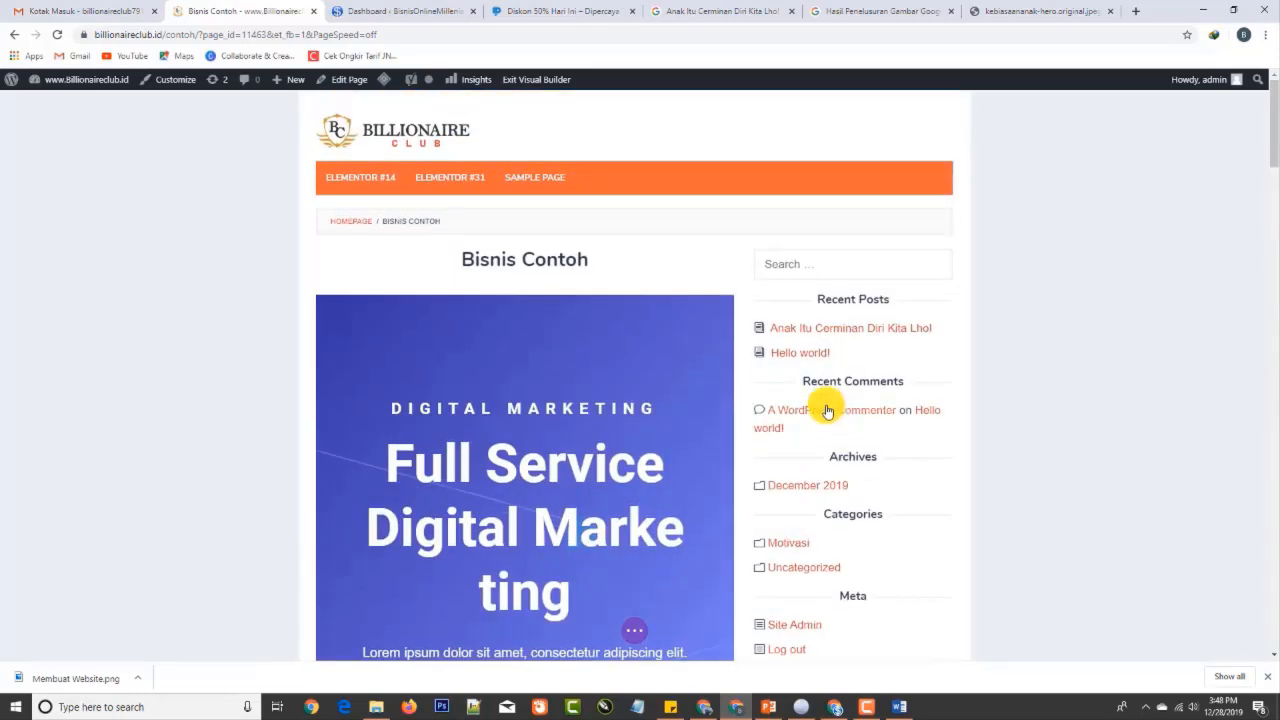
Return to the page's backend editor, set its template to Builder and publish the page
{"action": "left_click", "coordinate": [348, 84]}
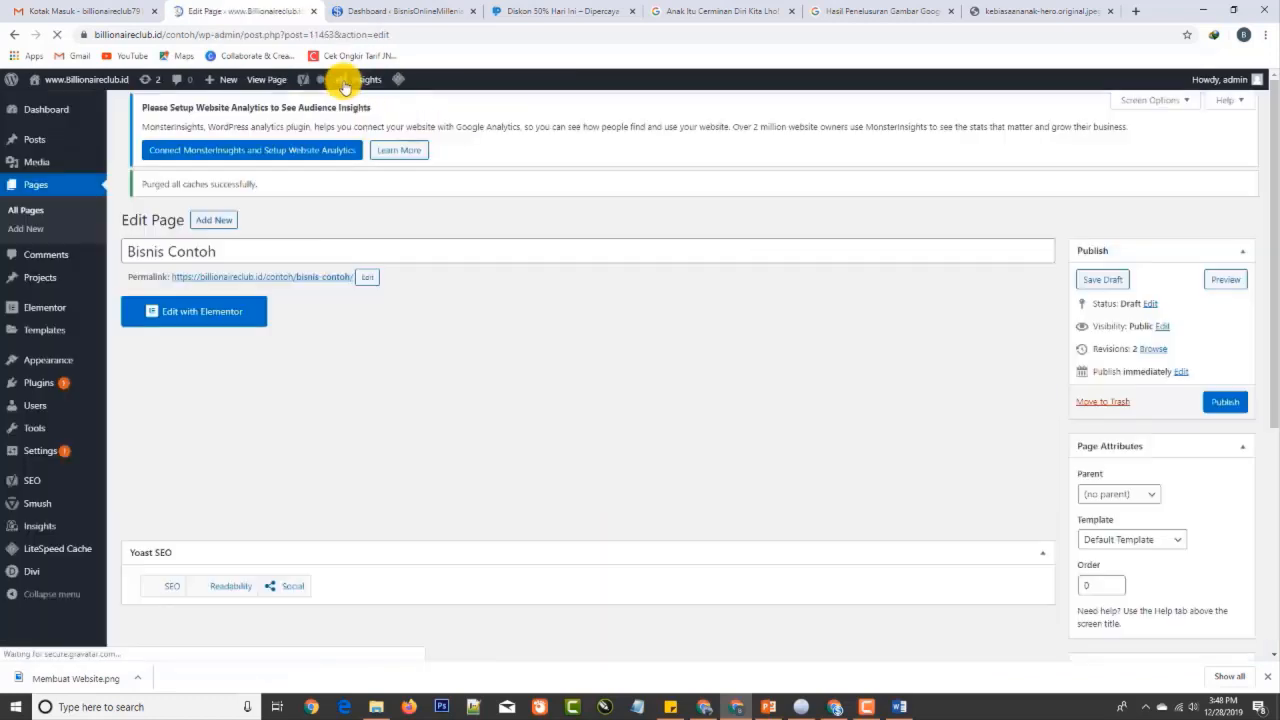
{"action": "scroll", "coordinate": [1170, 558], "scroll_direction": "down", "scroll_amount": 1}
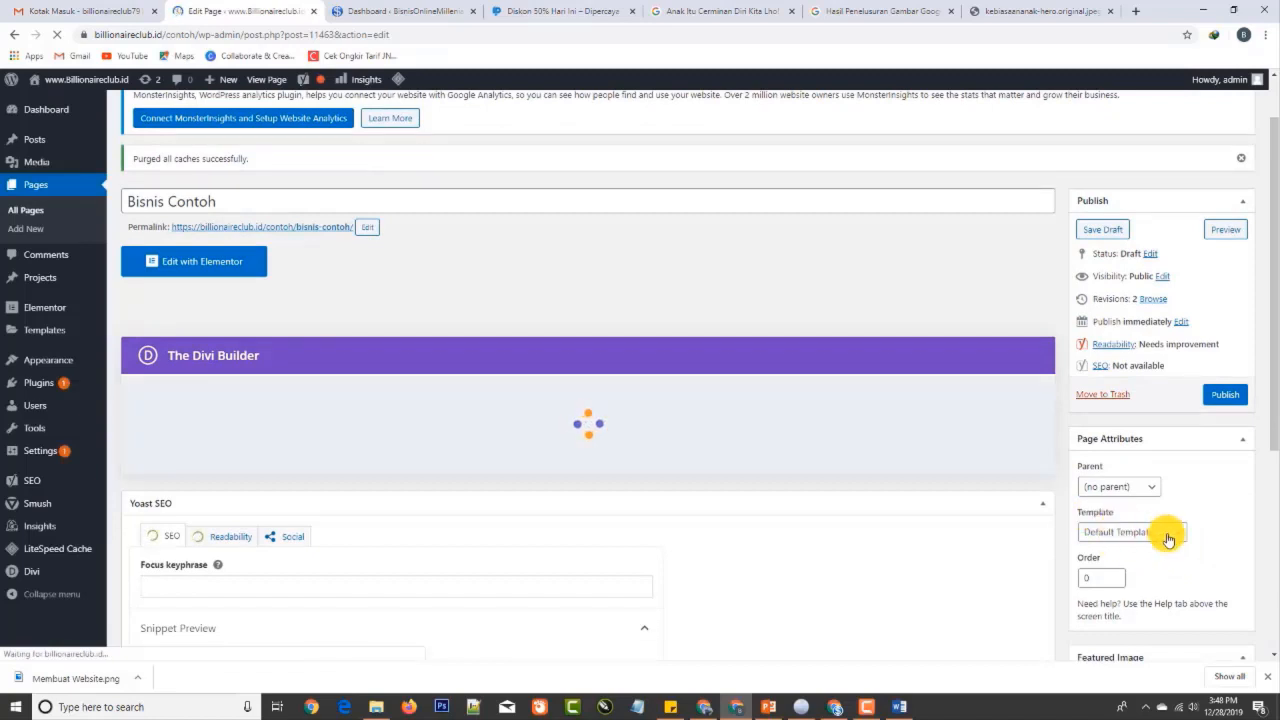
{"action": "left_click", "coordinate": [1166, 536]}
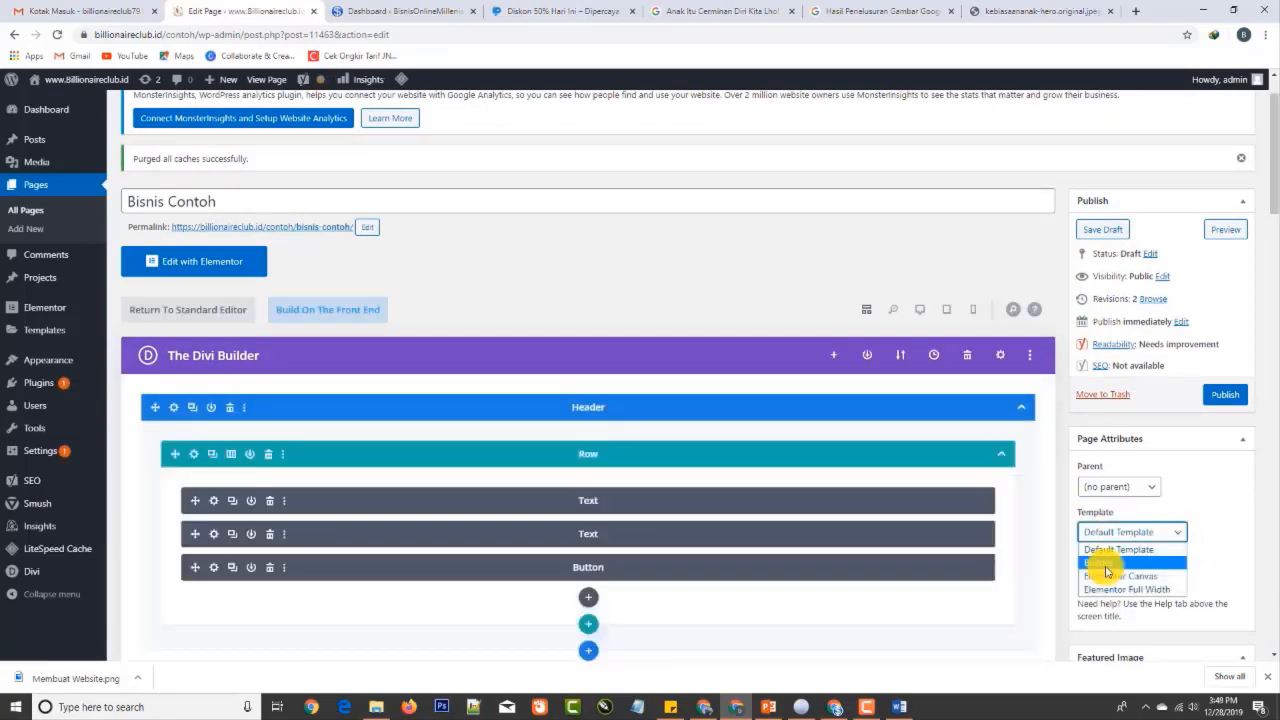
{"action": "left_click", "coordinate": [1110, 570]}
{"action": "left_click", "coordinate": [1226, 400]}
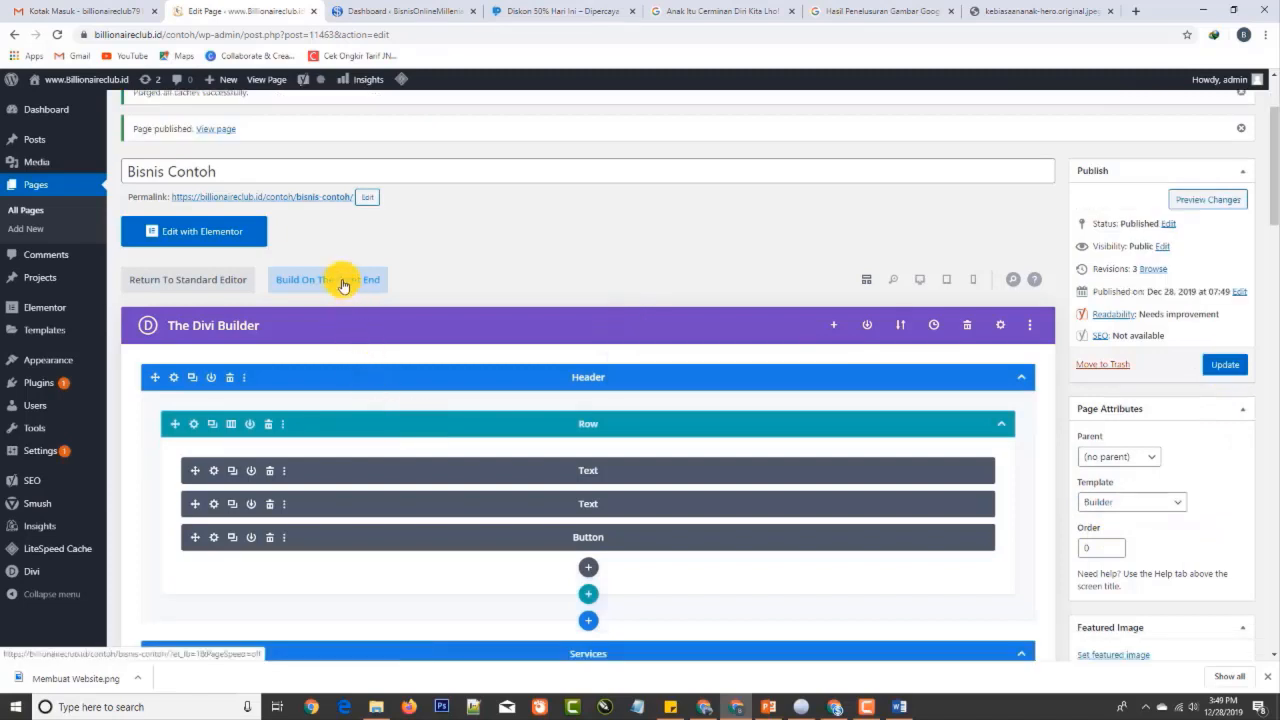
Open the published page in the front-end builder and review its sections from the header down to the footer
{"action": "left_click", "coordinate": [330, 280]}
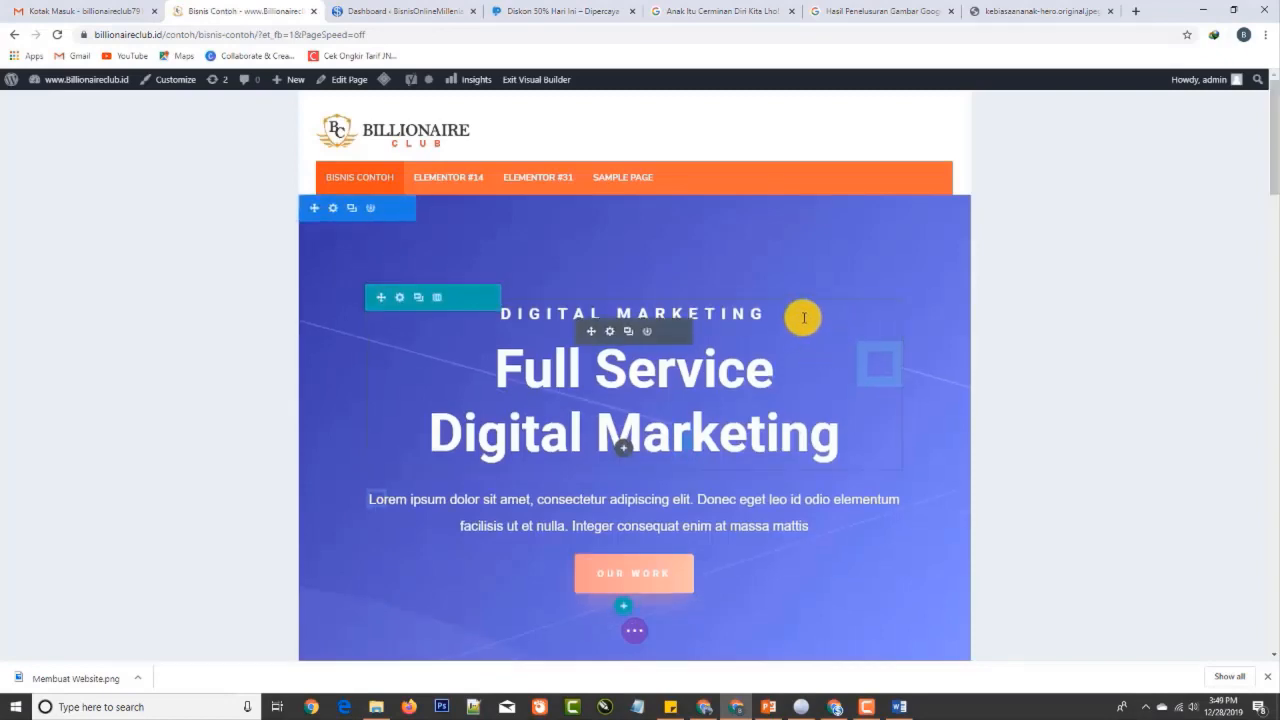
{"action": "scroll", "coordinate": [811, 316], "scroll_direction": "down", "scroll_amount": 15}
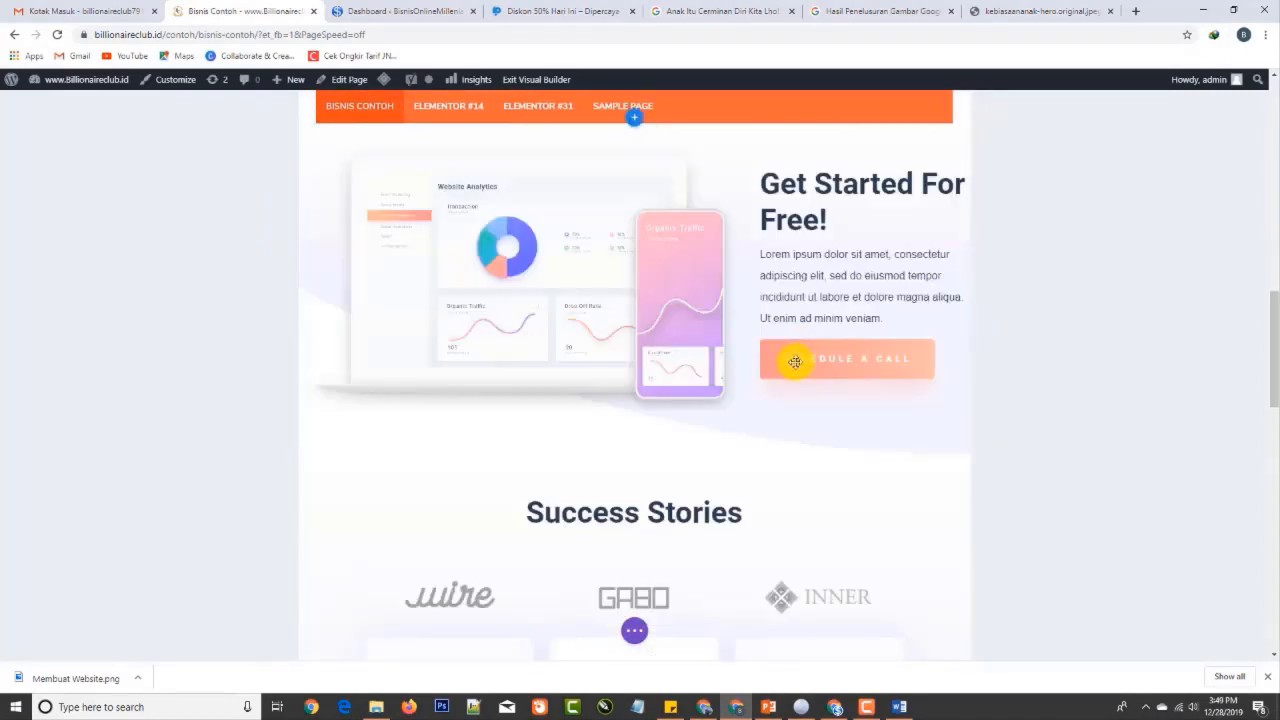
{"action": "scroll", "coordinate": [909, 437], "scroll_direction": "down", "scroll_amount": 10}
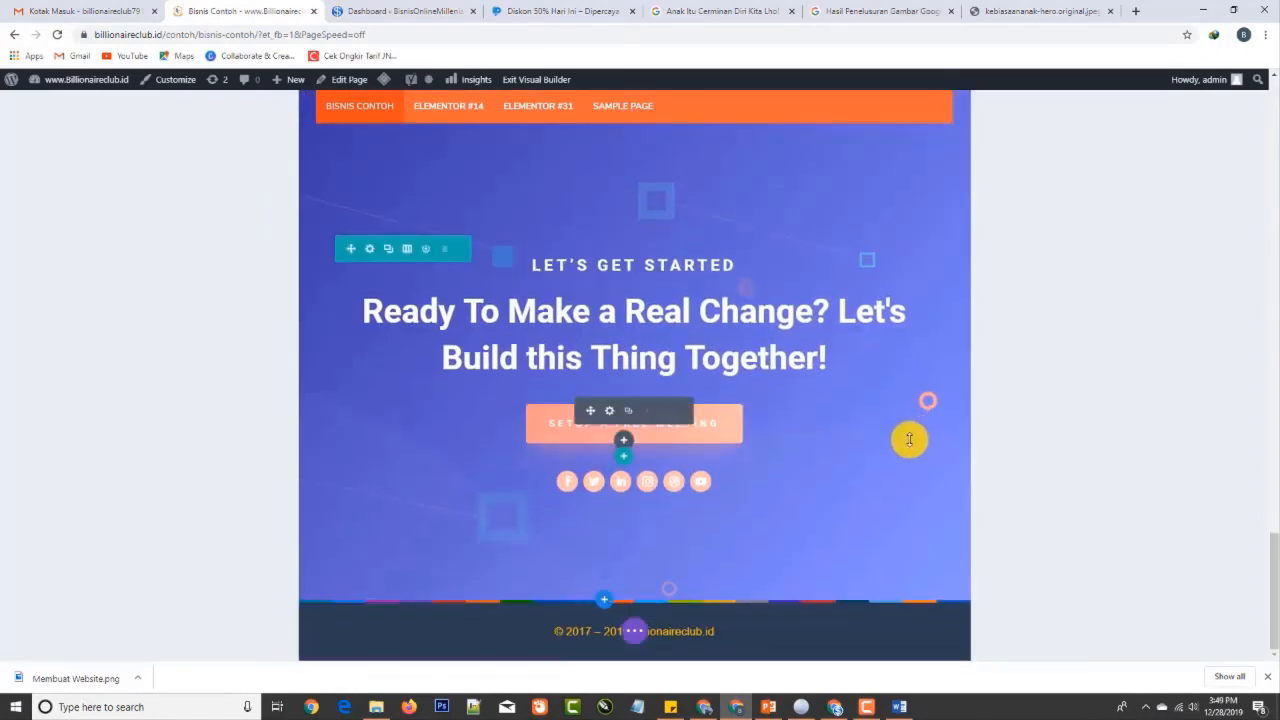
{"action": "scroll", "coordinate": [849, 459], "scroll_direction": "up", "scroll_amount": 20}
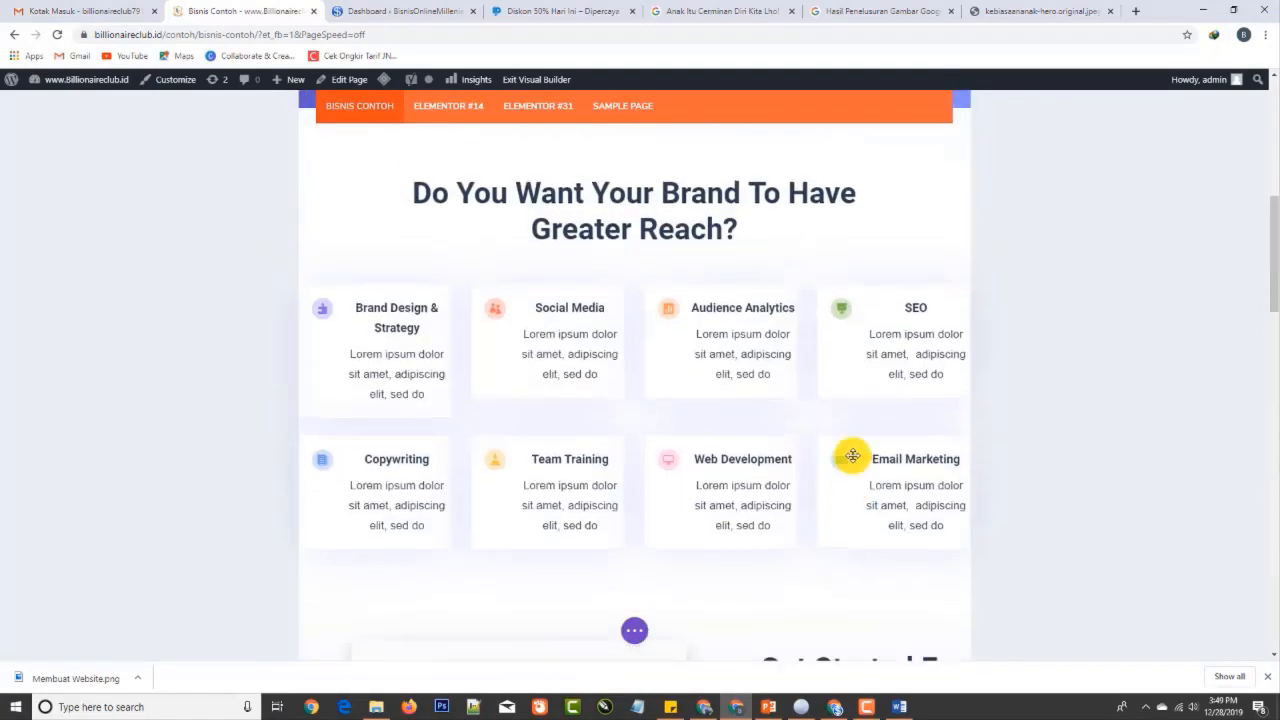
{"action": "scroll", "coordinate": [849, 452], "scroll_direction": "up", "scroll_amount": 3}
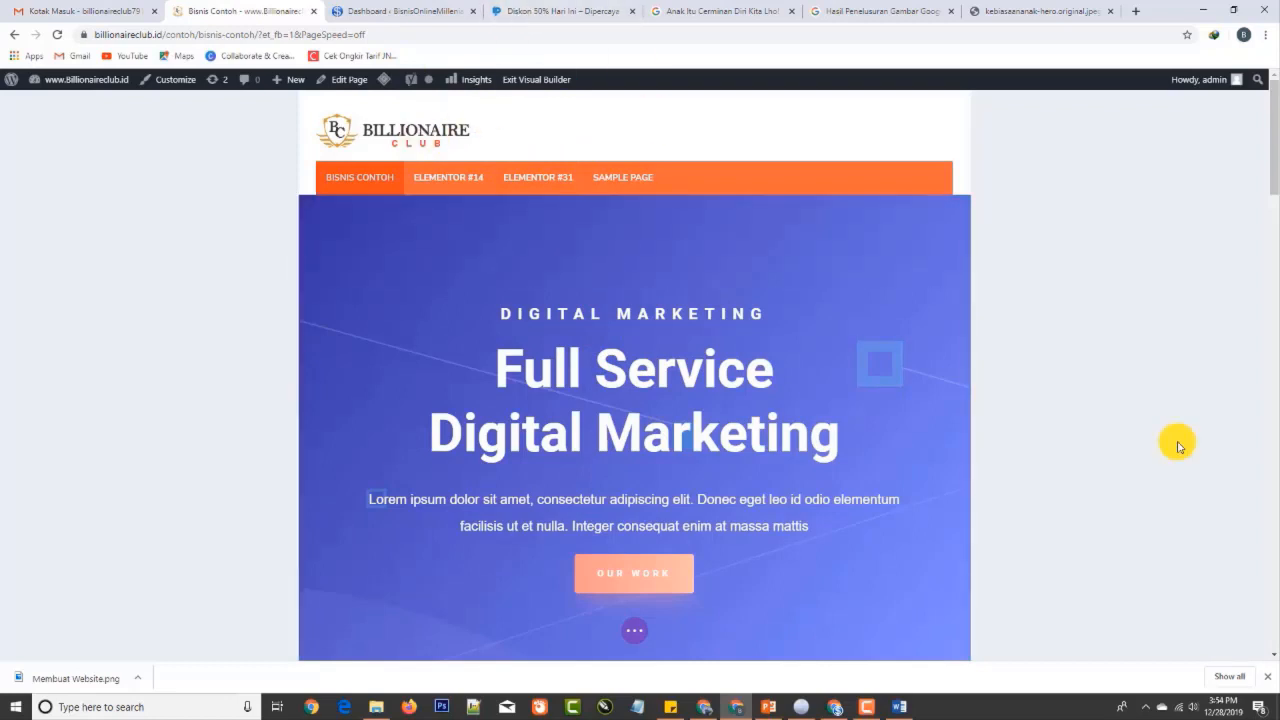
{"action": "scroll", "coordinate": [814, 391], "scroll_direction": "down", "scroll_amount": 10}
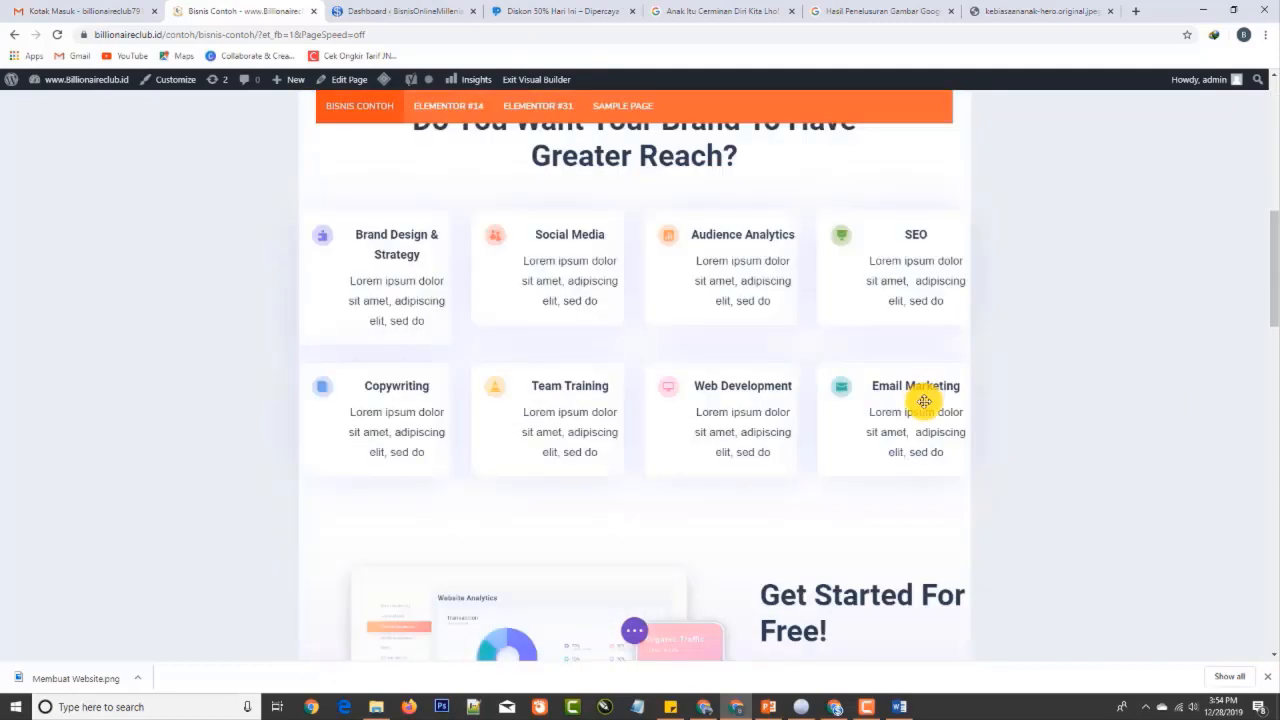
{"action": "scroll", "coordinate": [543, 229], "scroll_direction": "down", "scroll_amount": 3}
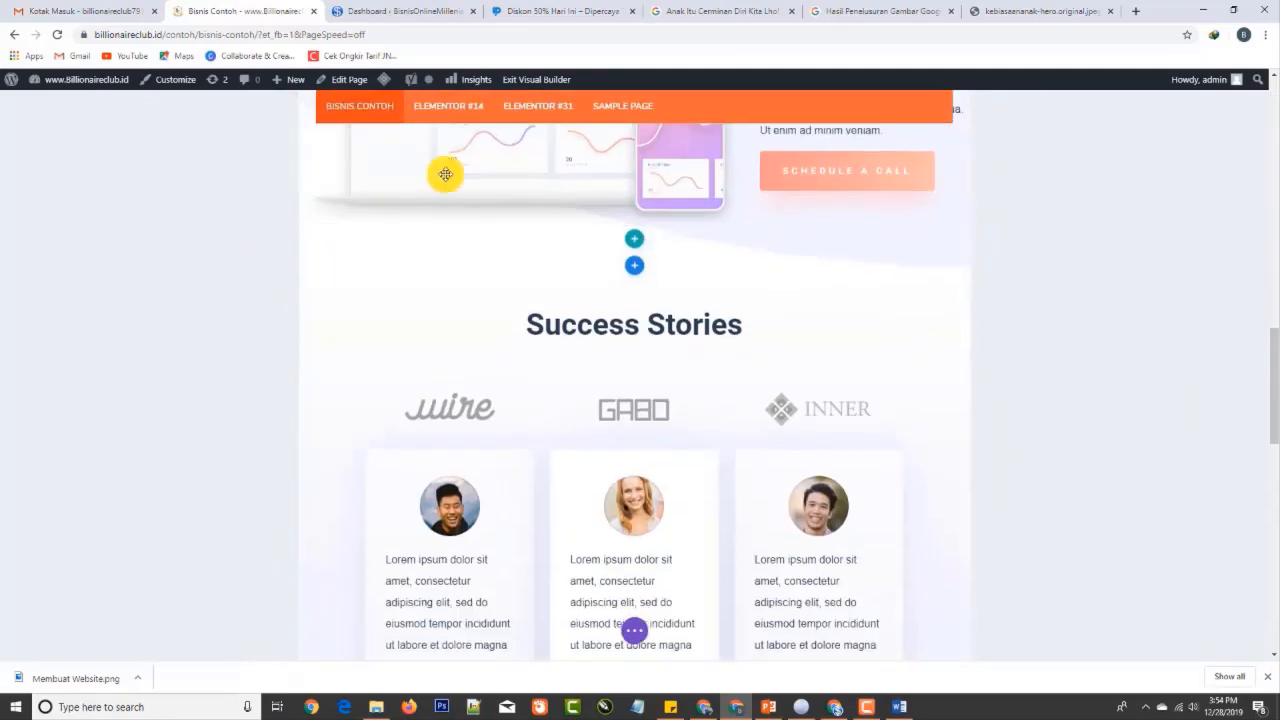
Switch to the BisnisOnlineMillenial site's browser tab and view its homepage as a full-width design example
{"action": "left_click", "coordinate": [425, 11]}
{"action": "left_click", "coordinate": [88, 100]}
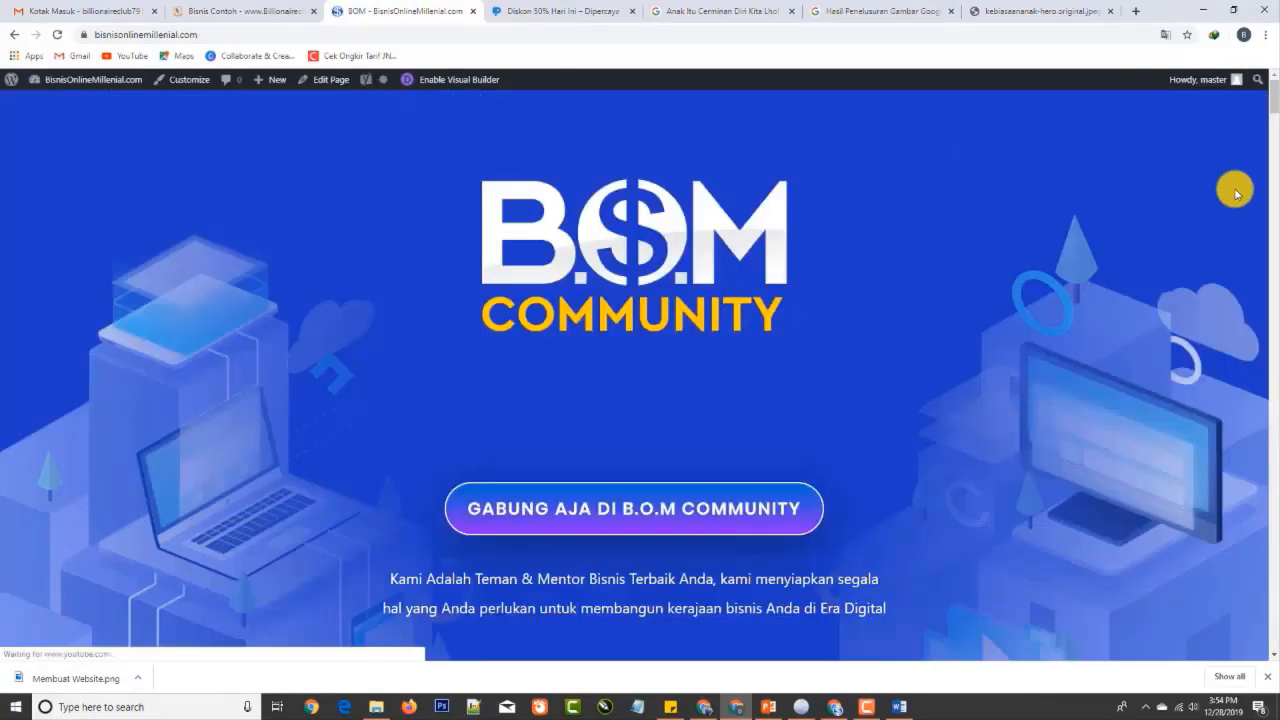
{"action": "scroll", "coordinate": [717, 285], "scroll_direction": "down", "scroll_amount": 3}
{"action": "scroll", "coordinate": [717, 285], "scroll_direction": "down", "scroll_amount": 5}
{"action": "scroll", "coordinate": [722, 320], "scroll_direction": "up", "scroll_amount": 8}
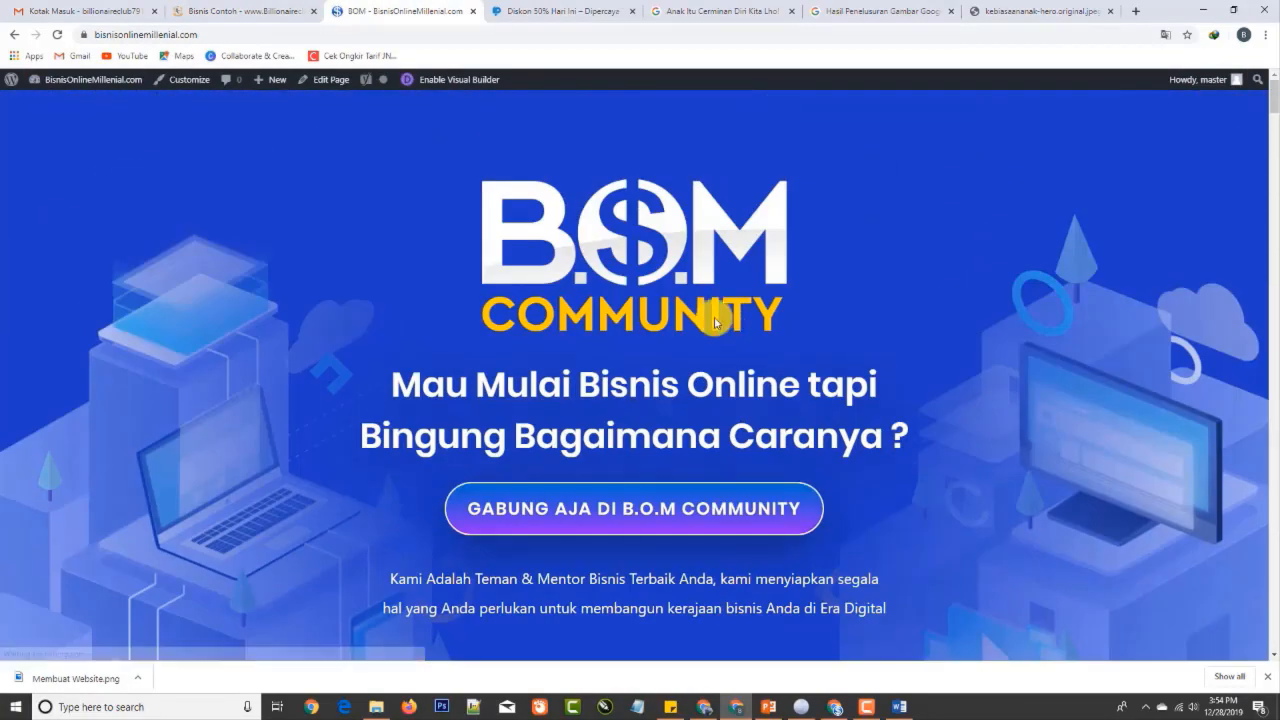
Go back to editing the "Bisnis Contoh" page, set its template to Elementor Canvas and update the page
{"action": "left_click", "coordinate": [278, 8]}
{"action": "left_click", "coordinate": [338, 82]}
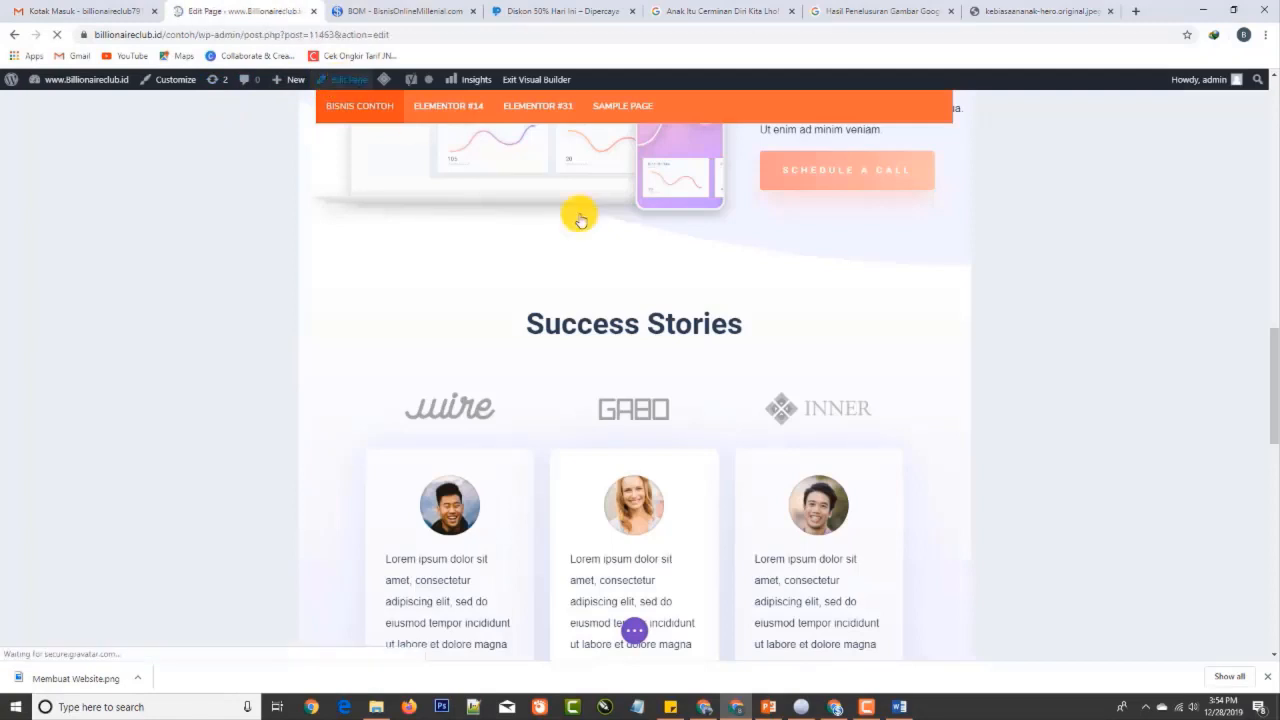
{"action": "scroll", "coordinate": [1155, 505], "scroll_direction": "down", "scroll_amount": 2}
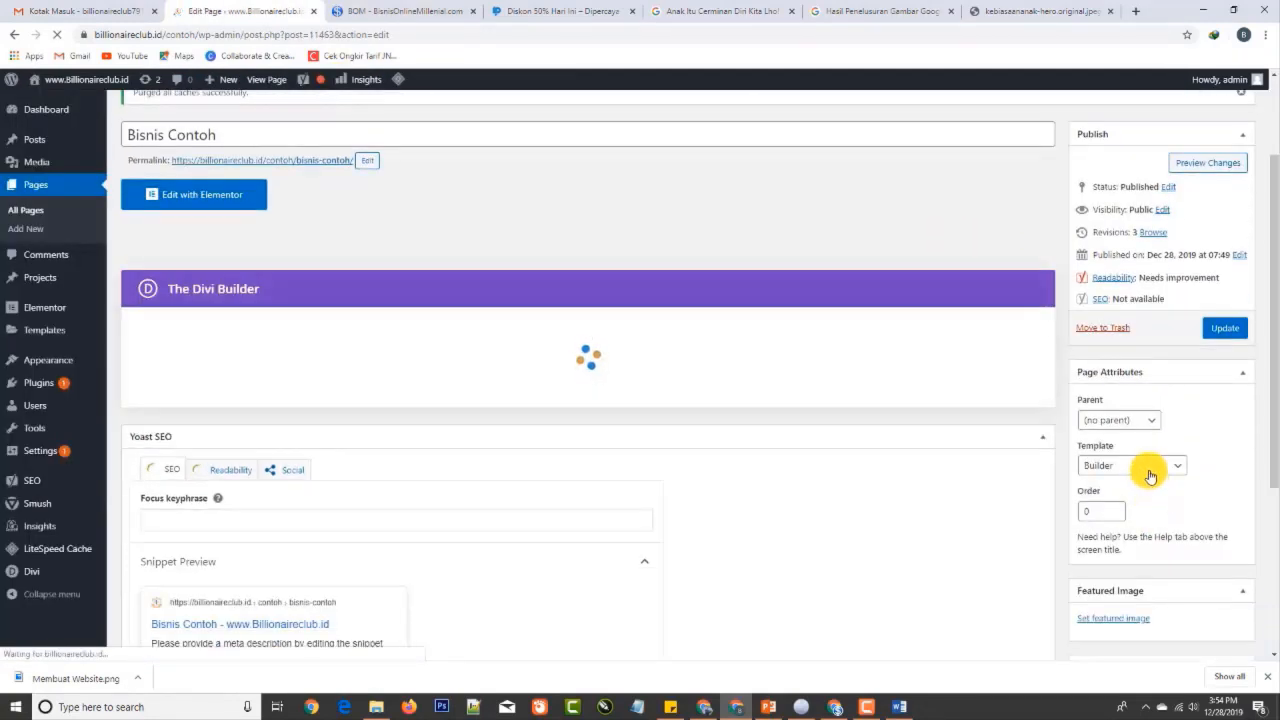
{"action": "left_click", "coordinate": [1149, 471]}
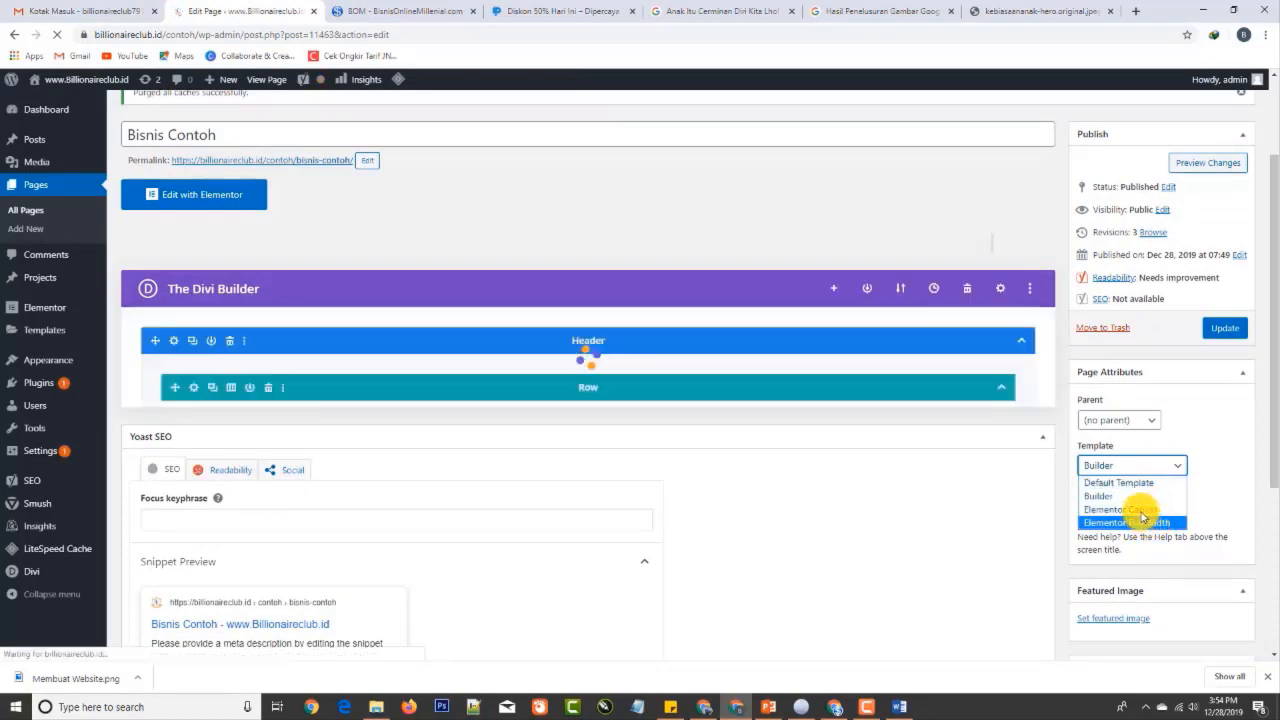
{"action": "left_click", "coordinate": [1121, 509]}
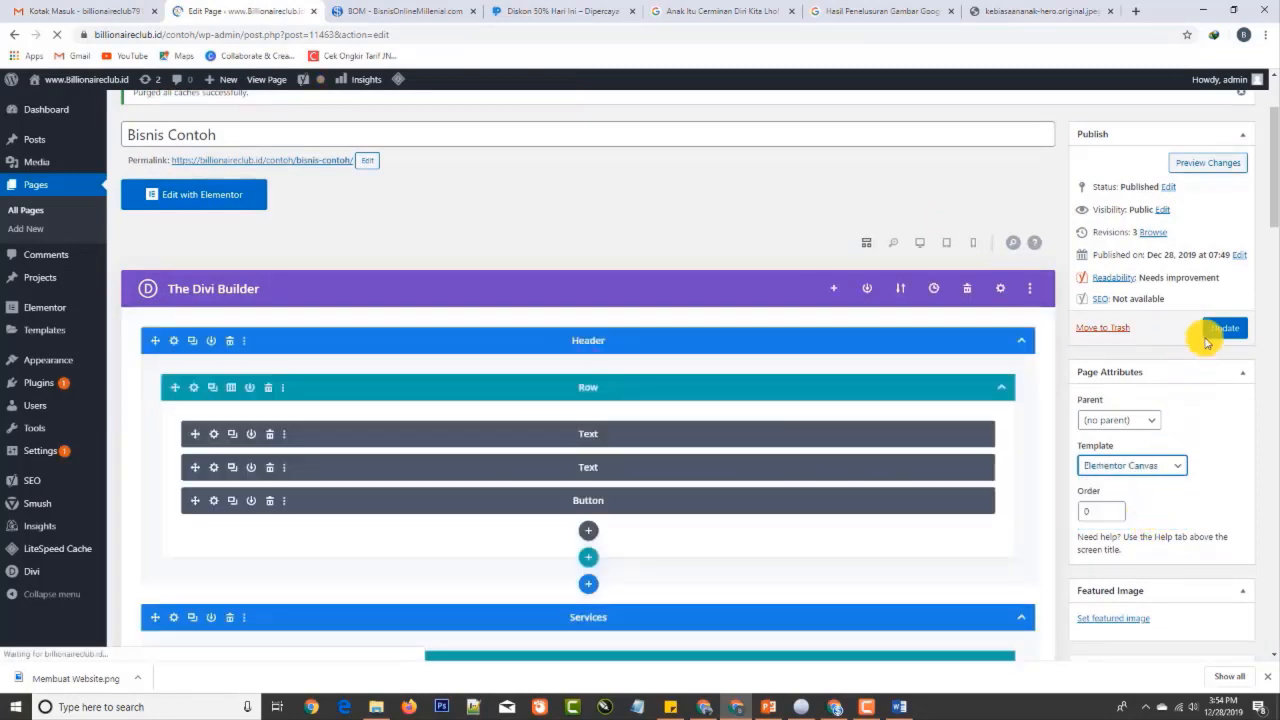
{"action": "left_click", "coordinate": [1220, 335]}
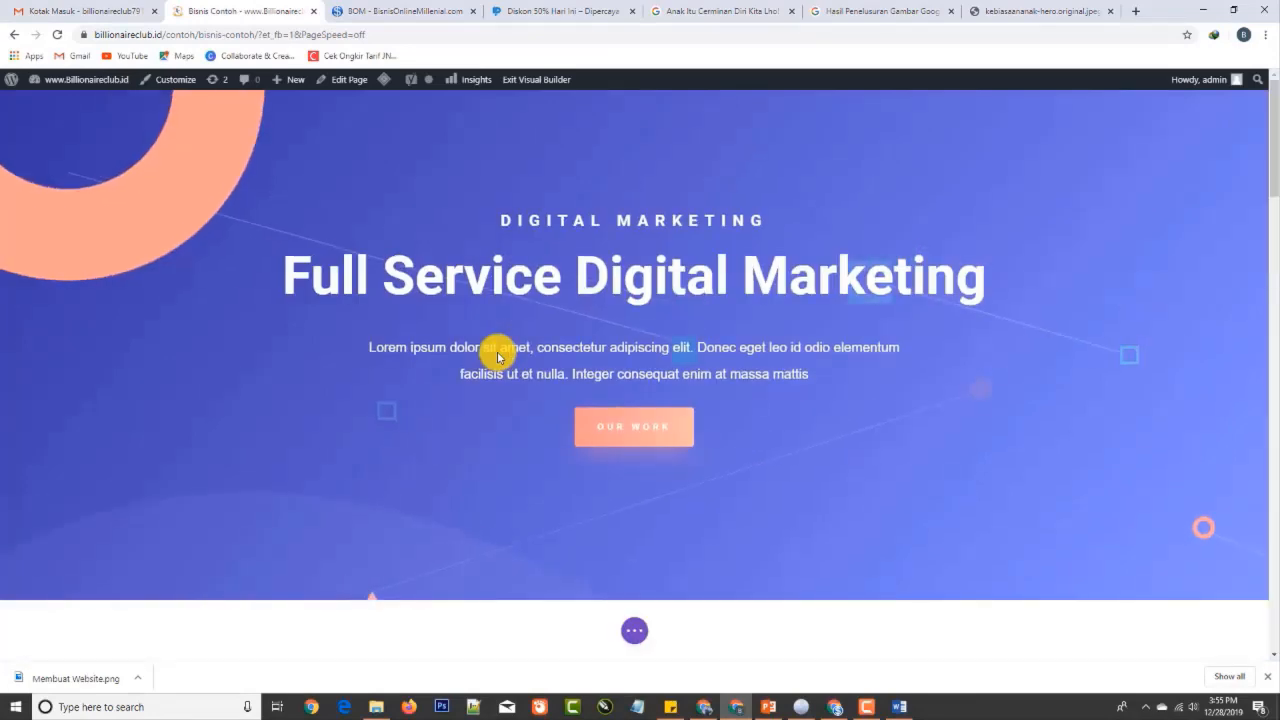
Review the whole page in the front-end builder with the Elementor Canvas template applied
{"action": "scroll", "coordinate": [477, 306], "scroll_direction": "down", "scroll_amount": 15}
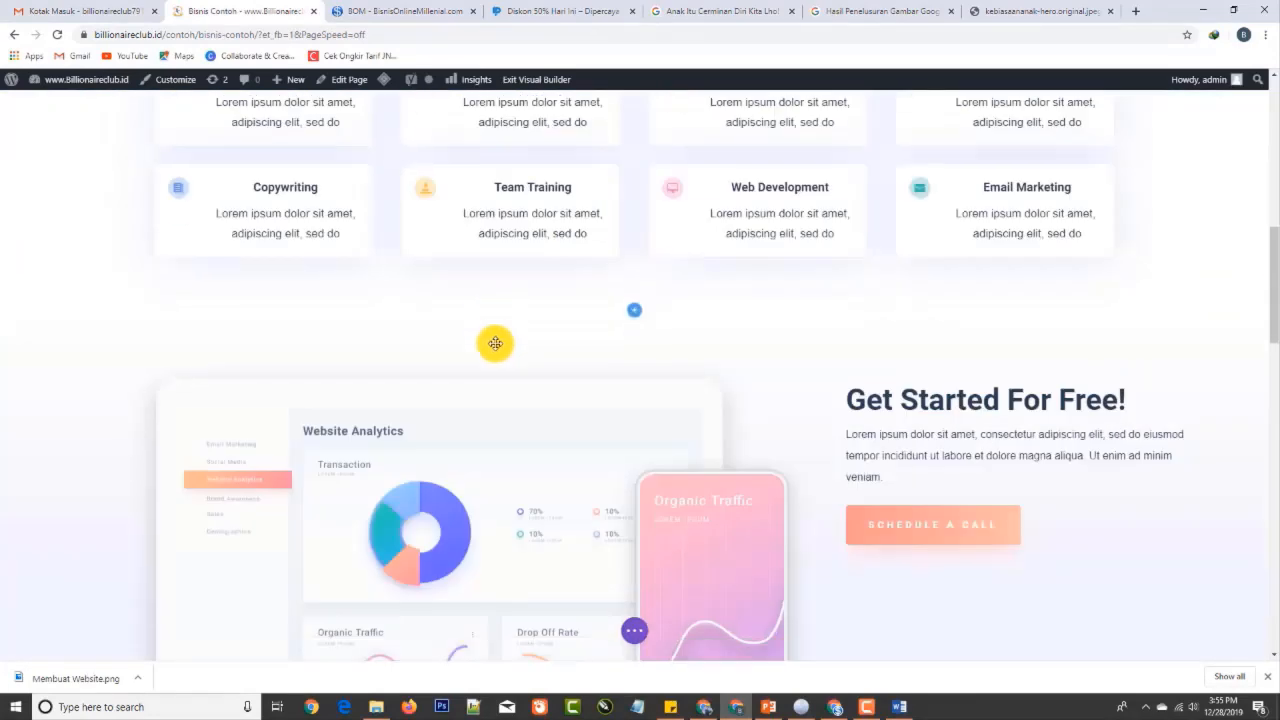
{"action": "scroll", "coordinate": [499, 364], "scroll_direction": "down", "scroll_amount": 8}
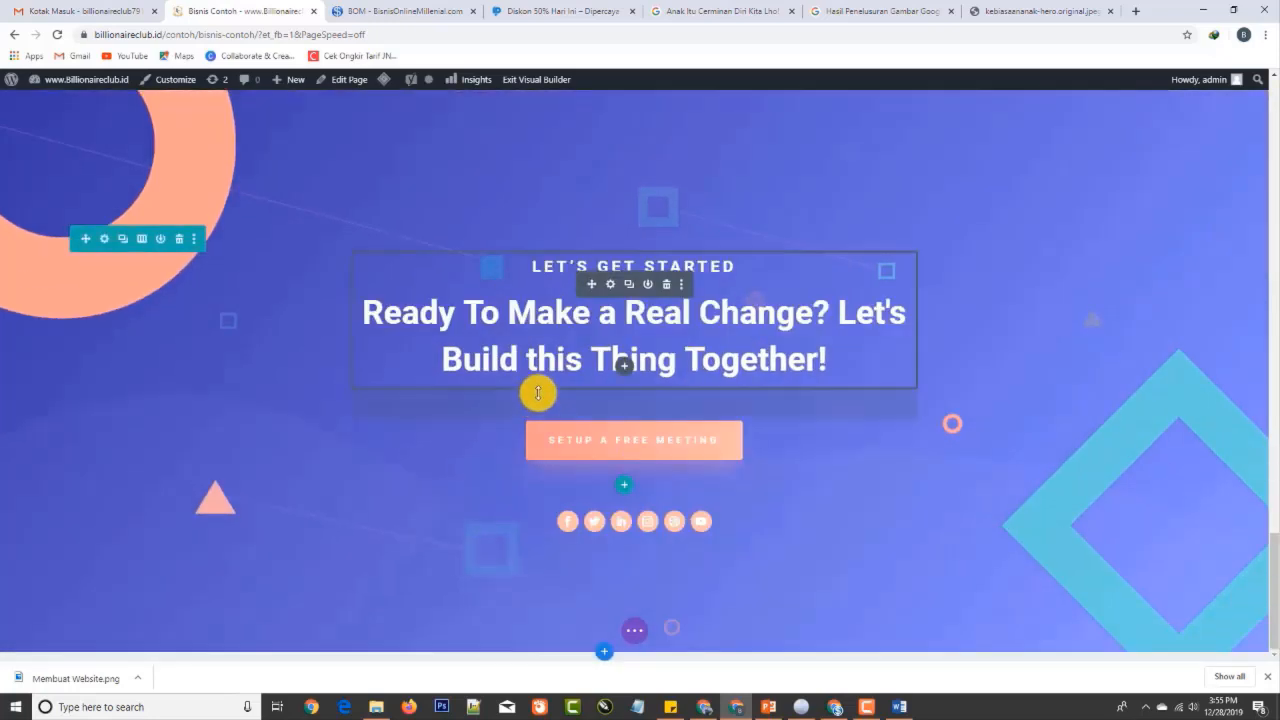
{"action": "scroll", "coordinate": [540, 420], "scroll_direction": "up", "scroll_amount": 2}
{"action": "scroll", "coordinate": [550, 442], "scroll_direction": "up", "scroll_amount": 20}
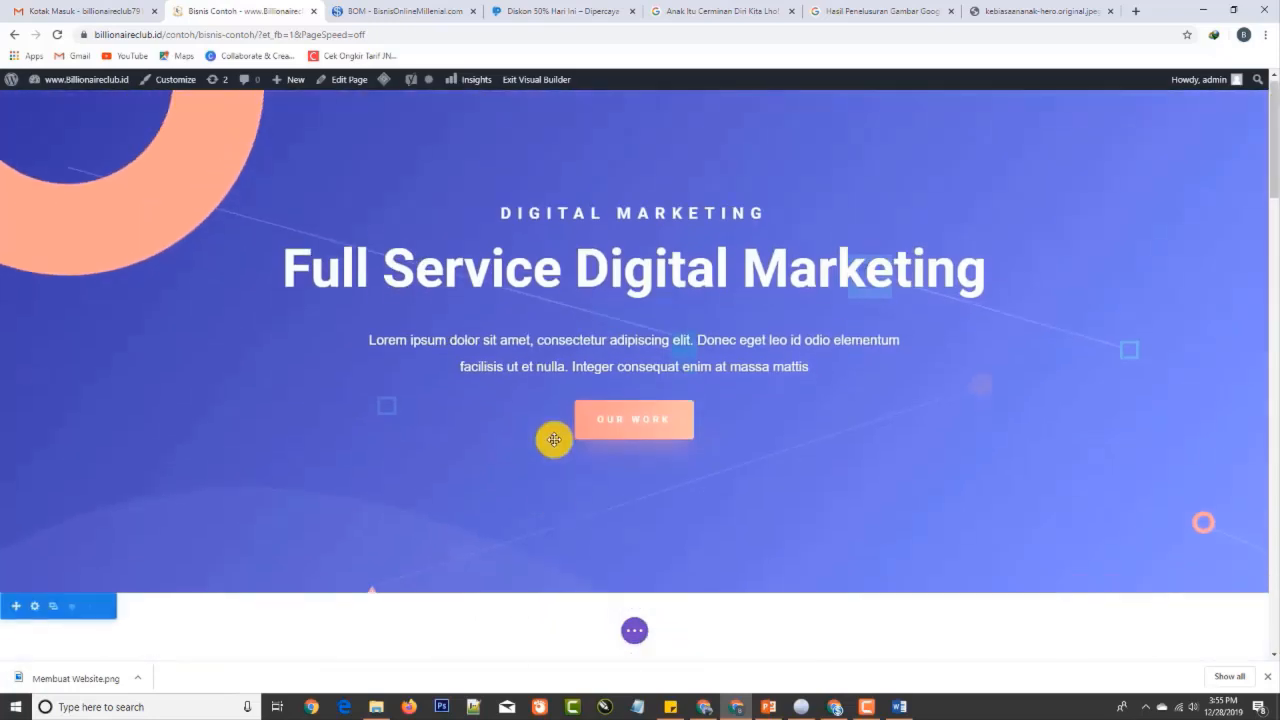
Replace the small "Digital Marketing" line in the header section with "KAMI PERKENALKAN"
{"action": "triple_click", "coordinate": [757, 214]}
{"action": "type", "text": "KA"}
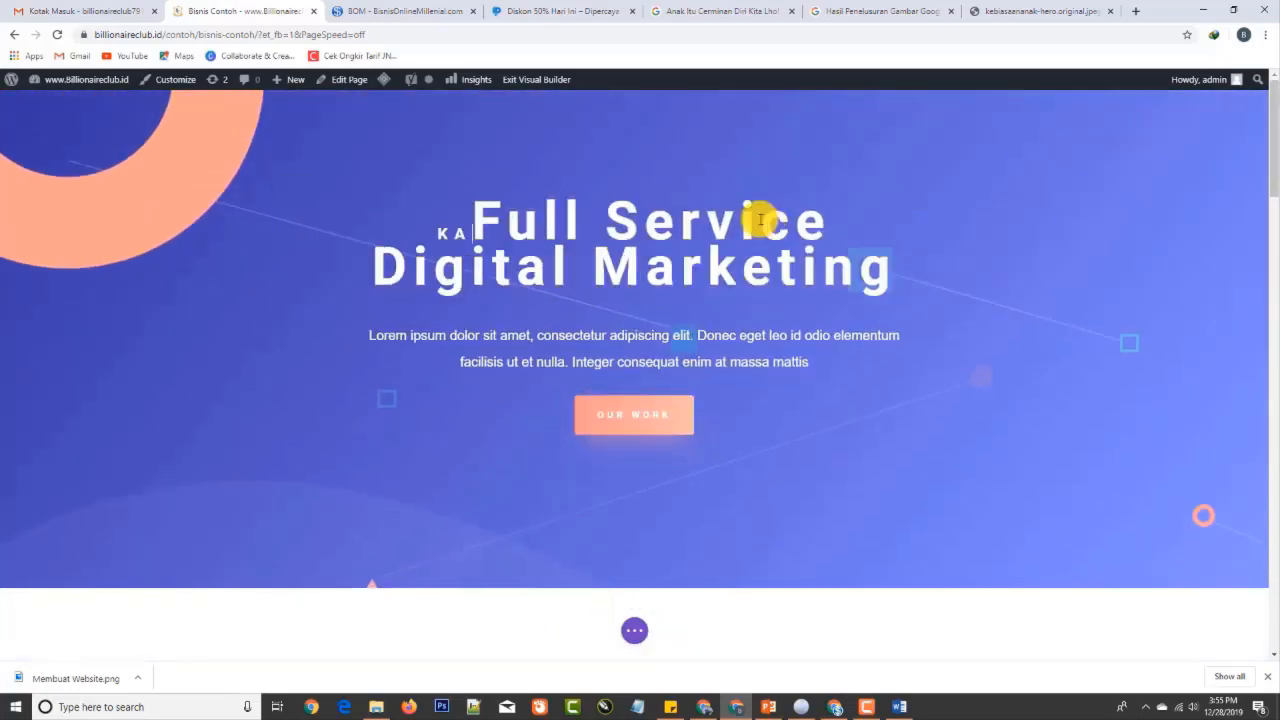
{"action": "type", "text": "MI PERKEN"}
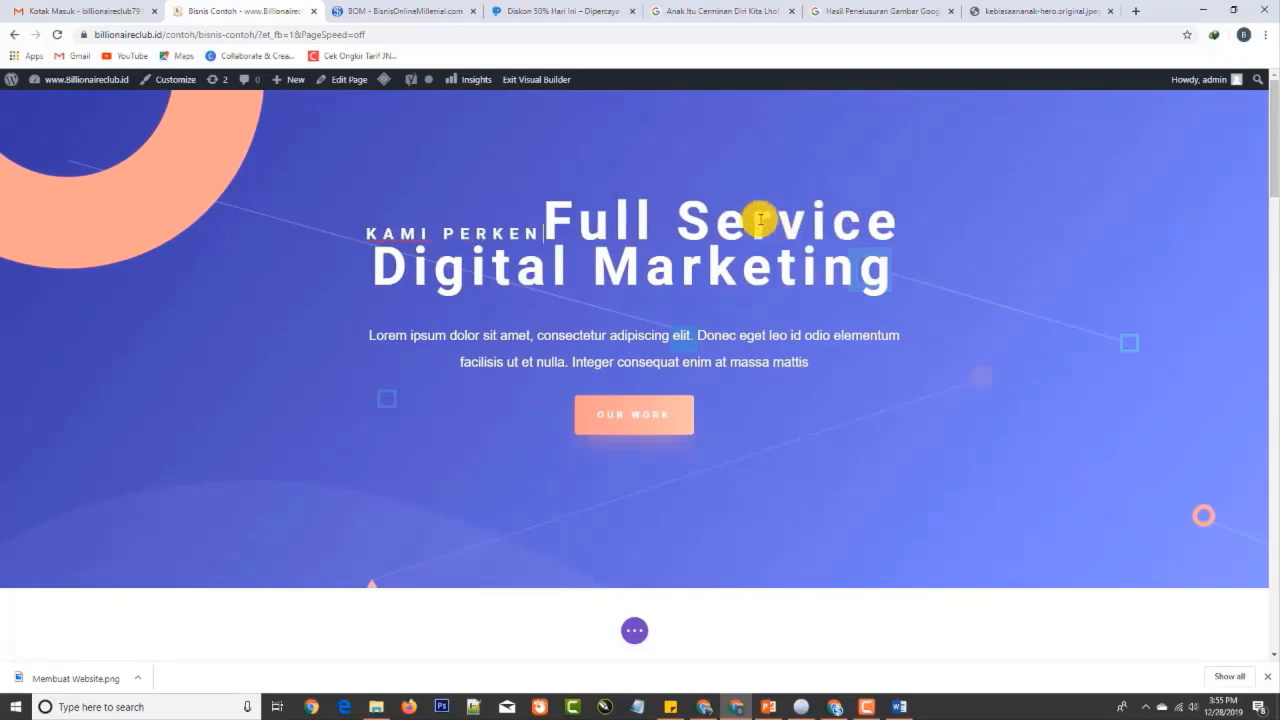
{"action": "type", "text": "ALKAN"}
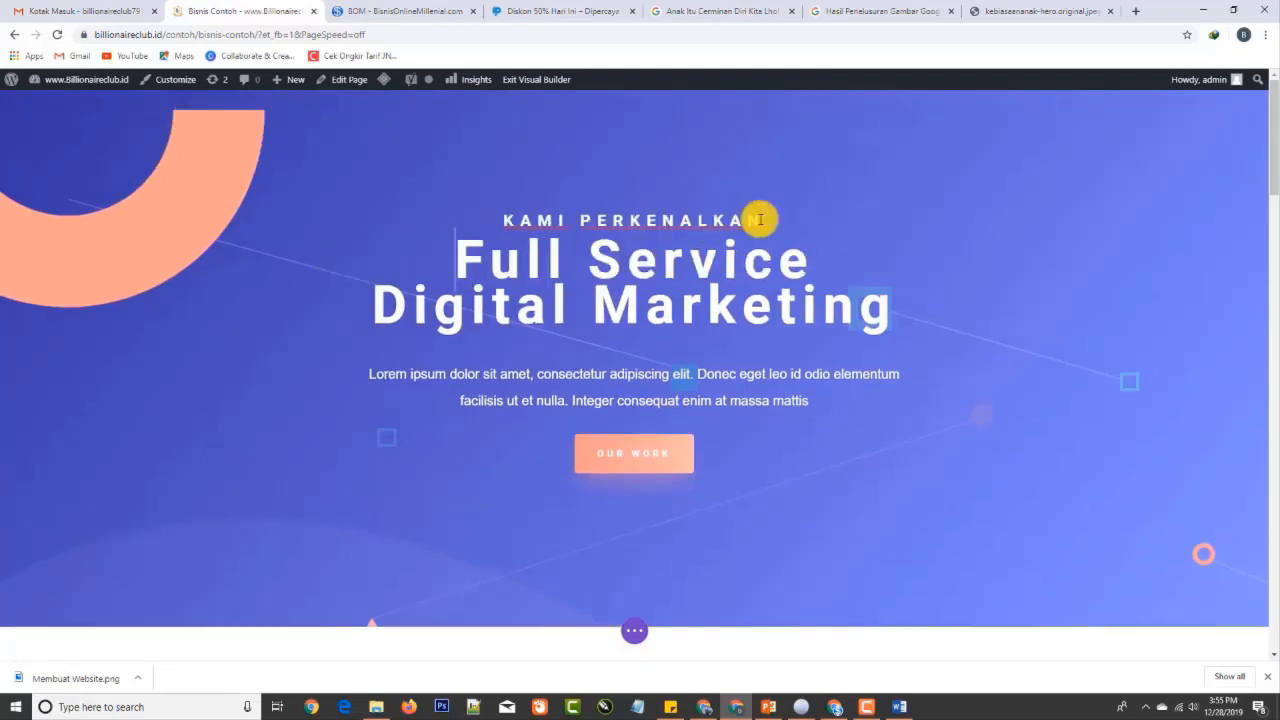
Replace the "Full Service Digital Marketing" heading in the header section with "Produk ajaib serbaguna"
{"action": "triple_click", "coordinate": [892, 309]}
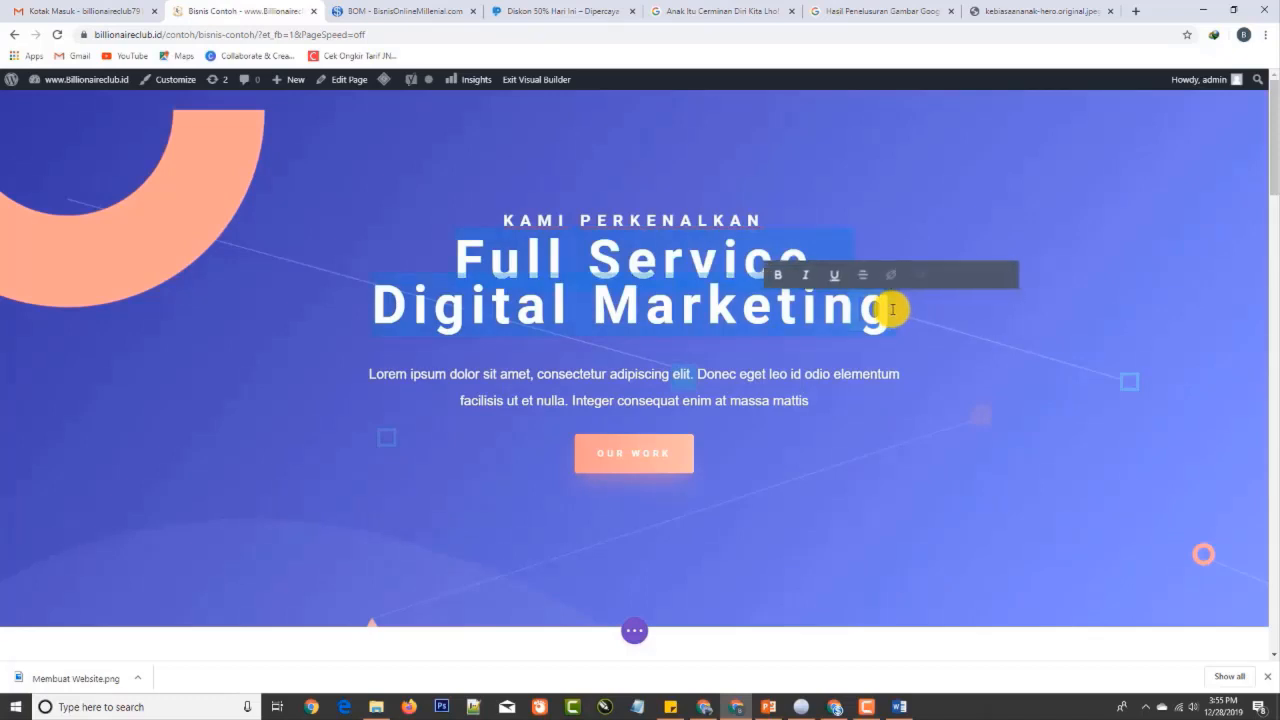
{"action": "type", "text": "Produk a"}
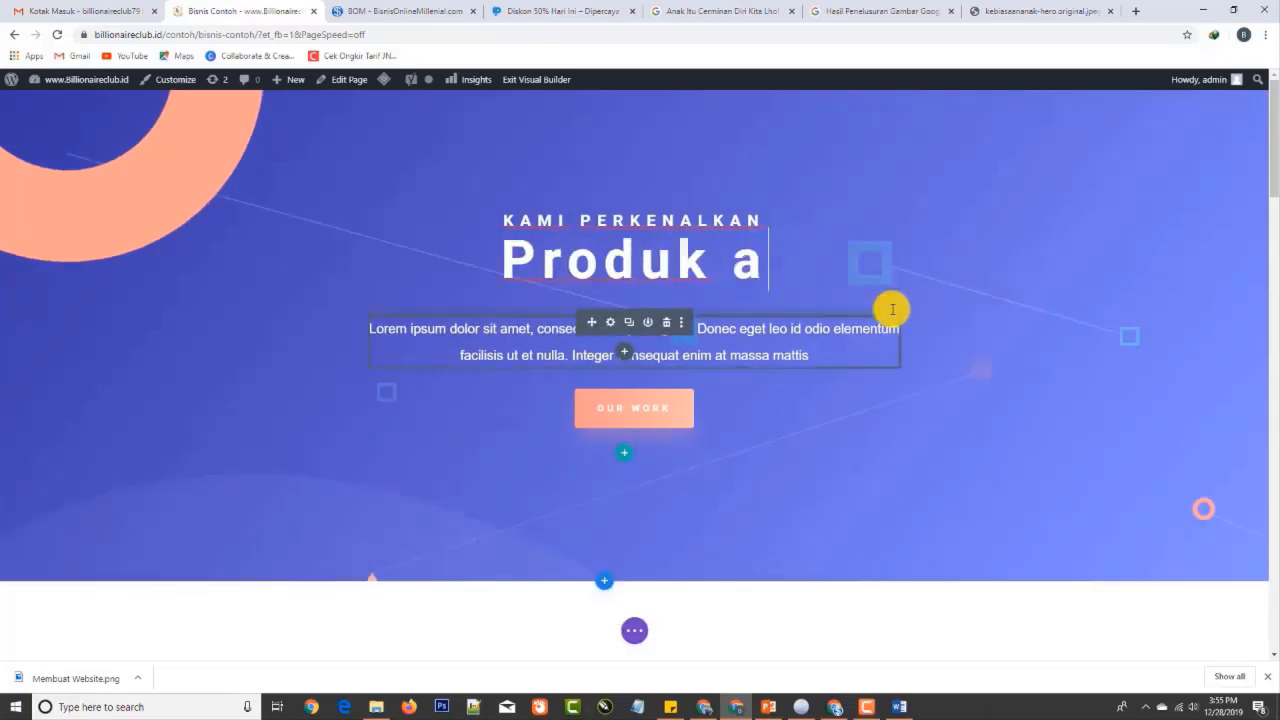
{"action": "type", "text": "jaib "}
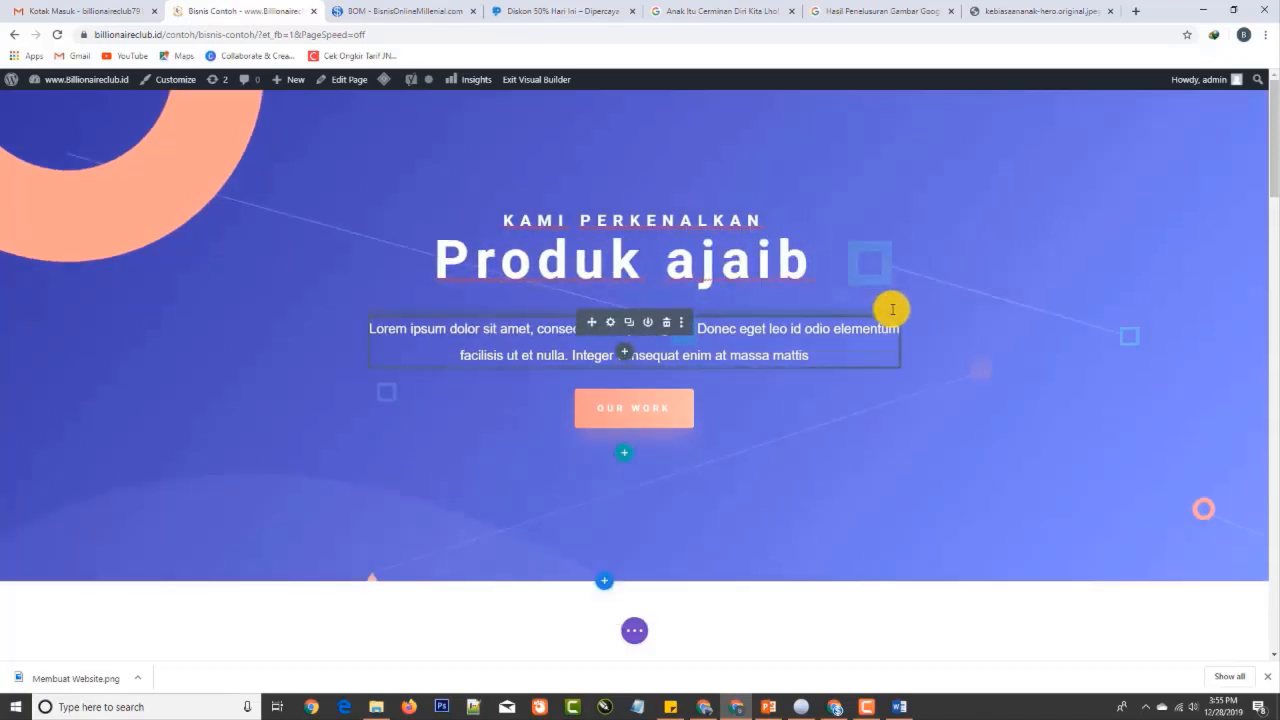
{"action": "type", "text": "serbaguna"}
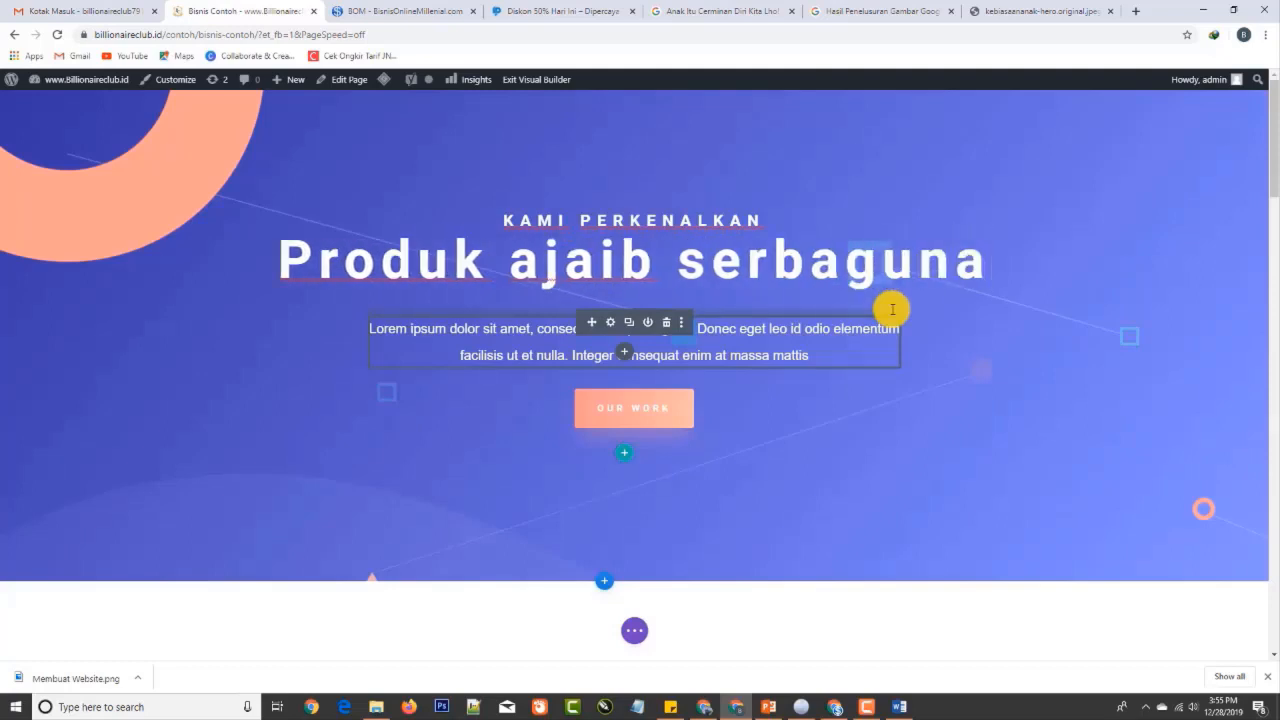
Replace the header section's lorem ipsum paragraph with "Pembasmi hama ampuh disawah tak bersisa" and save the text module
{"action": "left_click", "coordinate": [436, 327]}
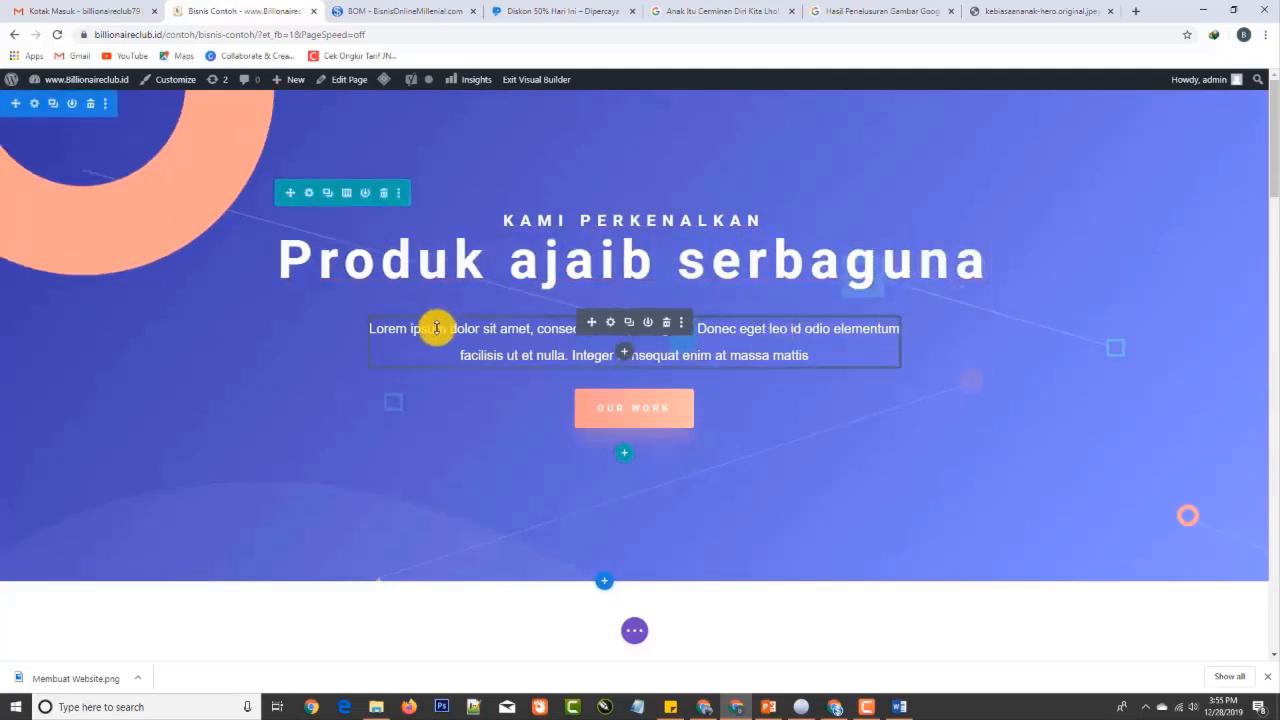
{"action": "key", "text": "ctrl+a"}
{"action": "type", "text": "Pem"}
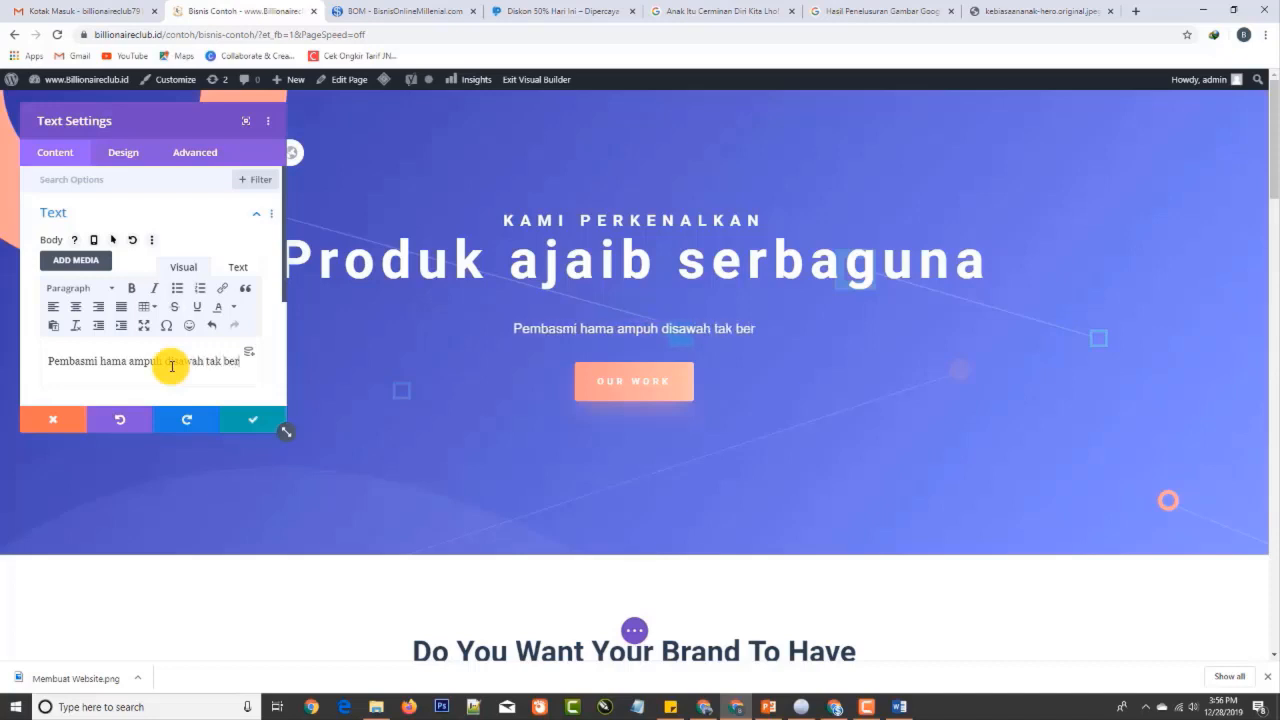
{"action": "type", "text": "sisa"}
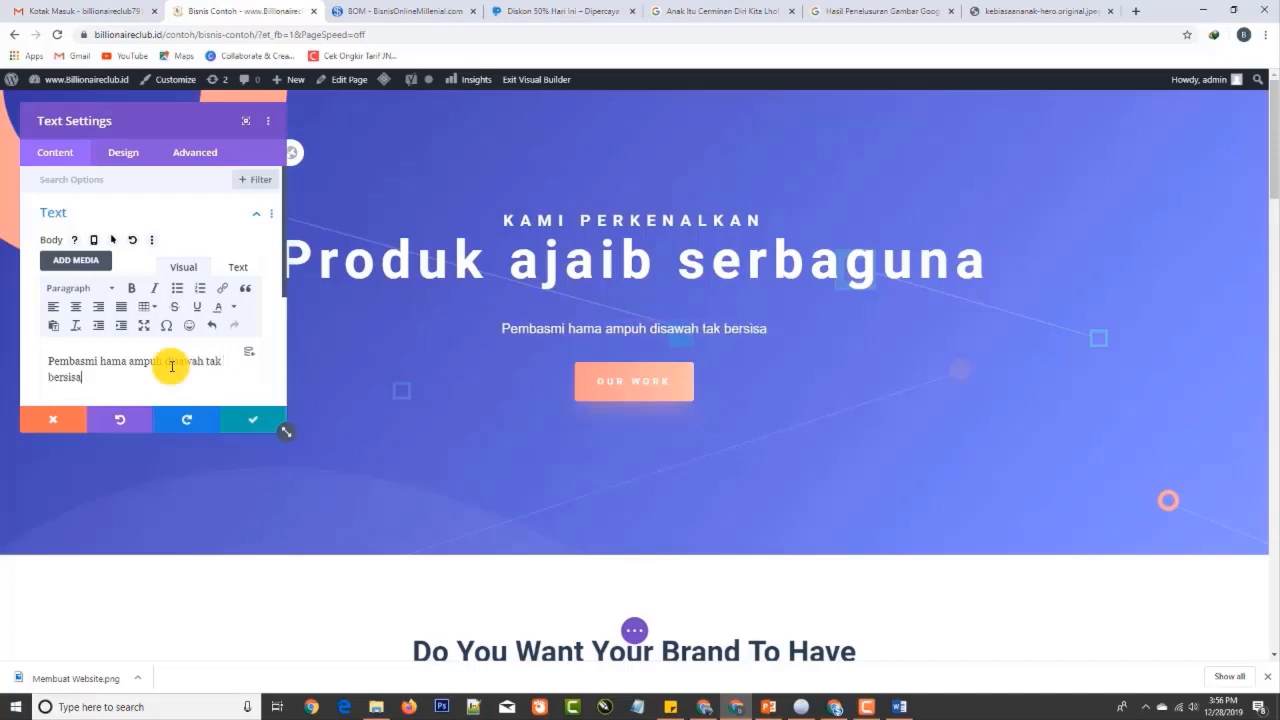
{"action": "left_click", "coordinate": [246, 420]}
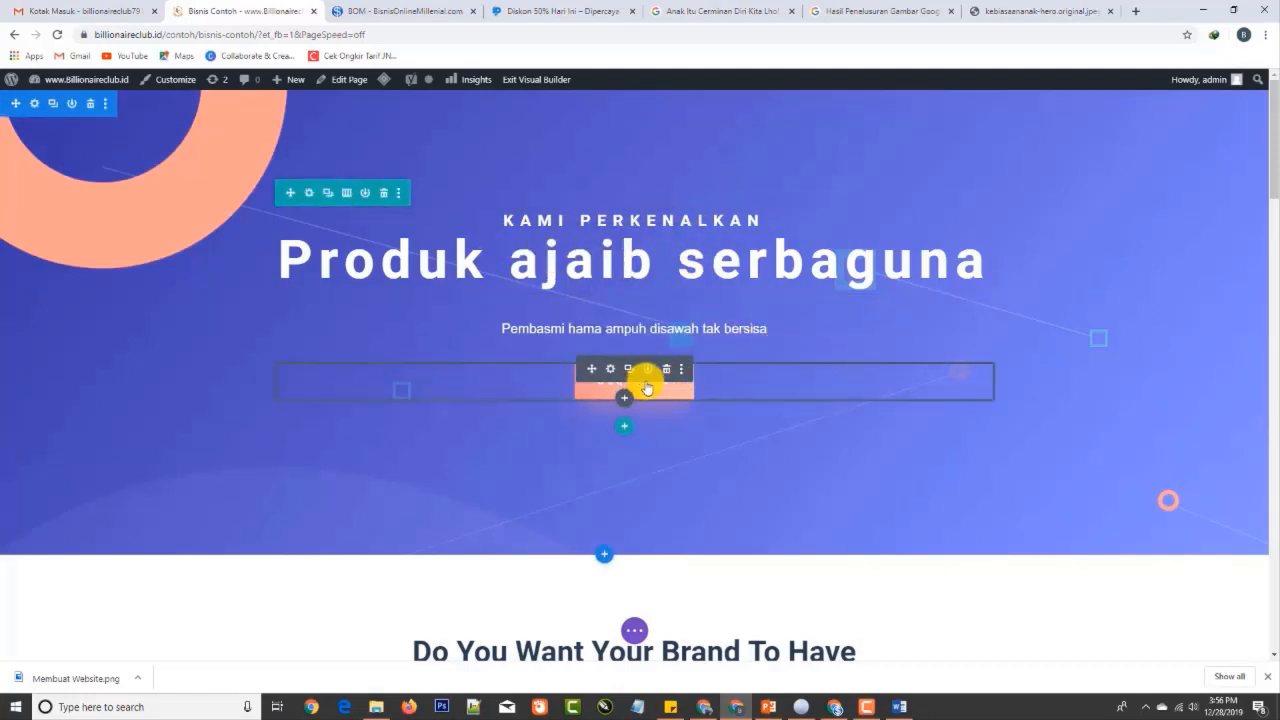
Change the header section's "Our Work" button text to "BELI SEKARANG" and save the button settings
{"action": "left_click", "coordinate": [610, 372]}
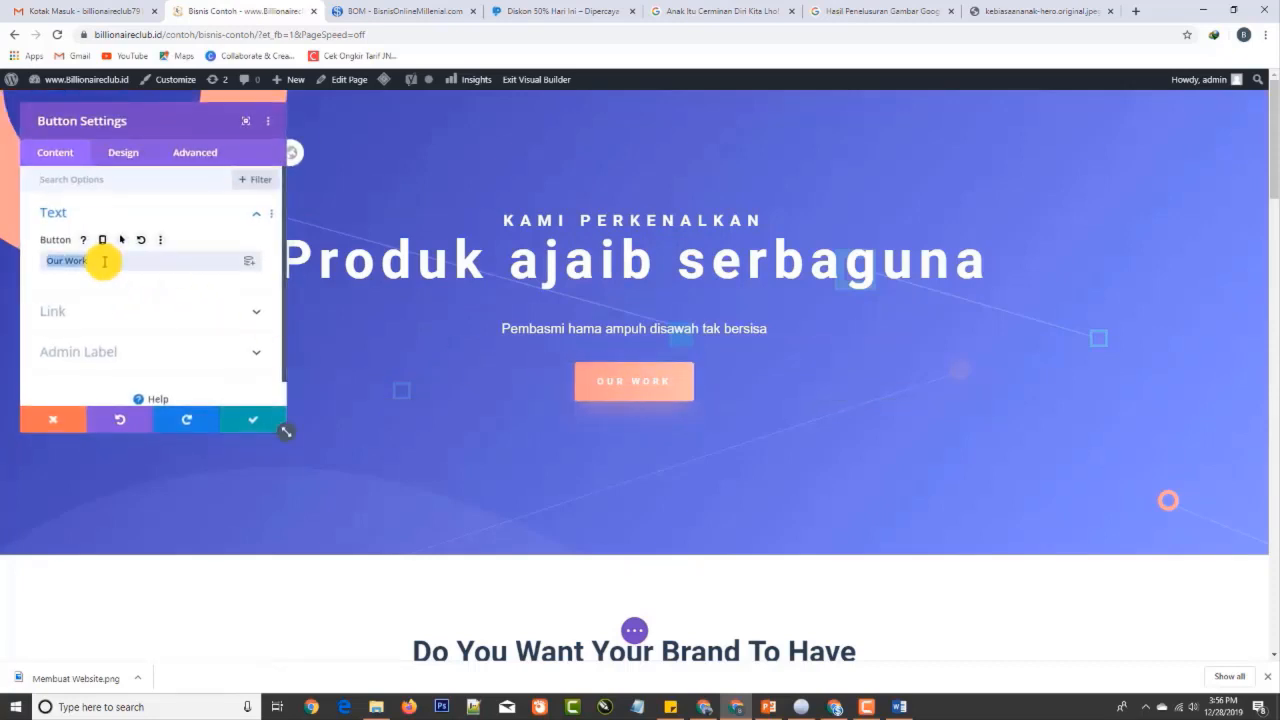
{"action": "type", "text": "BELI SEKARANG"}
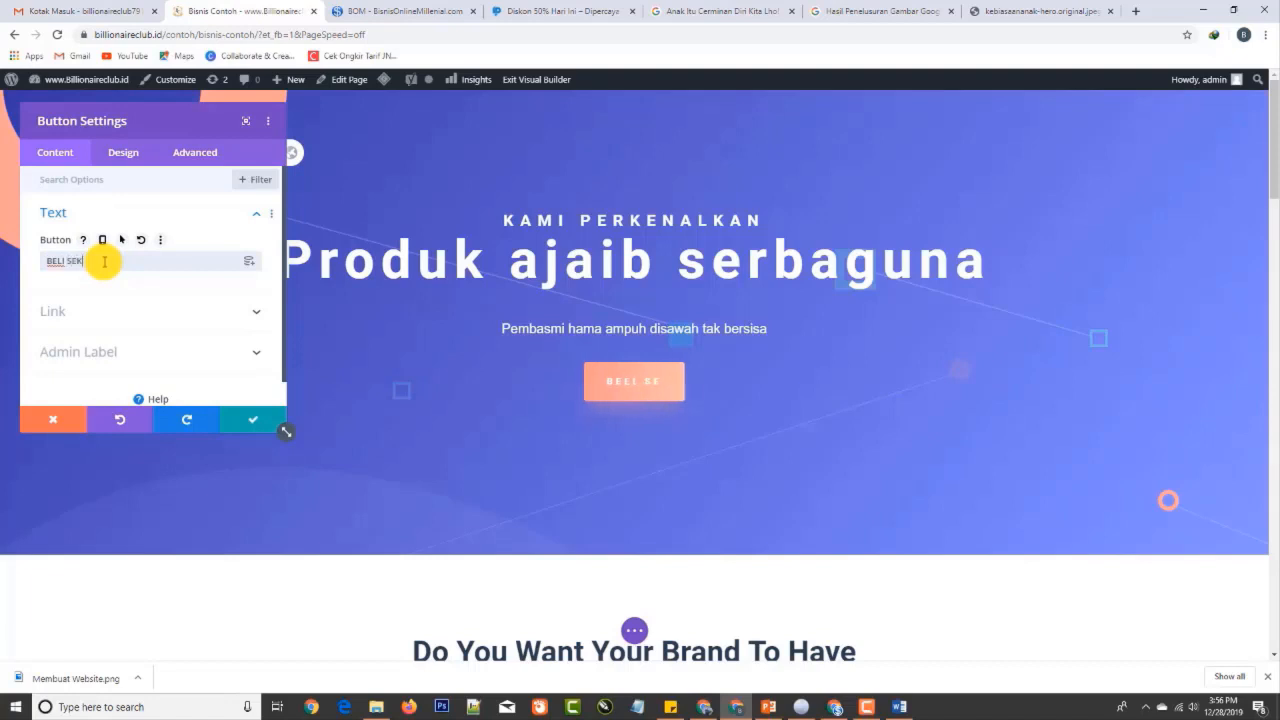
{"action": "left_click", "coordinate": [251, 418]}
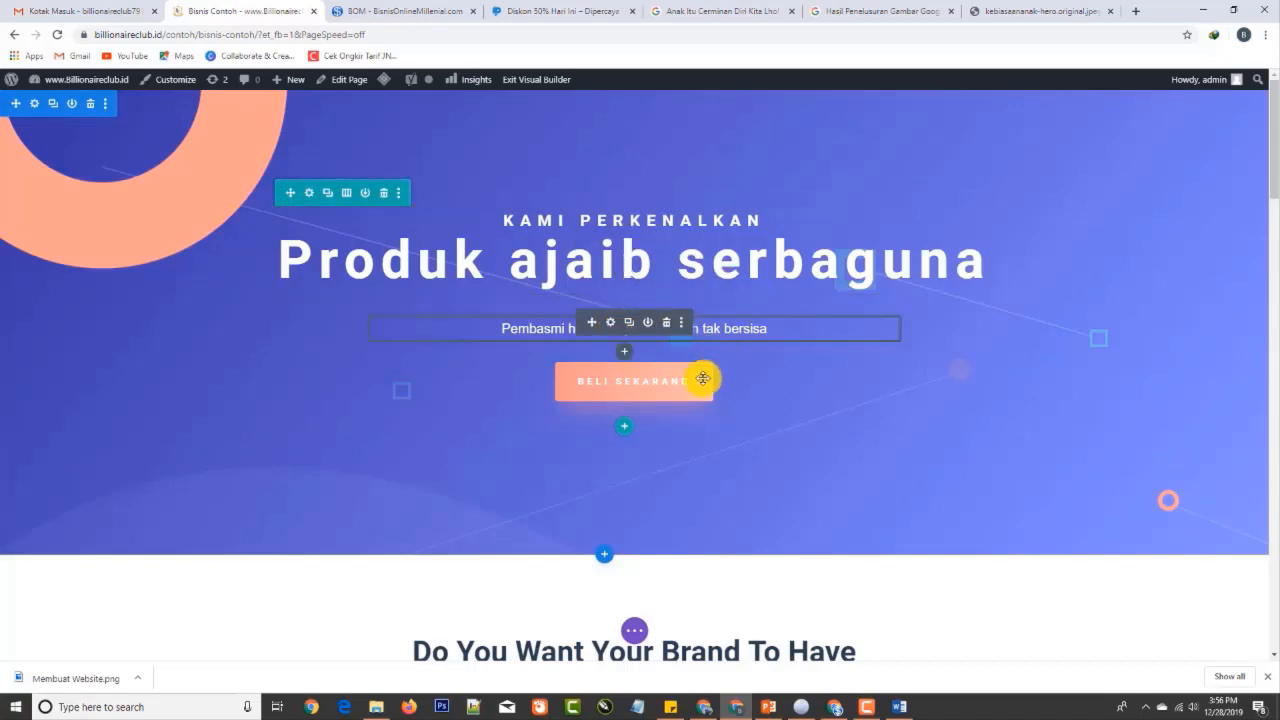
Try to replace the "Do You Want Your Brand To Have Greater Reach?" heading with "Apa yang Anda dapatkan jika beli produk di tempat kami"
{"action": "scroll", "coordinate": [686, 383], "scroll_direction": "down", "scroll_amount": 4}
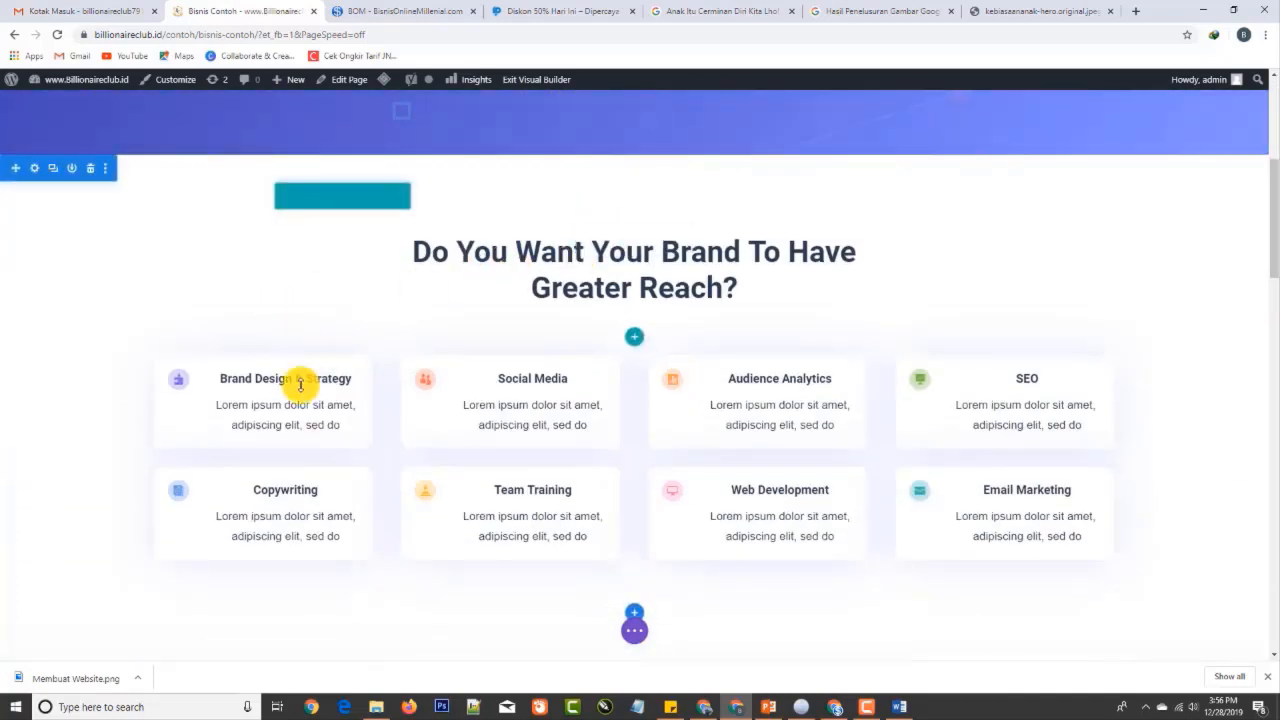
{"action": "left_click", "coordinate": [433, 253]}
{"action": "key", "text": "ctrl+a"}
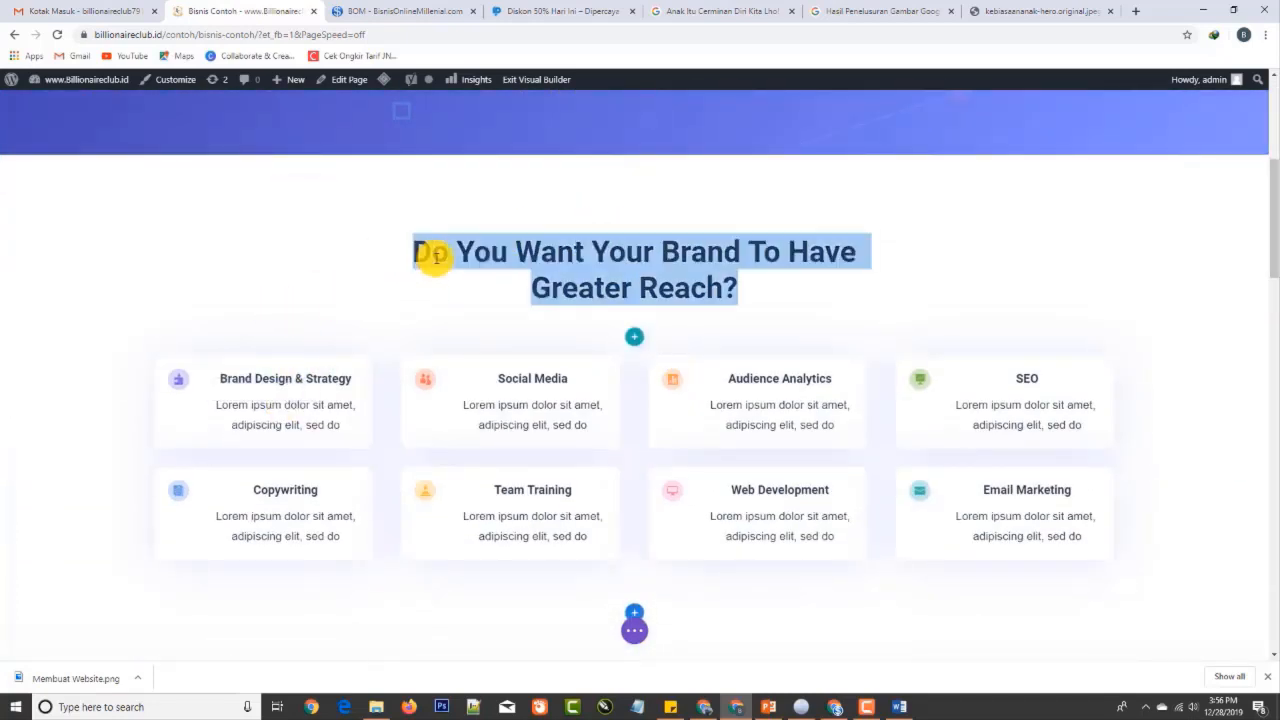
{"action": "type", "text": "Apa yang"}
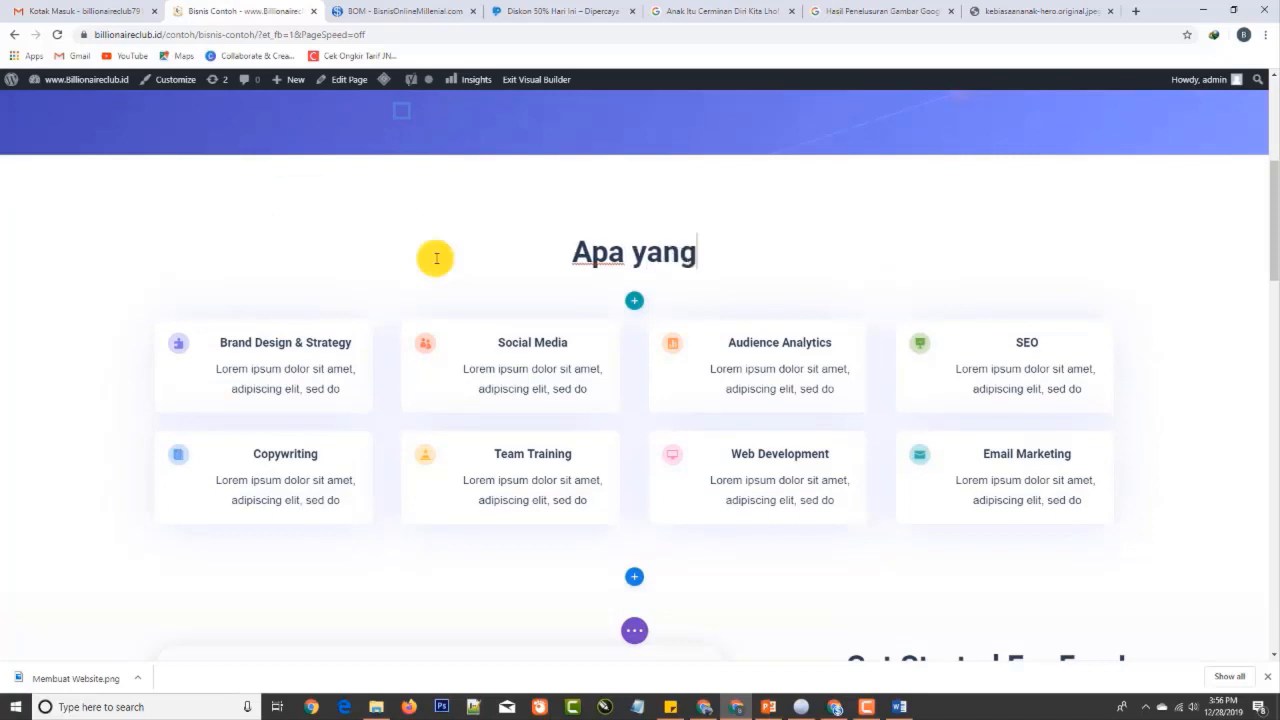
{"action": "type", "text": " Anda dapatkan"}
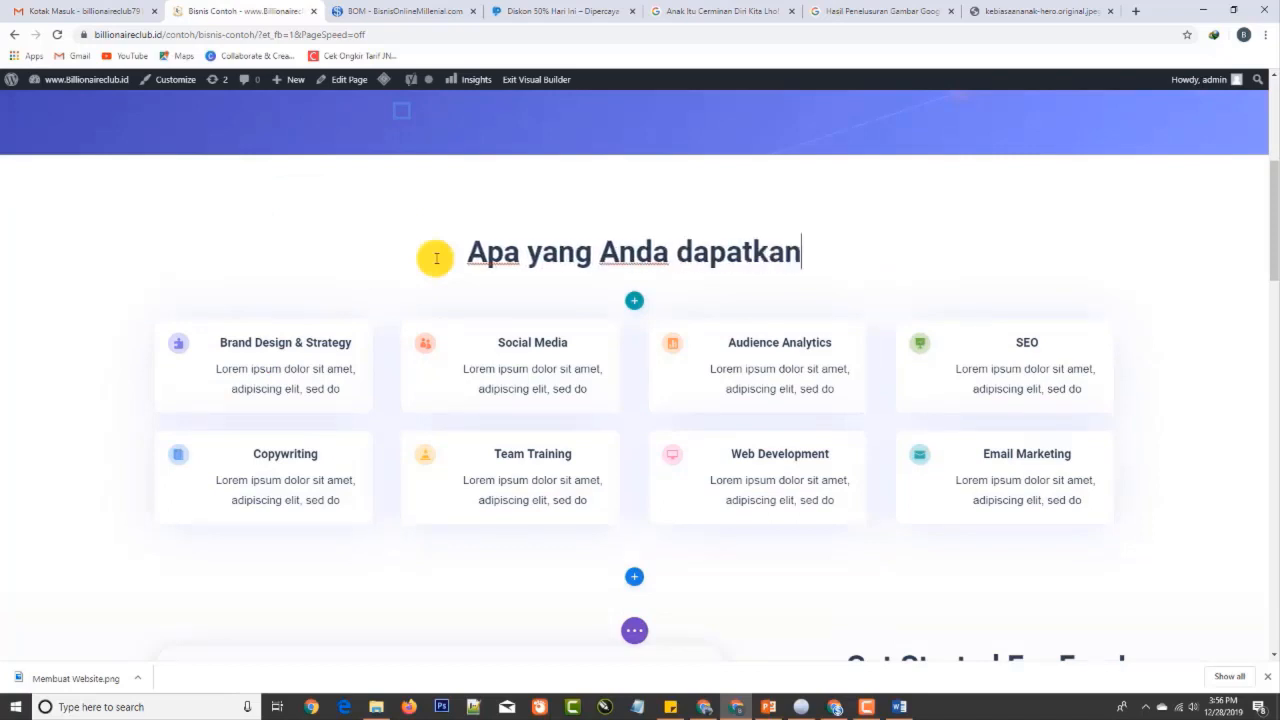
{"action": "type", "text": " jika beli pr"}
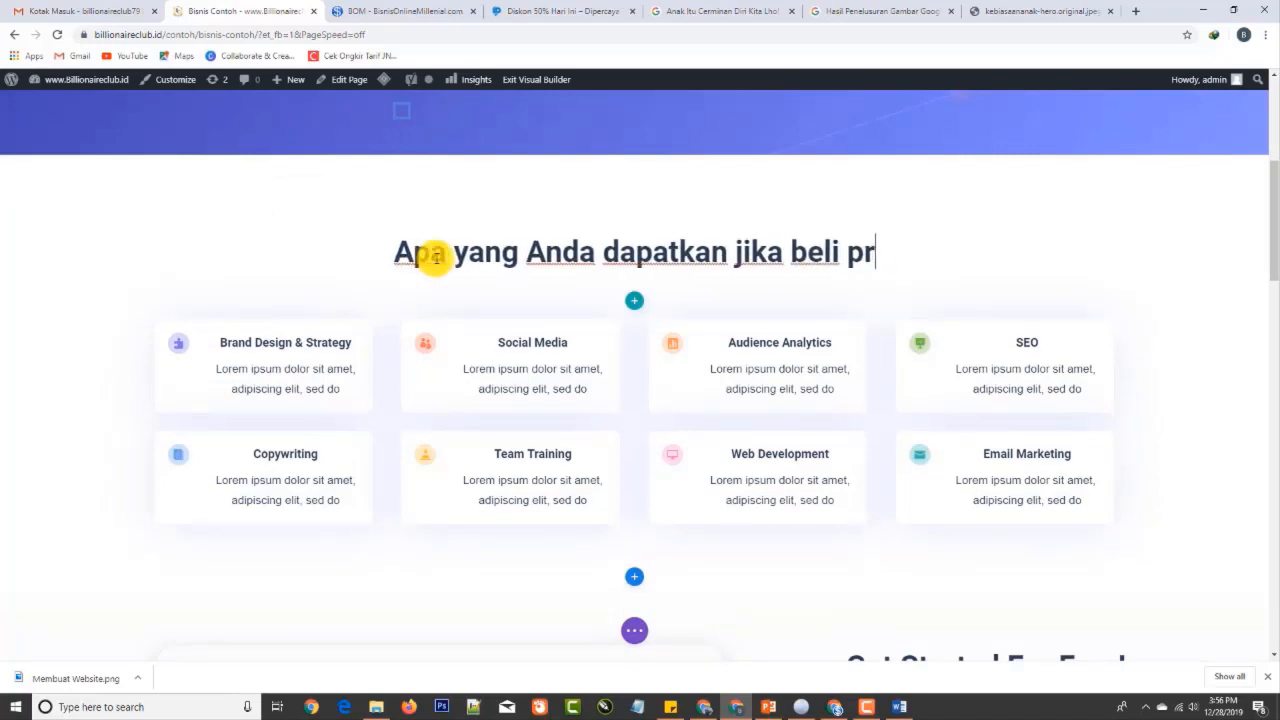
{"action": "type", "text": "oduk di tempat kami"}
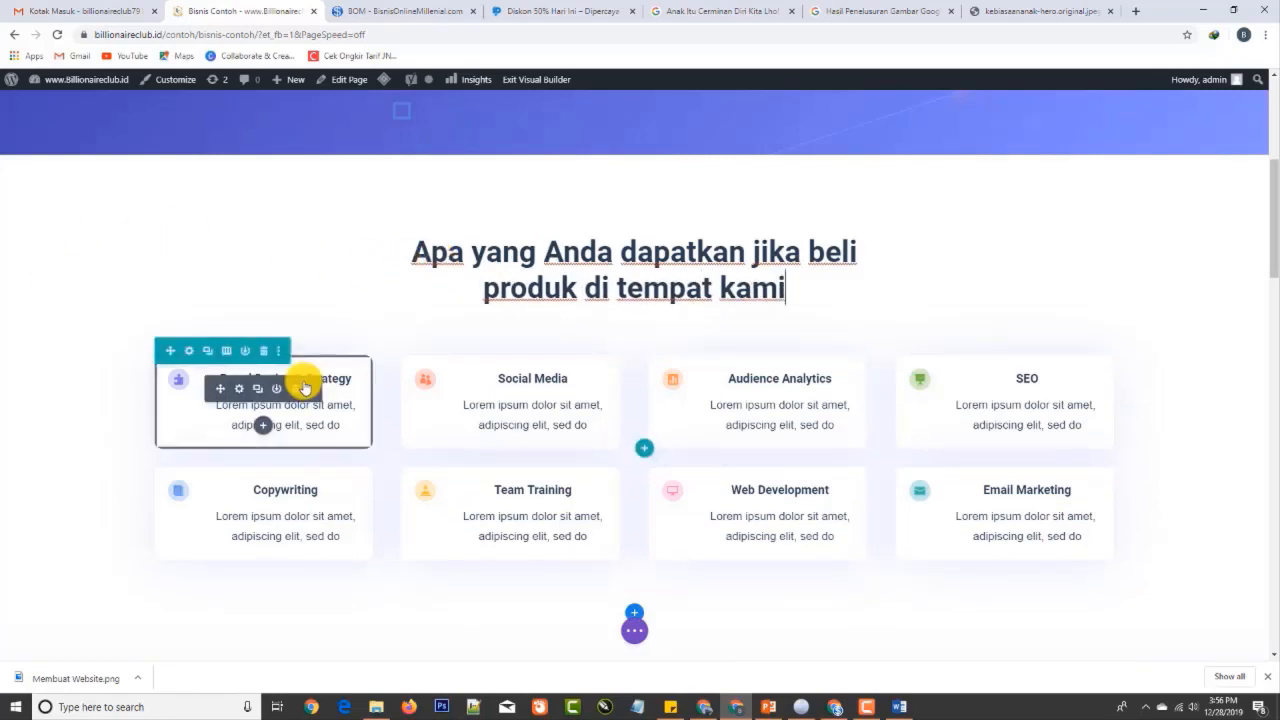
{"action": "key", "text": "ctrl+z"}
Set the "Brand Design & Strategy" blurb's title to "Pengiirman gratis" and its body to "Syarat ketentuan berlaku", and save it
{"action": "left_click", "coordinate": [238, 393]}
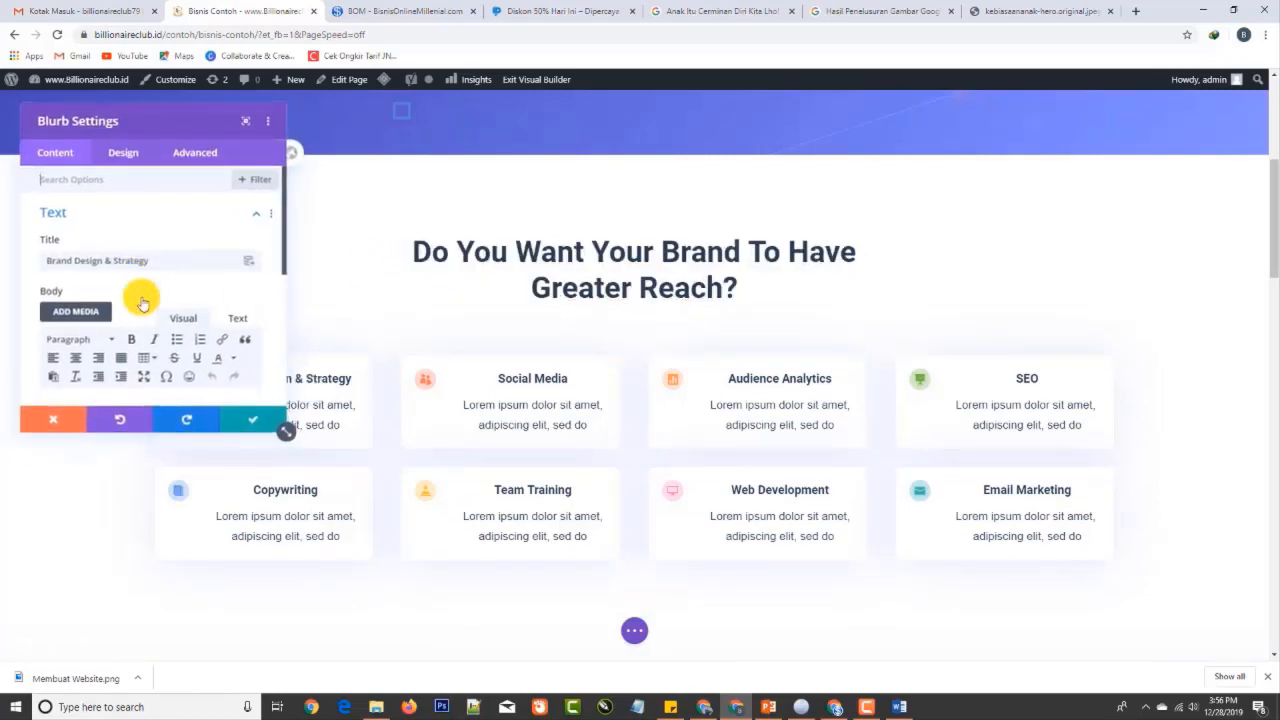
{"action": "left_click_drag", "start_coordinate": [155, 261], "coordinate": [17, 265]}
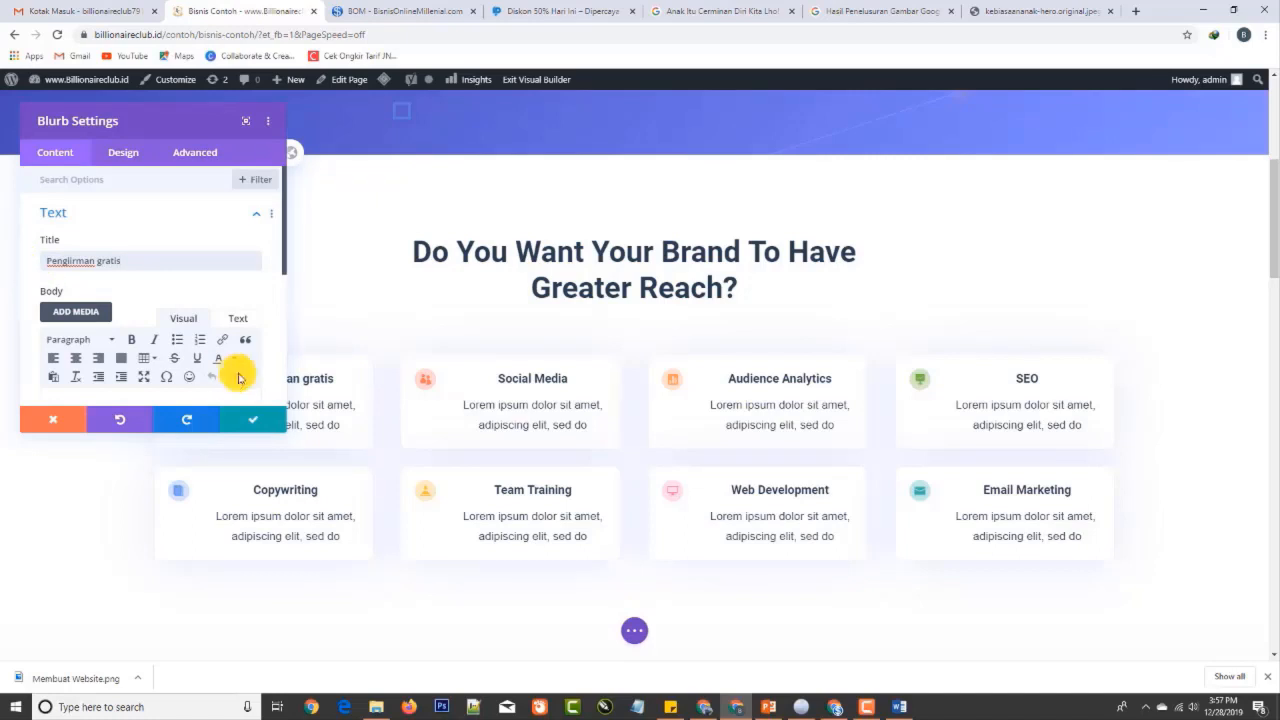
{"action": "scroll", "coordinate": [190, 320], "scroll_direction": "down", "scroll_amount": 3}
{"action": "triple_click", "coordinate": [160, 232]}
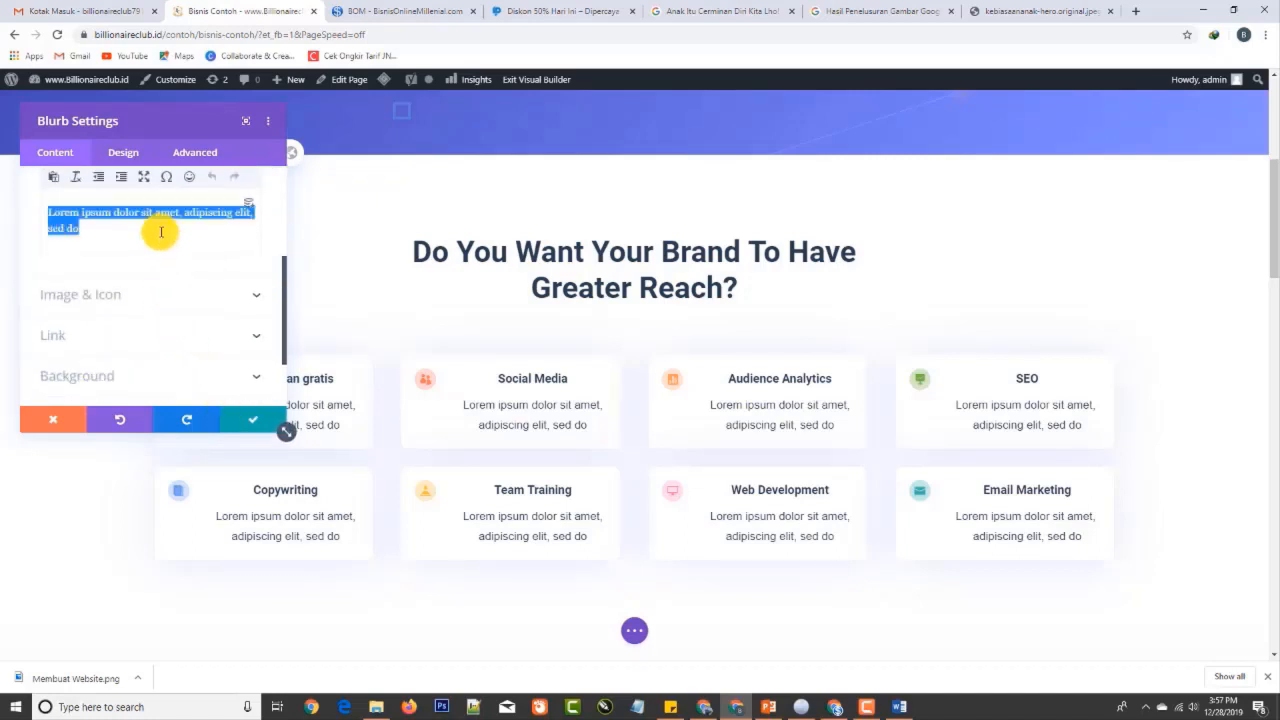
{"action": "type", "text": "Syarat ketentuan berlaku"}
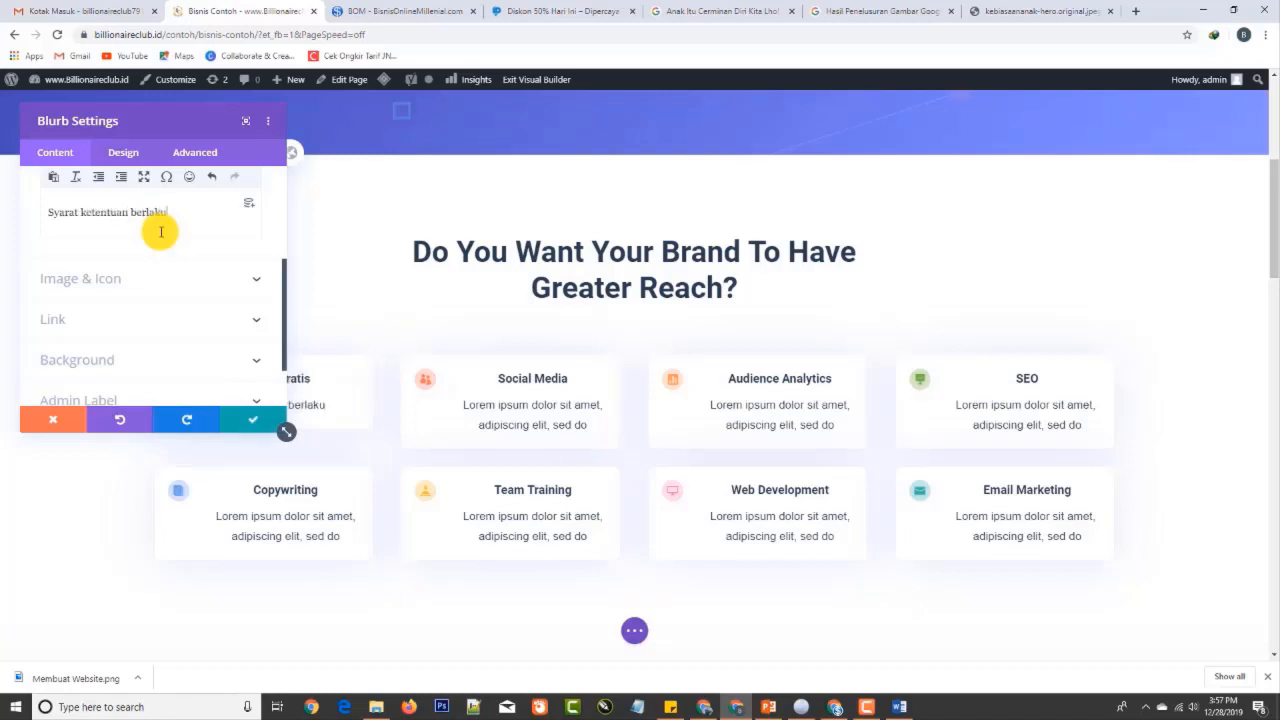
{"action": "left_click", "coordinate": [263, 421]}
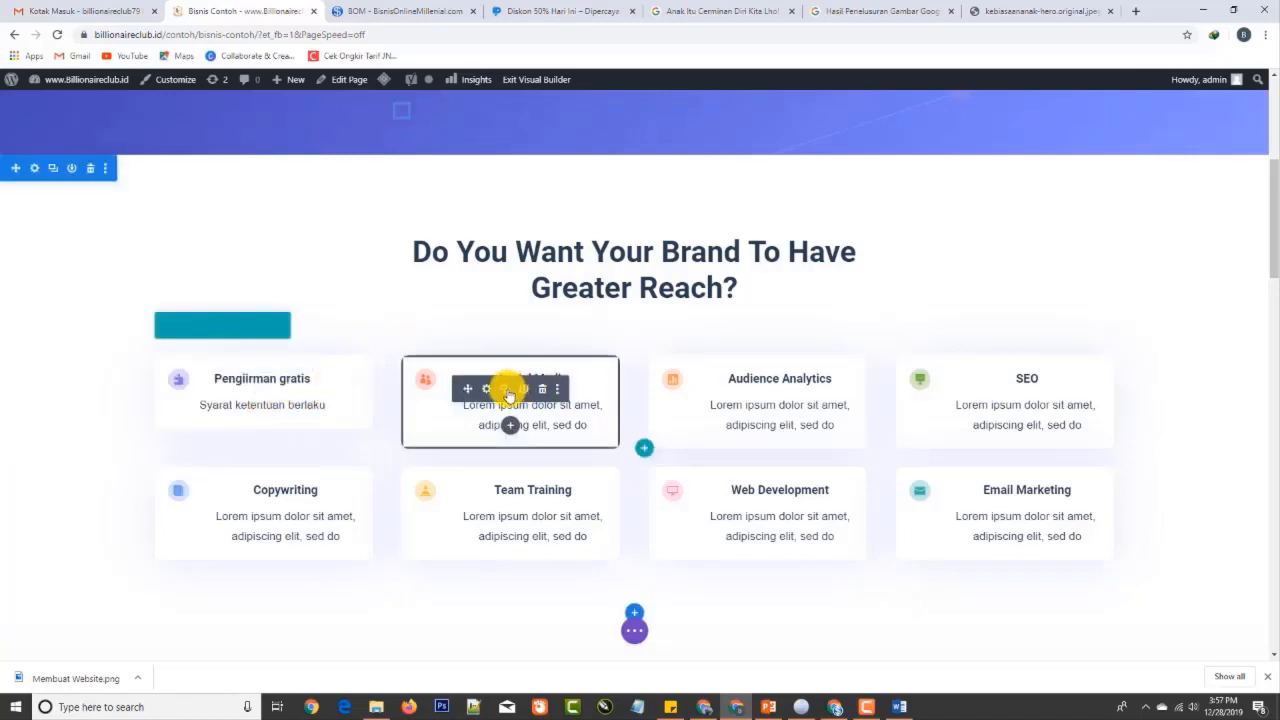
Change the "Social Media" blurb's title to "Menerima COD" and save the blurb
{"action": "left_click", "coordinate": [485, 395]}
{"action": "left_click_drag", "start_coordinate": [154, 258], "coordinate": [18, 250]}
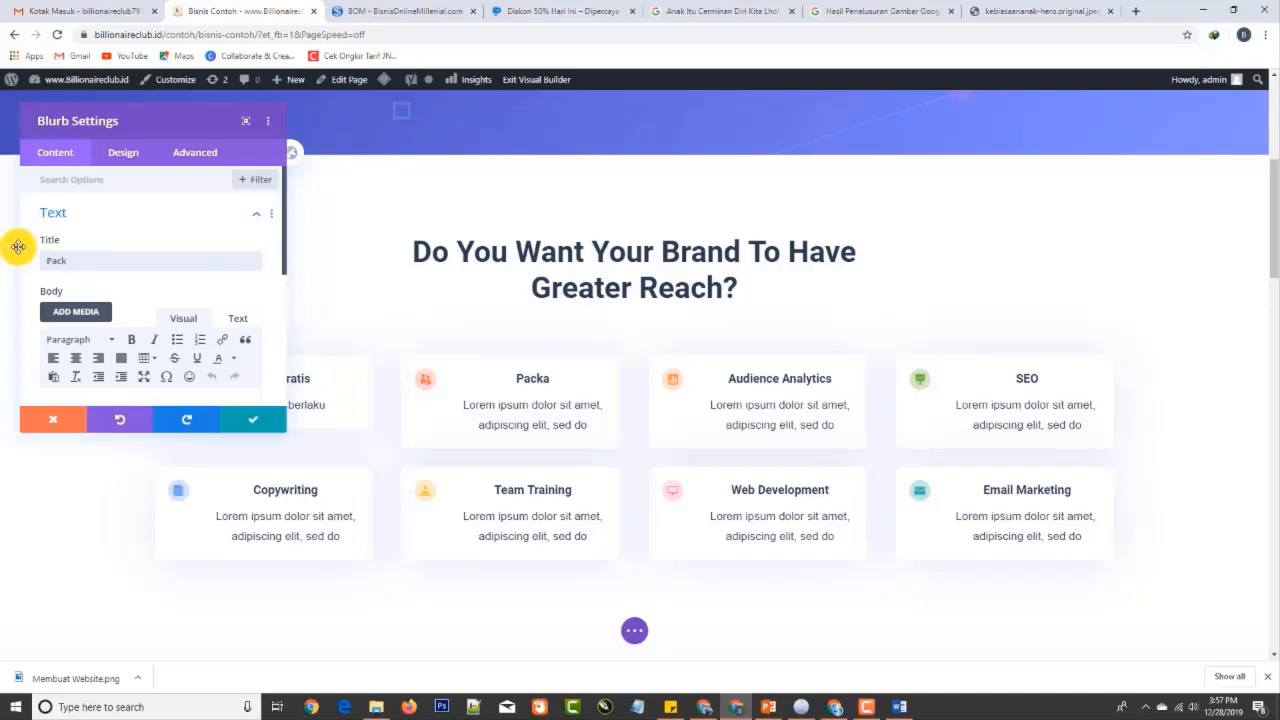
{"action": "type", "text": "Pac"}
{"action": "key", "text": "BackSpace"}
{"action": "key", "text": "BackSpace"}
{"action": "key", "text": "BackSpace"}
{"action": "type", "text": "Menerima COD"}
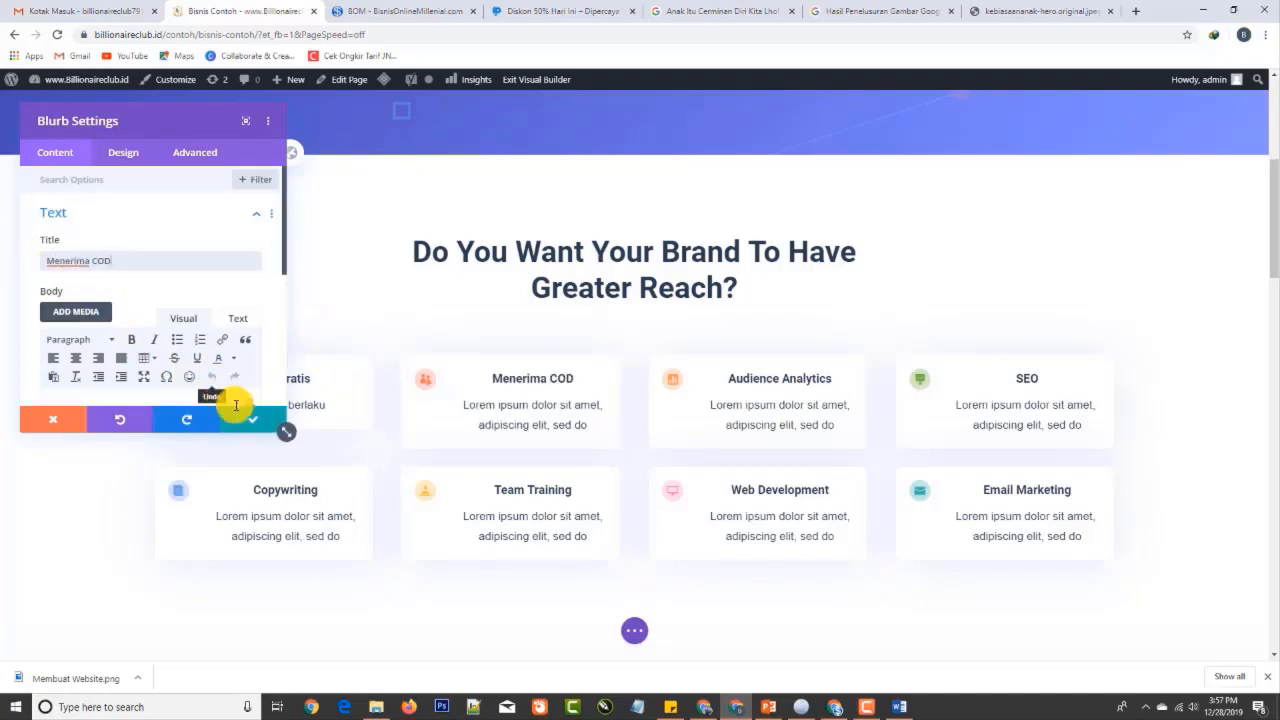
{"action": "left_click", "coordinate": [257, 419]}
Replace the Website Analytics mock-up image beside "Get Started For Free!" with experts_3_org.jpg from the media library
{"action": "scroll", "coordinate": [782, 300], "scroll_direction": "down", "scroll_amount": 6}
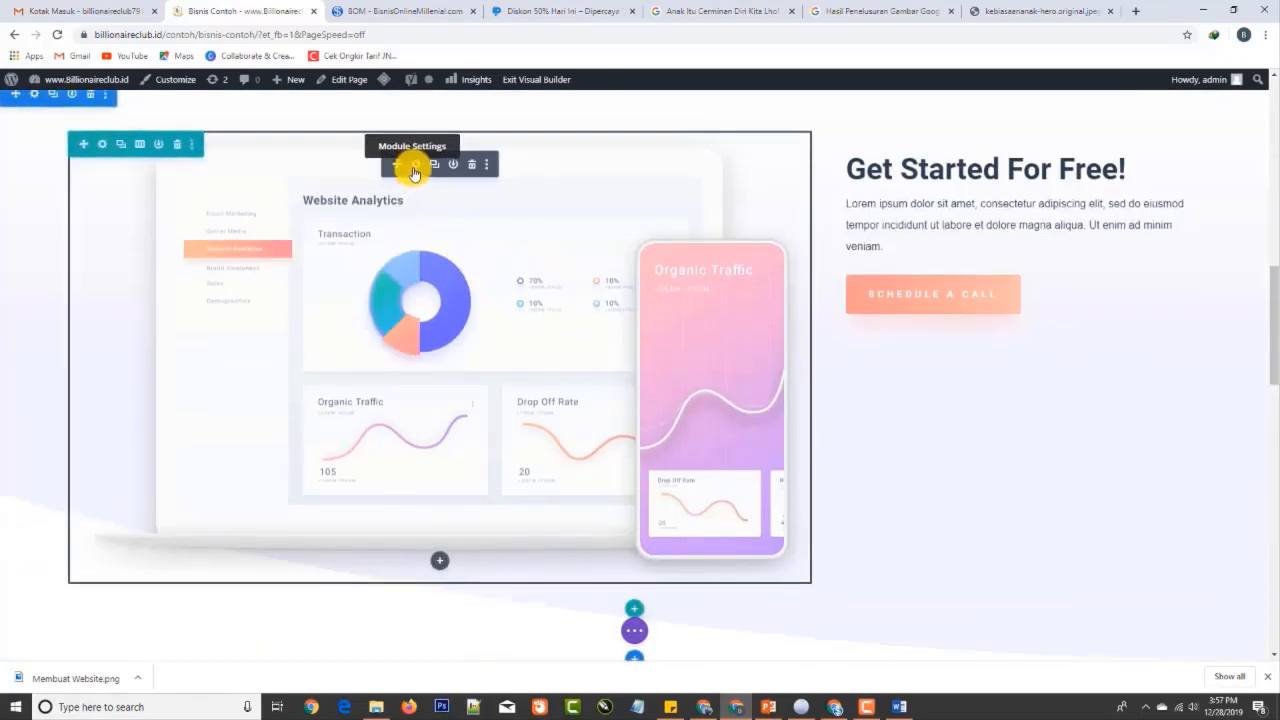
{"action": "left_click", "coordinate": [415, 168]}
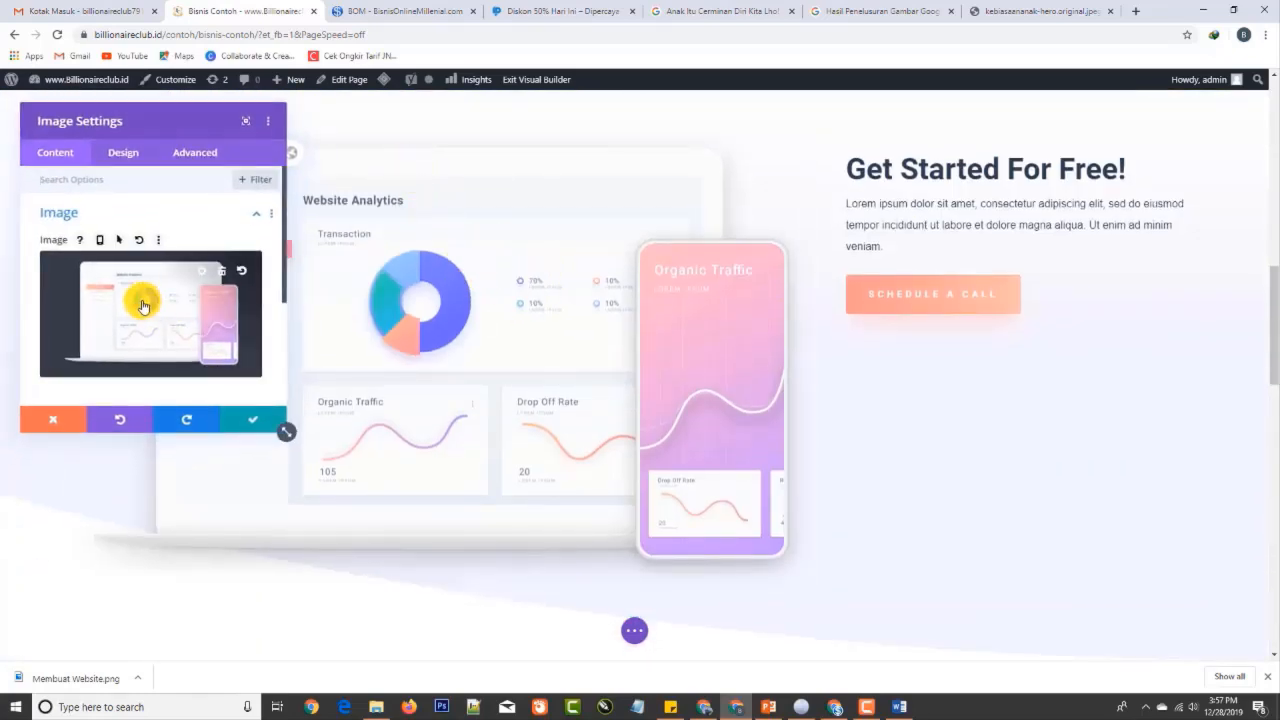
{"action": "left_click", "coordinate": [143, 302]}
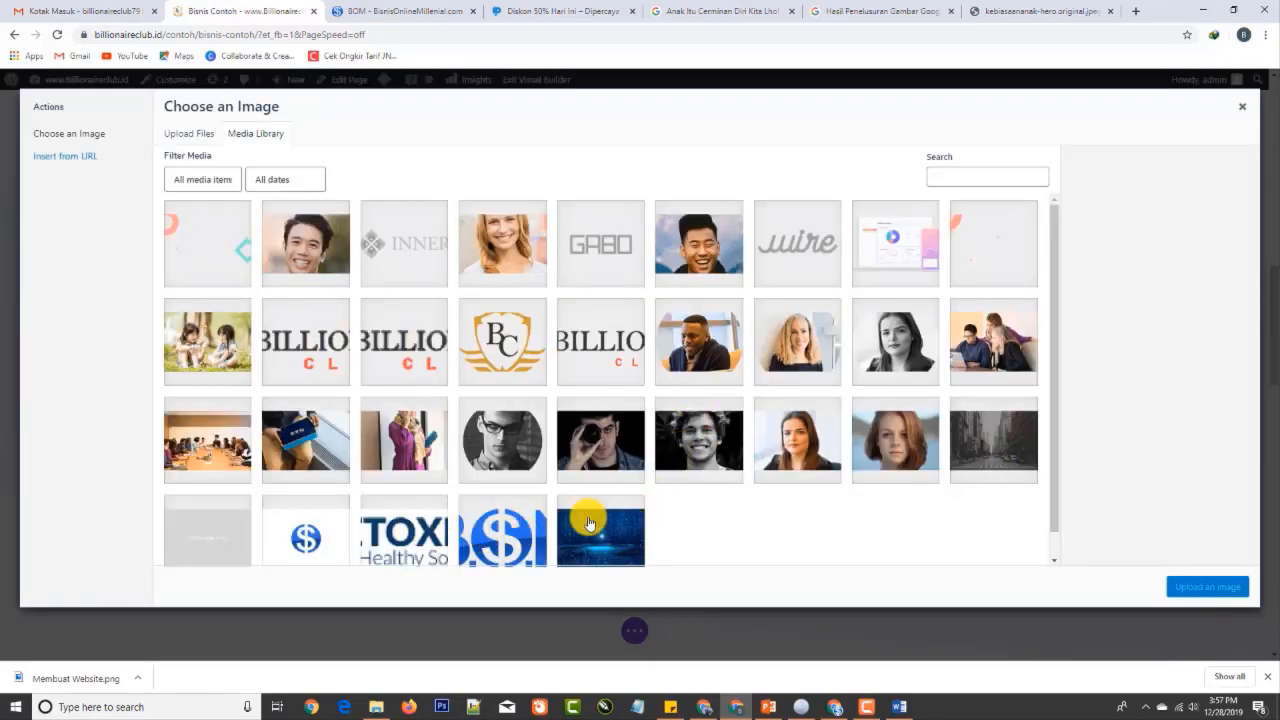
{"action": "left_click", "coordinate": [976, 336]}
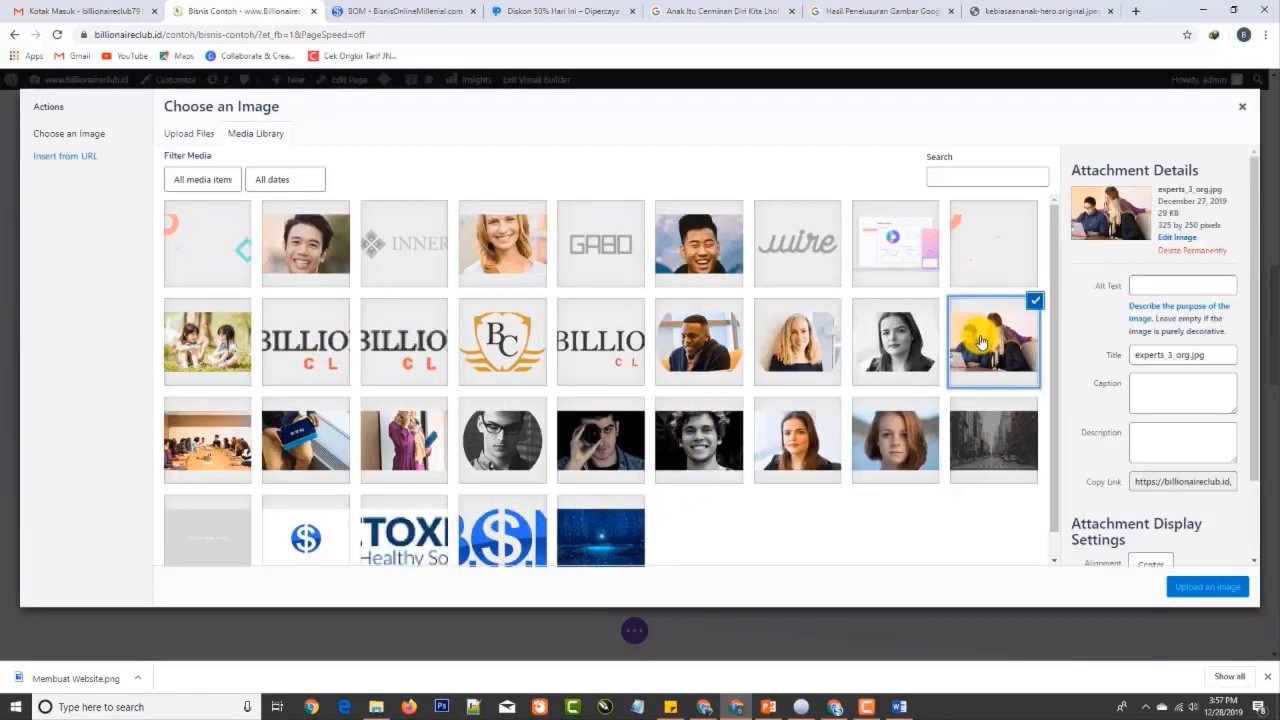
{"action": "left_click", "coordinate": [1212, 586]}
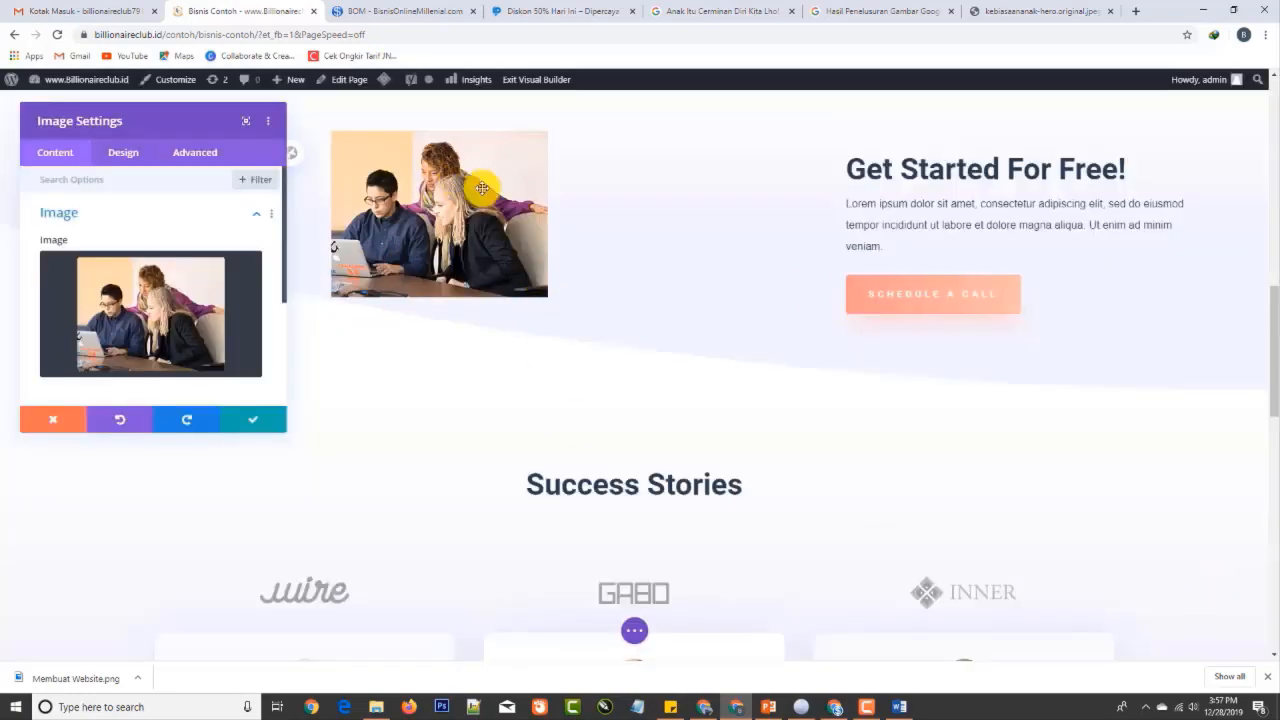
Set the image beside "Get Started For Free!" to jual-sepatu-kerja-online.png from the media library and save the module
{"action": "left_click", "coordinate": [157, 306]}
{"action": "left_click", "coordinate": [605, 518]}
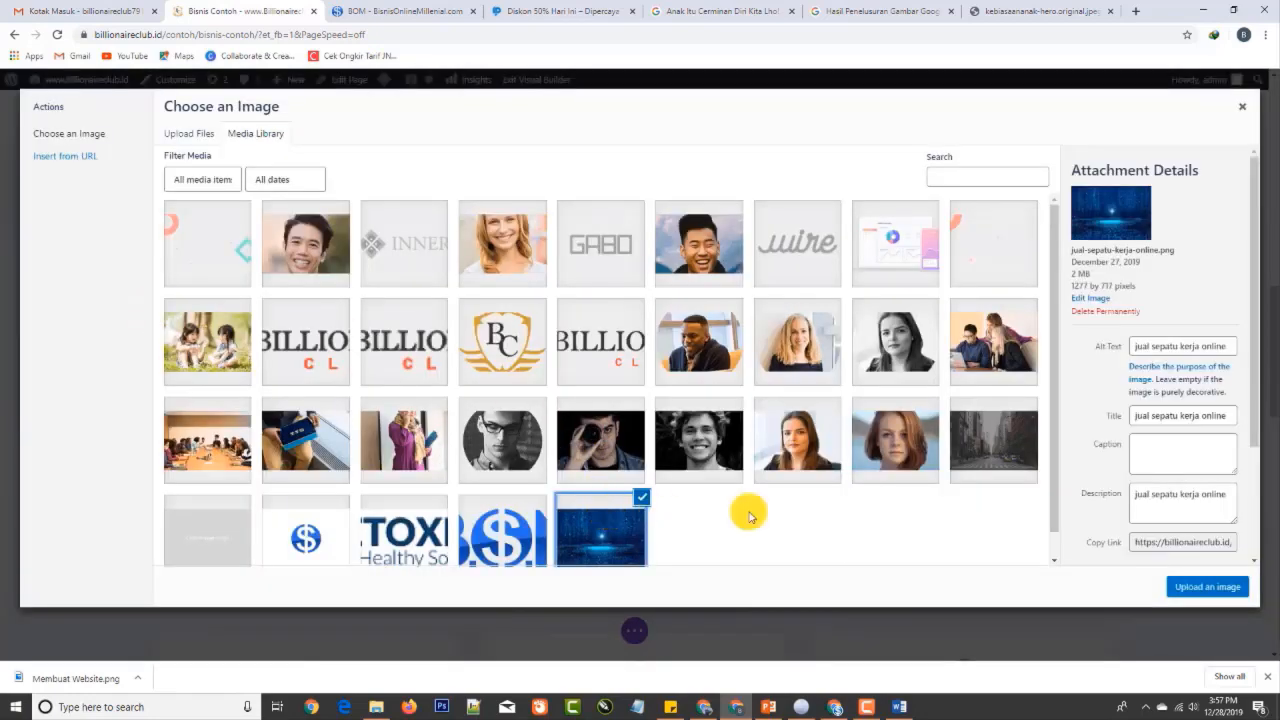
{"action": "left_click", "coordinate": [1222, 587]}
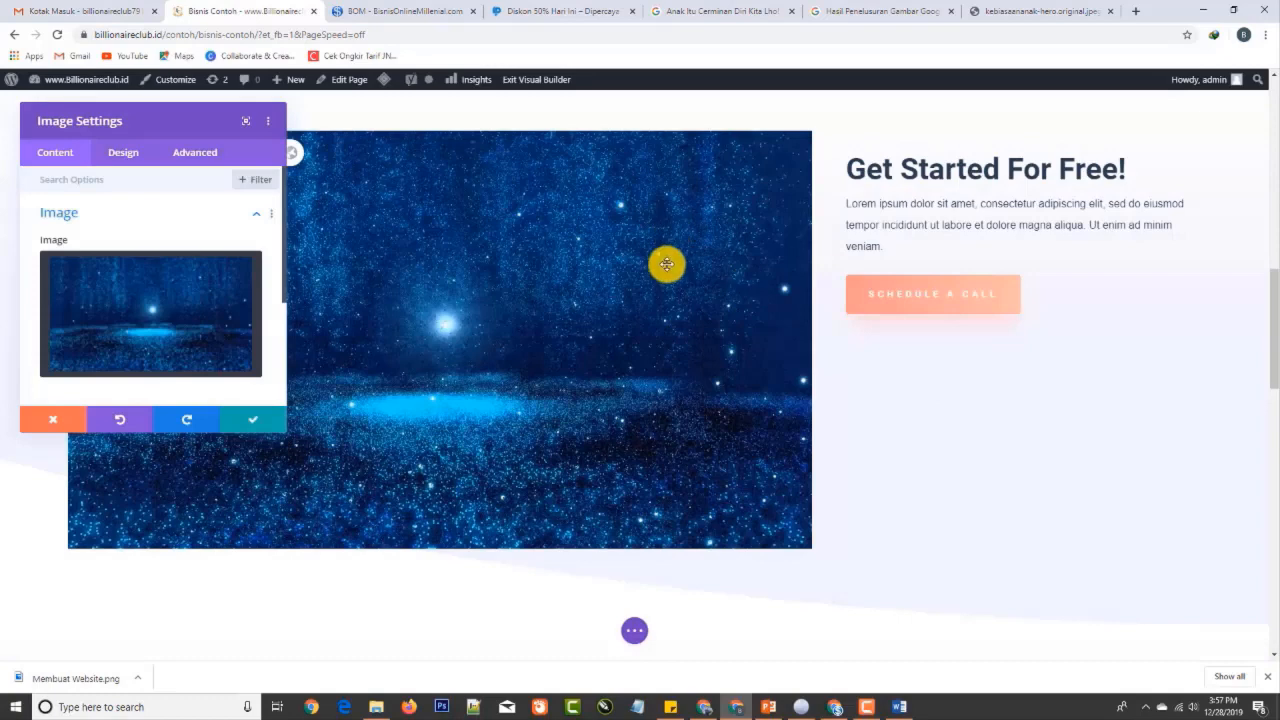
{"action": "left_click", "coordinate": [265, 428]}
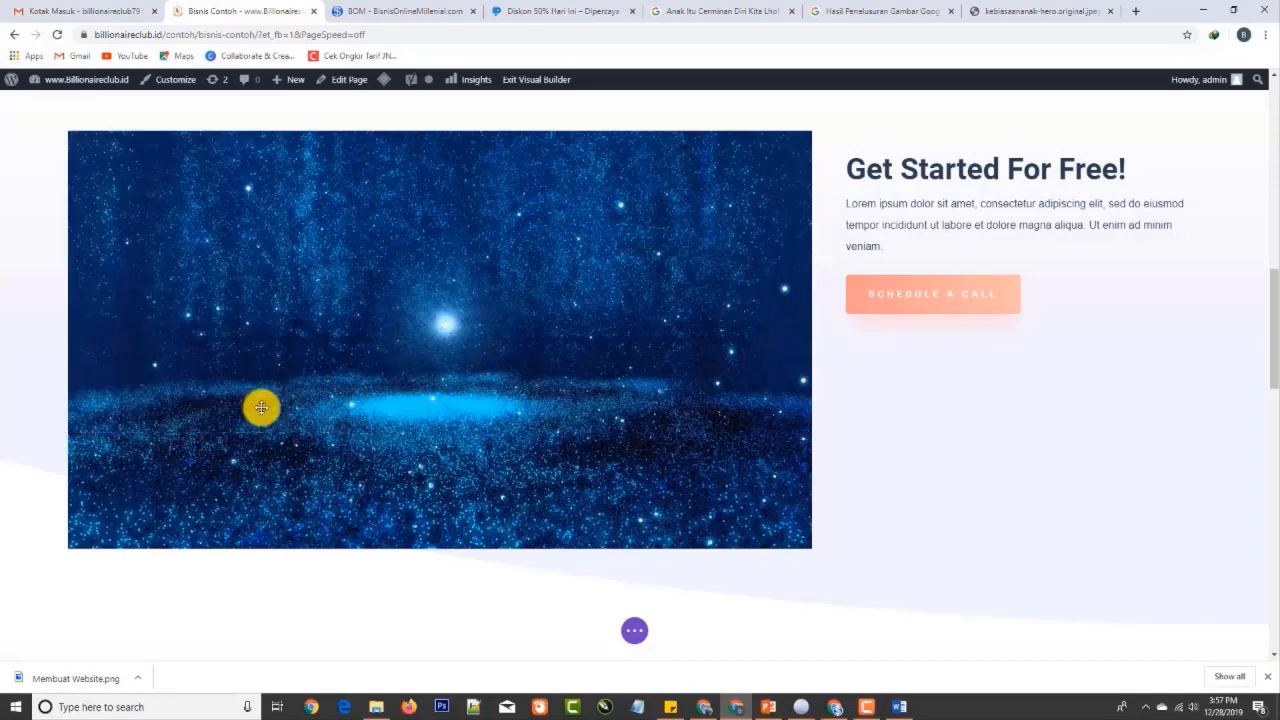
Replace the "Get Started For Free!" heading and its paragraph with "Yuk belanja sekarang" and look over the sections around it
{"action": "left_click", "coordinate": [877, 172]}
{"action": "key", "text": "ctrl+a"}
{"action": "type", "text": "Yo"}
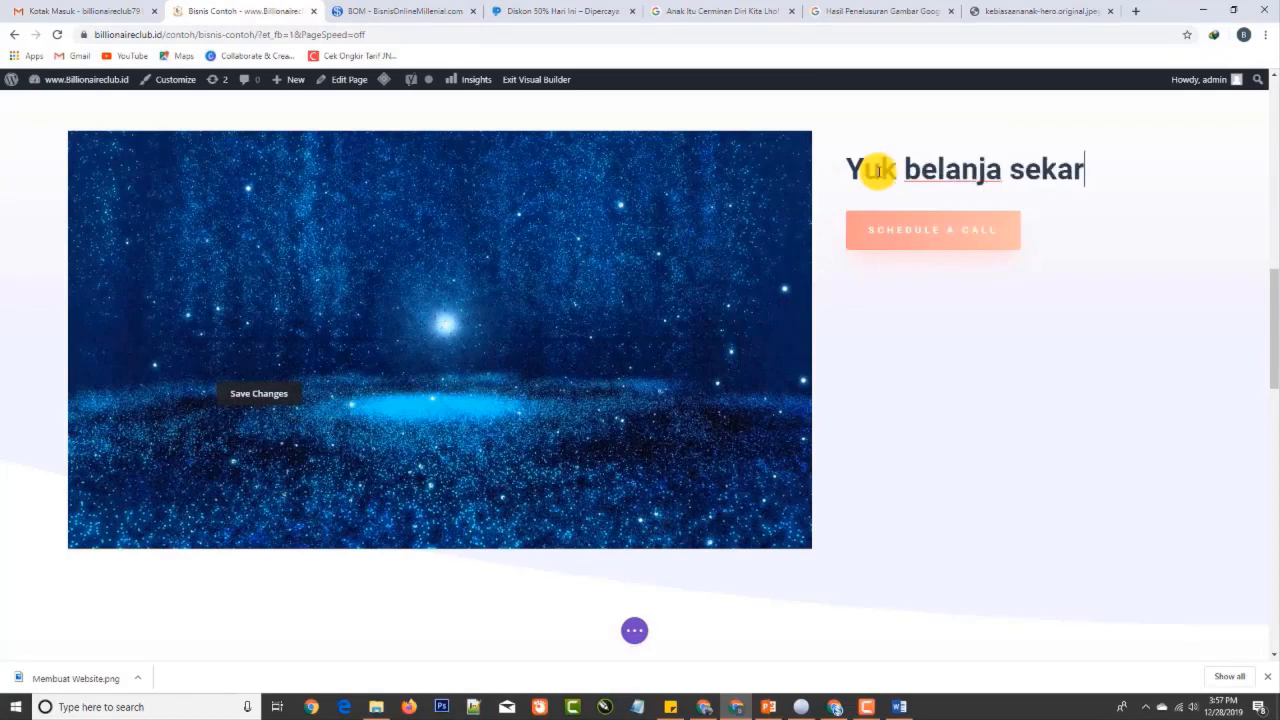
{"action": "scroll", "coordinate": [657, 157], "scroll_direction": "down", "scroll_amount": 8}
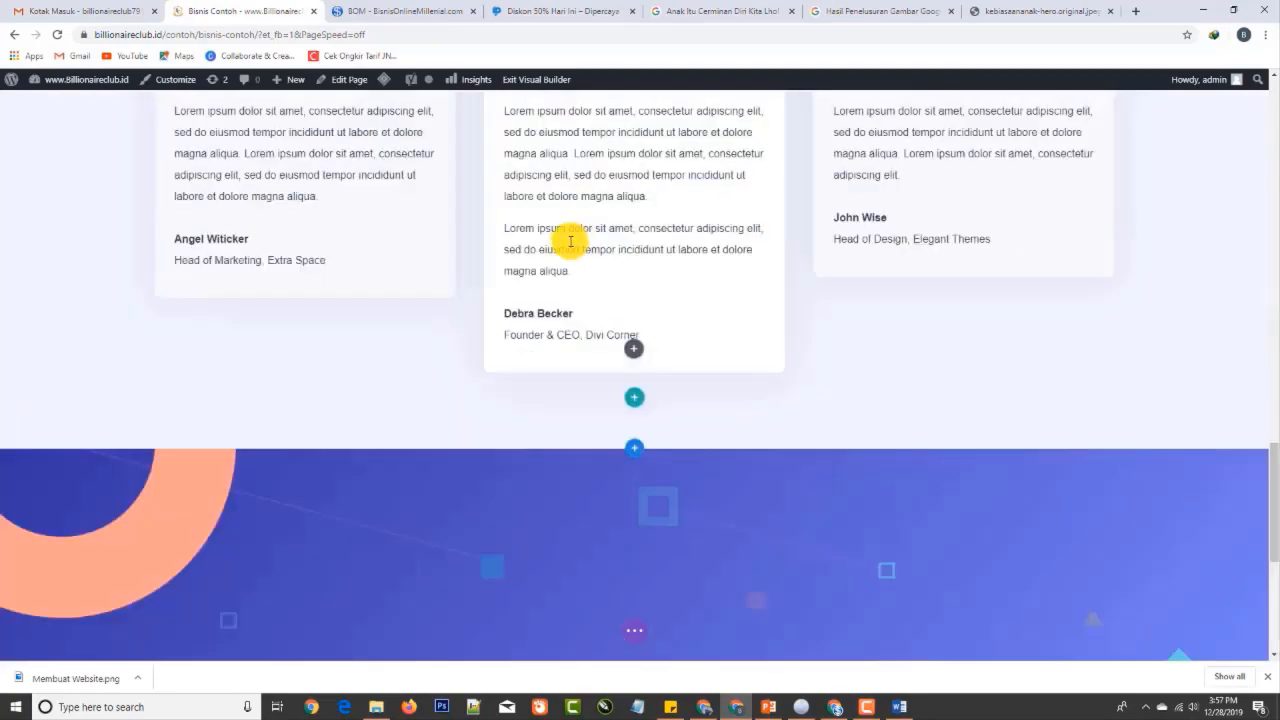
{"action": "scroll", "coordinate": [582, 237], "scroll_direction": "up", "scroll_amount": 3}
{"action": "scroll", "coordinate": [583, 225], "scroll_direction": "up", "scroll_amount": 7}
{"action": "scroll", "coordinate": [986, 326], "scroll_direction": "down", "scroll_amount": 6}
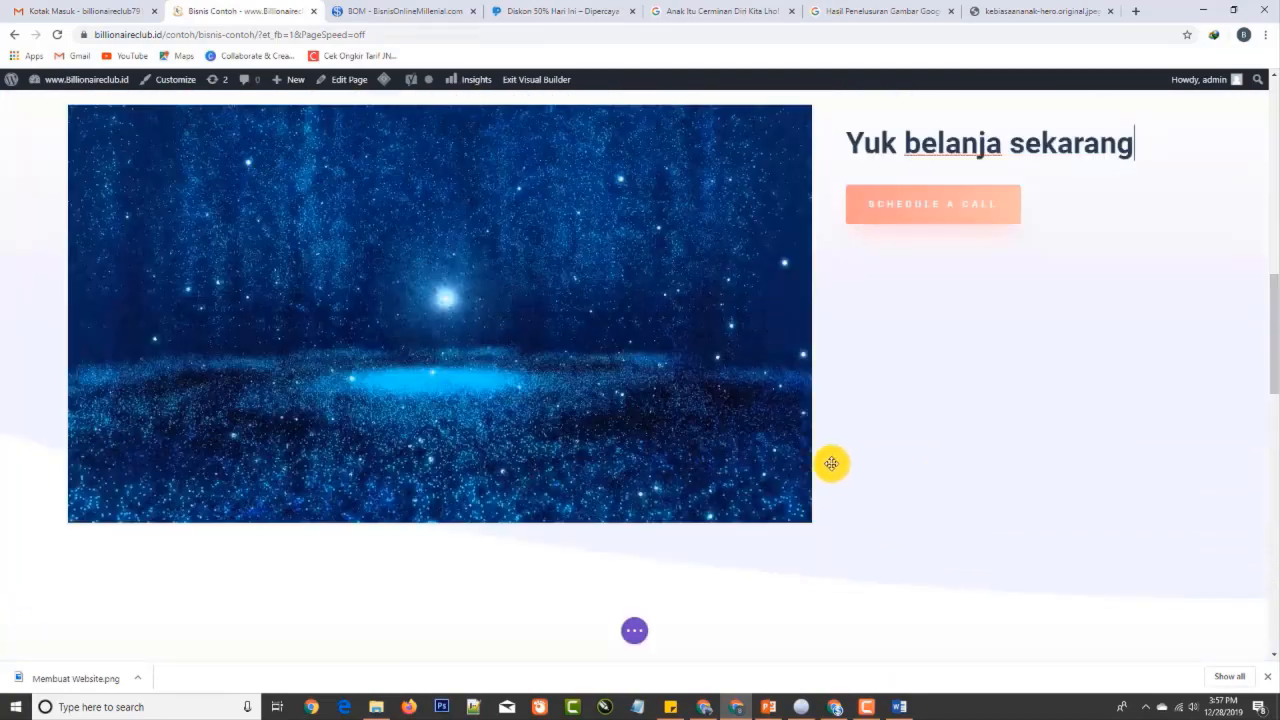
Save the "Bisnis Contoh" page and exit the visual builder
{"action": "left_click", "coordinate": [636, 630]}
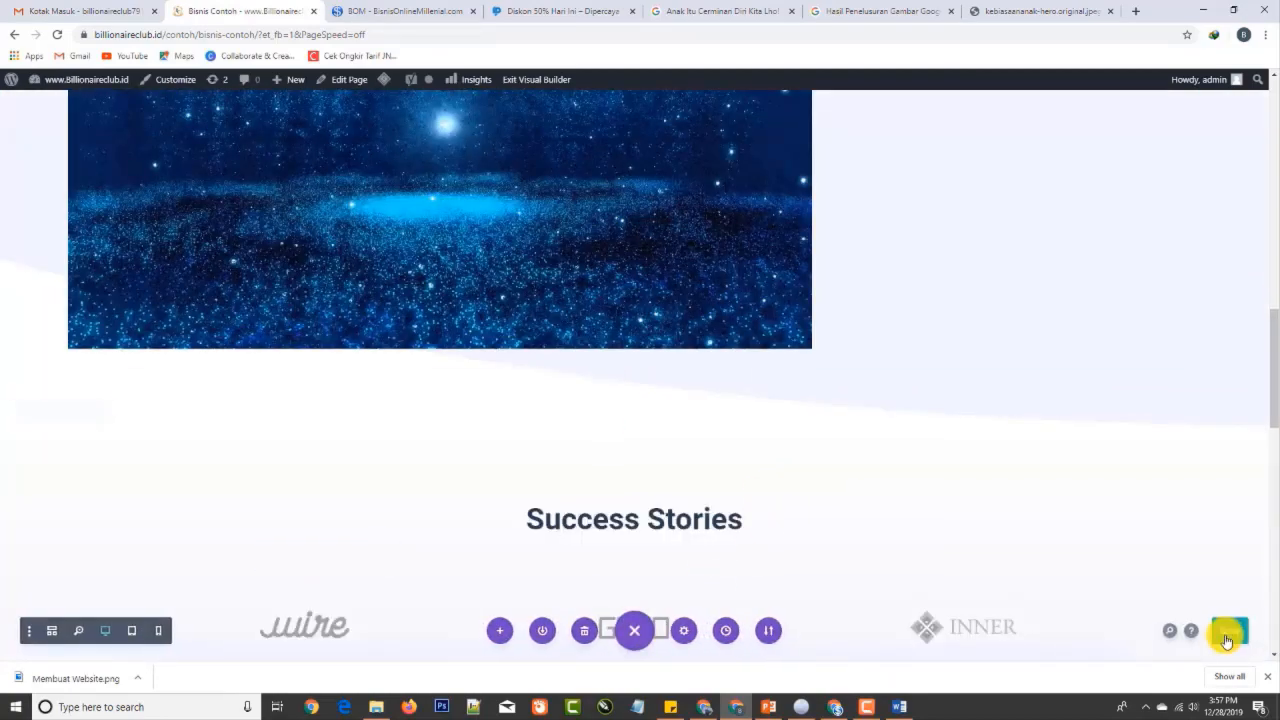
{"action": "left_click", "coordinate": [1228, 640]}
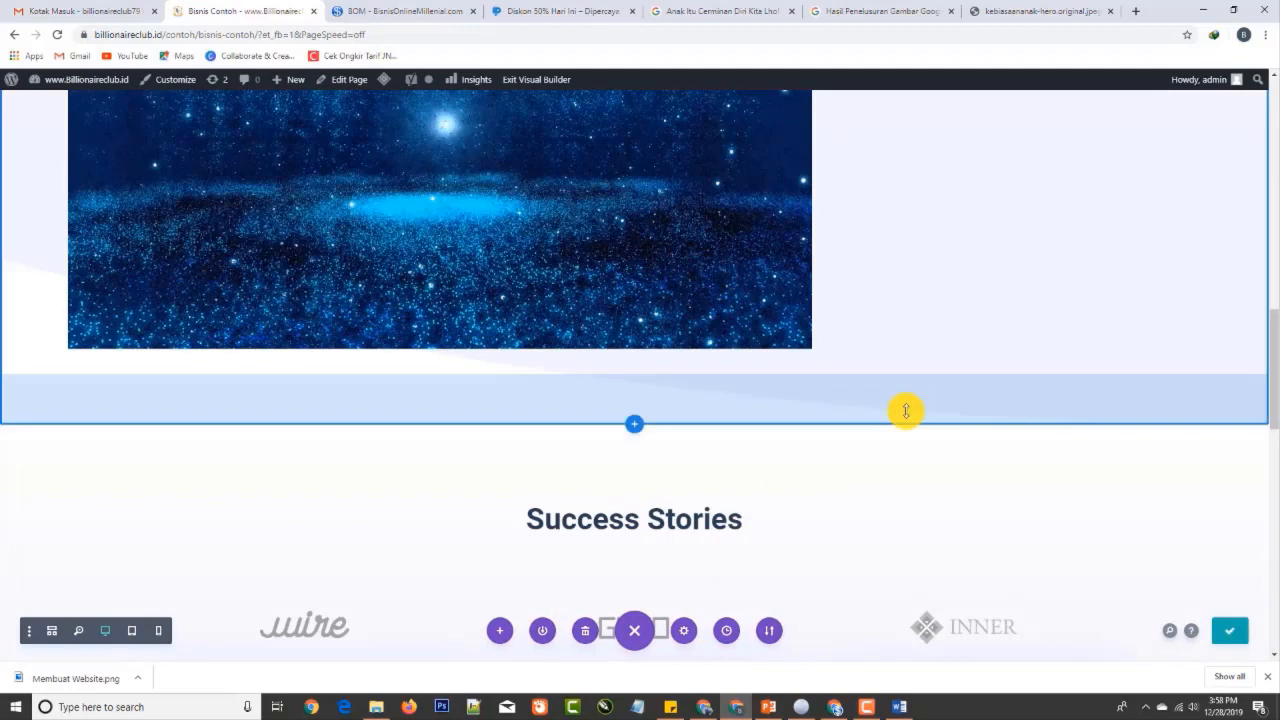
{"action": "left_click", "coordinate": [528, 85]}
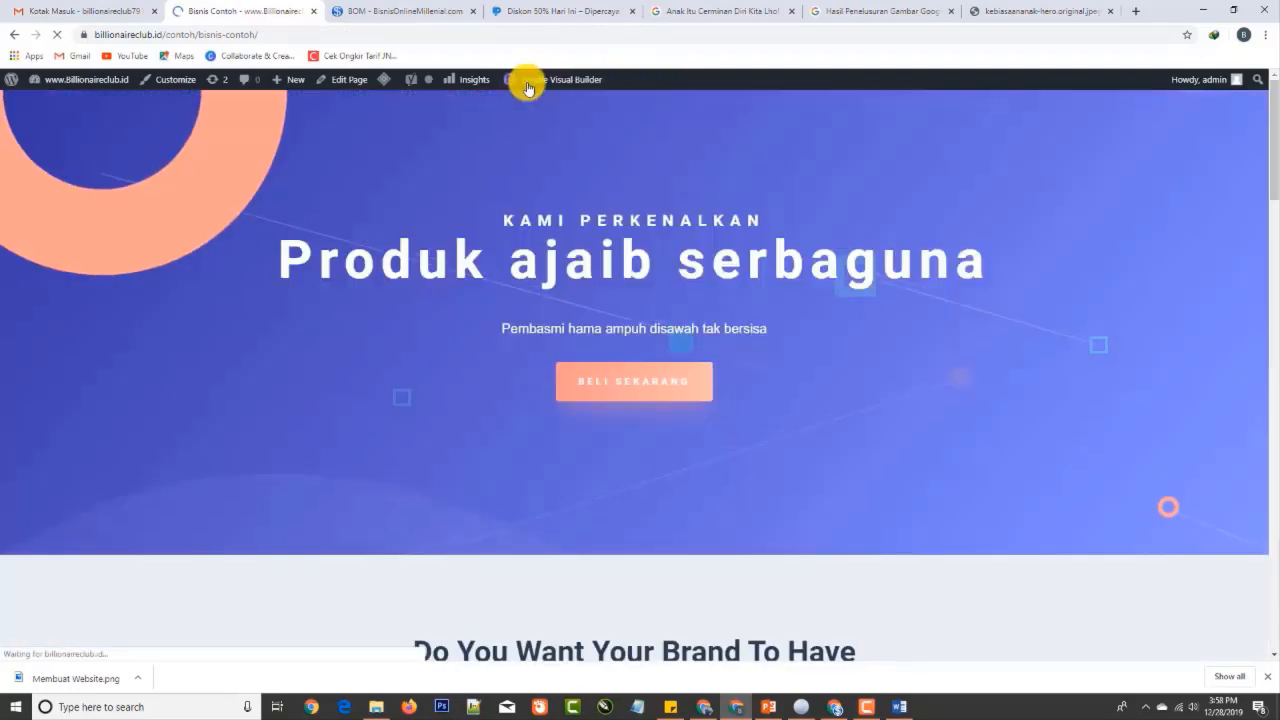
Review the published "Bisnis Contoh" page from the hero header through the blurbs and testimonials to the closing call-to-action section
{"action": "scroll", "coordinate": [695, 270], "scroll_direction": "down", "scroll_amount": 3}
{"action": "scroll", "coordinate": [731, 343], "scroll_direction": "down", "scroll_amount": 7}
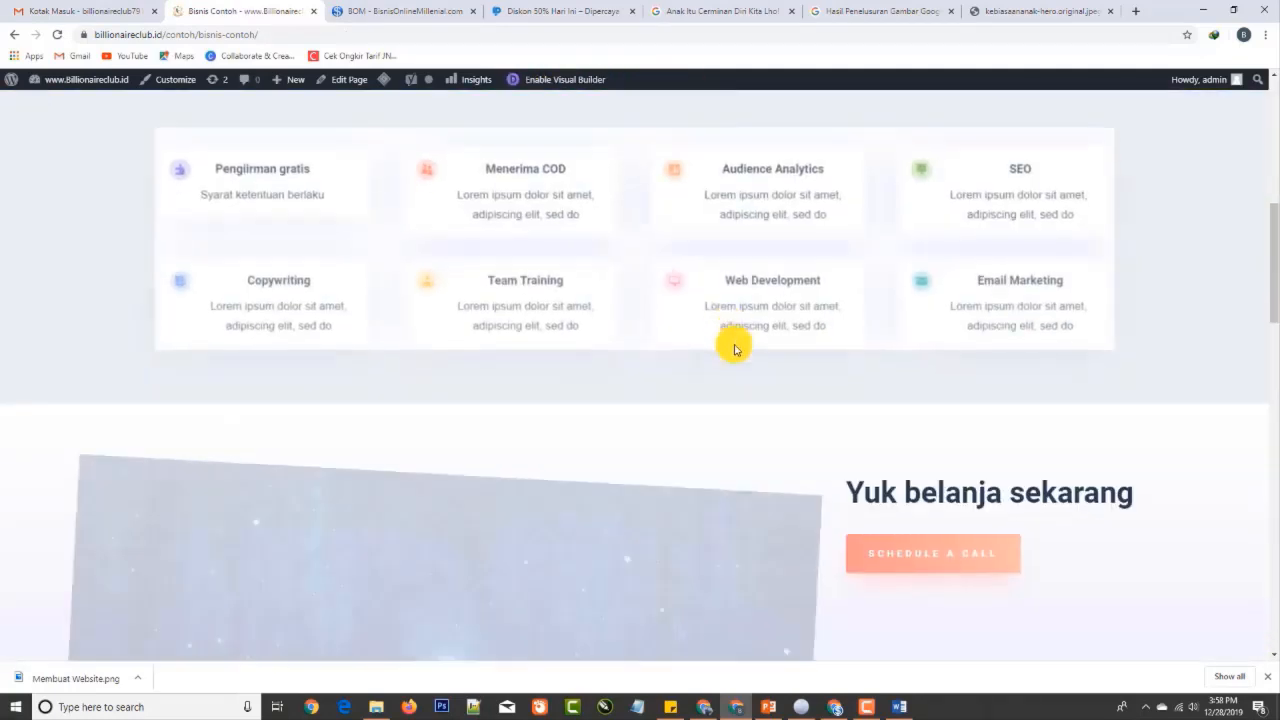
{"action": "scroll", "coordinate": [737, 360], "scroll_direction": "up", "scroll_amount": 6}
{"action": "scroll", "coordinate": [743, 365], "scroll_direction": "up", "scroll_amount": 3}
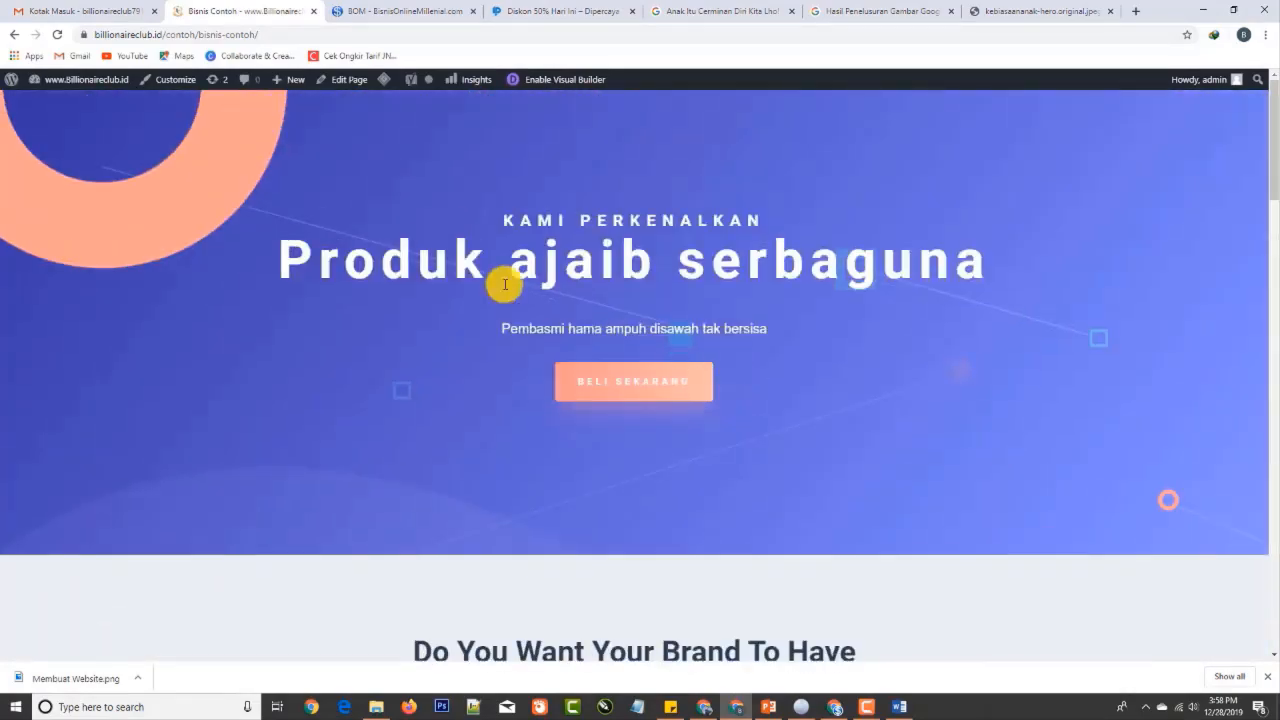
{"action": "scroll", "coordinate": [870, 335], "scroll_direction": "down", "scroll_amount": 8}
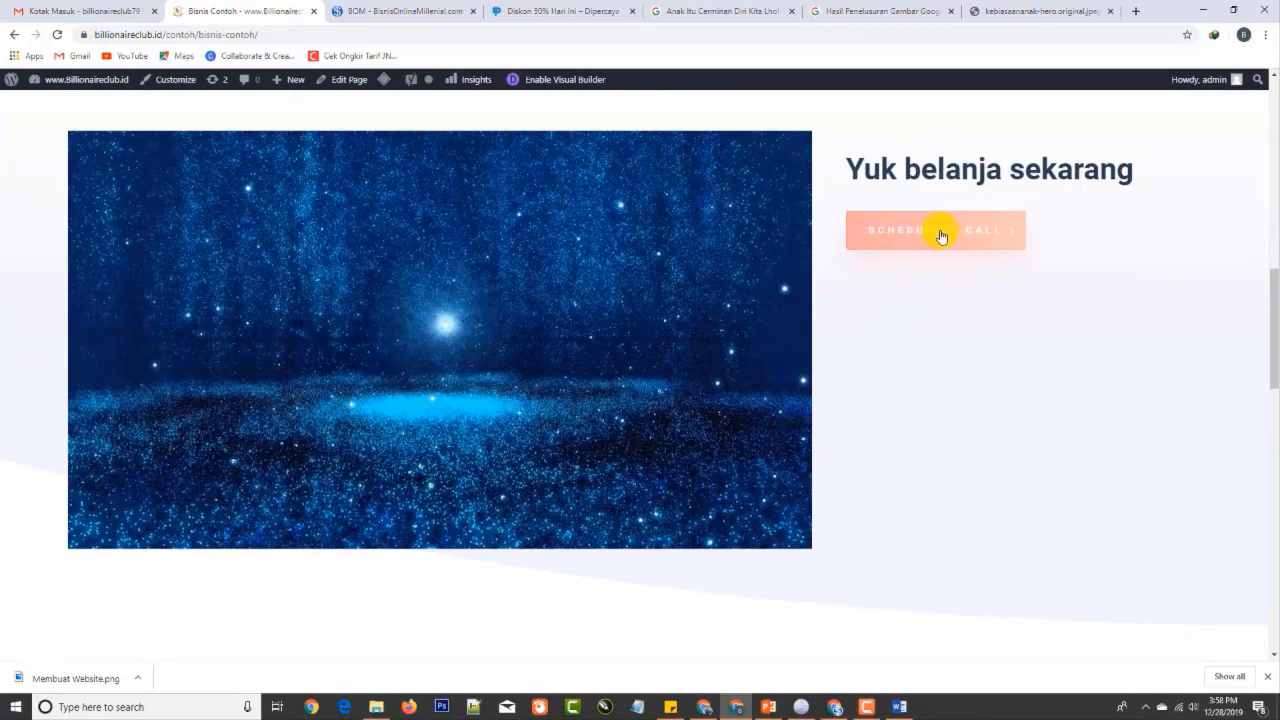
{"action": "scroll", "coordinate": [811, 303], "scroll_direction": "down", "scroll_amount": 10}
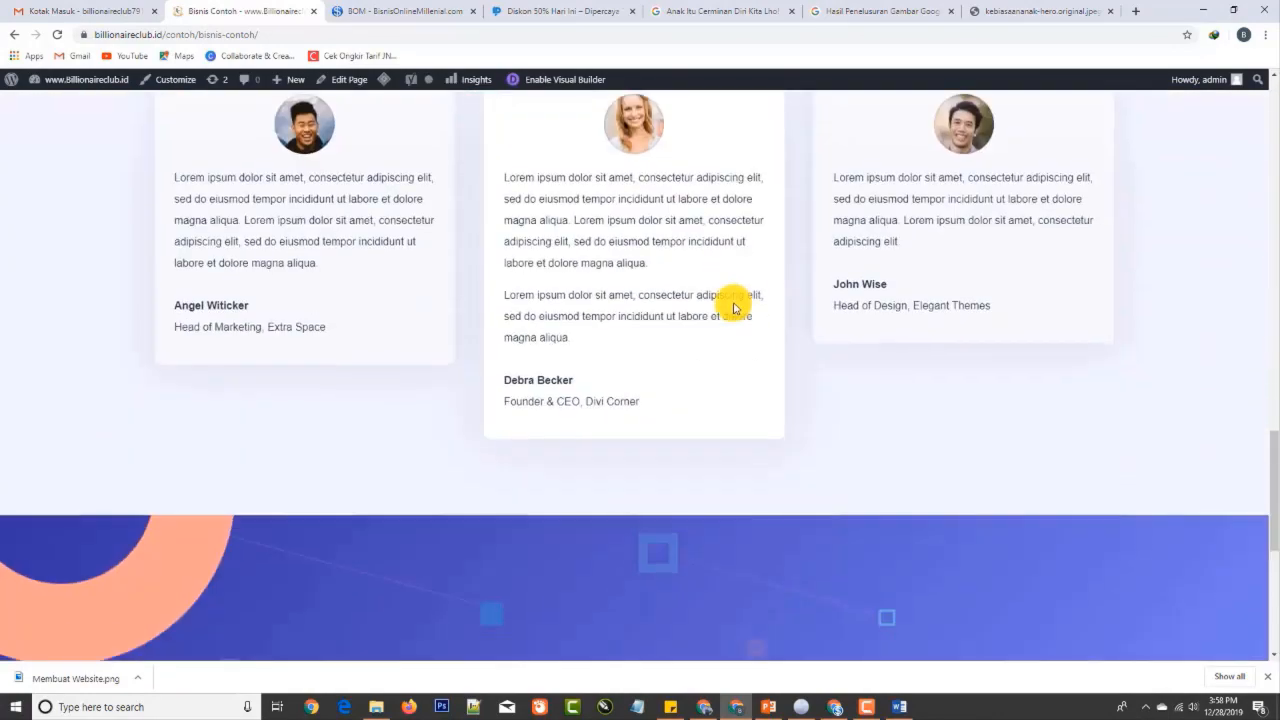
{"action": "scroll", "coordinate": [540, 226], "scroll_direction": "up", "scroll_amount": 4}
{"action": "scroll", "coordinate": [686, 357], "scroll_direction": "down", "scroll_amount": 5}
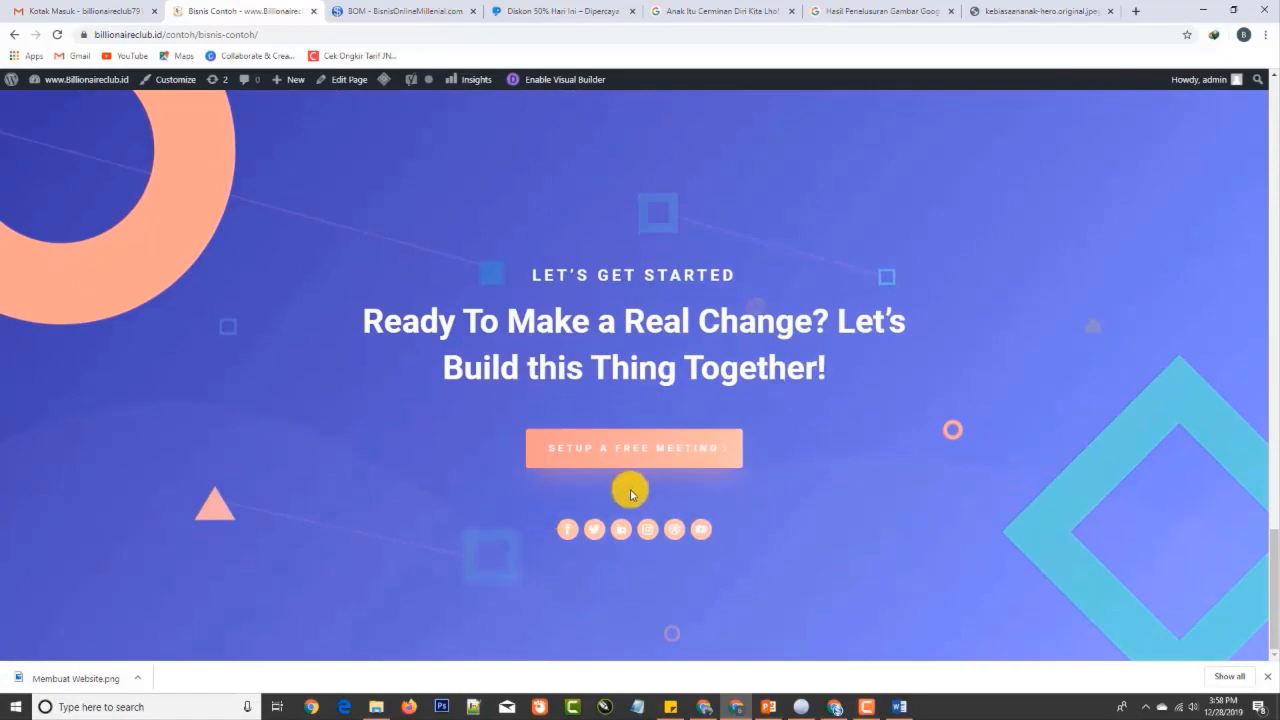
{"action": "scroll", "coordinate": [899, 390], "scroll_direction": "up", "scroll_amount": 3}
{"action": "scroll", "coordinate": [899, 390], "scroll_direction": "up", "scroll_amount": 12}
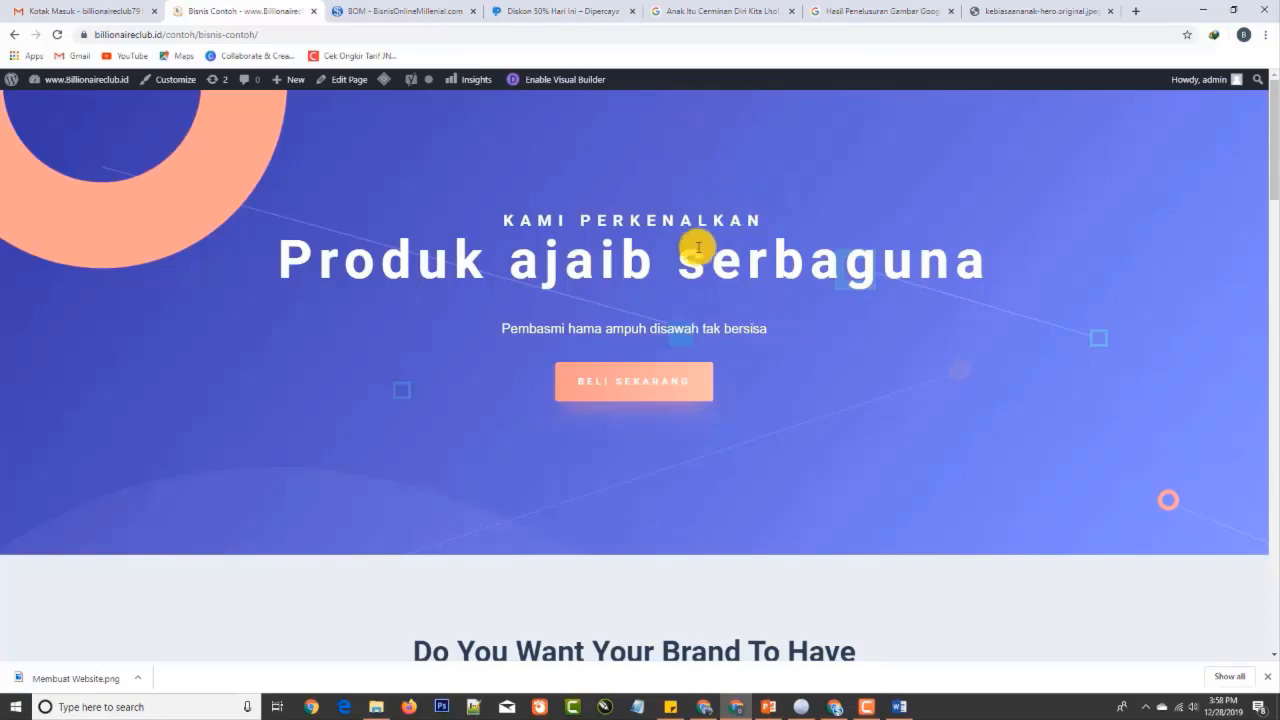
{"action": "scroll", "coordinate": [664, 340], "scroll_direction": "down", "scroll_amount": 1}
{"action": "scroll", "coordinate": [662, 341], "scroll_direction": "down", "scroll_amount": 6}
{"action": "scroll", "coordinate": [660, 331], "scroll_direction": "up", "scroll_amount": 7}
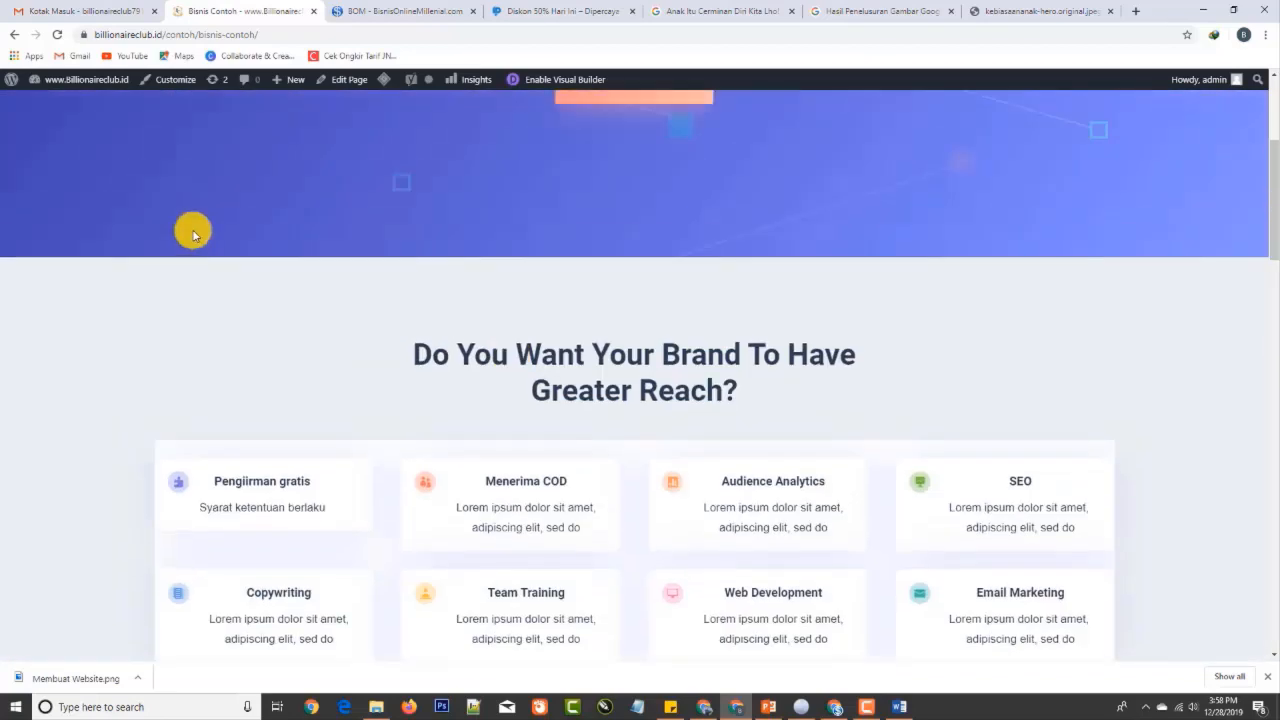
Add a new page titled "contoh 2" from the WordPress dashboard and open it in Elementor
{"action": "mouse_move", "coordinate": [100, 90]}
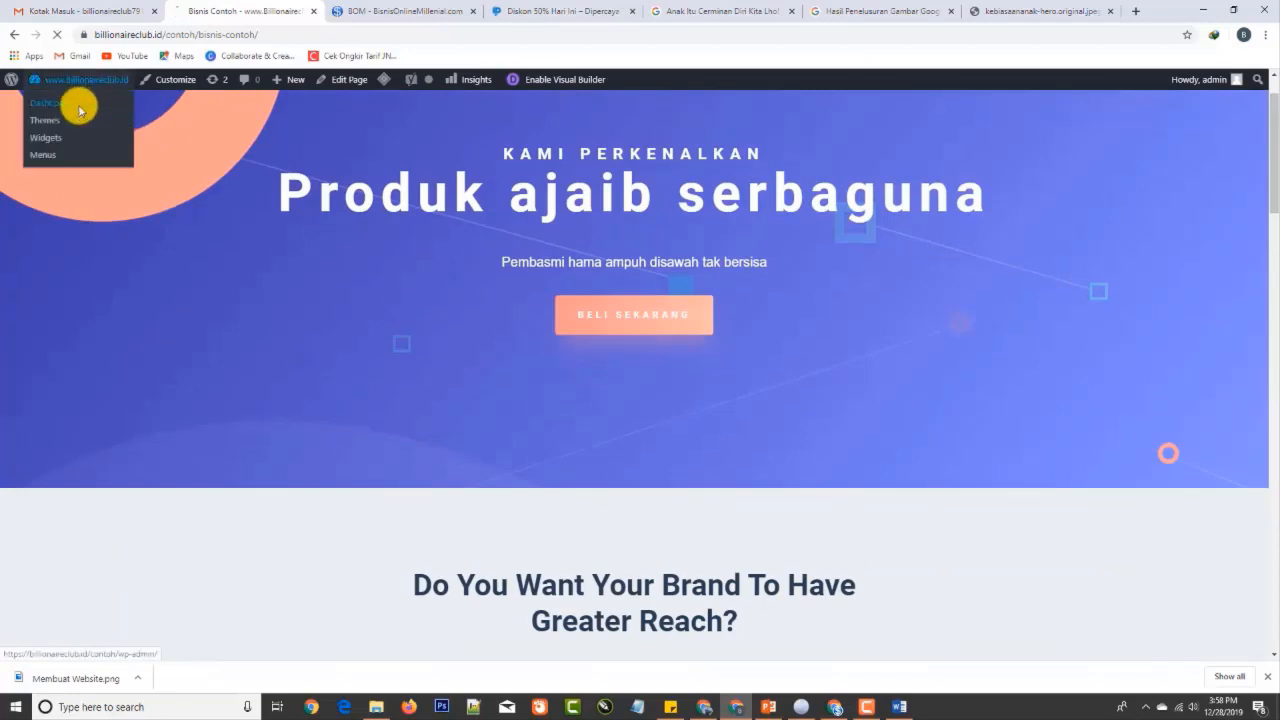
{"action": "left_click", "coordinate": [80, 110]}
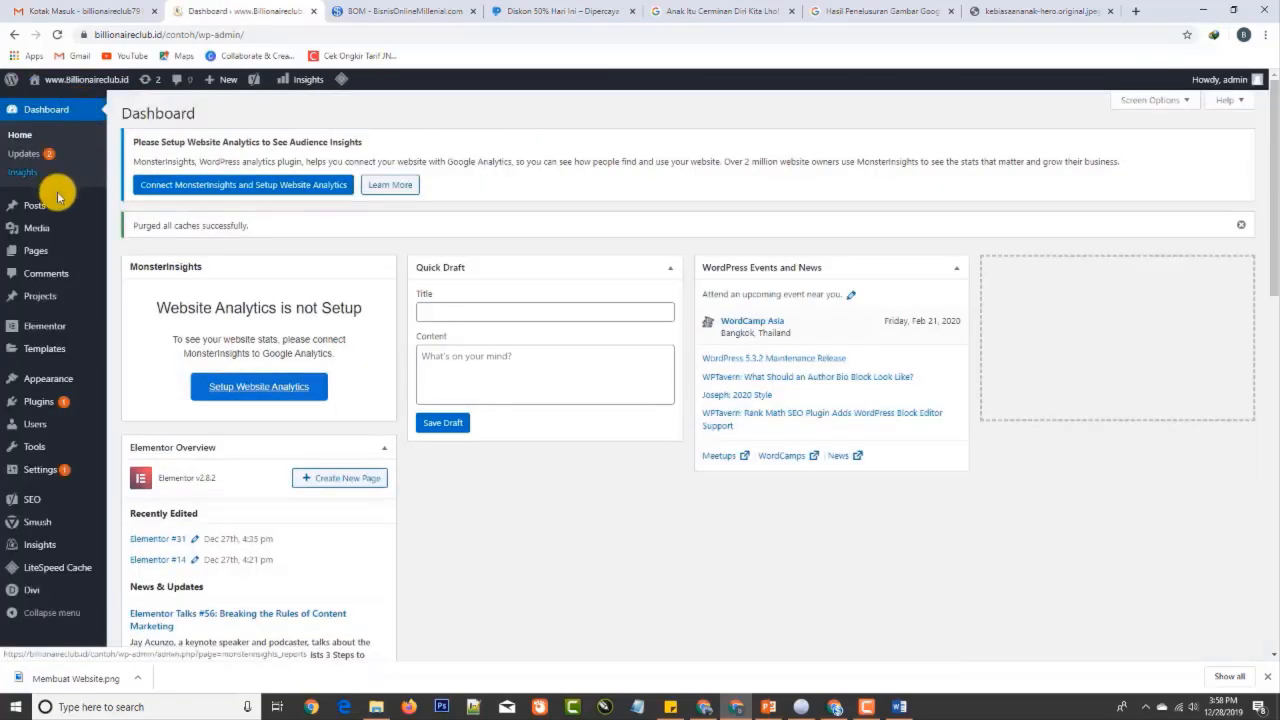
{"action": "mouse_move", "coordinate": [90, 251]}
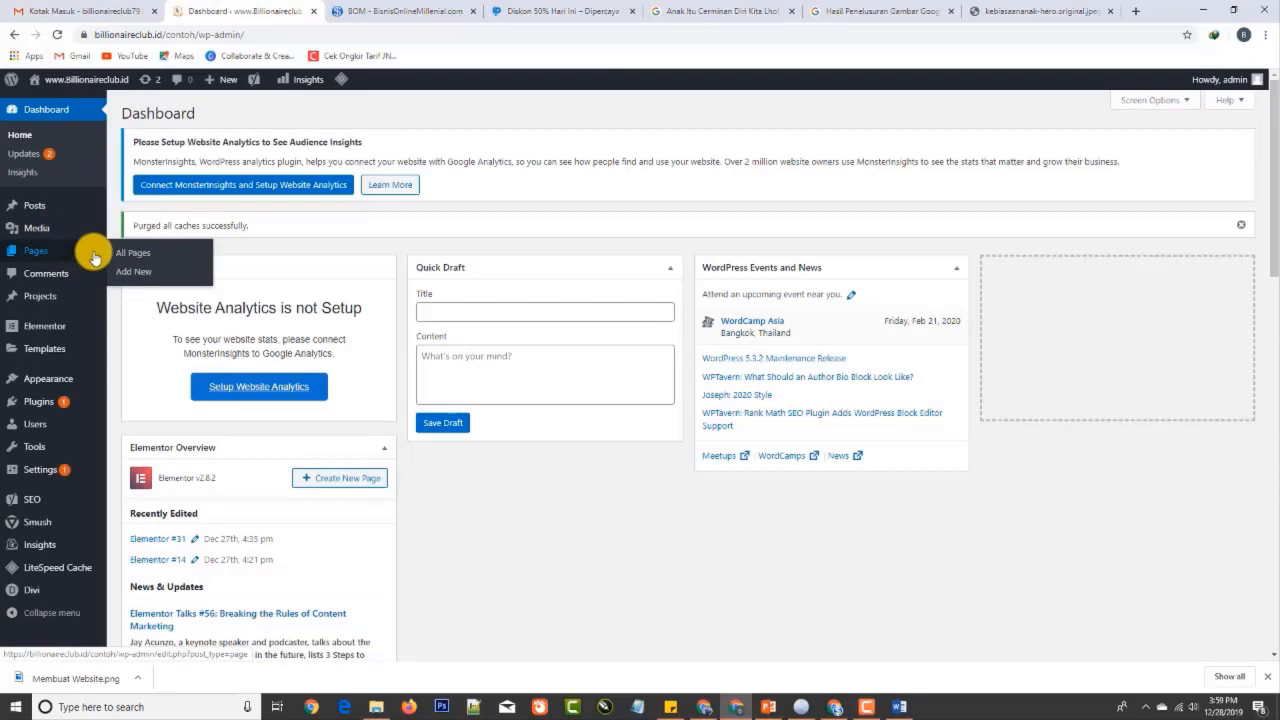
{"action": "left_click", "coordinate": [150, 274]}
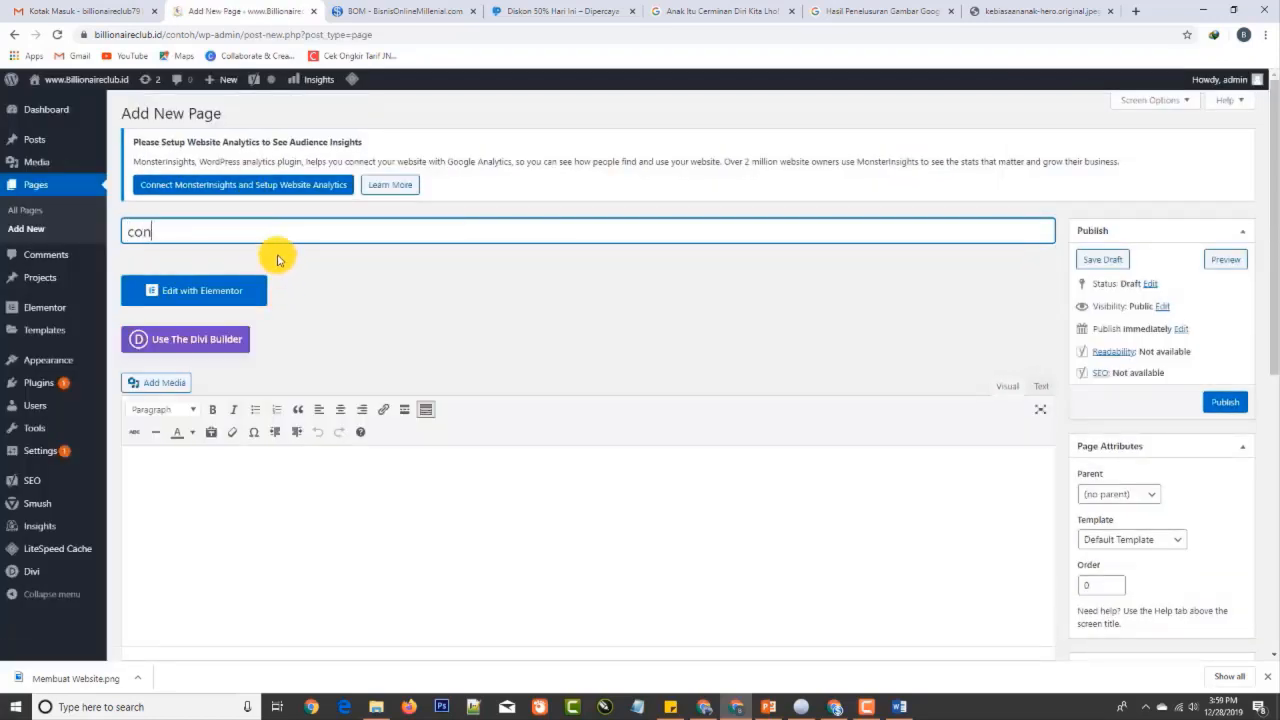
{"action": "left_click", "coordinate": [222, 300]}
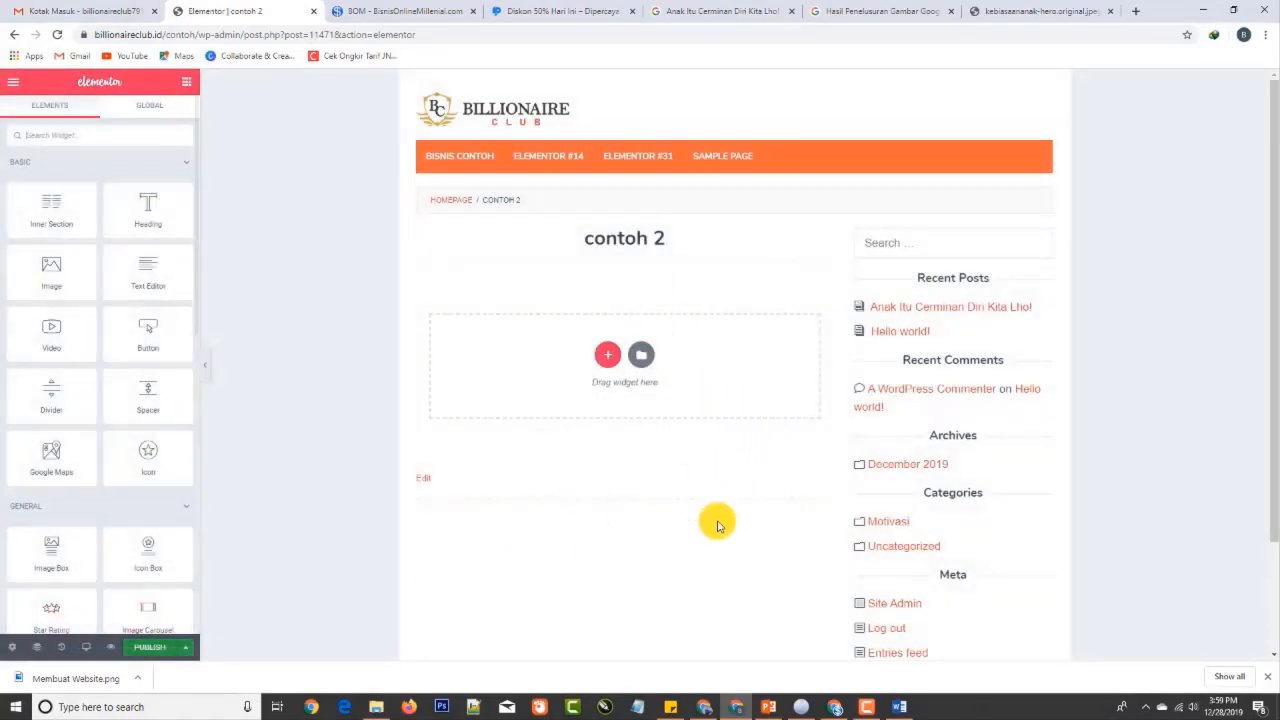
Set the page layout of "contoh 2" to Elementor Canvas
{"action": "left_click", "coordinate": [12, 647]}
{"action": "left_click", "coordinate": [144, 405]}
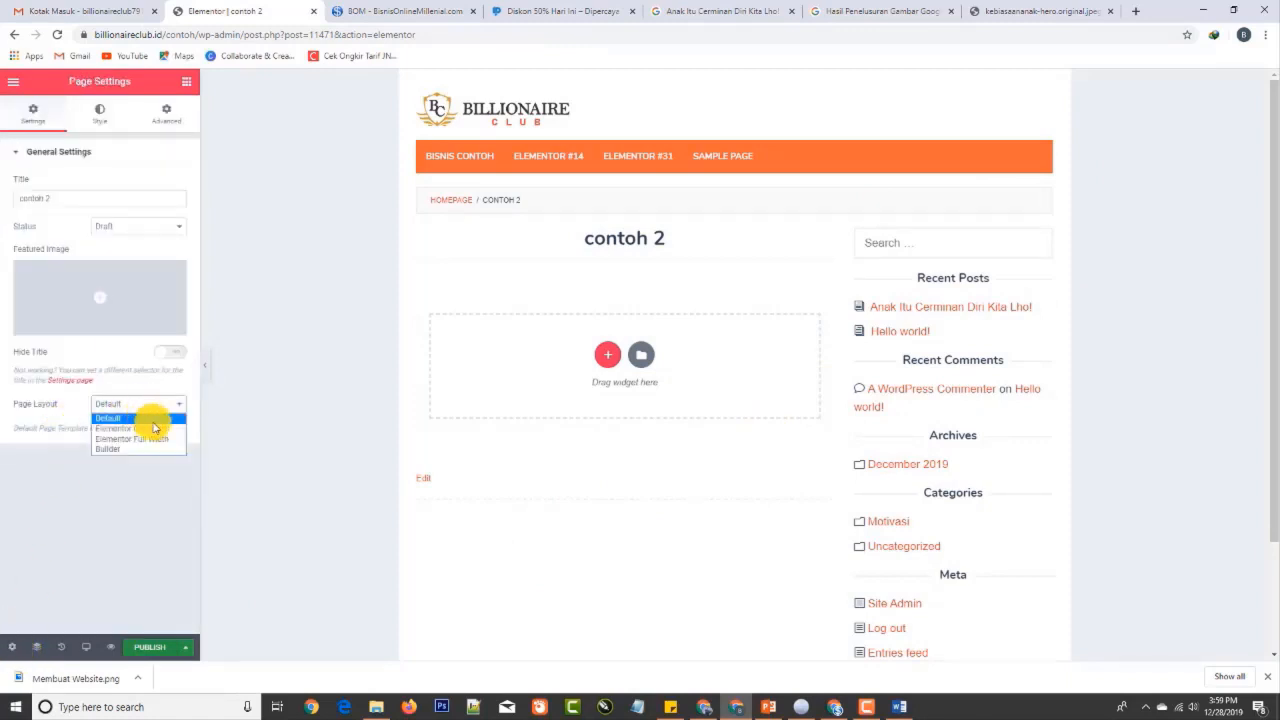
{"action": "left_click", "coordinate": [155, 428]}
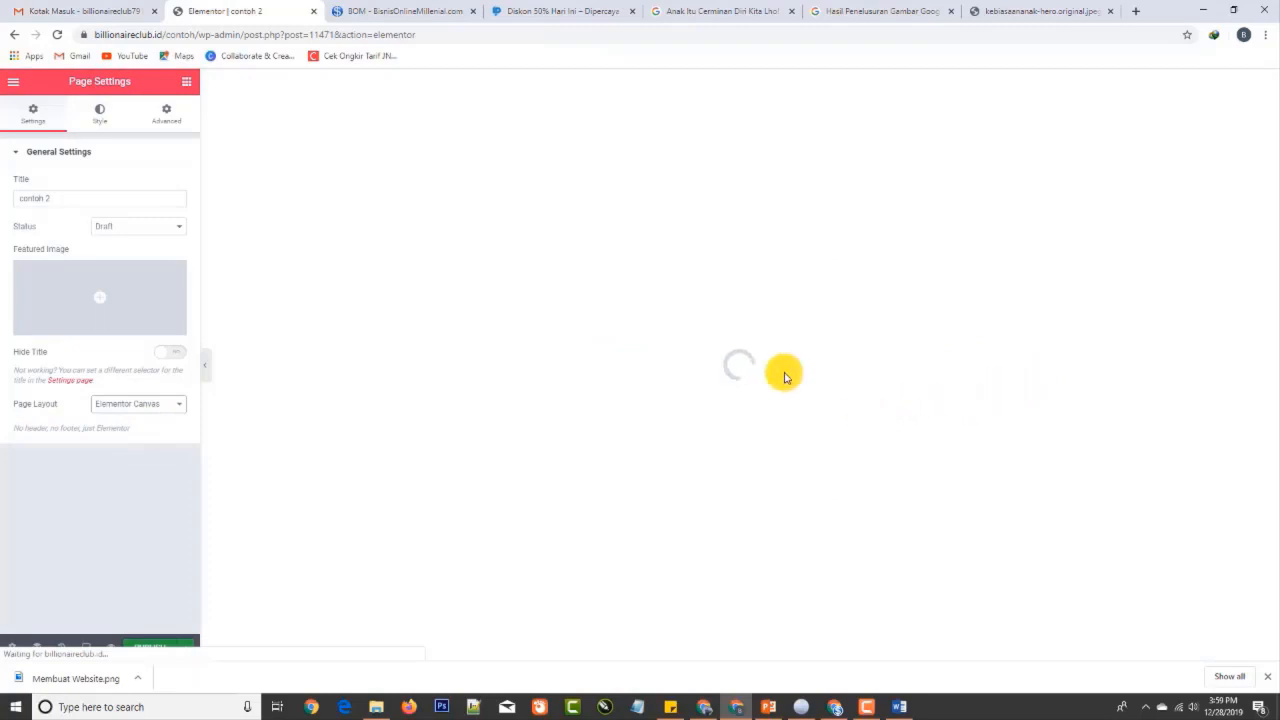
Insert the "About – Personal" page template from the Elementor library into the empty page and look over its sections
{"action": "left_click", "coordinate": [755, 152]}
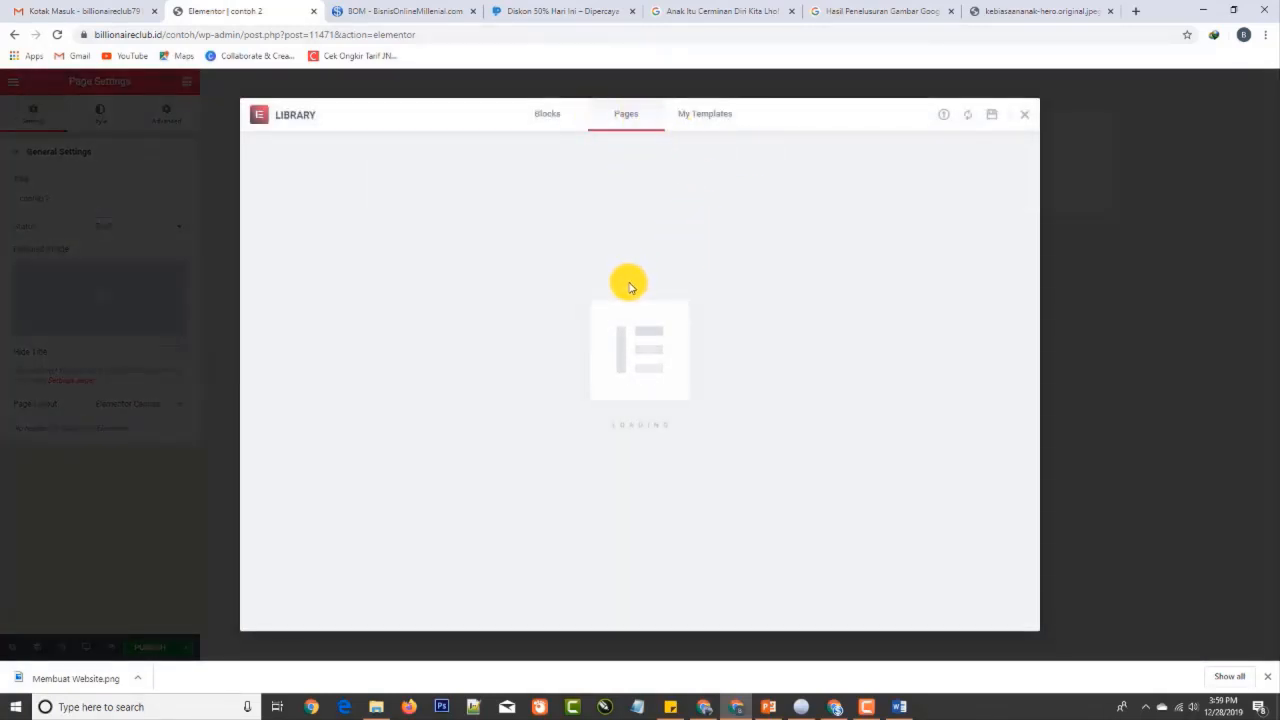
{"action": "scroll", "coordinate": [640, 440], "scroll_direction": "down", "scroll_amount": 10}
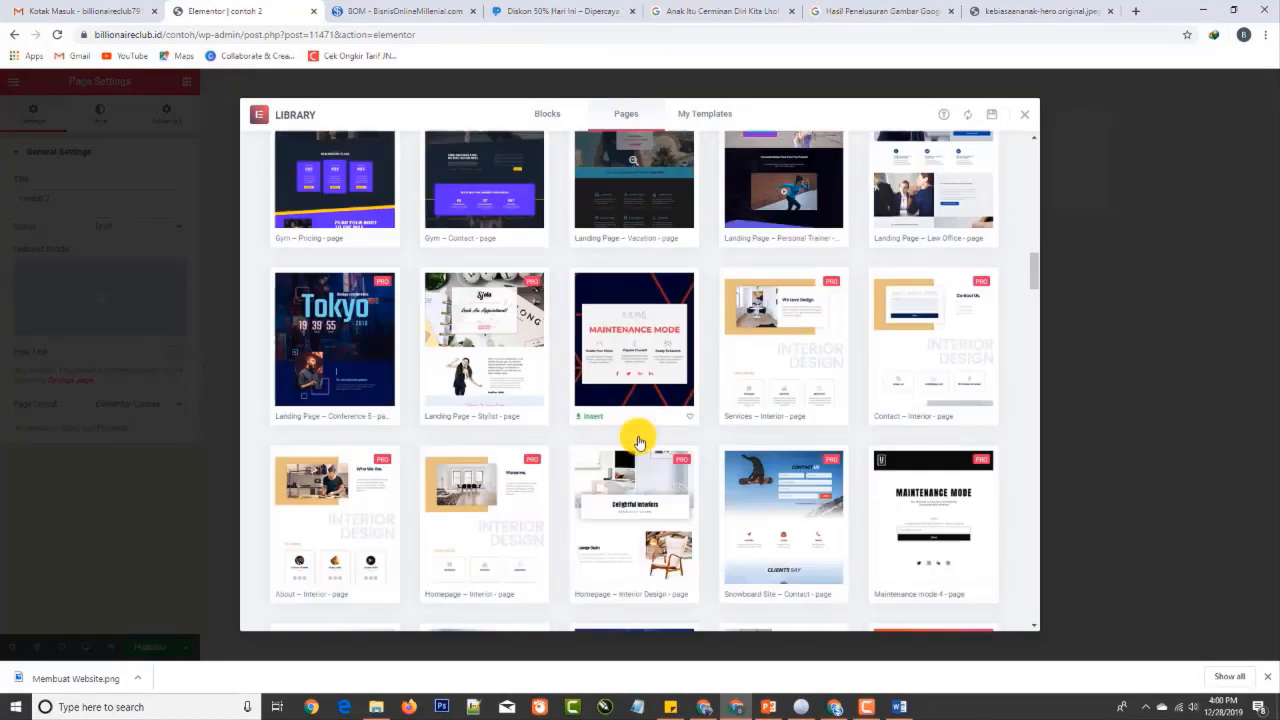
{"action": "scroll", "coordinate": [640, 442], "scroll_direction": "down", "scroll_amount": 4}
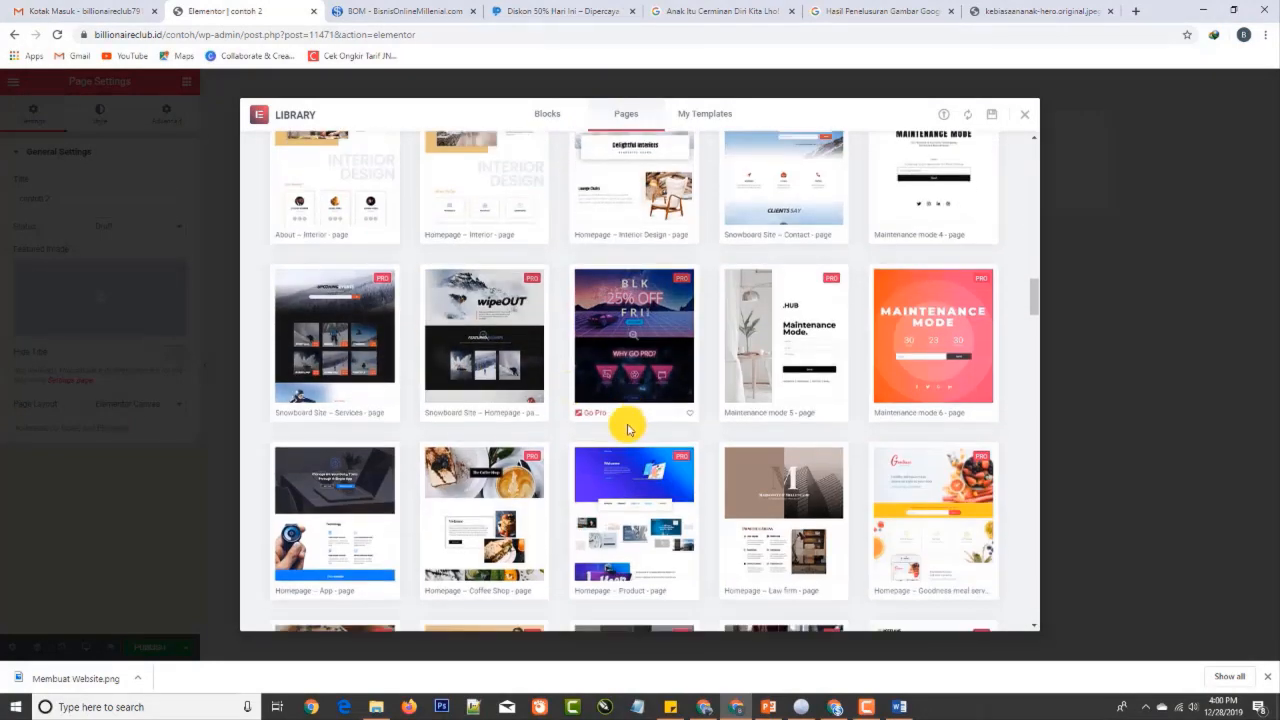
{"action": "scroll", "coordinate": [628, 430], "scroll_direction": "down", "scroll_amount": 10}
{"action": "scroll", "coordinate": [622, 440], "scroll_direction": "down", "scroll_amount": 5}
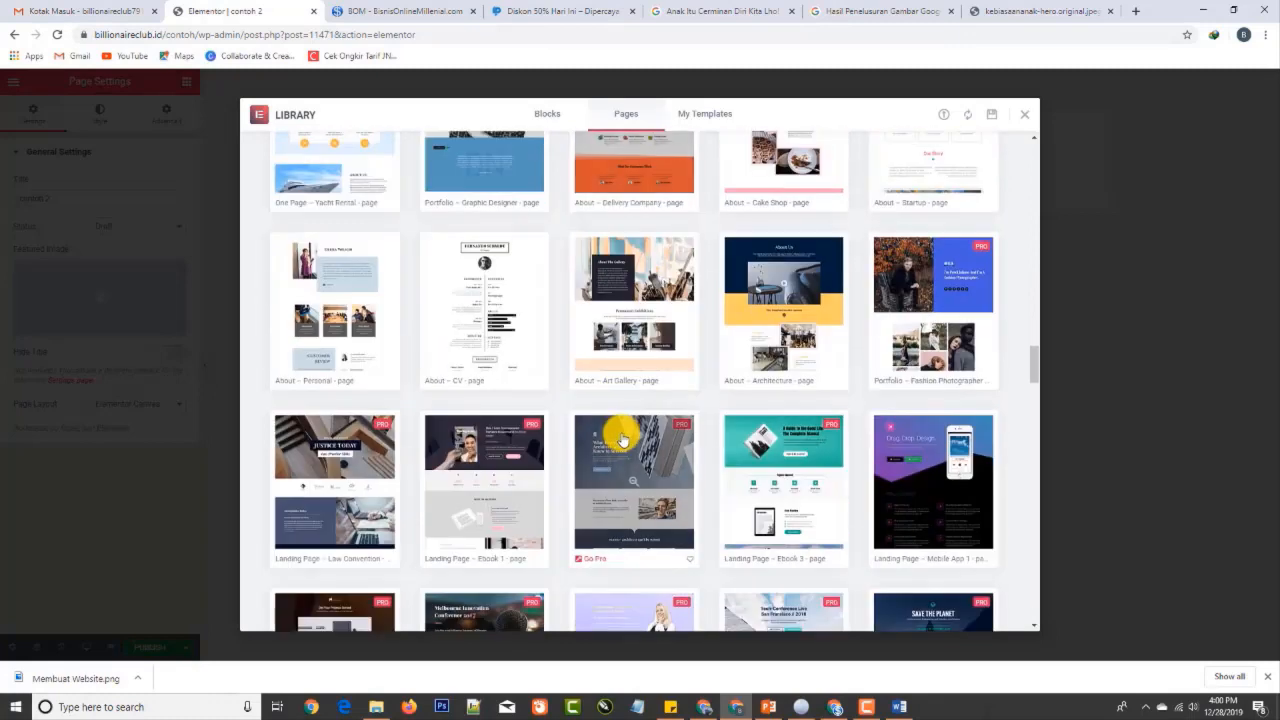
{"action": "left_click", "coordinate": [294, 379]}
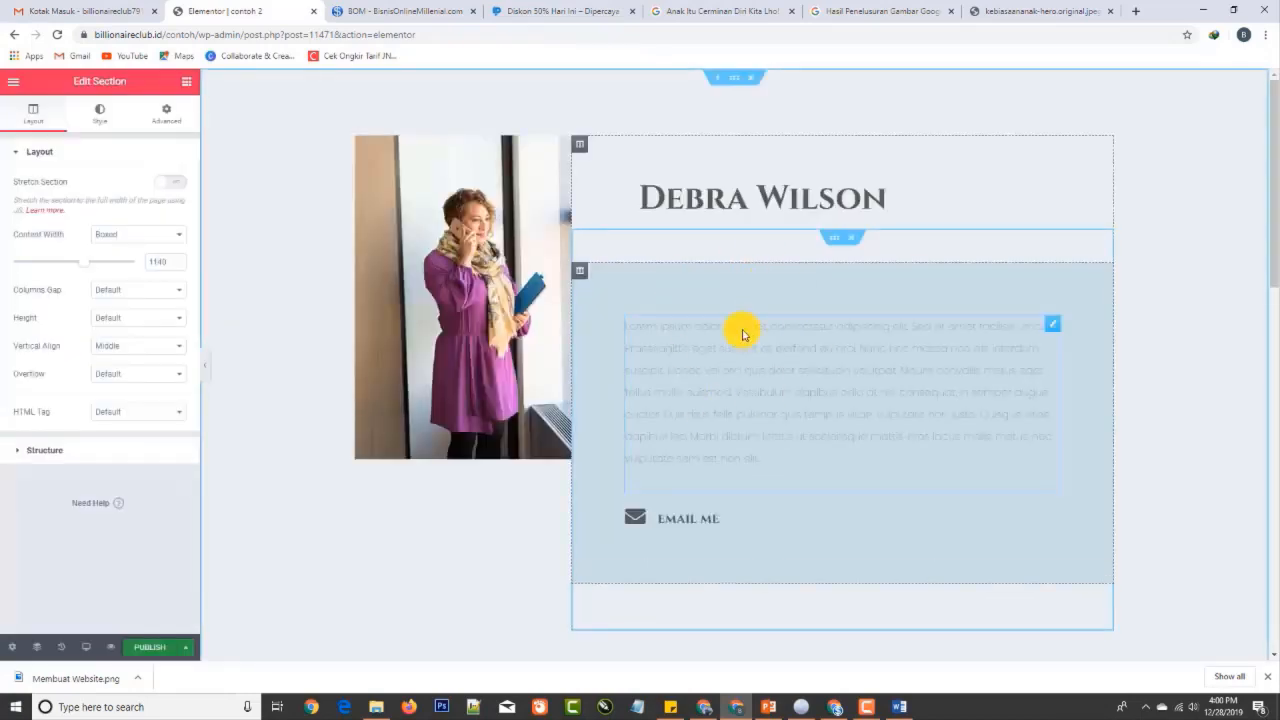
{"action": "scroll", "coordinate": [806, 363], "scroll_direction": "down", "scroll_amount": 12}
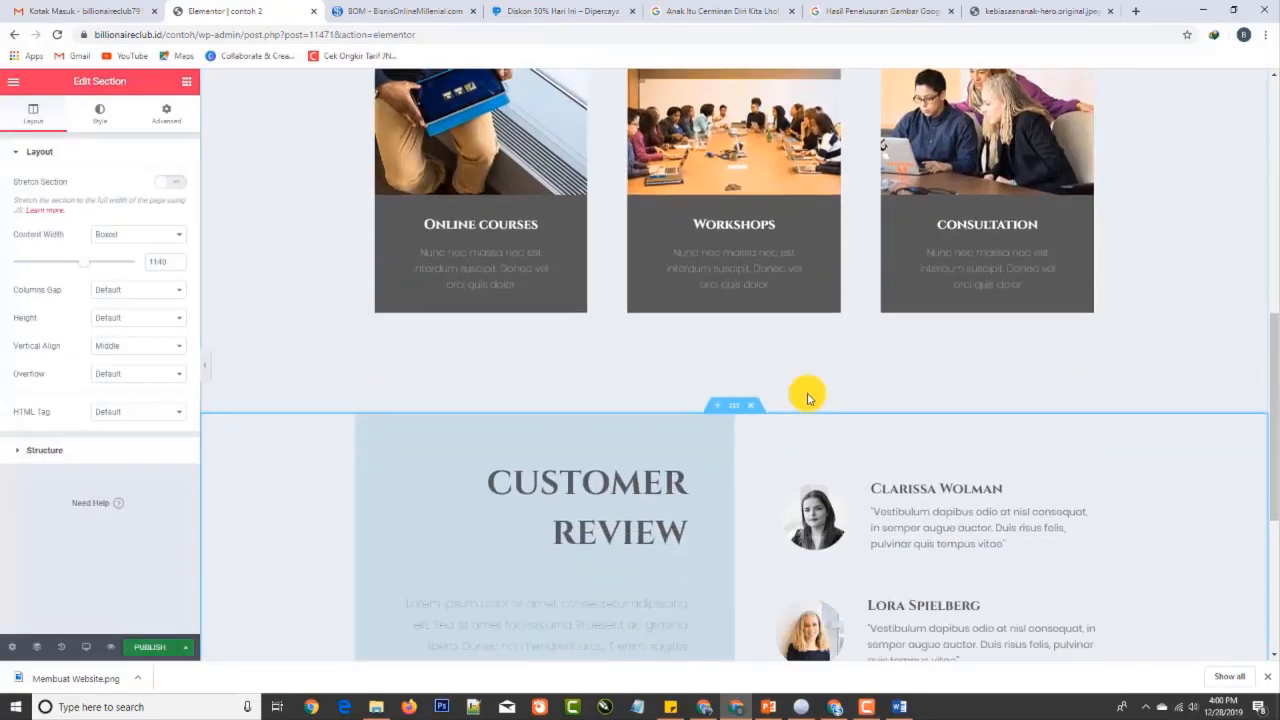
{"action": "scroll", "coordinate": [843, 477], "scroll_direction": "up", "scroll_amount": 10}
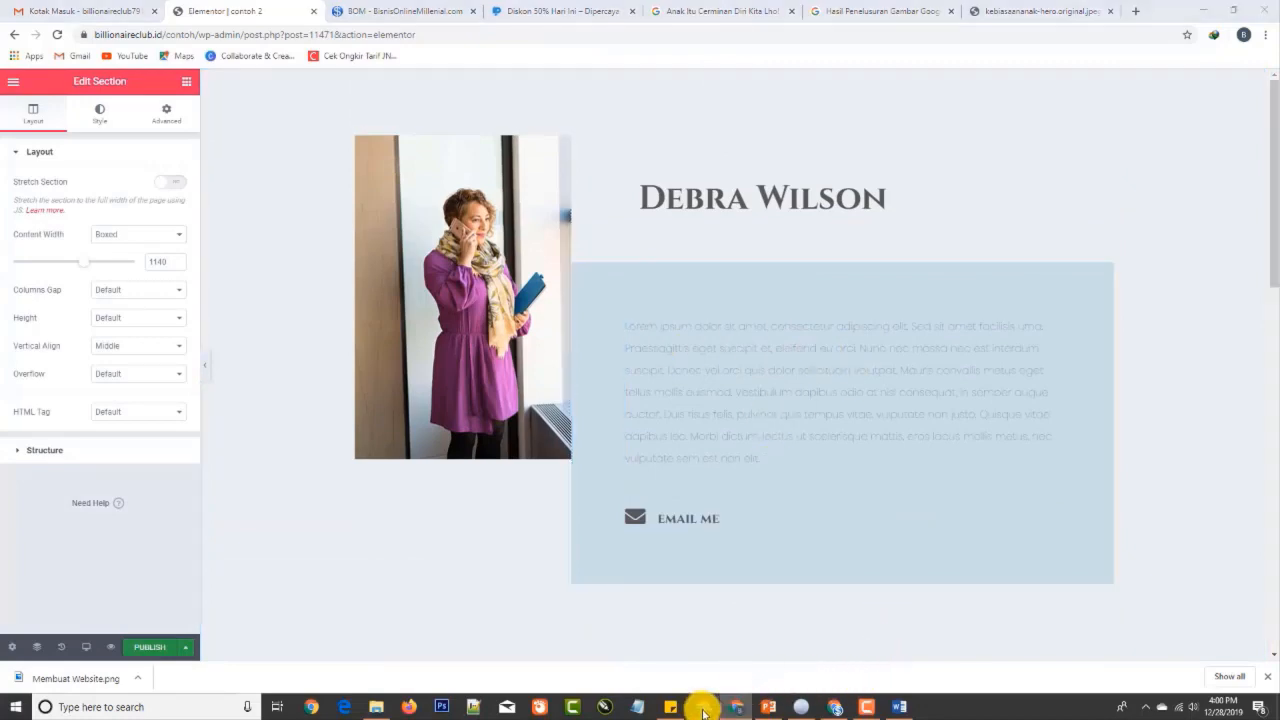
Compare the inserted template's profile, services and review sections with the finished personal profile website in the other browser window
{"action": "left_click", "coordinate": [703, 705]}
{"action": "scroll", "coordinate": [378, 330], "scroll_direction": "down", "scroll_amount": 2}
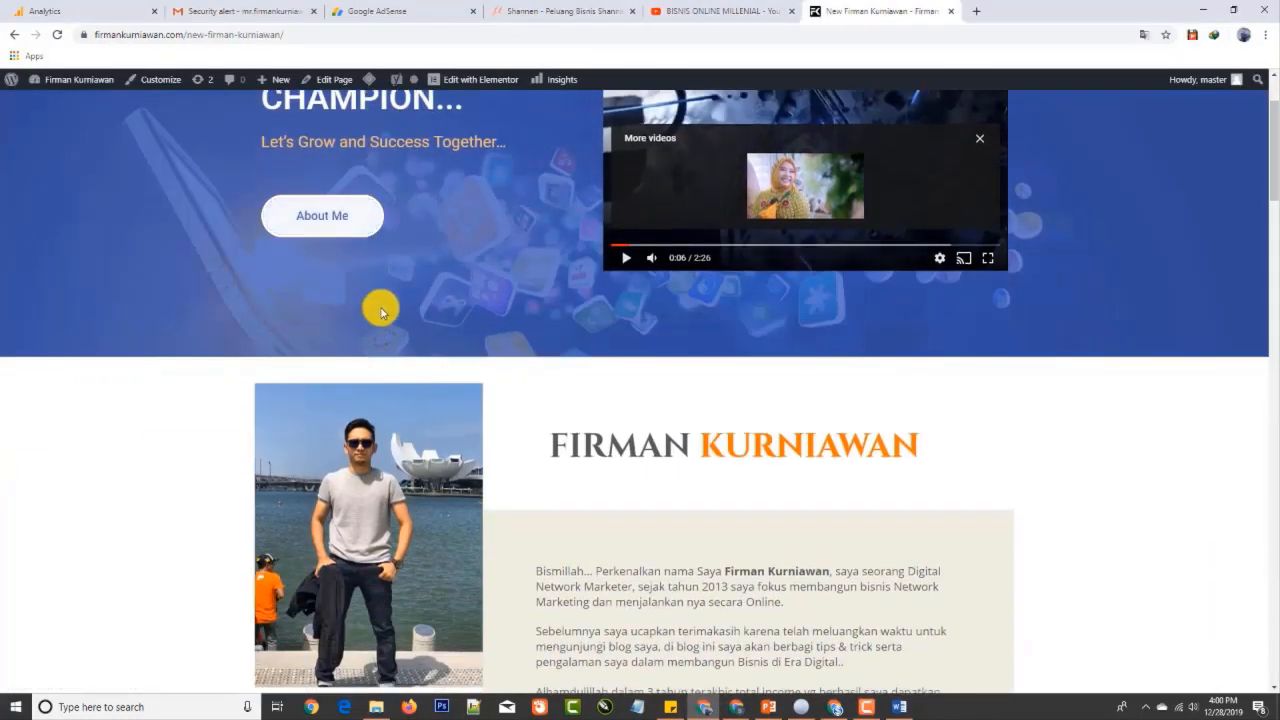
{"action": "scroll", "coordinate": [424, 313], "scroll_direction": "down", "scroll_amount": 10}
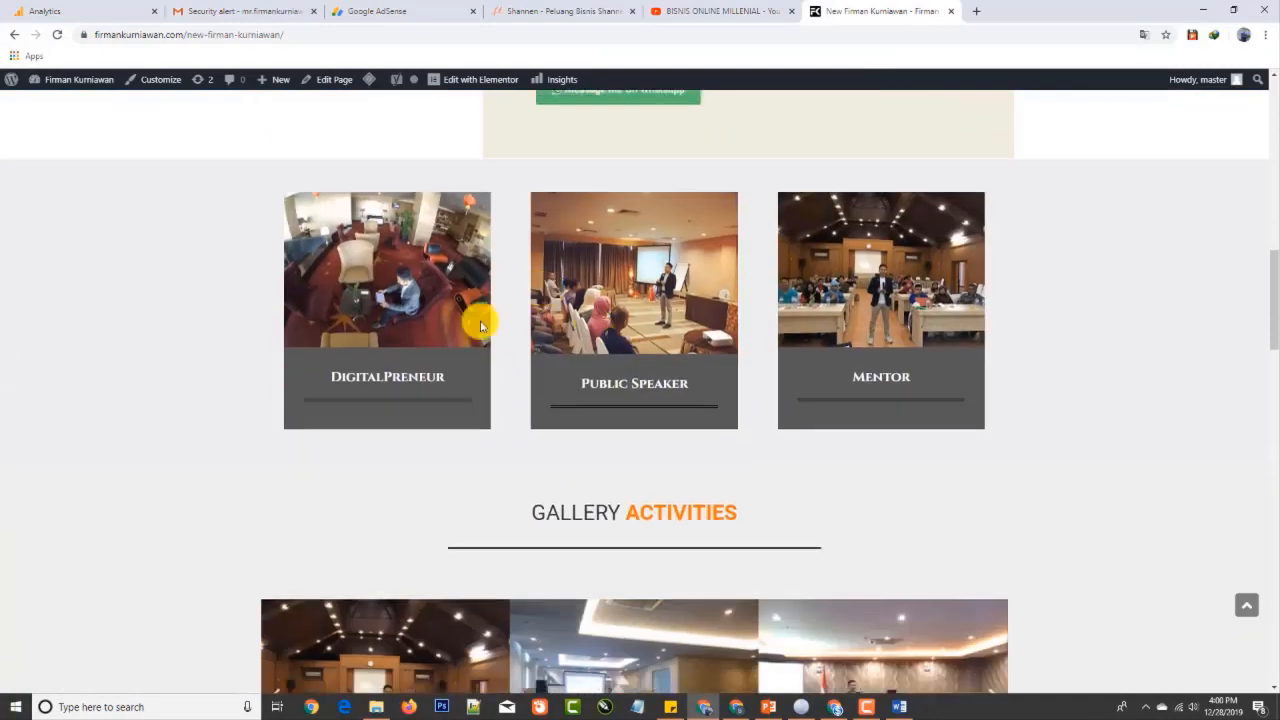
{"action": "scroll", "coordinate": [736, 348], "scroll_direction": "down", "scroll_amount": 6}
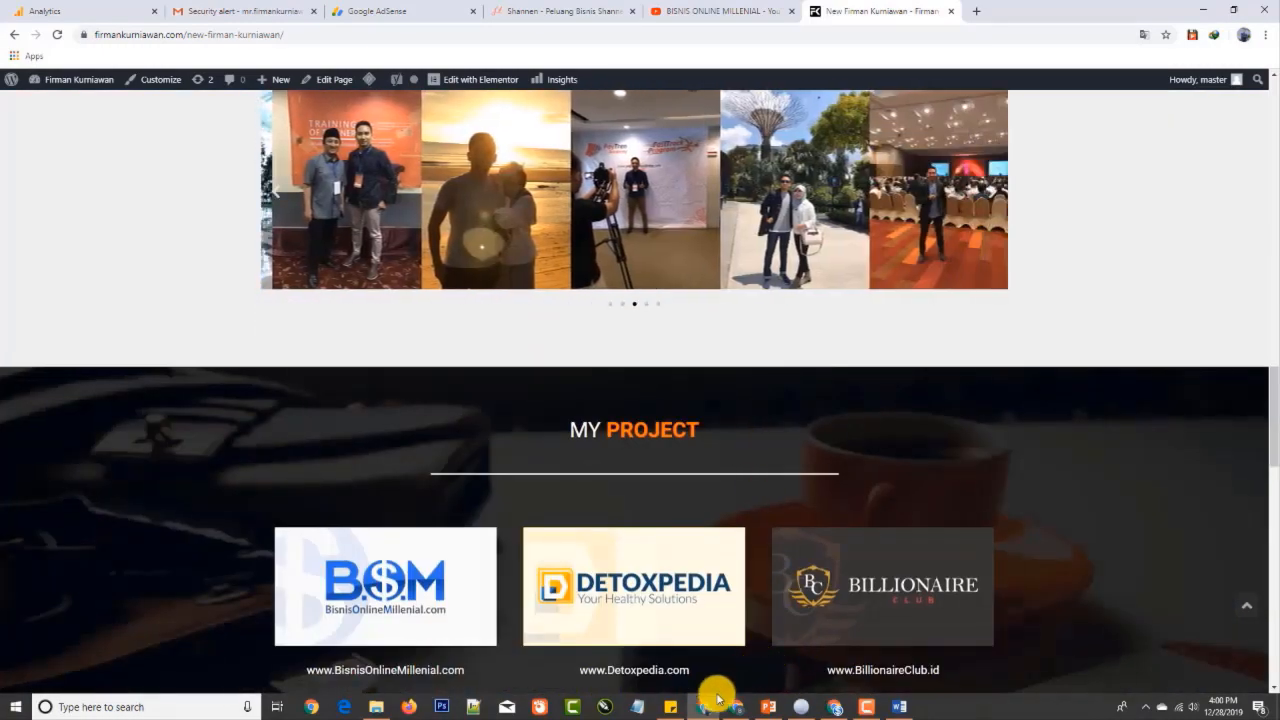
{"action": "left_click", "coordinate": [702, 706]}
{"action": "scroll", "coordinate": [714, 429], "scroll_direction": "down", "scroll_amount": 6}
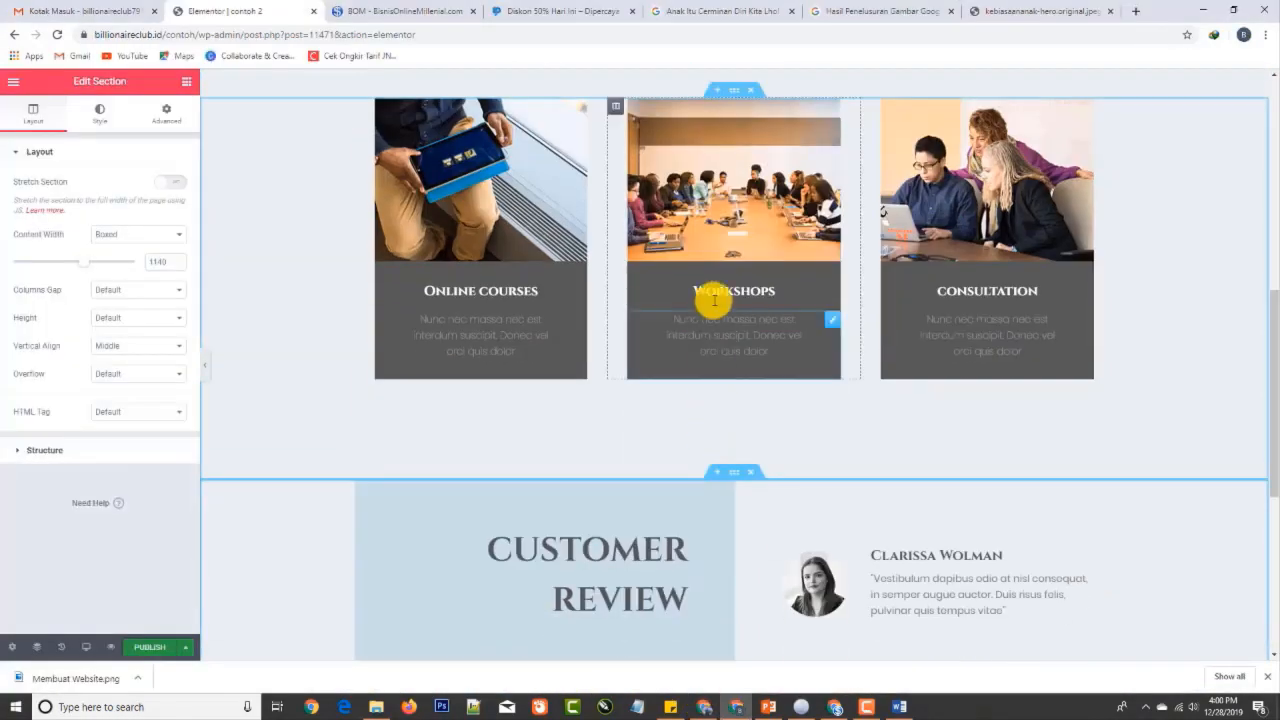
{"action": "scroll", "coordinate": [714, 391], "scroll_direction": "up", "scroll_amount": 3}
{"action": "scroll", "coordinate": [714, 300], "scroll_direction": "down", "scroll_amount": 3}
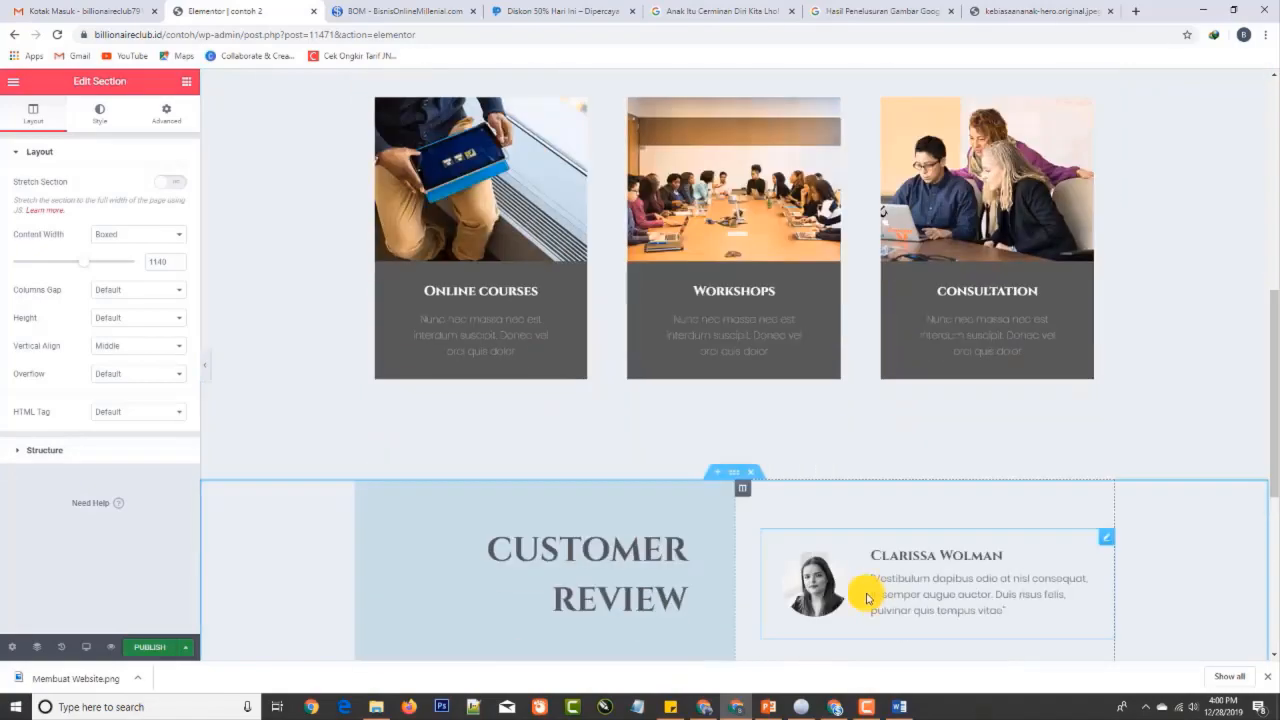
{"action": "scroll", "coordinate": [766, 531], "scroll_direction": "down", "scroll_amount": 5}
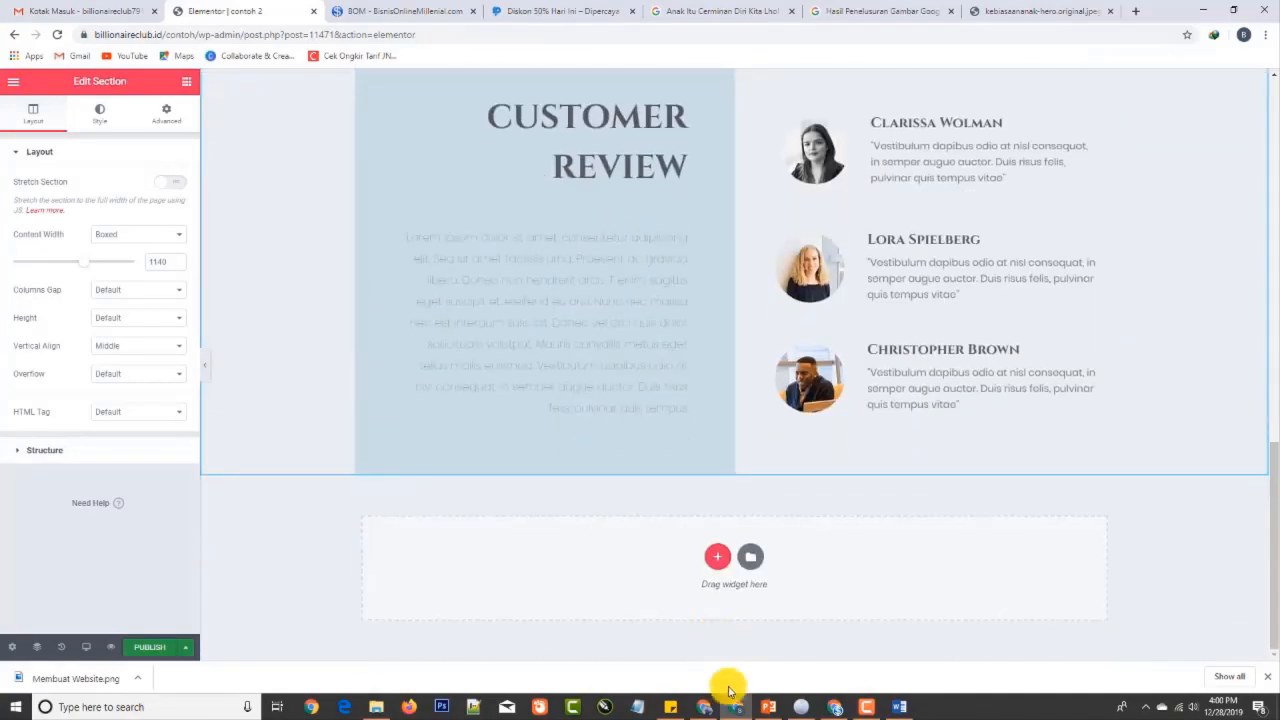
{"action": "left_click", "coordinate": [716, 708]}
{"action": "scroll", "coordinate": [711, 466], "scroll_direction": "up", "scroll_amount": 1}
{"action": "scroll", "coordinate": [680, 434], "scroll_direction": "down", "scroll_amount": 6}
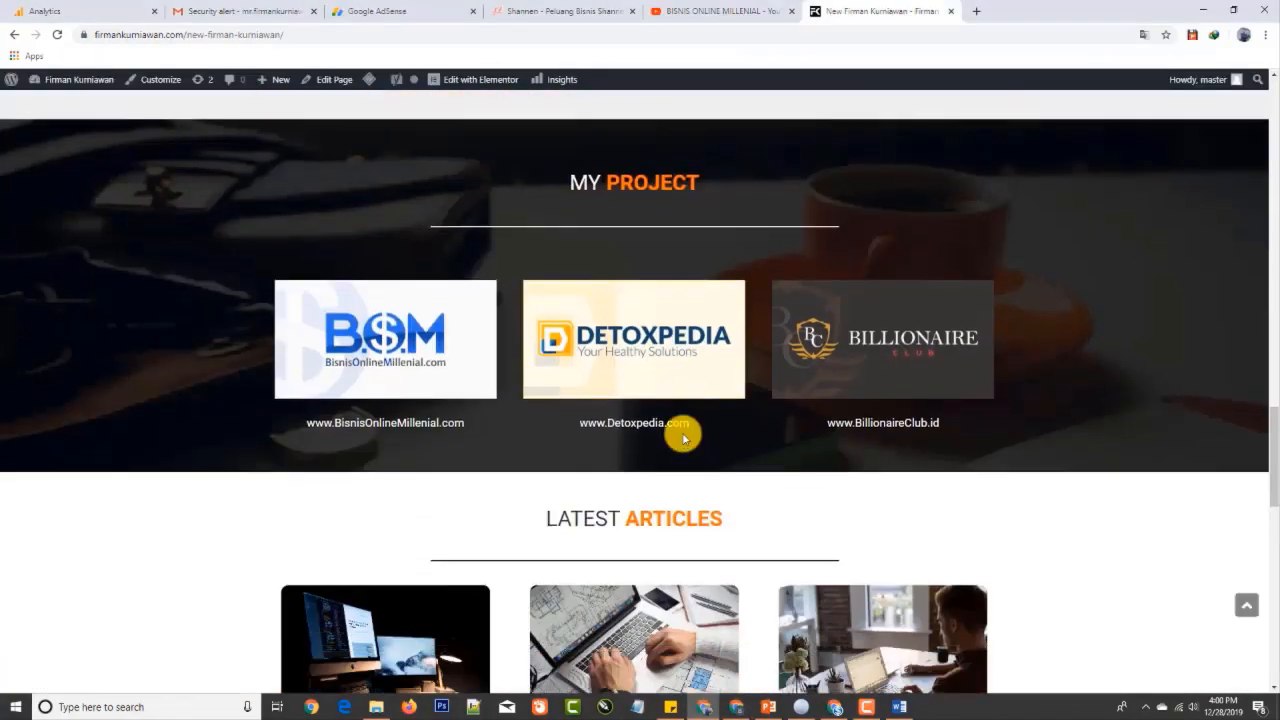
{"action": "scroll", "coordinate": [640, 440], "scroll_direction": "down", "scroll_amount": 4}
{"action": "scroll", "coordinate": [706, 374], "scroll_direction": "up", "scroll_amount": 7}
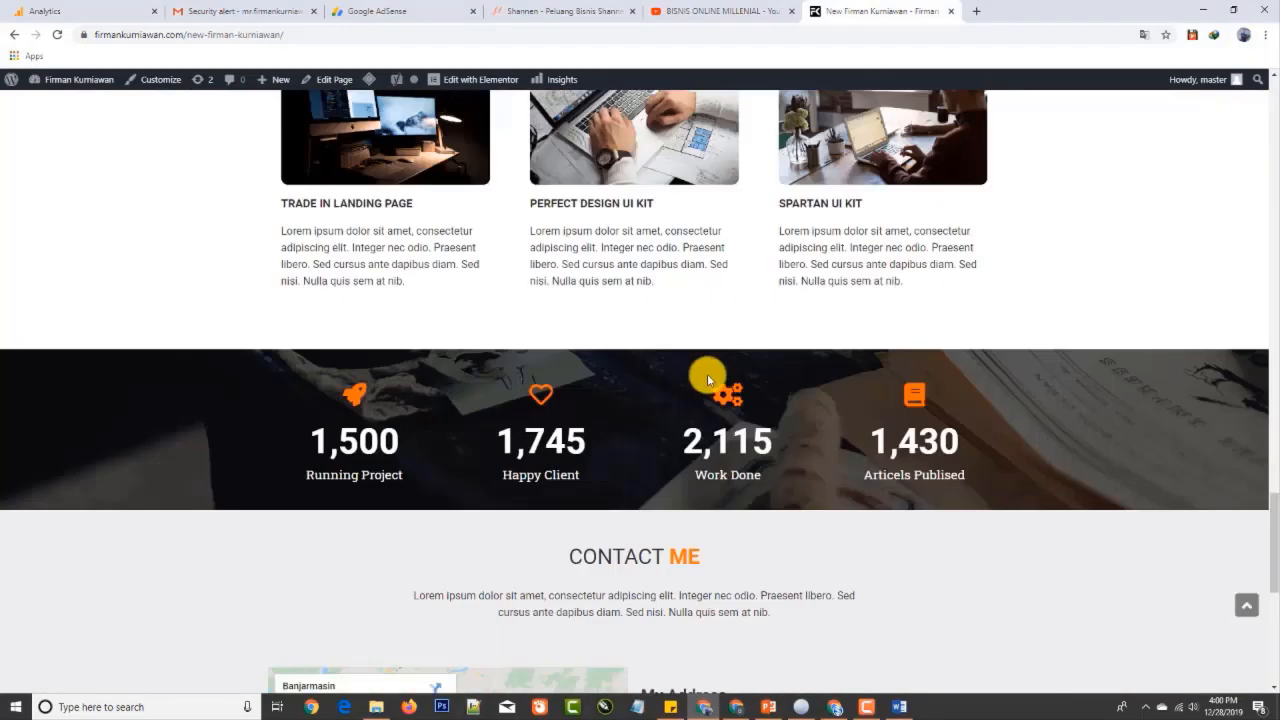
{"action": "scroll", "coordinate": [704, 372], "scroll_direction": "up", "scroll_amount": 10}
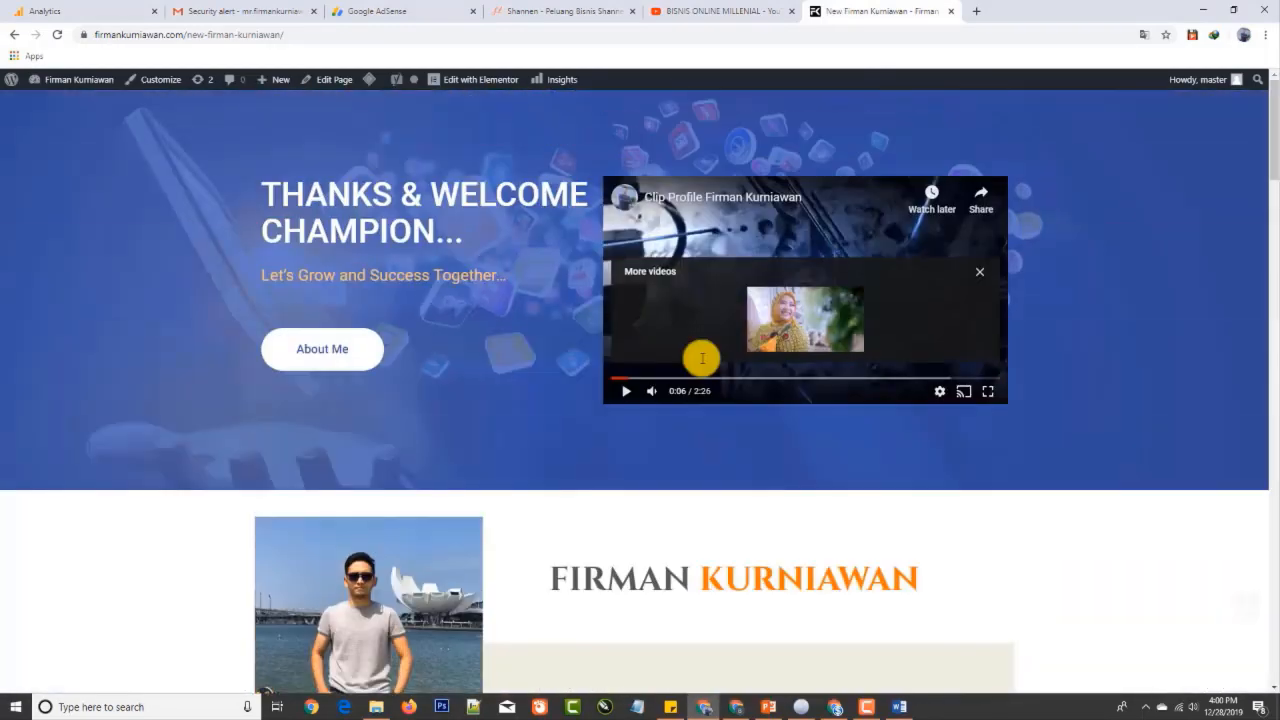
{"action": "scroll", "coordinate": [712, 488], "scroll_direction": "down", "scroll_amount": 3}
{"action": "left_click", "coordinate": [736, 707]}
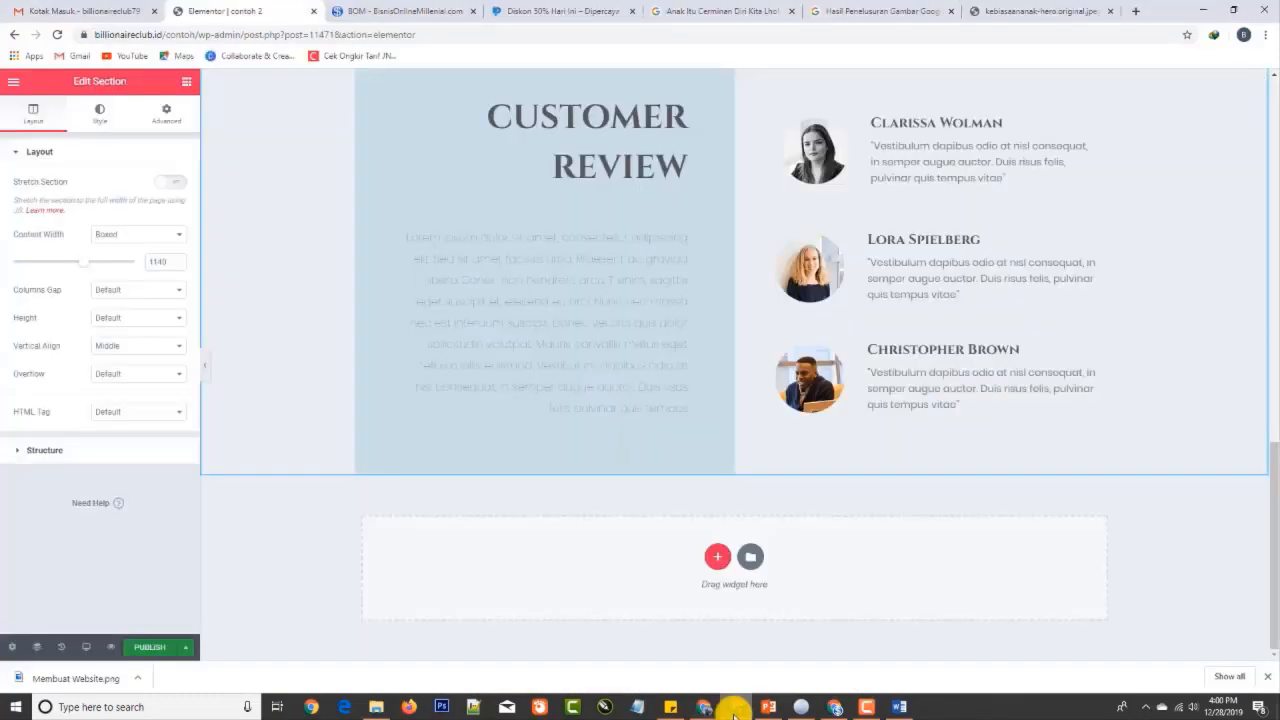
{"action": "scroll", "coordinate": [886, 385], "scroll_direction": "up", "scroll_amount": 10}
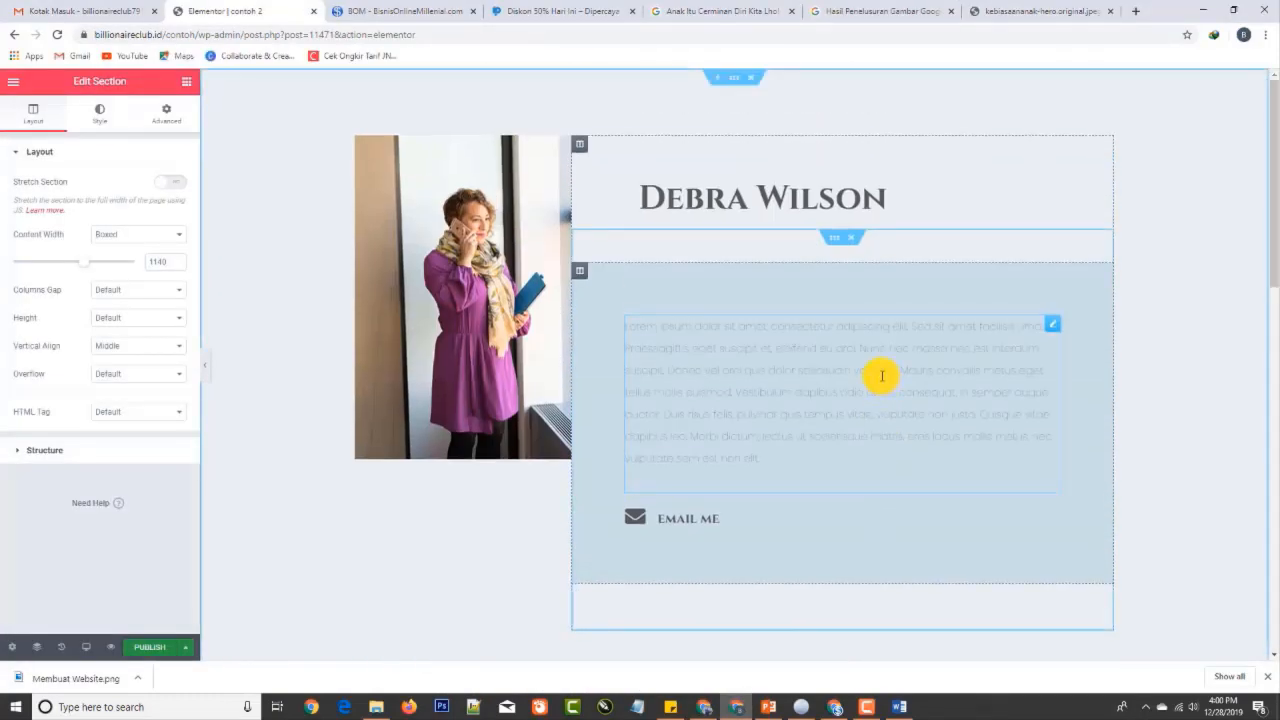